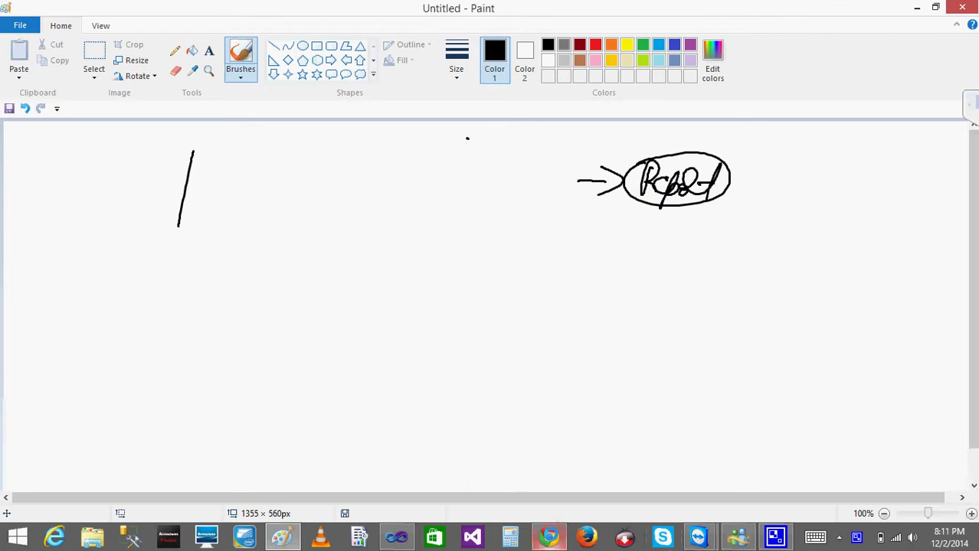
Step: Switch to Chrome and open google.com in a new tab
left_click(549, 536)
left_click(157, 12)
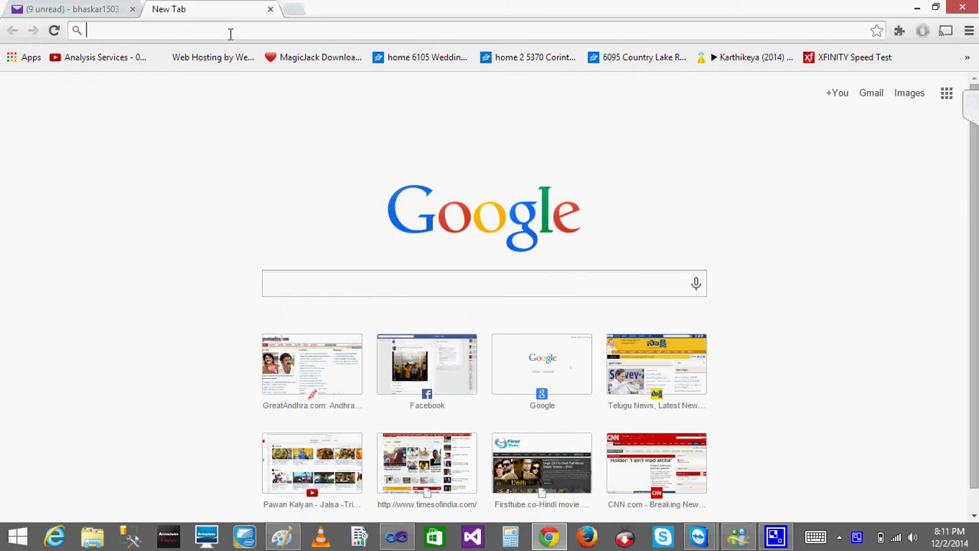
type("google.com")
key("Return")
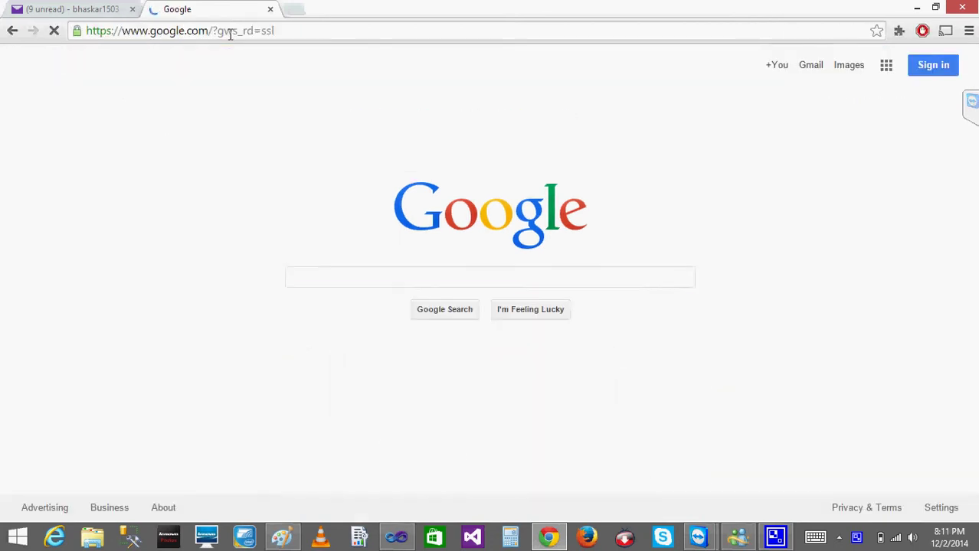
Step: Search Google for "apple quarterly report" and show the image results
type("apl")
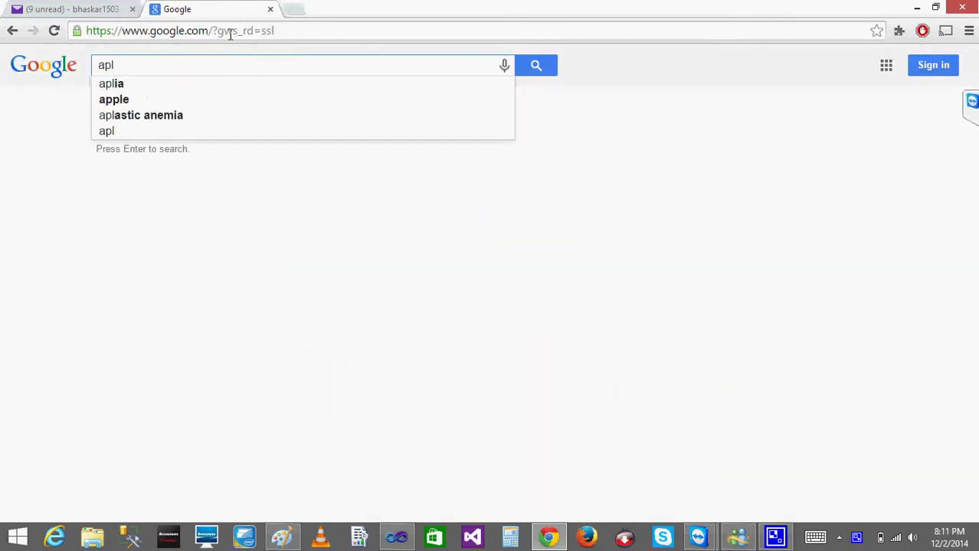
key("BackSpace")
type("ple ")
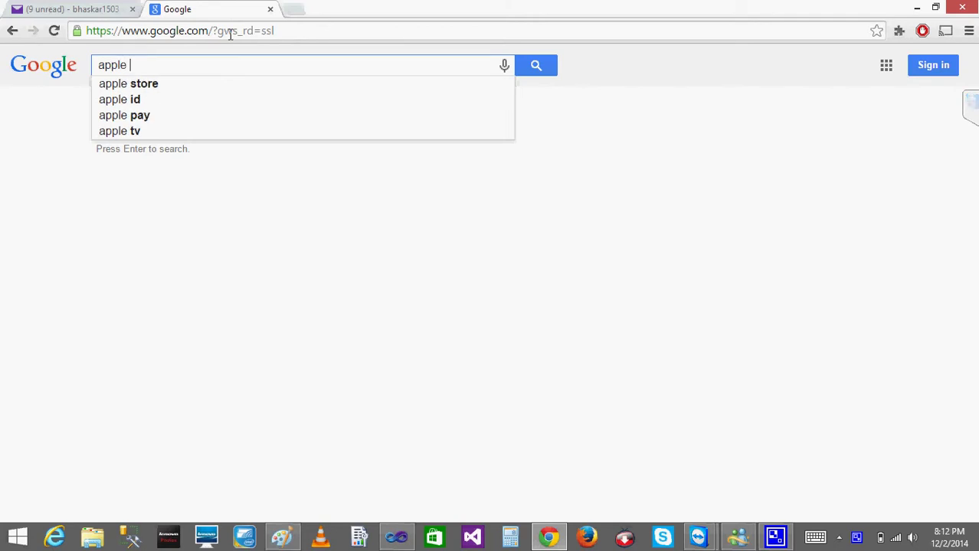
type("qua")
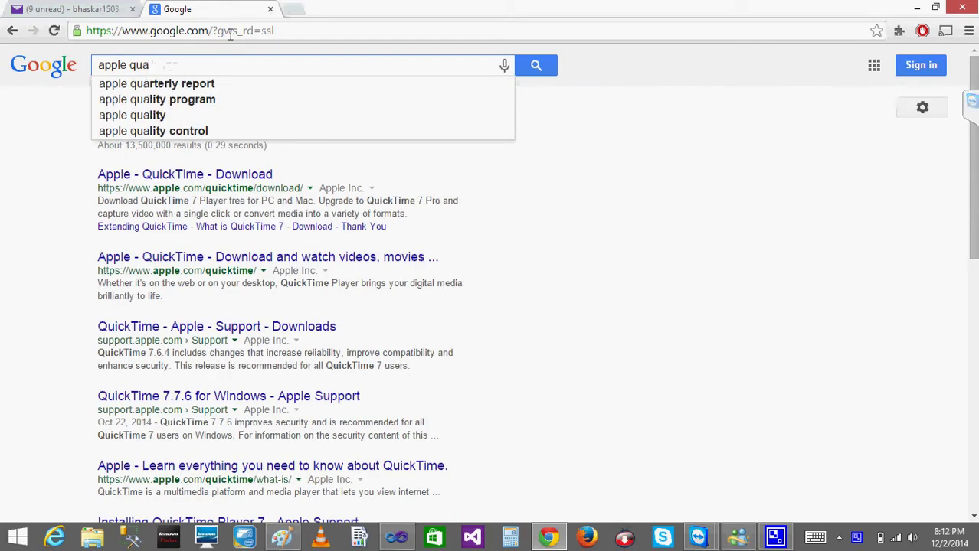
left_click(194, 91)
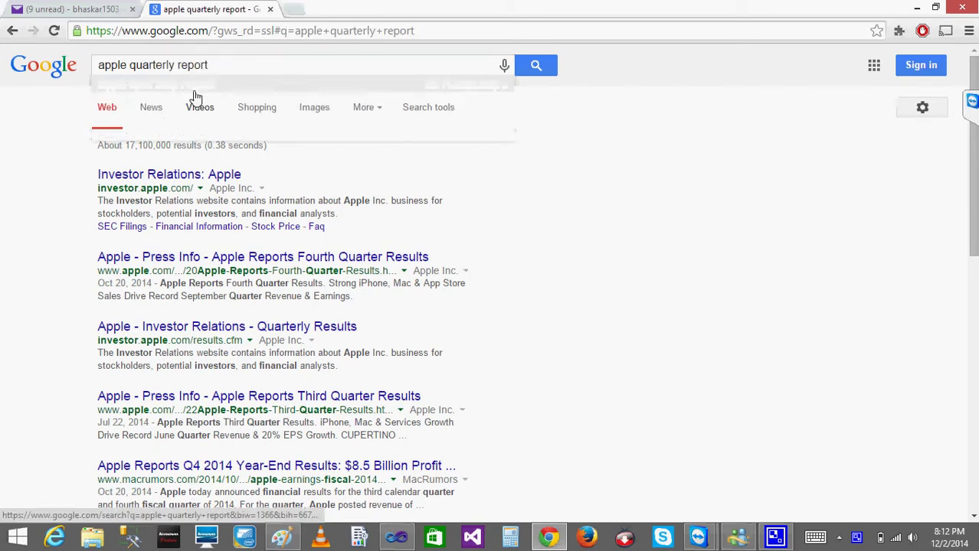
left_click(323, 113)
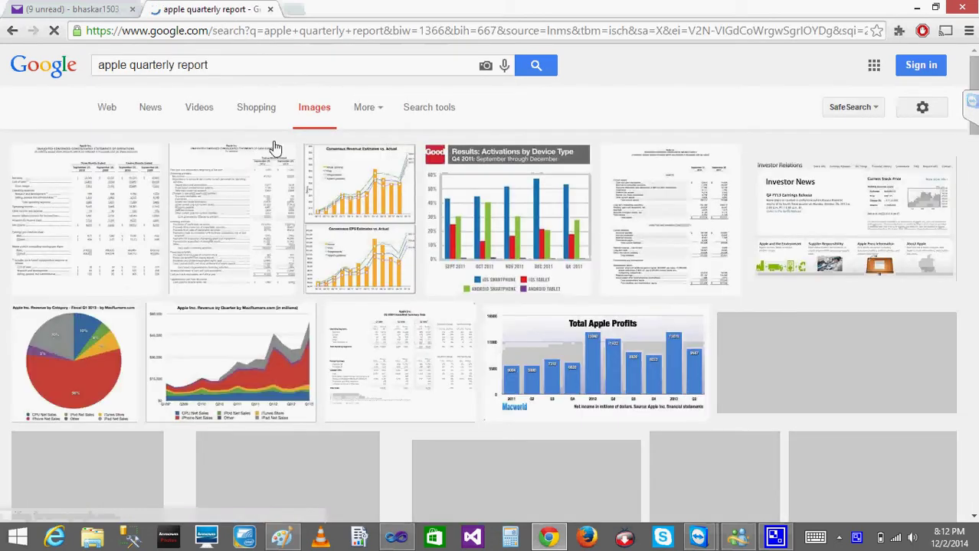
Step: Open the Fortune article behind the consensus revenue estimates chart image and examine its charts and text
left_click(388, 213)
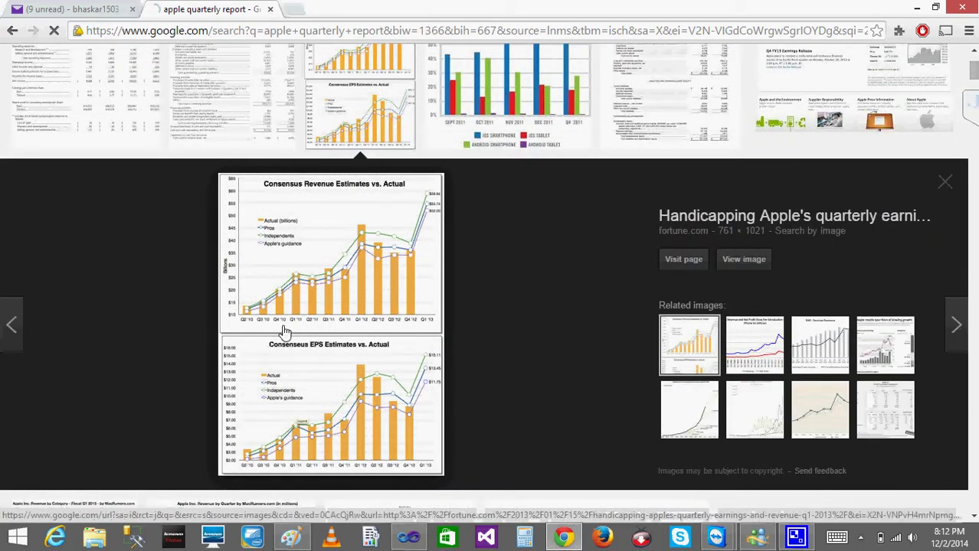
left_click(283, 331)
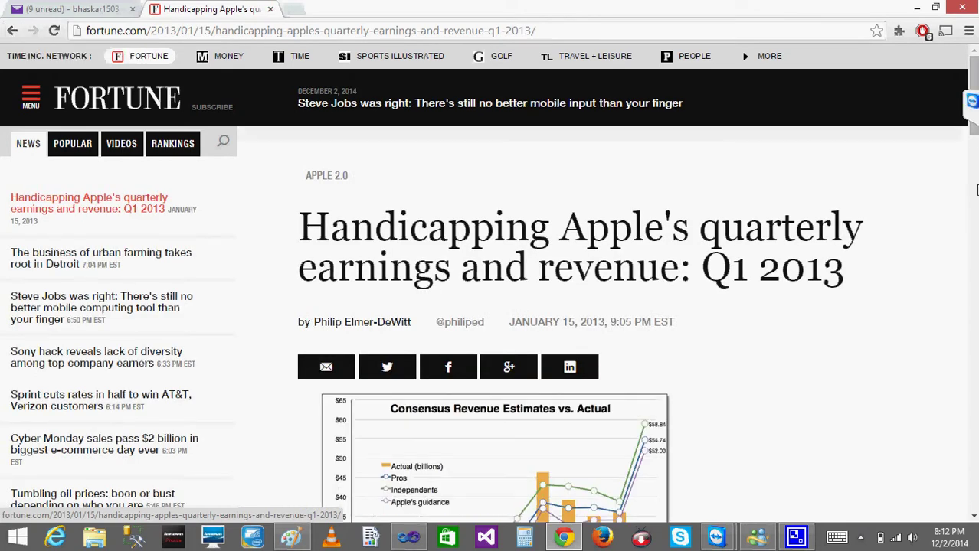
scroll(502, 251, "down", 3)
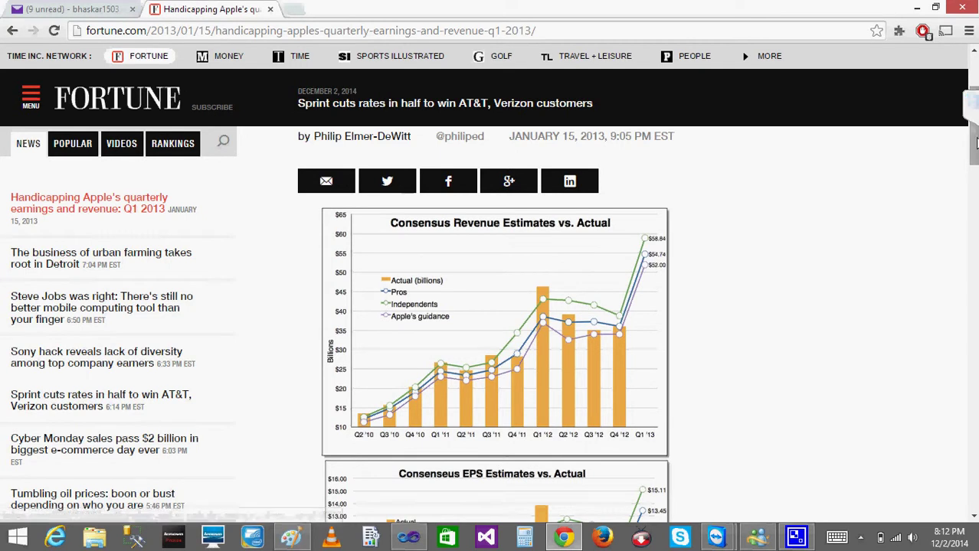
left_click_drag(972, 145, 940, 324)
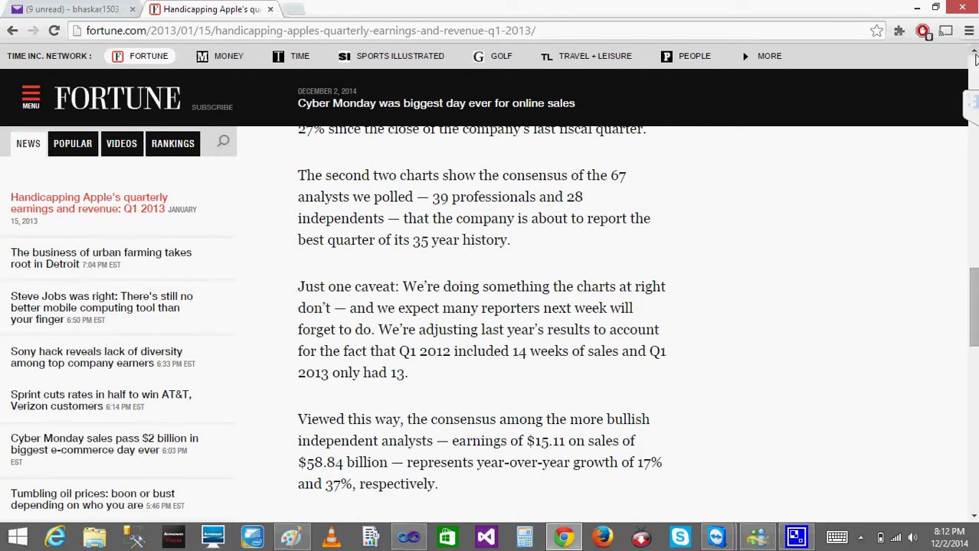
key("Home")
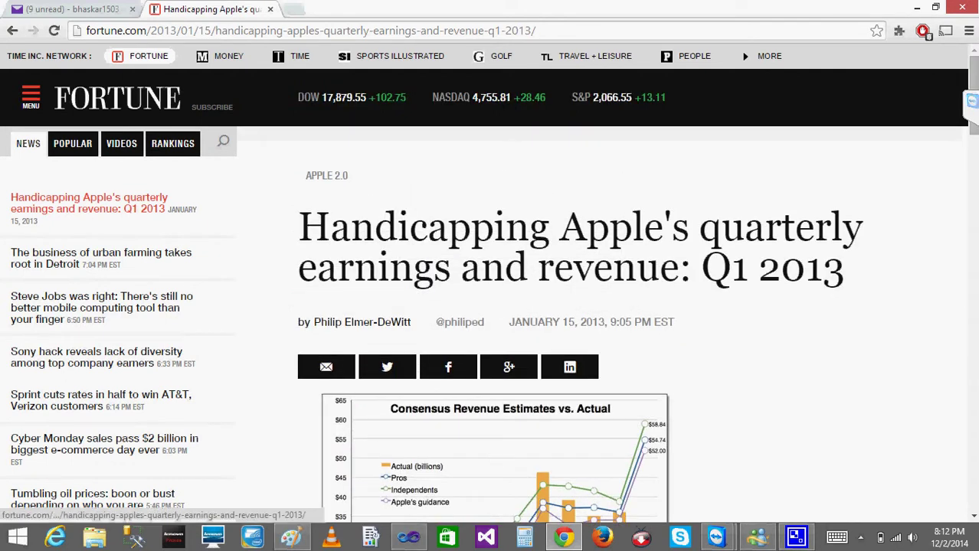
scroll(911, 468, "down", 2)
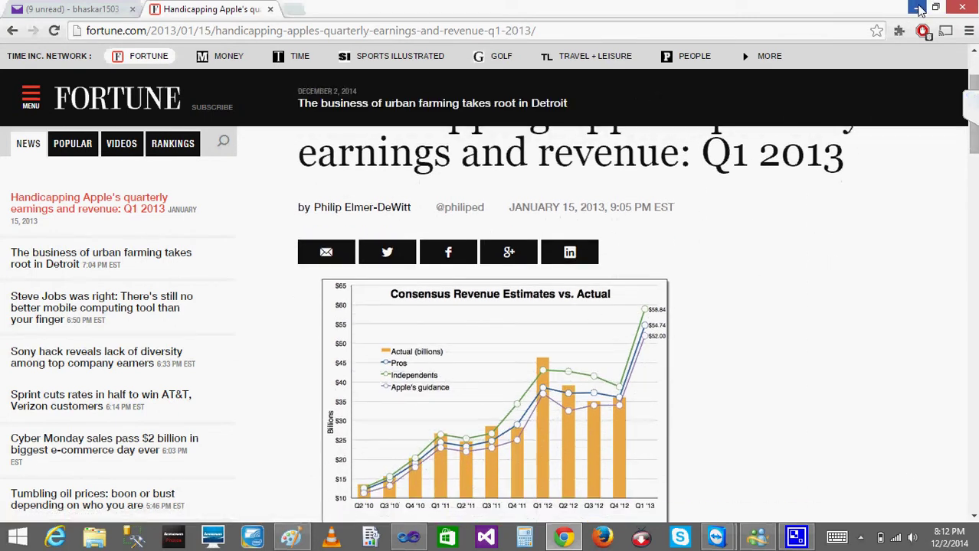
Step: Return to Paint and handwrite "Data" with an arrow pointing to it, below the circled "Report"
left_click(917, 7)
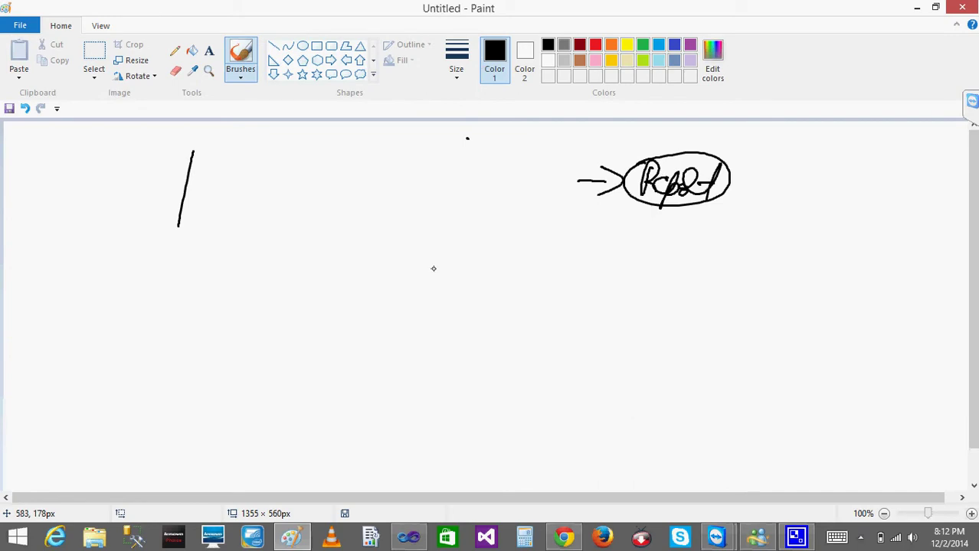
mouse_move(598, 248)
left_mouse_down()
mouse_move(630, 246)
mouse_move(617, 263)
mouse_move(665, 253)
mouse_move(684, 231)
mouse_move(685, 262)
left_mouse_up()
left_click_drag(665, 245, 689, 242)
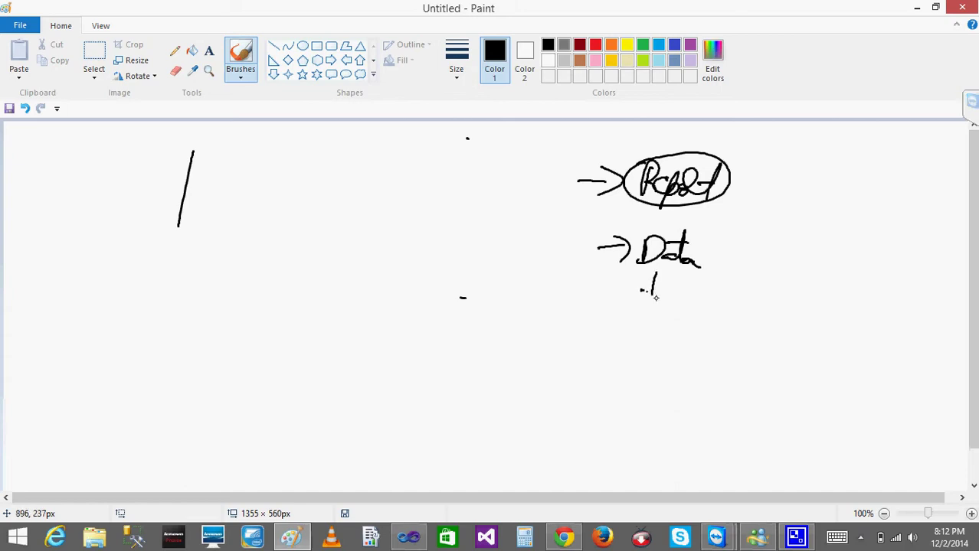
Step: Draw a downward arrow from "Data" and handwrite "Database (Query)" beneath it
mouse_move(642, 291)
left_mouse_down()
mouse_move(662, 293)
mouse_move(648, 325)
mouse_move(668, 295)
mouse_move(673, 328)
left_mouse_up()
left_click_drag(657, 316, 737, 331)
left_click_drag(751, 325, 788, 347)
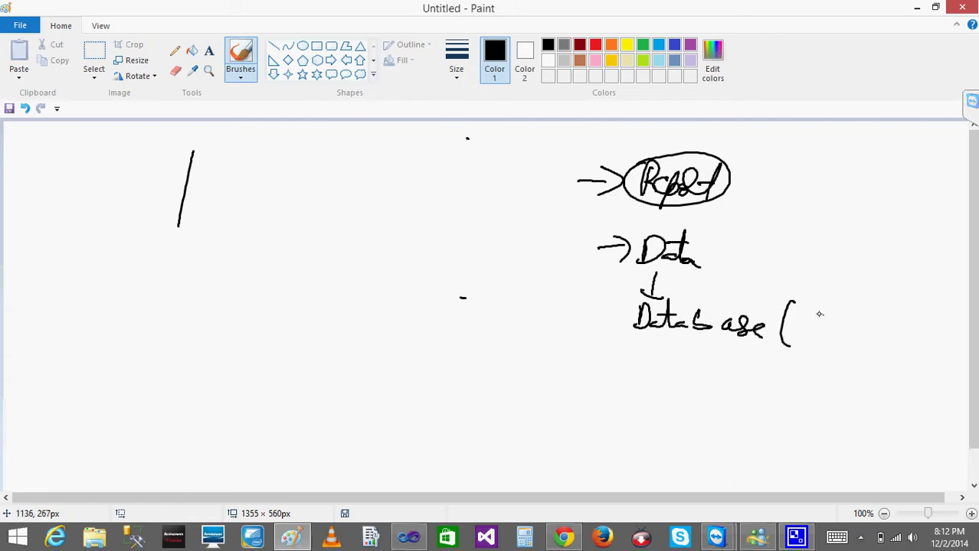
mouse_move(818, 309)
left_mouse_down()
mouse_move(878, 329)
mouse_move(880, 357)
left_mouse_up()
left_click_drag(911, 307, 906, 352)
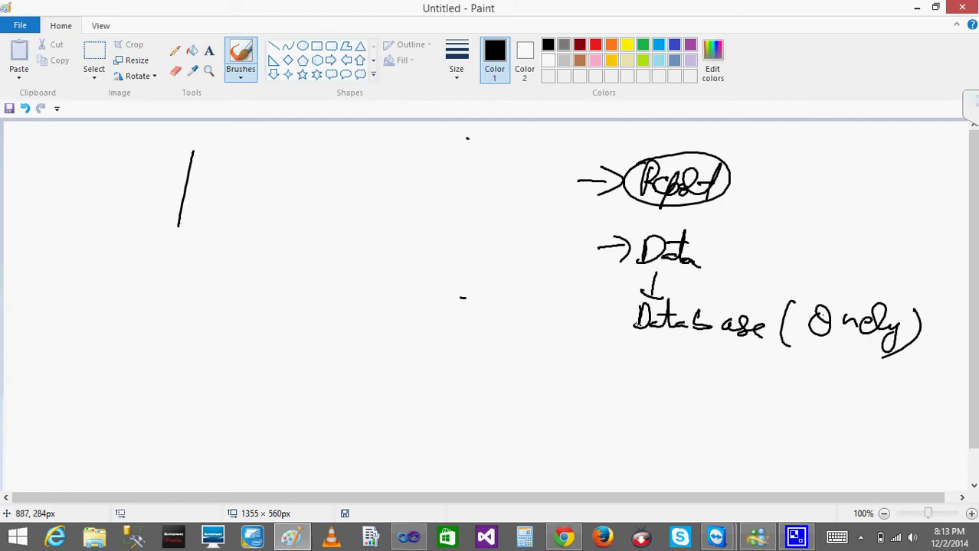
Step: Draw a downward arrow from "Database" to a handwritten "Server" and thicken the arrow with extra strokes
left_click_drag(663, 338, 667, 369)
mouse_move(651, 357)
left_mouse_down()
mouse_move(666, 374)
mouse_move(682, 367)
left_mouse_up()
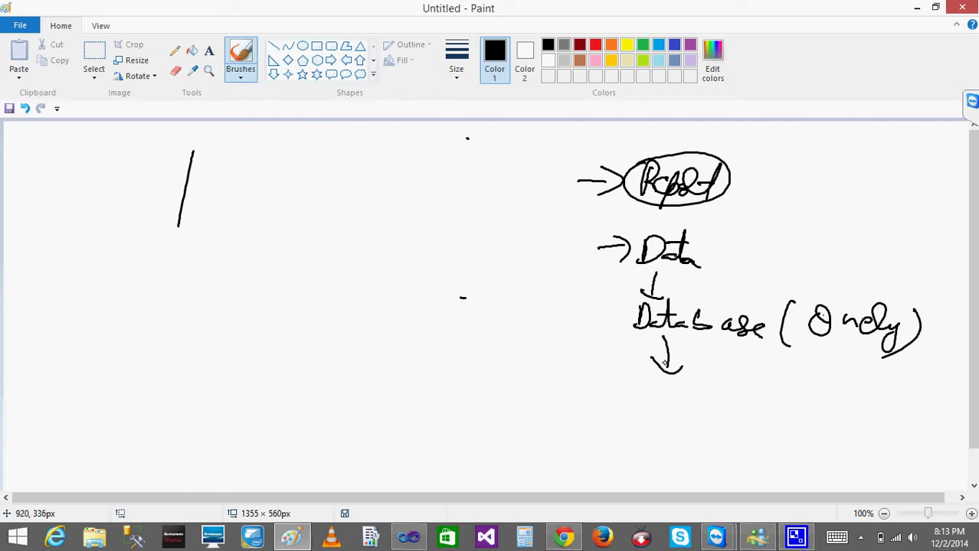
mouse_move(637, 376)
left_mouse_down()
mouse_move(628, 392)
mouse_move(701, 372)
left_mouse_up()
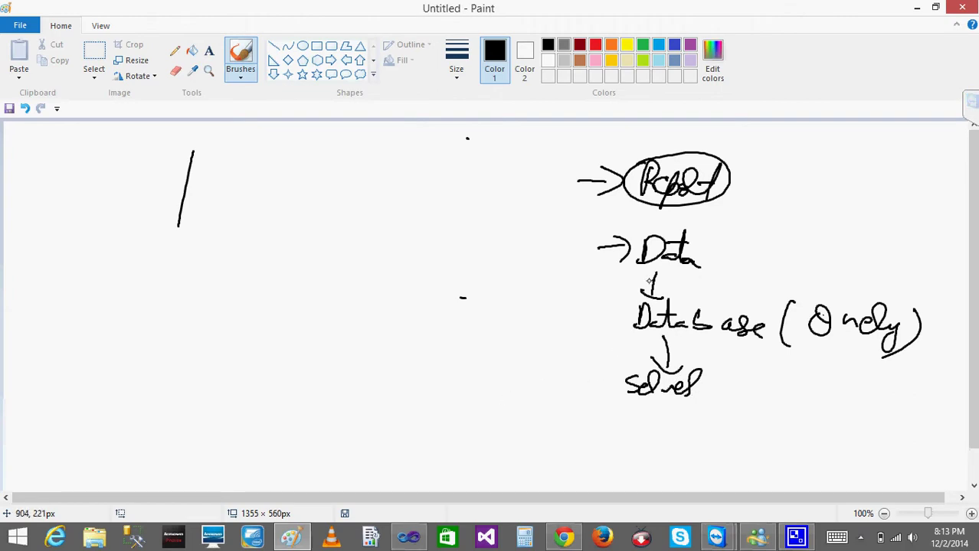
mouse_move(663, 353)
left_mouse_down()
mouse_move(665, 375)
mouse_move(652, 374)
left_mouse_up()
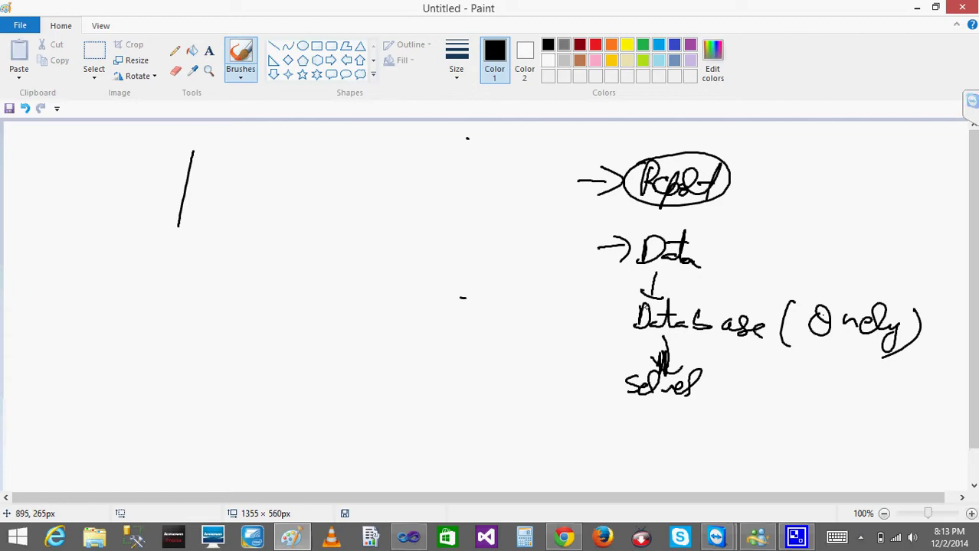
Step: Circle "Server" and draw an arrow from it toward a handwritten, circled "Data Source"
mouse_move(649, 294)
left_mouse_down()
mouse_move(680, 377)
mouse_move(706, 386)
mouse_move(632, 363)
mouse_move(737, 389)
mouse_move(501, 299)
mouse_move(533, 301)
left_mouse_up()
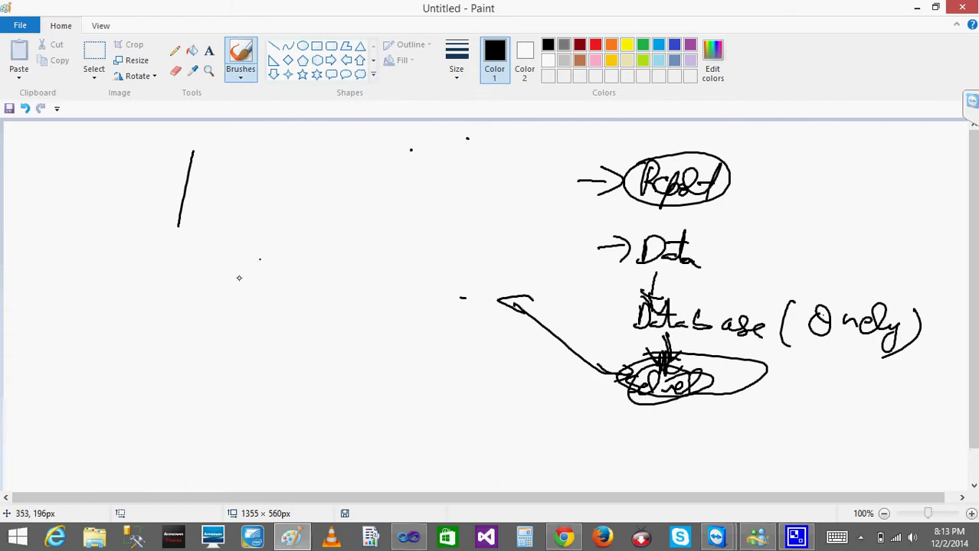
mouse_move(239, 278)
left_mouse_down()
mouse_move(284, 288)
mouse_move(374, 276)
mouse_move(206, 269)
mouse_move(374, 241)
mouse_move(282, 252)
left_mouse_up()
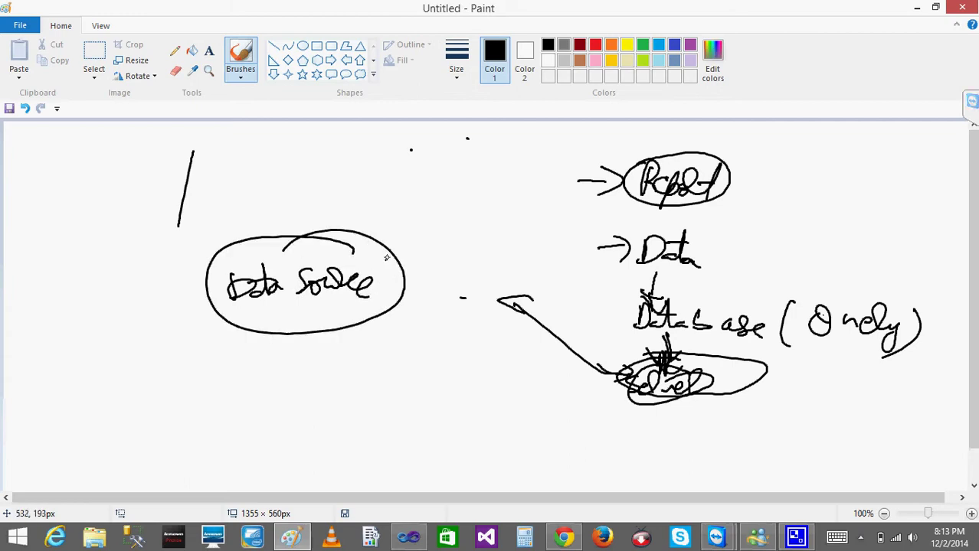
Step: Draw a long arrow from "Query" to a handwritten, circled "Dataset" above "Data Source"
mouse_move(782, 306)
left_mouse_down()
mouse_move(404, 188)
mouse_move(426, 219)
left_mouse_up()
mouse_move(236, 201)
left_mouse_down()
mouse_move(225, 205)
mouse_move(241, 215)
mouse_move(247, 203)
mouse_move(322, 200)
mouse_move(342, 210)
left_mouse_up()
mouse_move(303, 163)
left_mouse_down()
mouse_move(368, 208)
mouse_move(315, 185)
left_mouse_up()
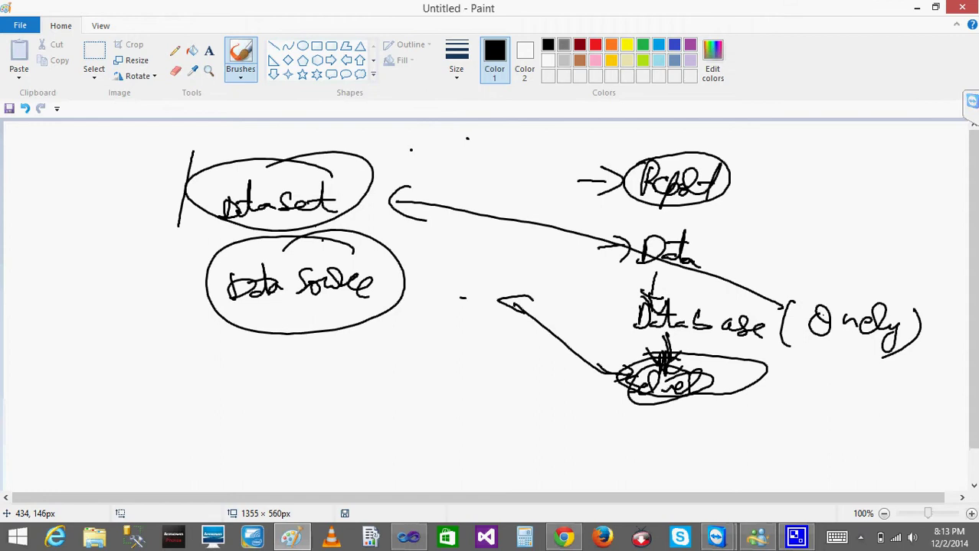
Step: Link "Dataset" down to "Data Source" with an arrow and number them with a circled 2 and 1
left_click_drag(474, 135, 469, 147)
left_click_drag(270, 230, 289, 236)
mouse_move(284, 342)
left_mouse_down()
mouse_move(312, 357)
mouse_move(280, 342)
left_mouse_up()
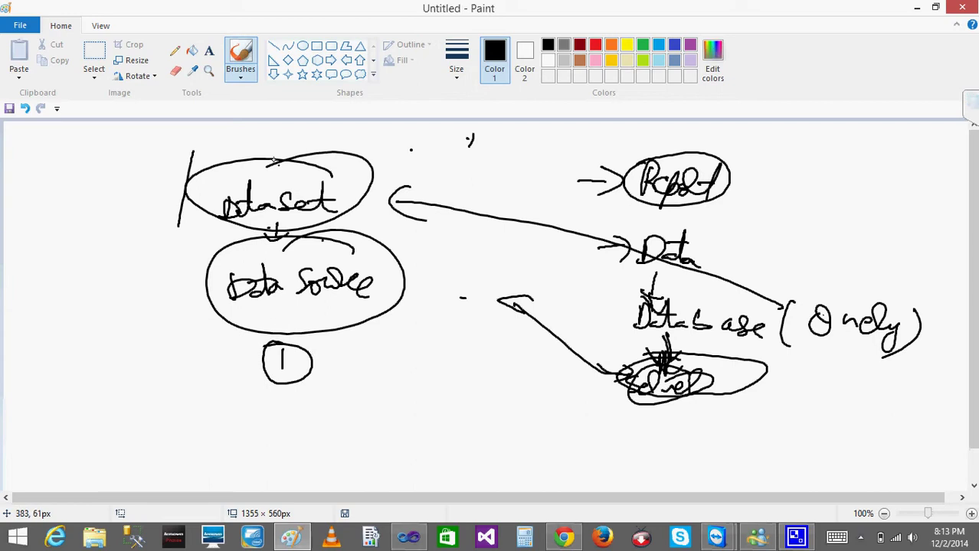
mouse_move(255, 143)
left_mouse_down()
mouse_move(284, 150)
mouse_move(275, 173)
left_mouse_up()
left_click_drag(274, 123, 293, 174)
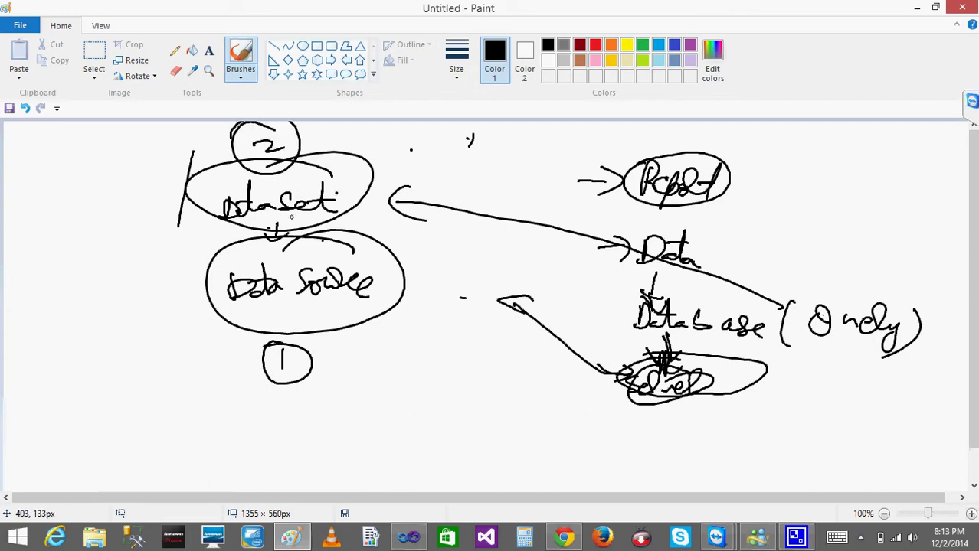
Step: Circle "Query" and draw arrows from it to "Dataset" and from "Dataset" to "Report"
left_click(729, 217)
mouse_move(869, 277)
left_mouse_down()
mouse_move(886, 367)
mouse_move(809, 269)
mouse_move(691, 228)
mouse_move(366, 167)
mouse_move(380, 176)
left_mouse_up()
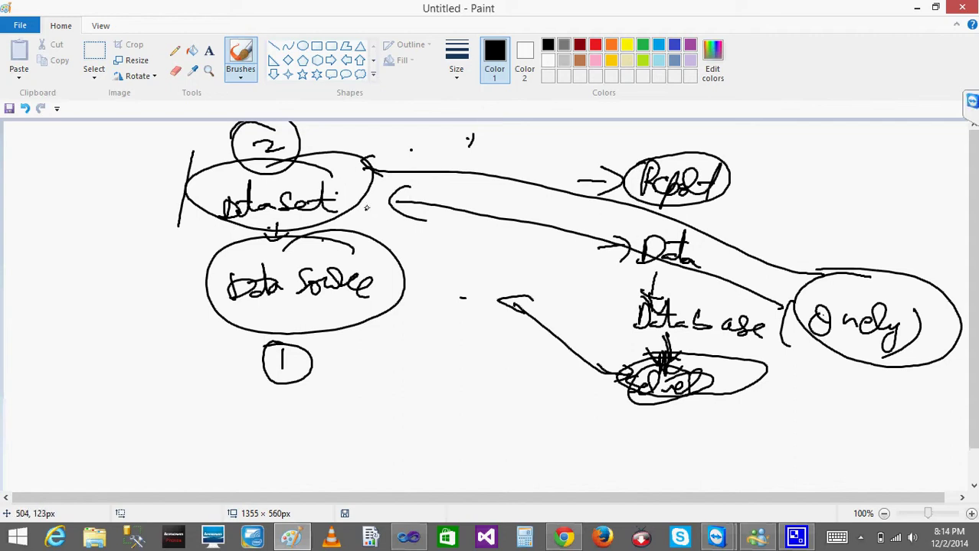
left_click_drag(446, 174, 619, 185)
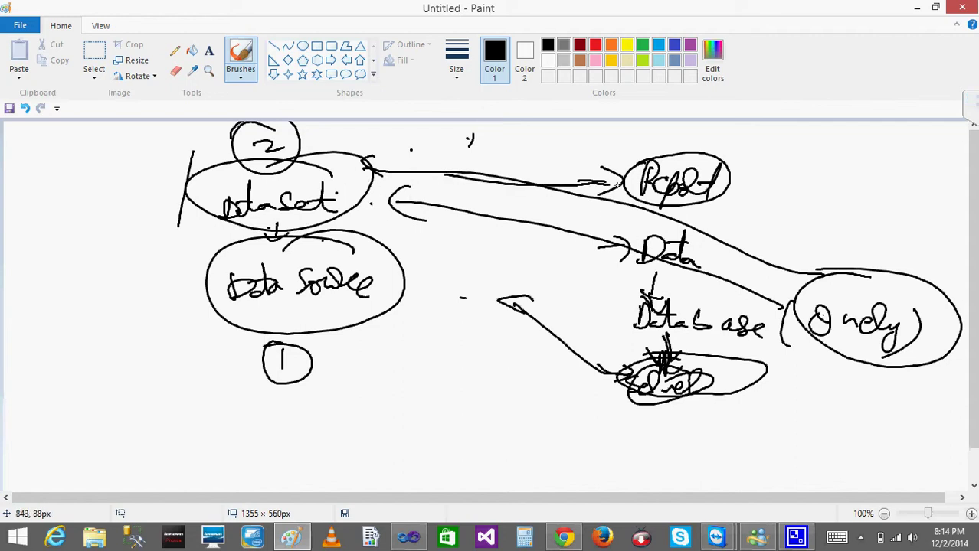
mouse_move(590, 153)
left_mouse_down()
mouse_move(596, 197)
mouse_move(576, 198)
left_mouse_up()
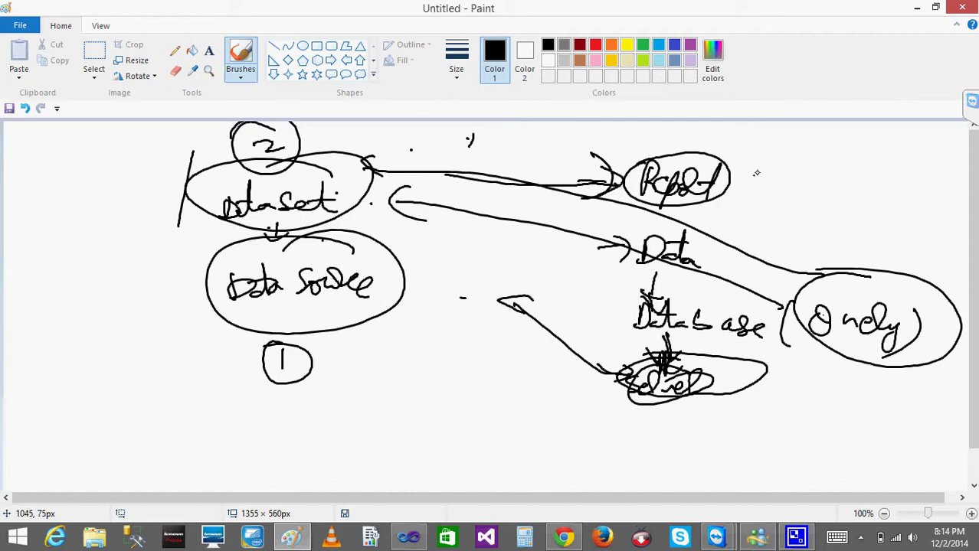
Step: Handwrite "Table", "Bar graph" and "Chart" beside "Report" and circle the list
left_click_drag(743, 145, 816, 167)
mouse_move(767, 186)
left_mouse_down()
mouse_move(764, 200)
mouse_move(788, 202)
mouse_move(812, 222)
mouse_move(834, 196)
mouse_move(833, 214)
mouse_move(889, 205)
mouse_move(892, 219)
left_mouse_up()
mouse_move(759, 227)
left_mouse_down()
mouse_move(792, 209)
mouse_move(803, 237)
mouse_move(842, 230)
mouse_move(860, 256)
left_mouse_up()
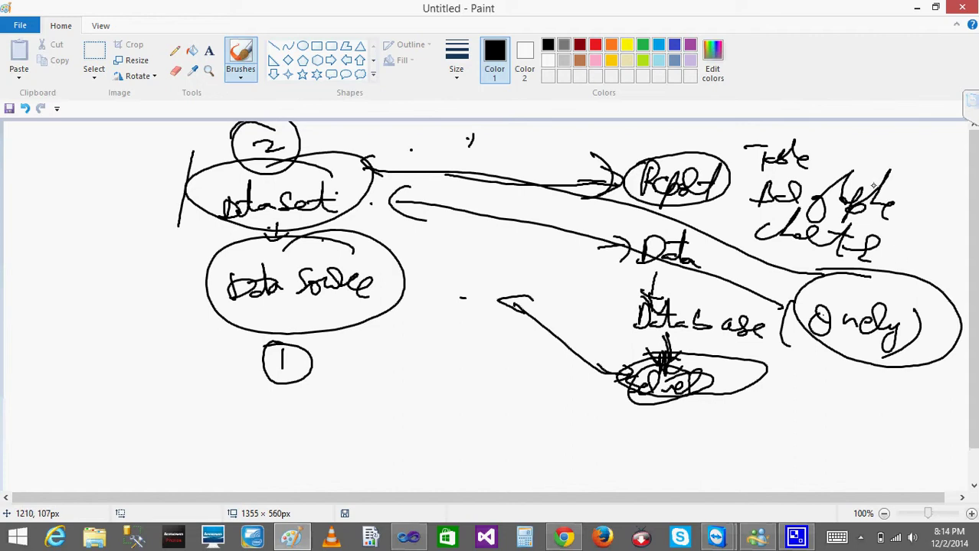
mouse_move(881, 164)
left_mouse_down()
mouse_move(839, 268)
mouse_move(760, 144)
left_mouse_up()
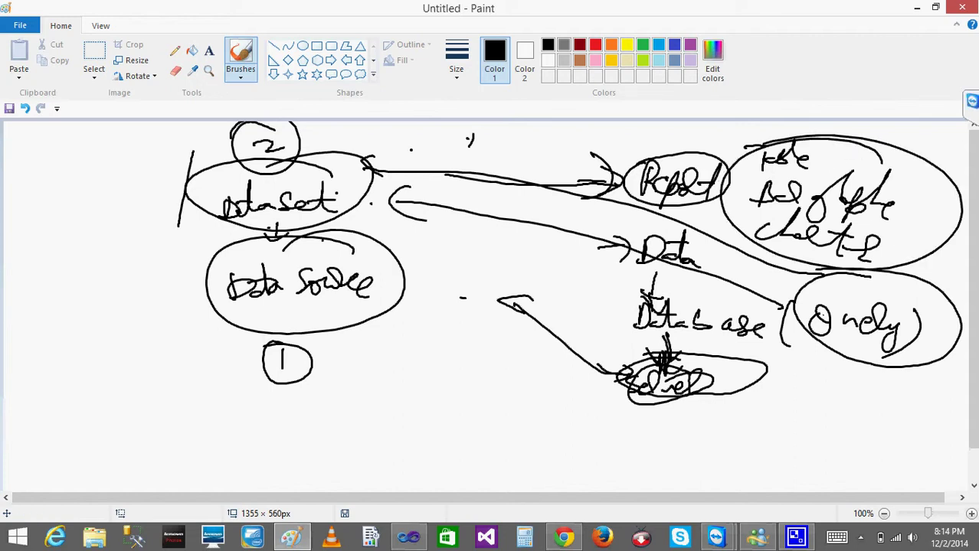
Step: Switch from the Paint sketch to the SQLOct solution in Visual Studio
left_click(916, 8)
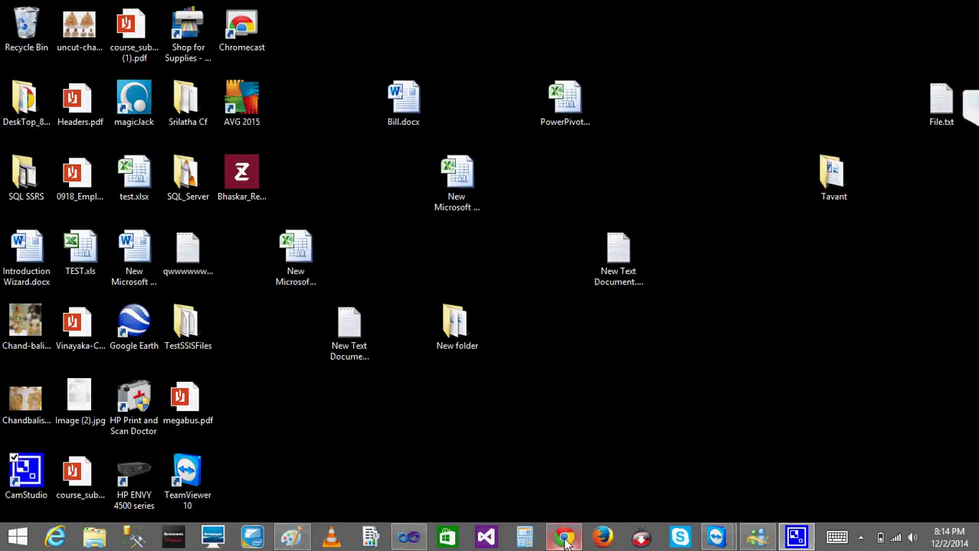
left_click(289, 539)
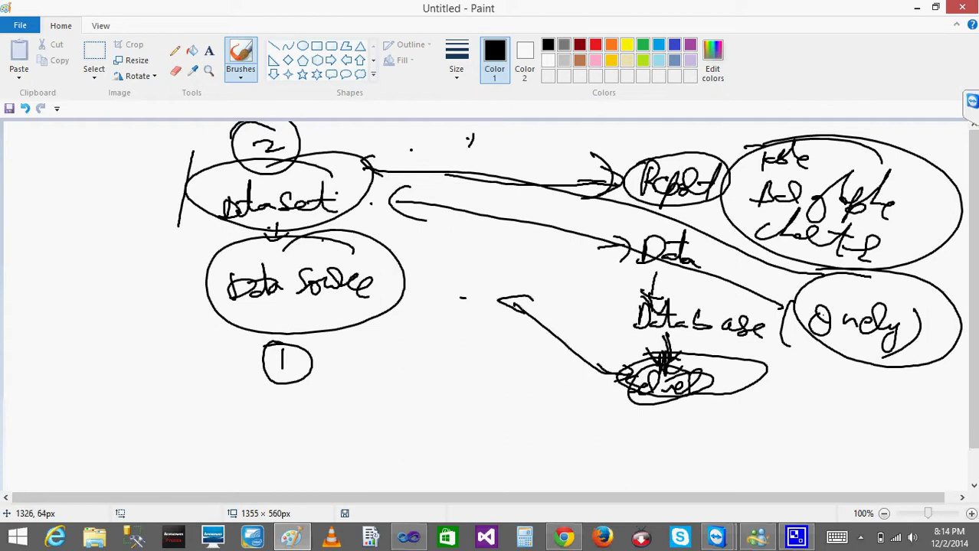
left_click(917, 7)
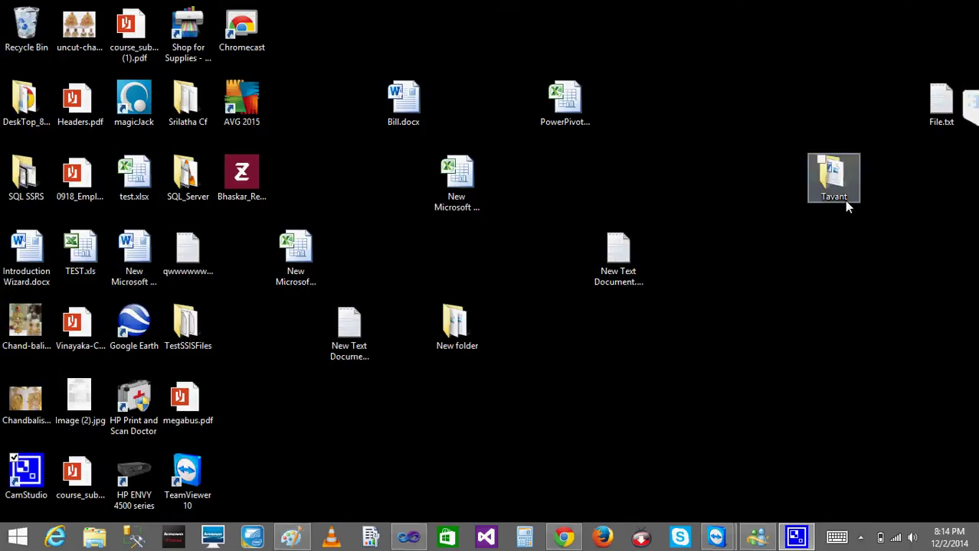
left_click(411, 540)
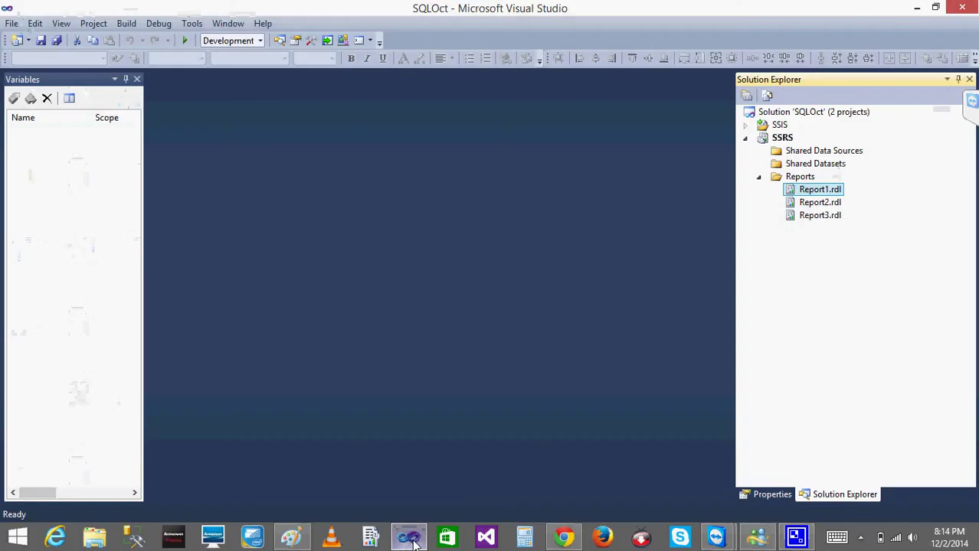
Step: Add a new empty report named Report4.rdl to the SSRS project's Reports folder, using the Report template
right_click(804, 178)
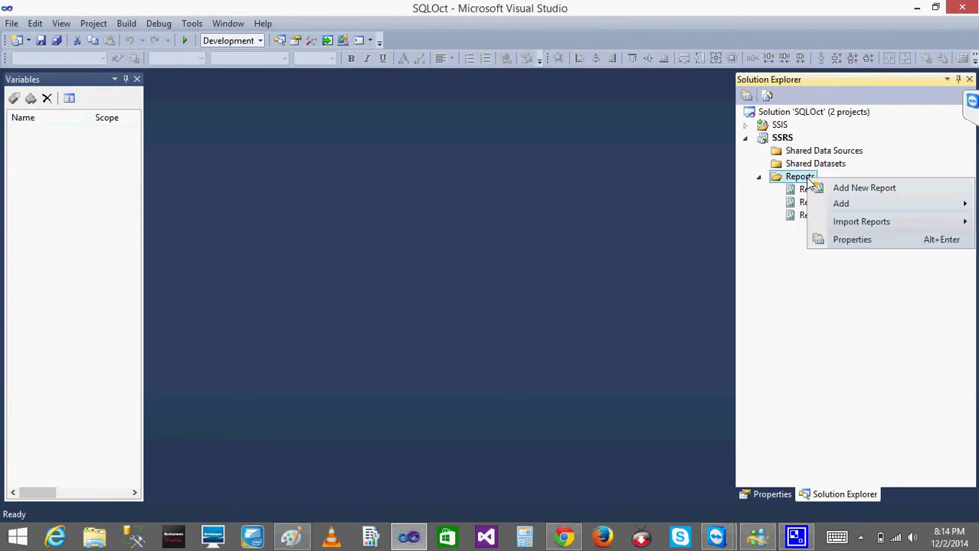
mouse_move(861, 208)
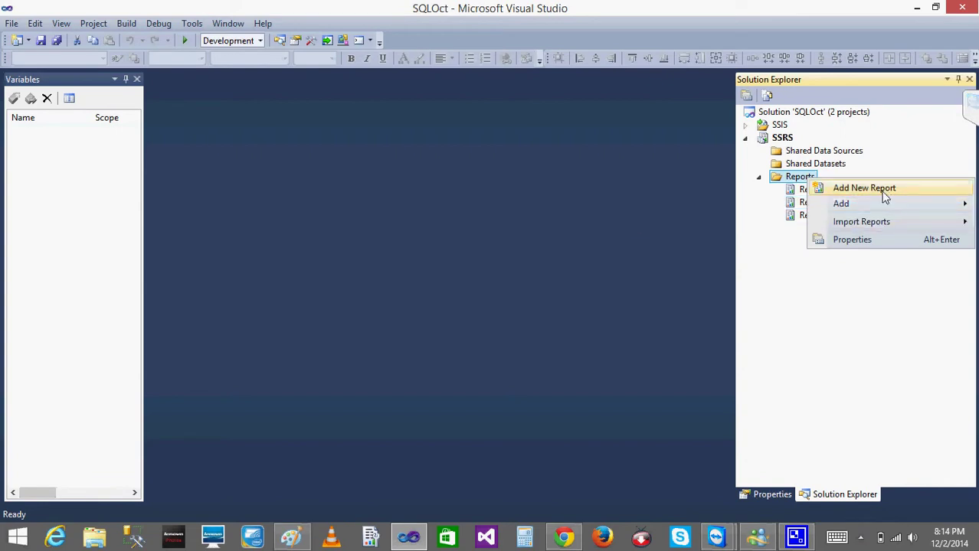
mouse_move(815, 209)
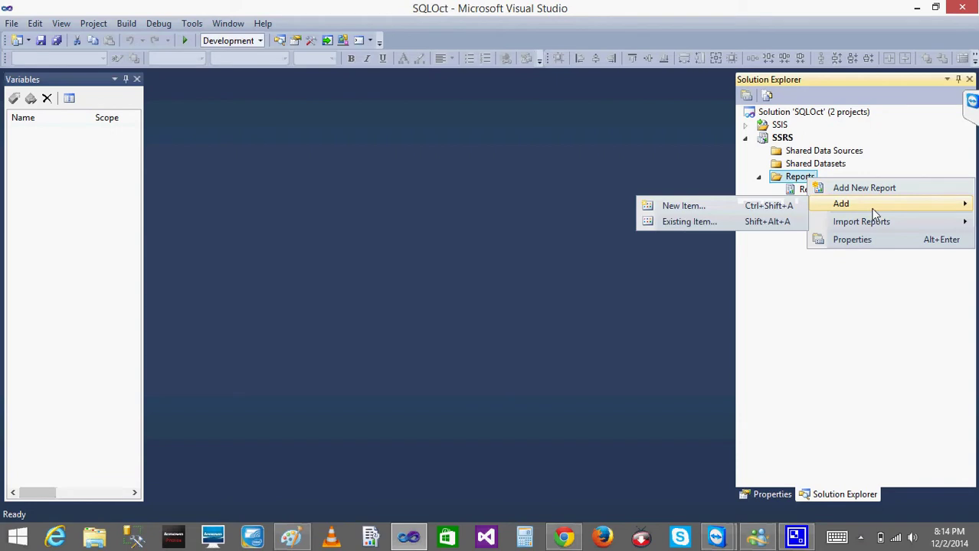
left_click(731, 210)
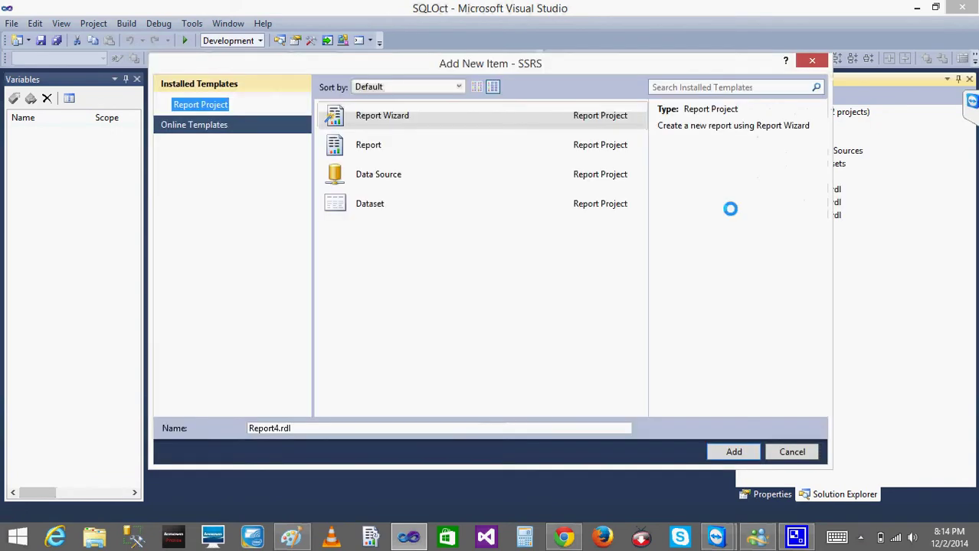
left_click(402, 150)
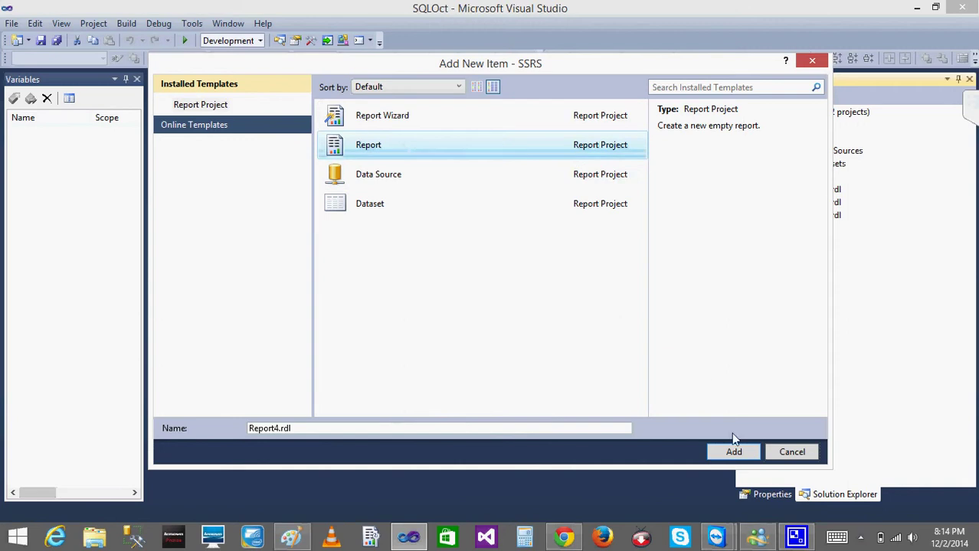
left_click(733, 452)
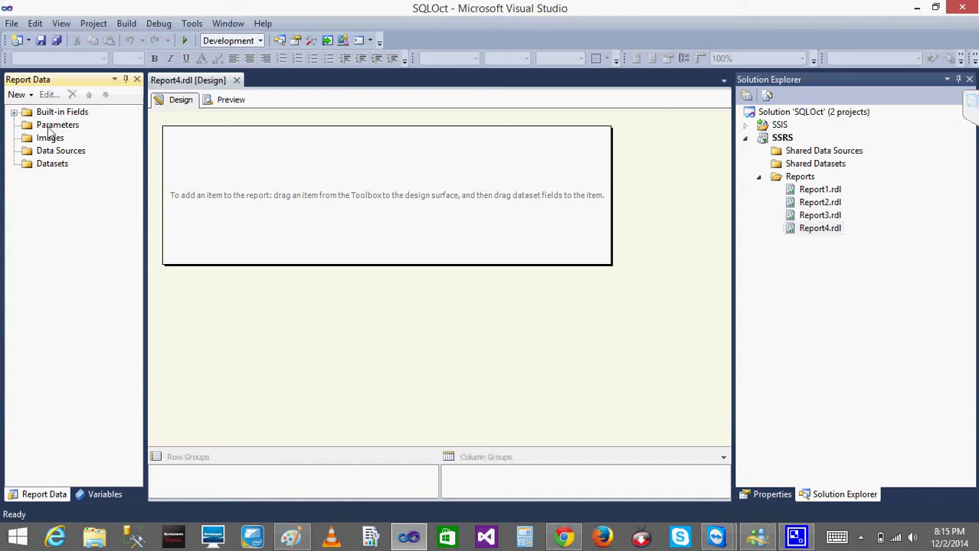
Step: Close the Report Data and Variables windows and bring Report Data back
left_click(137, 81)
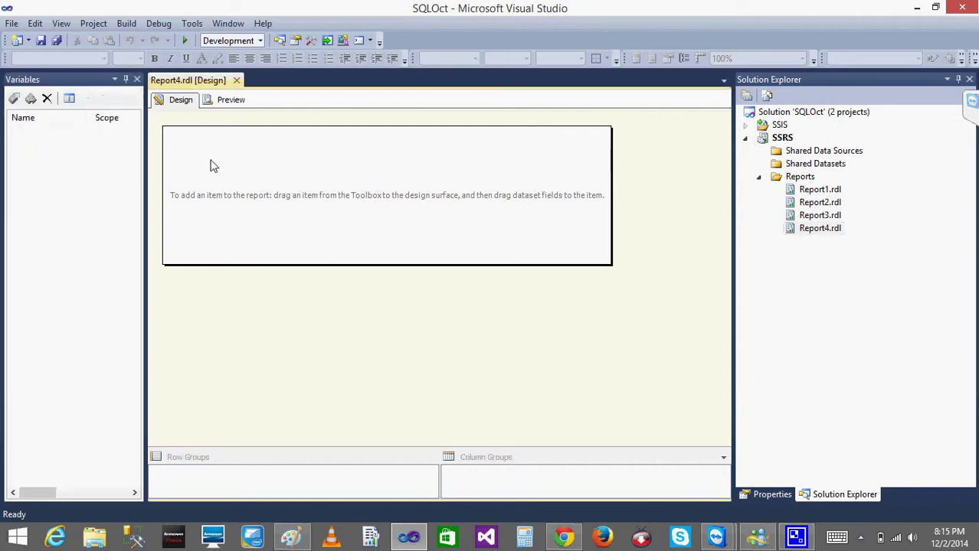
left_click(137, 80)
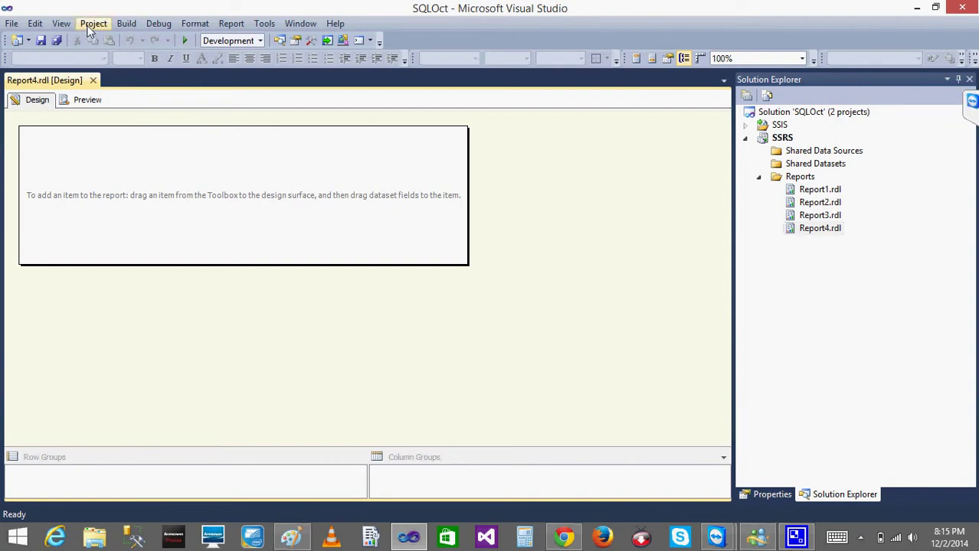
left_click(61, 24)
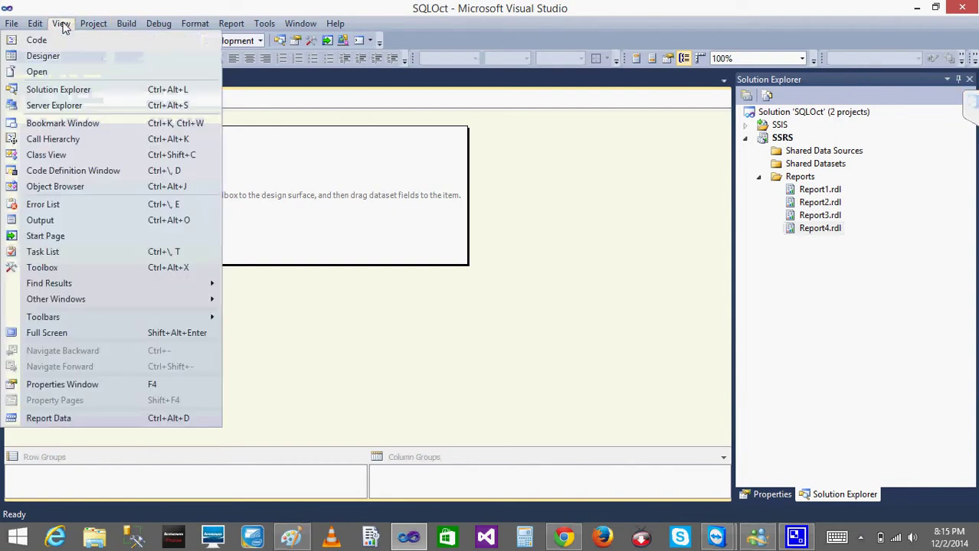
left_click(49, 419)
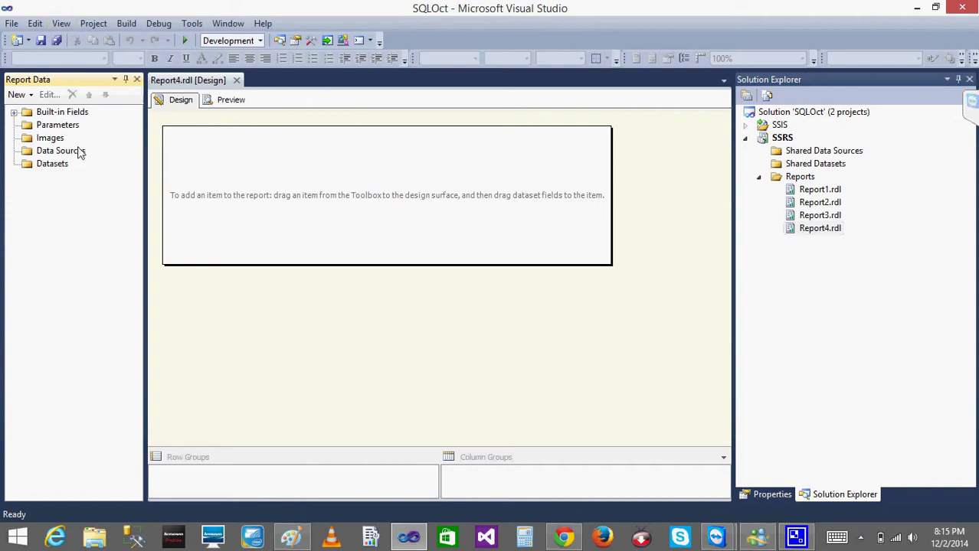
Step: Examine the Parameters, Data Sources and Datasets folders in the report's data tree
left_click(47, 154)
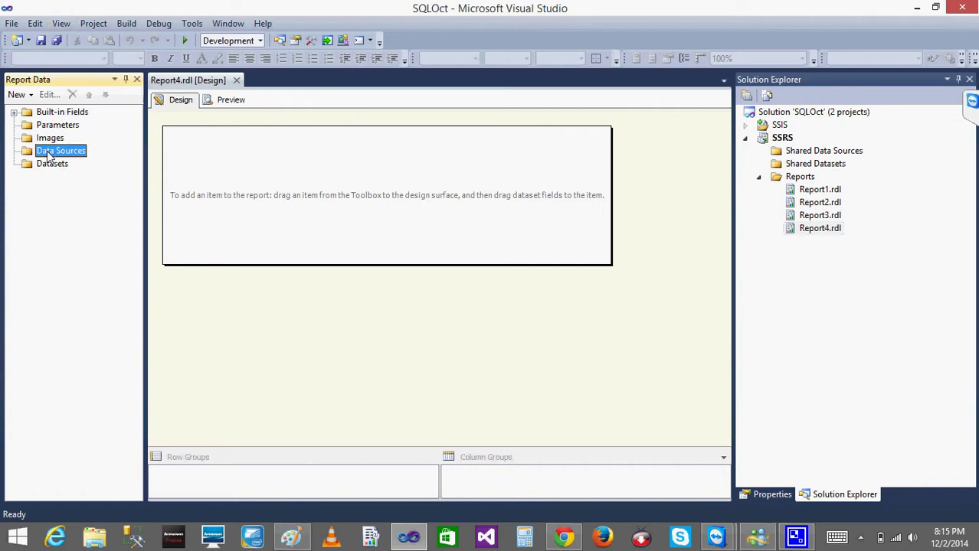
left_click(38, 167)
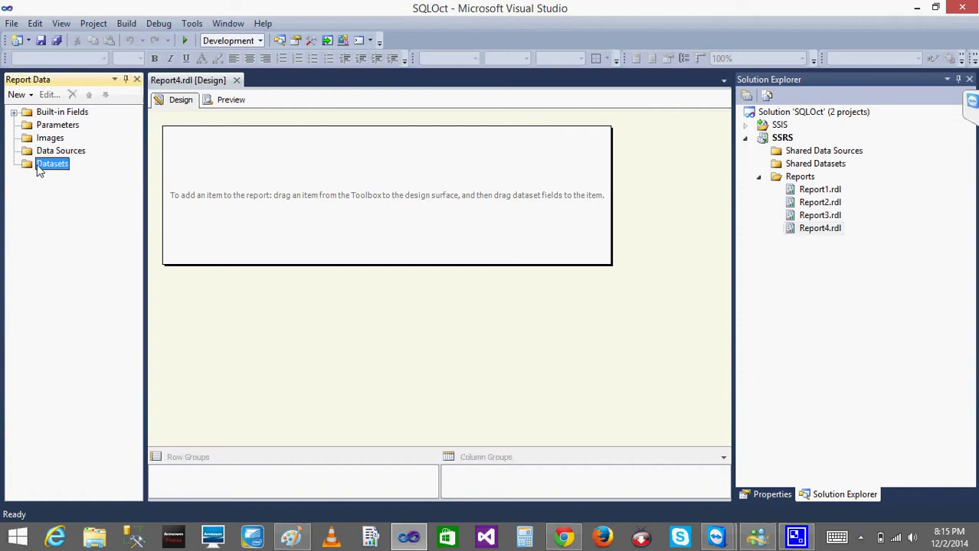
left_click(57, 129)
left_click(49, 154)
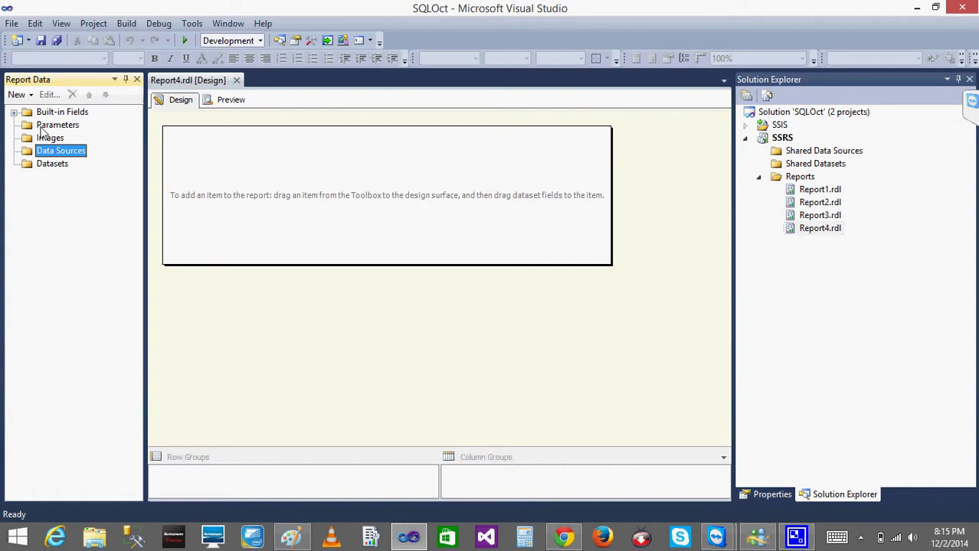
left_click(36, 129)
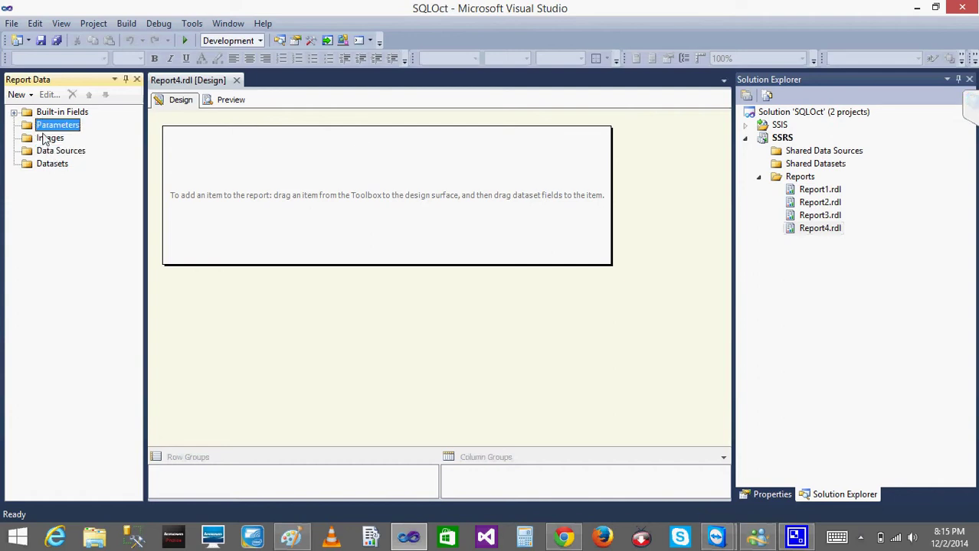
left_click(57, 152)
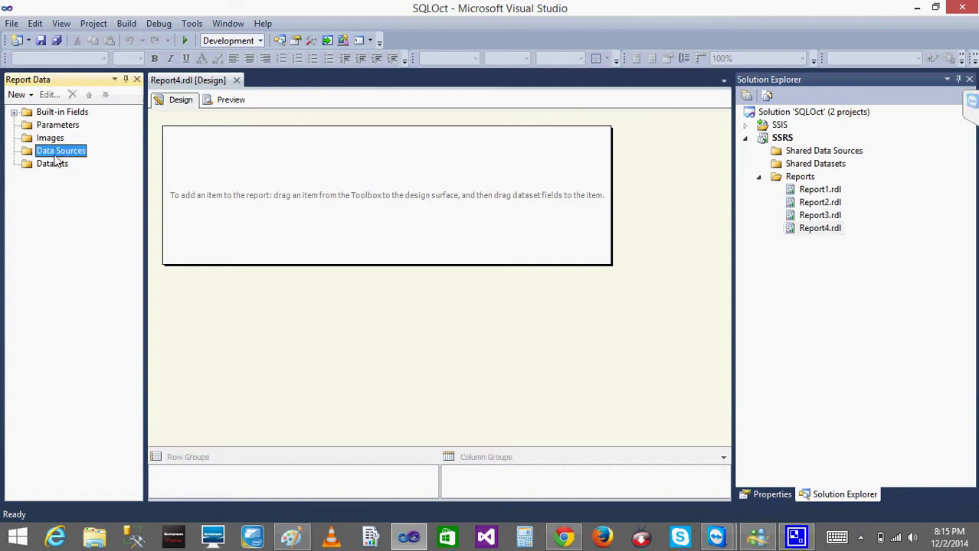
left_click(52, 163)
left_click(66, 127)
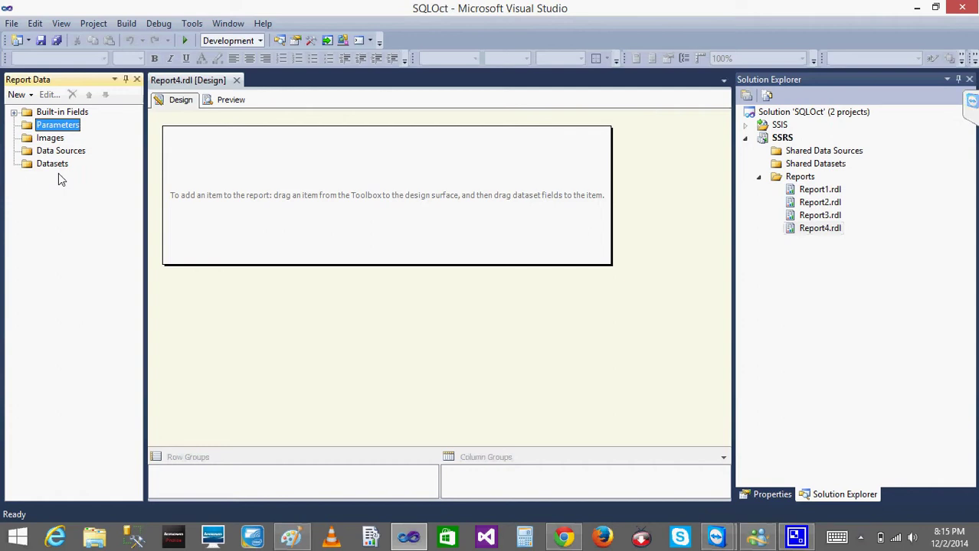
left_click(51, 152)
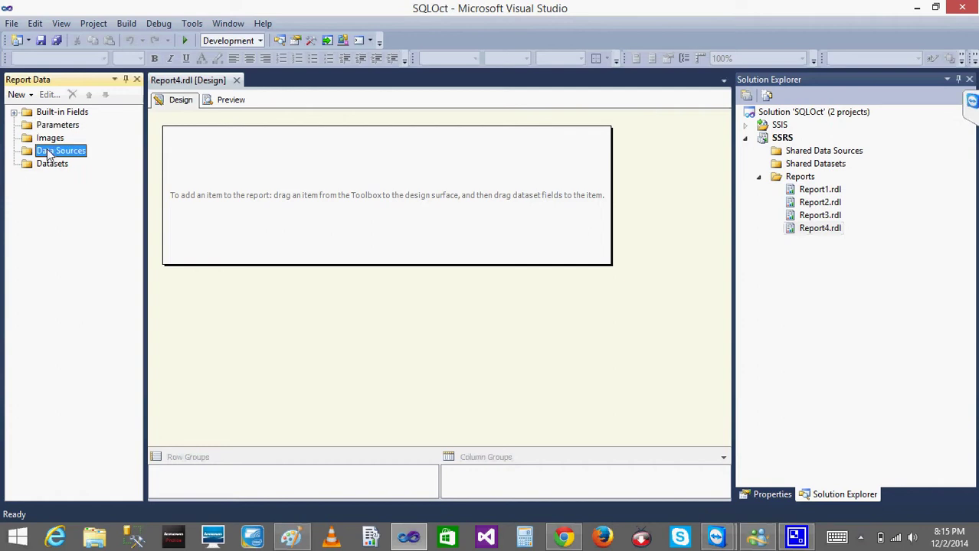
left_click(49, 167)
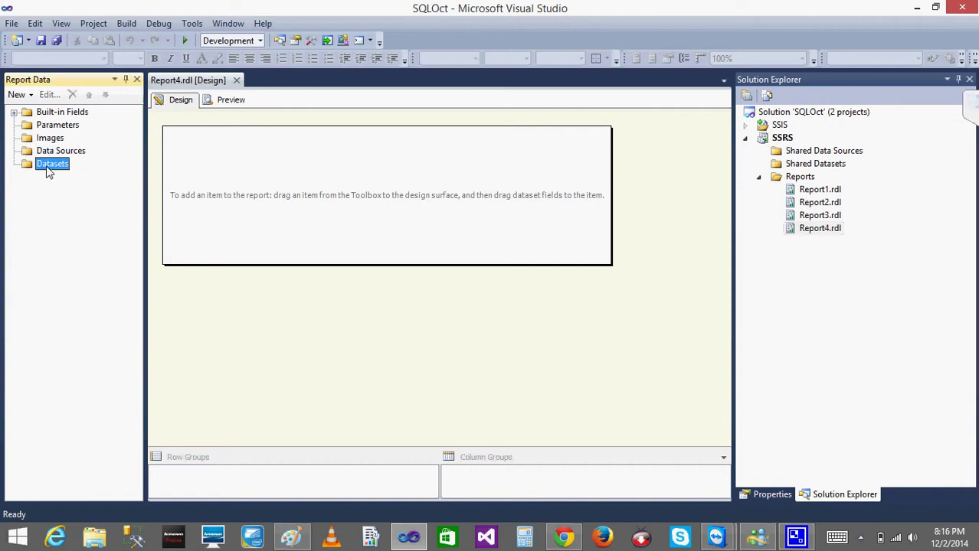
left_click(42, 129)
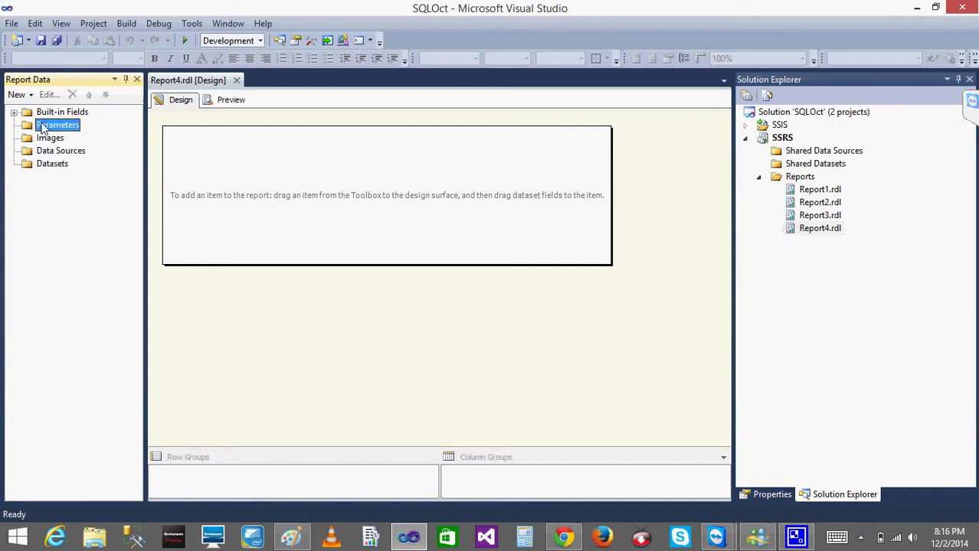
Step: Look at the project's Shared Data Sources and Shared Datasets folders and at the option for adding a data source to the report
left_click(805, 154)
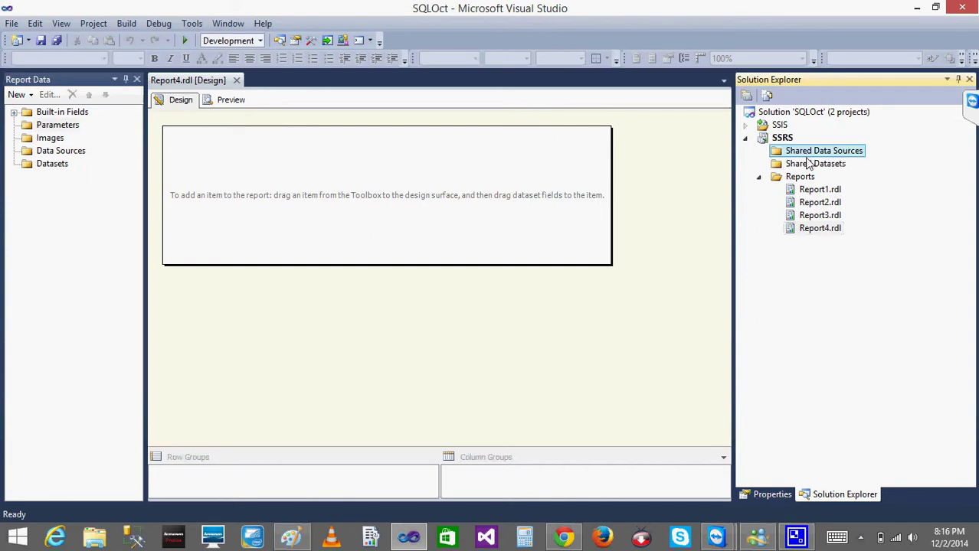
left_click(807, 166)
left_click(457, 279)
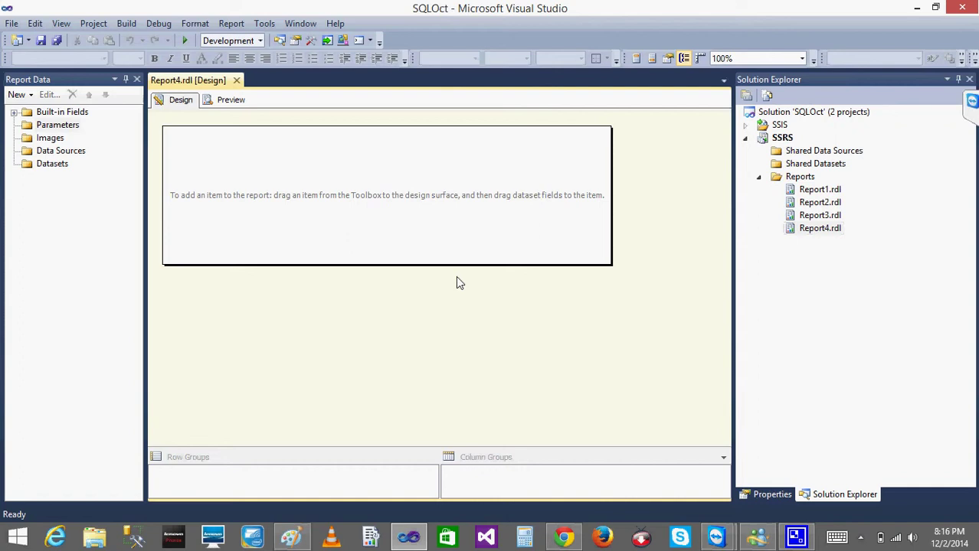
right_click(33, 154)
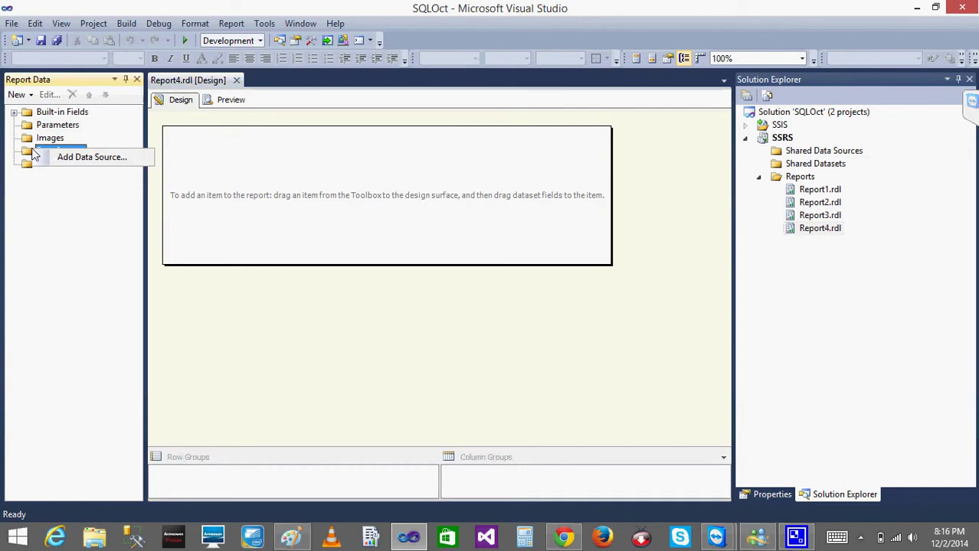
left_click(236, 300)
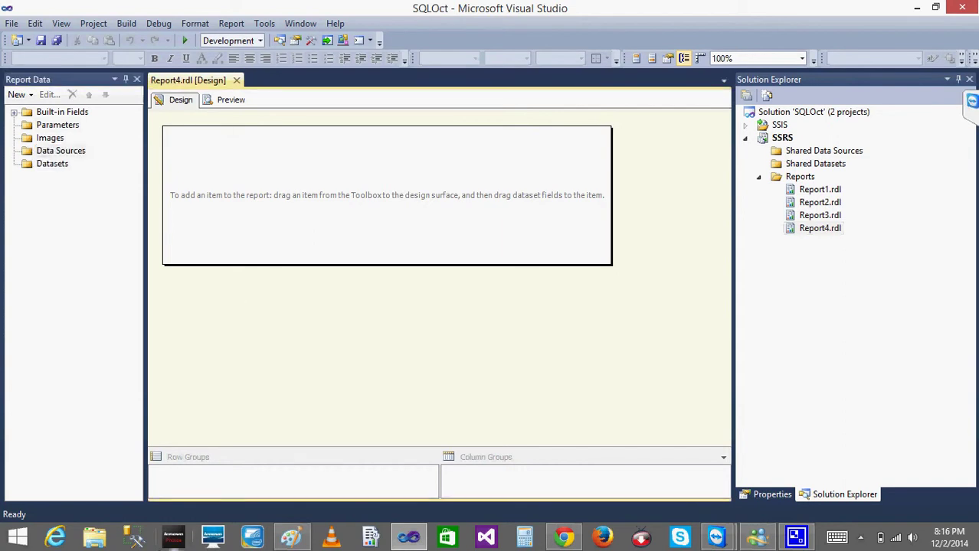
Step: Switch to Paint and circle the word "Table" in the list beside "Report"
left_click(303, 540)
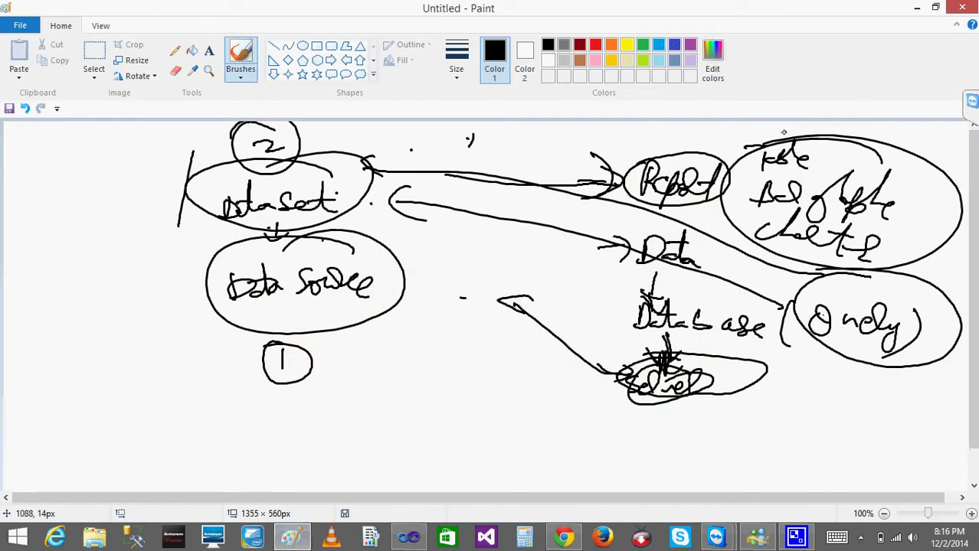
mouse_move(786, 128)
left_mouse_down()
mouse_move(820, 177)
mouse_move(724, 145)
left_mouse_up()
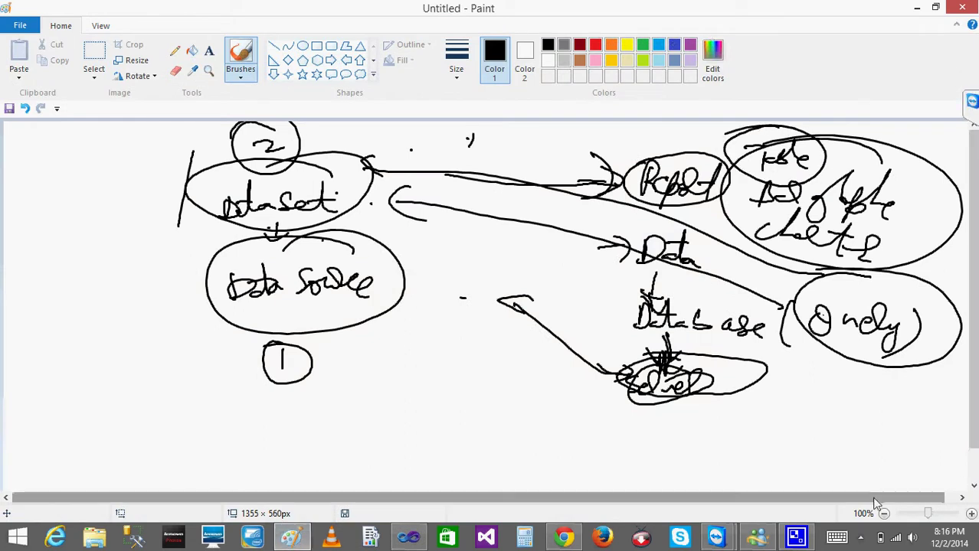
Step: Switch to Chrome, view the cash flow statement among the "apple quarterly report" images as a table example, and put Chrome and Paint away
left_click(567, 541)
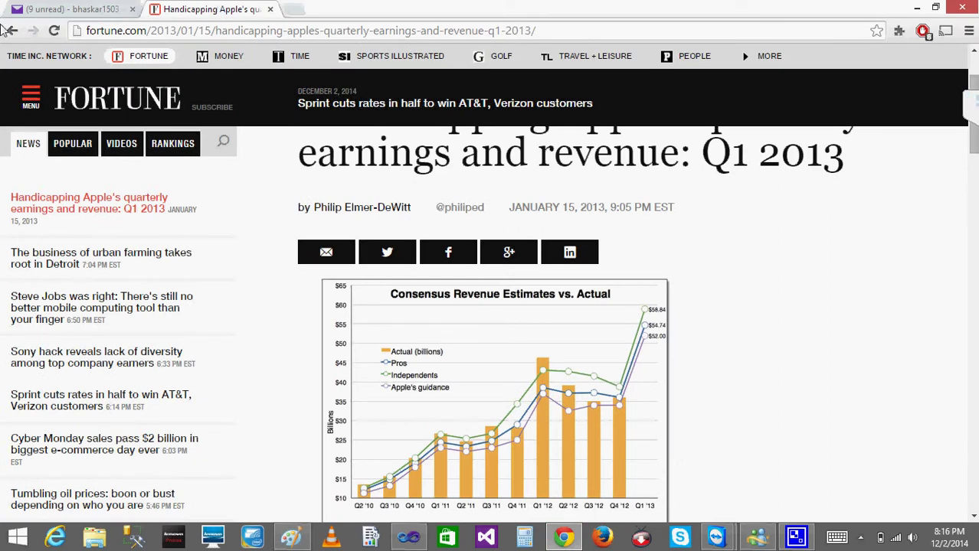
left_click(11, 34)
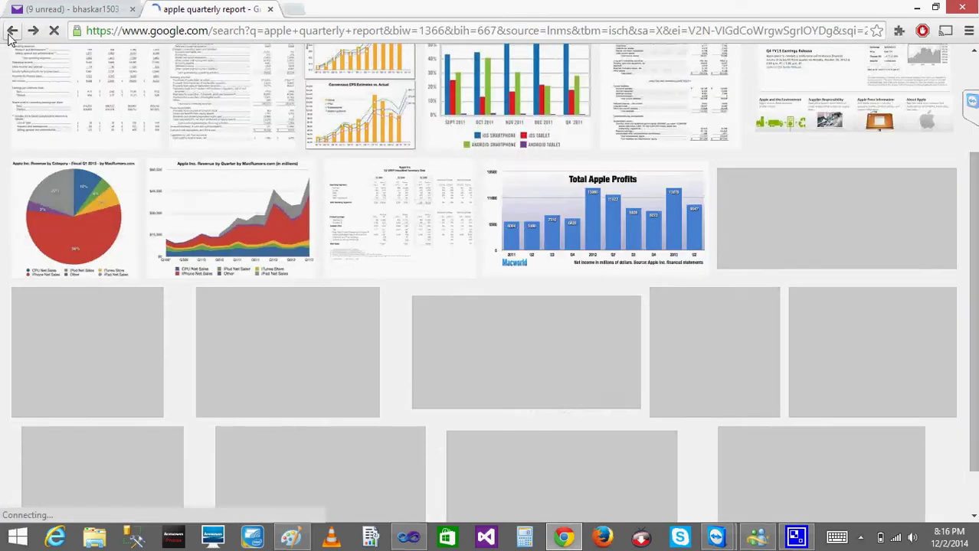
scroll(974, 67, "up", 2)
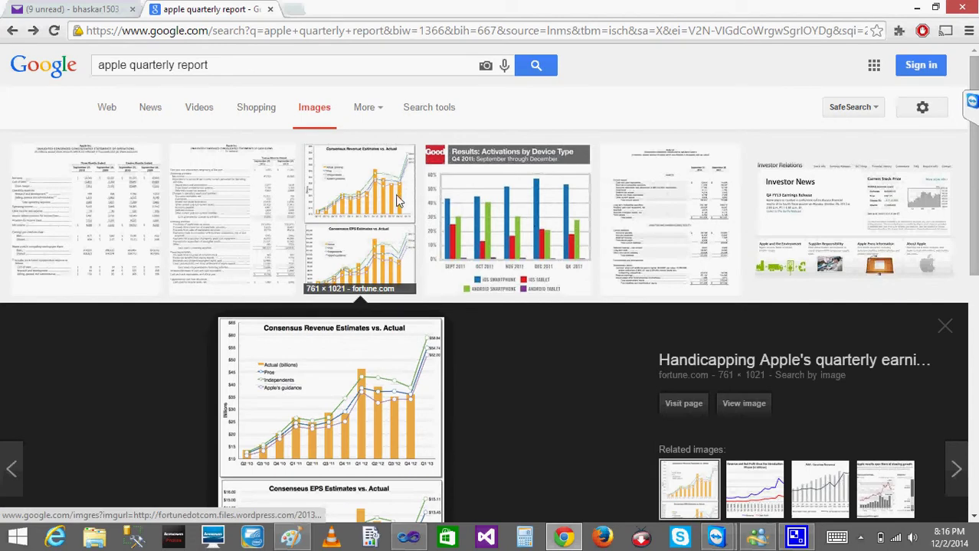
left_click(184, 210)
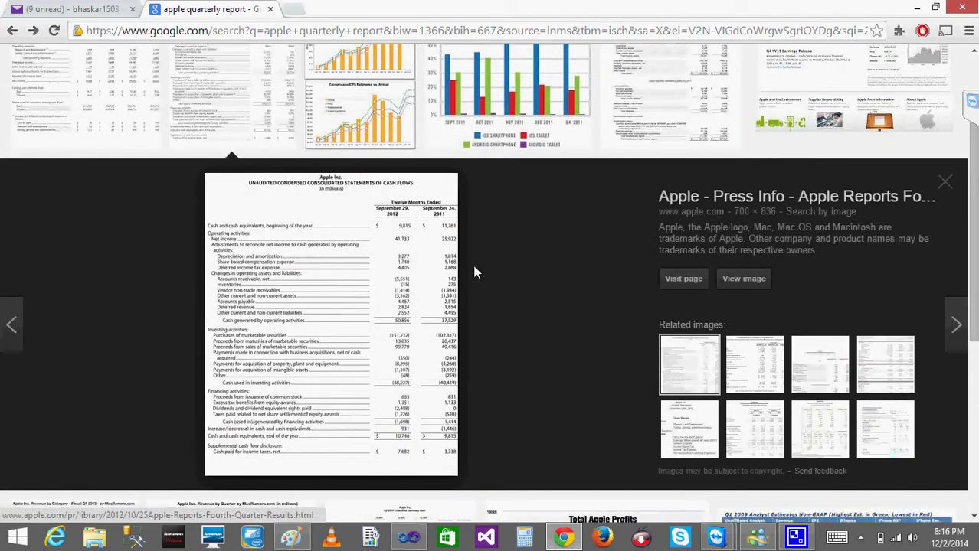
left_click(918, 8)
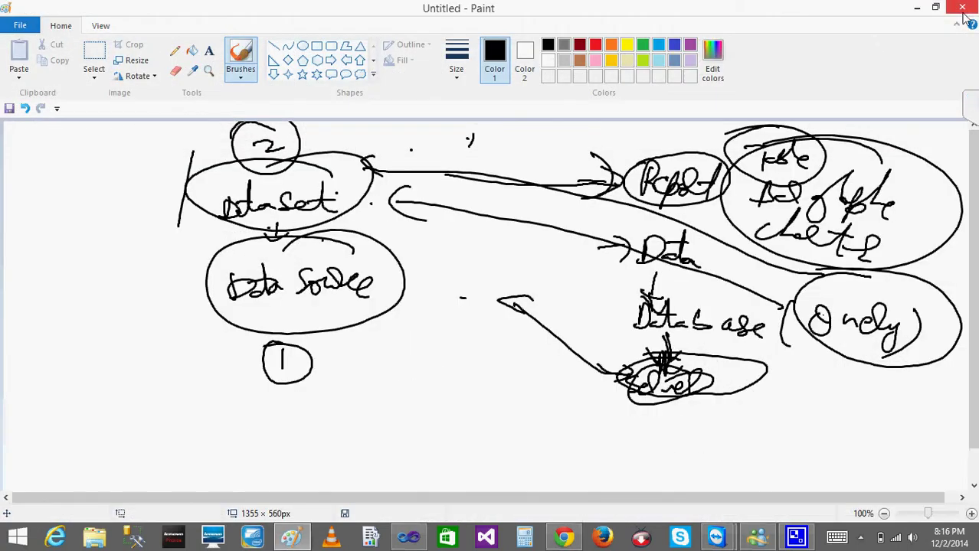
left_click(917, 8)
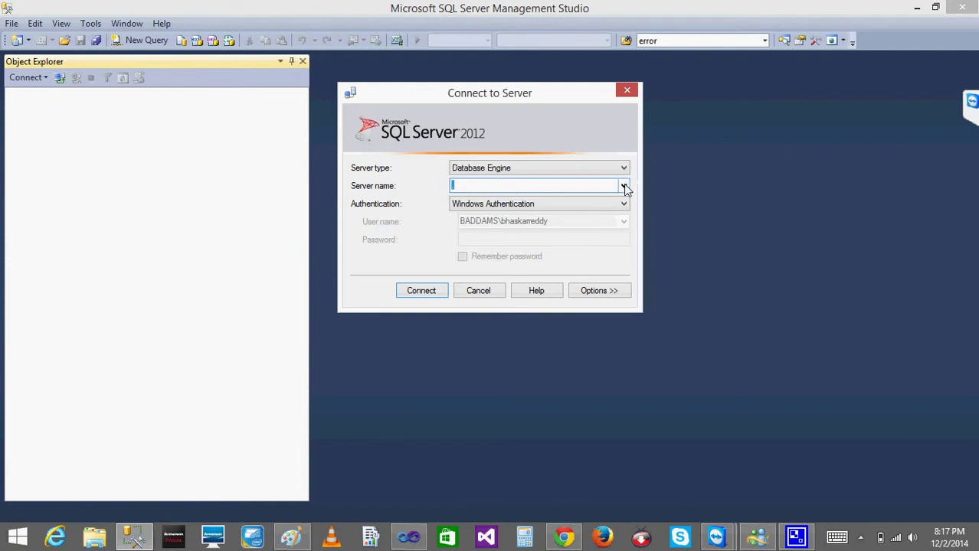
Step: Connect to the BADDAMS database engine with Windows Authentication and expand its list of databases
left_click(624, 187)
left_click(499, 219)
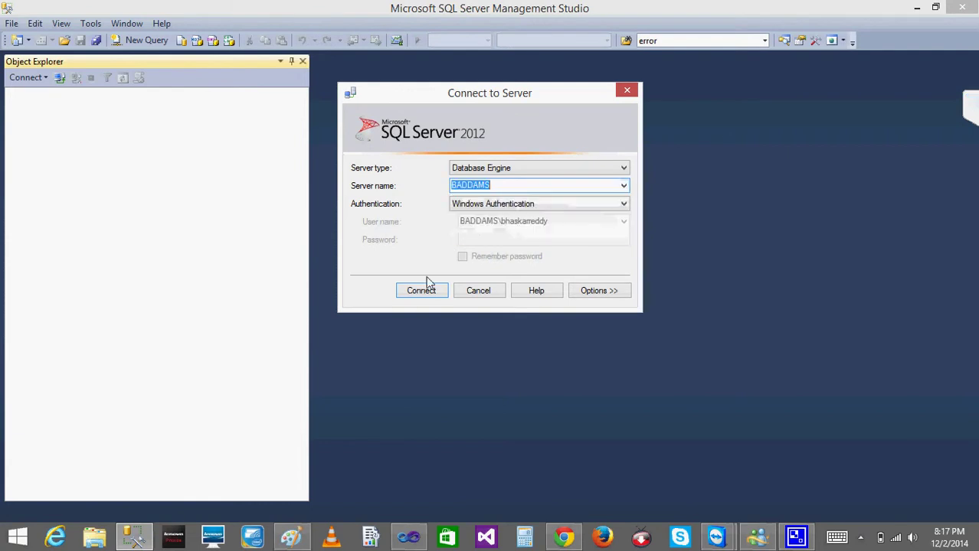
left_click(421, 291)
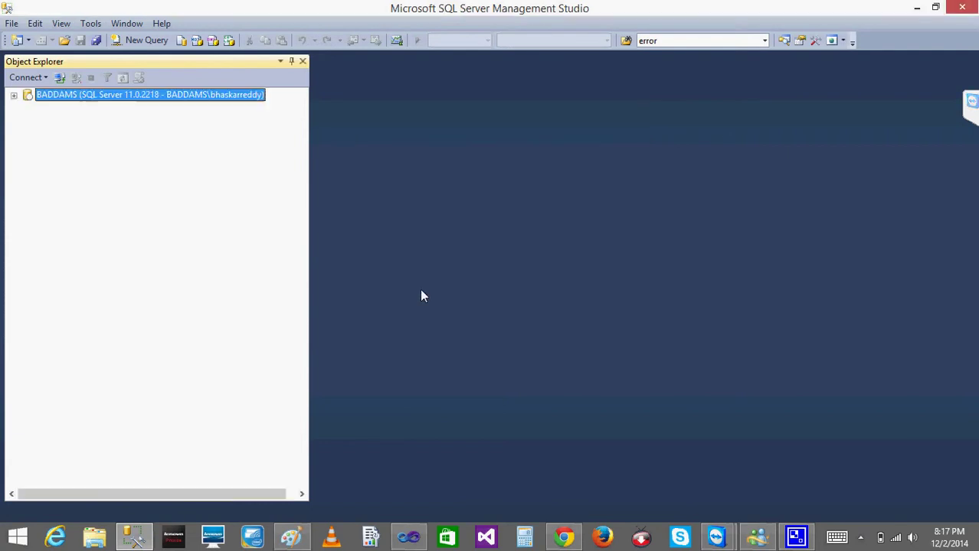
left_click(28, 108)
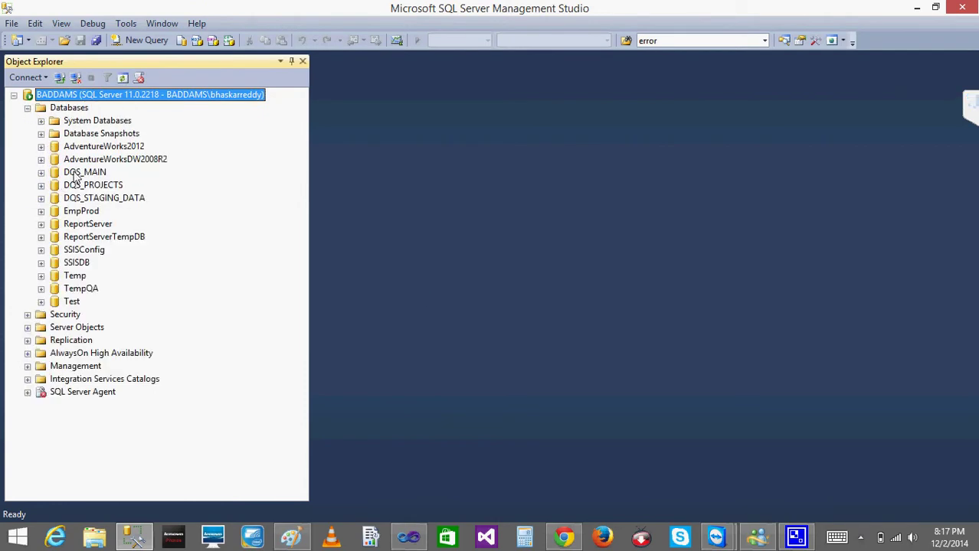
Step: Look at the tables in the EmpProd database, and collapse the database again
left_click(77, 176)
left_click(41, 211)
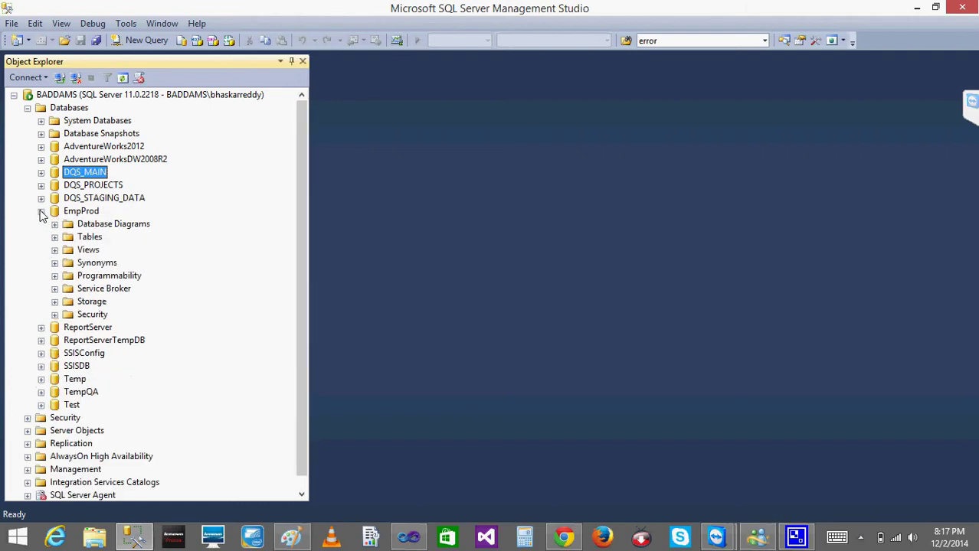
left_click(41, 211)
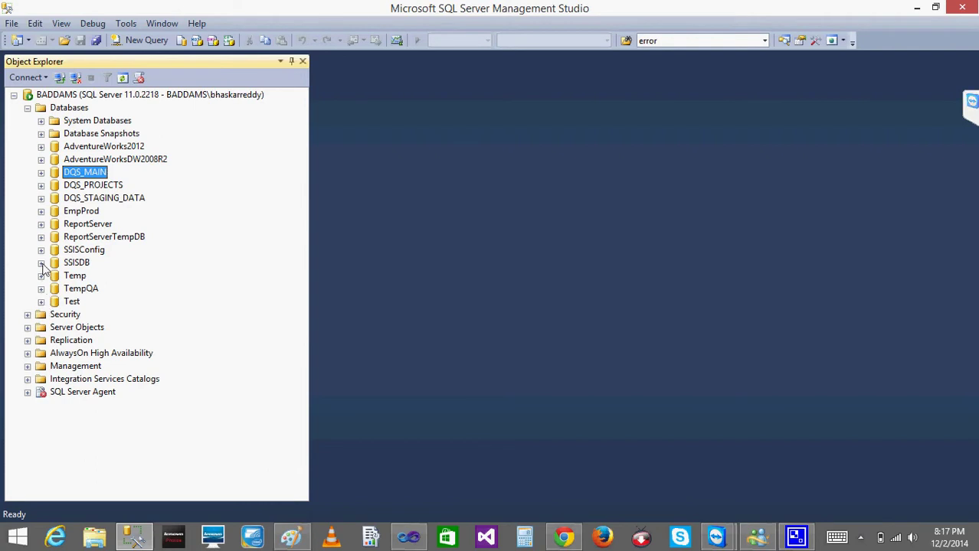
left_click(42, 211)
left_click(55, 237)
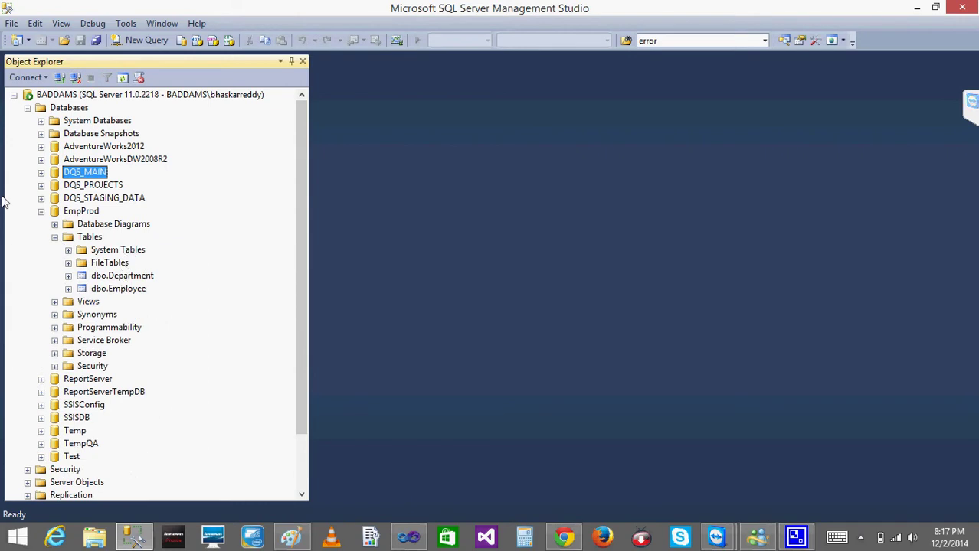
left_click(41, 211)
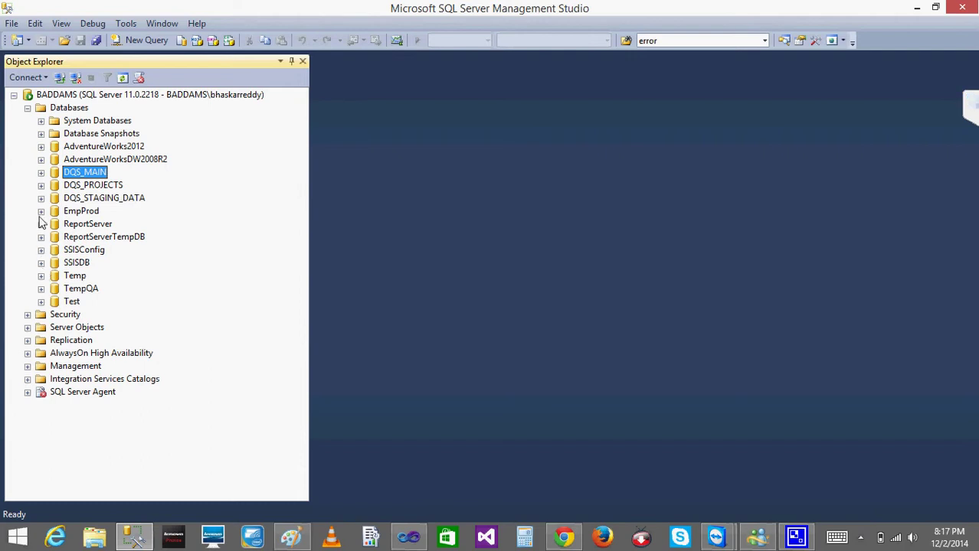
Step: List the tables of the Test database and query the top 1000 rows of dbo.Cmpny
left_click(41, 302)
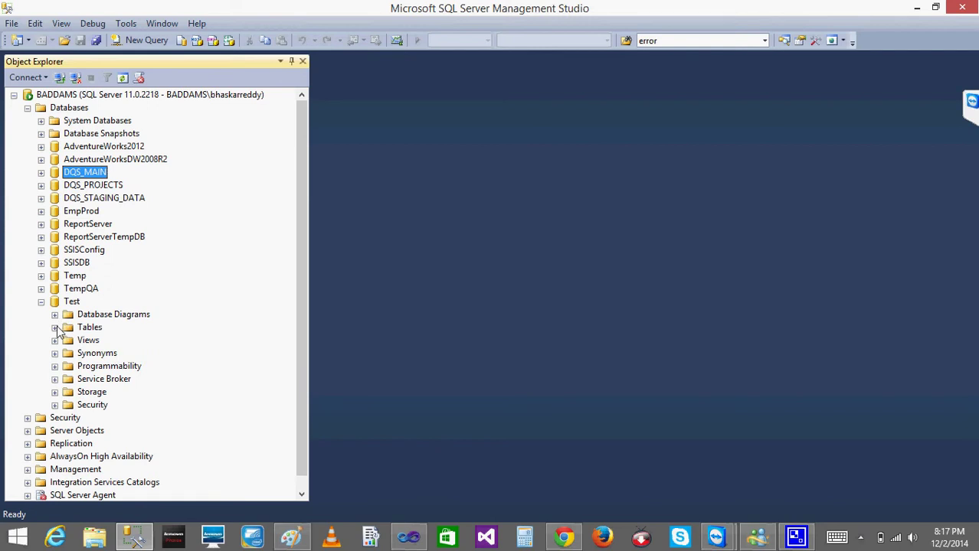
left_click(55, 328)
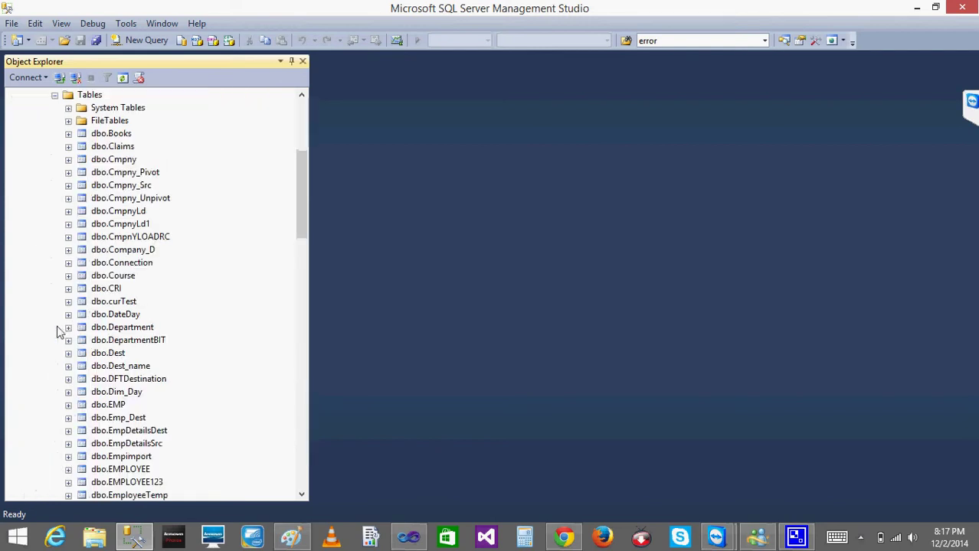
right_click(128, 159)
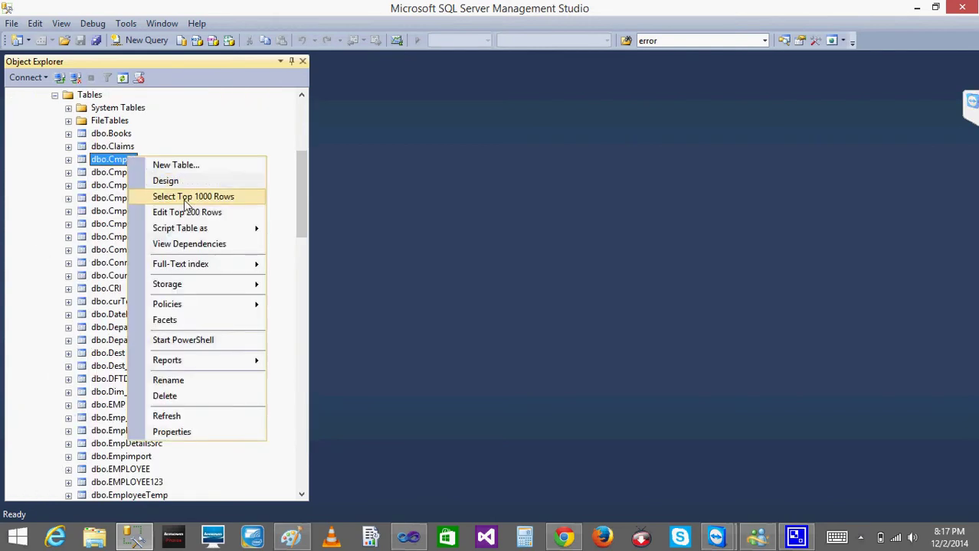
left_click(182, 196)
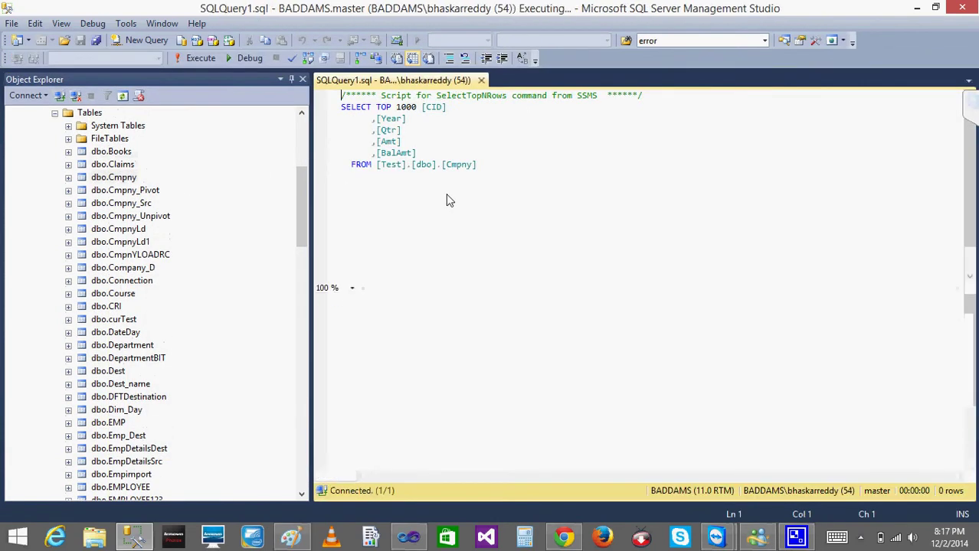
Step: Look through the Cmpny query results across the Year, Qtr, Amt and BalAmt columns and down all rows
left_click(386, 338)
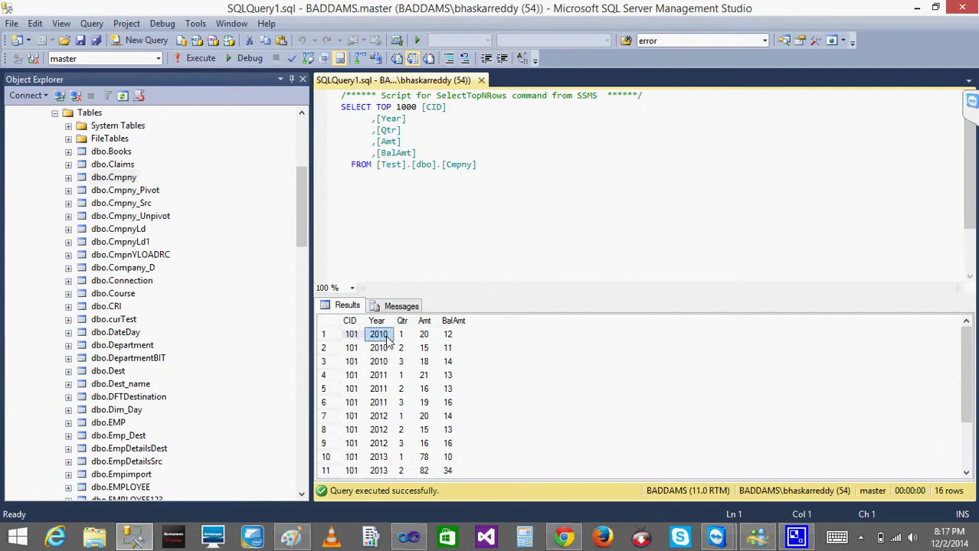
key("Right")
key("Right")
key("Right")
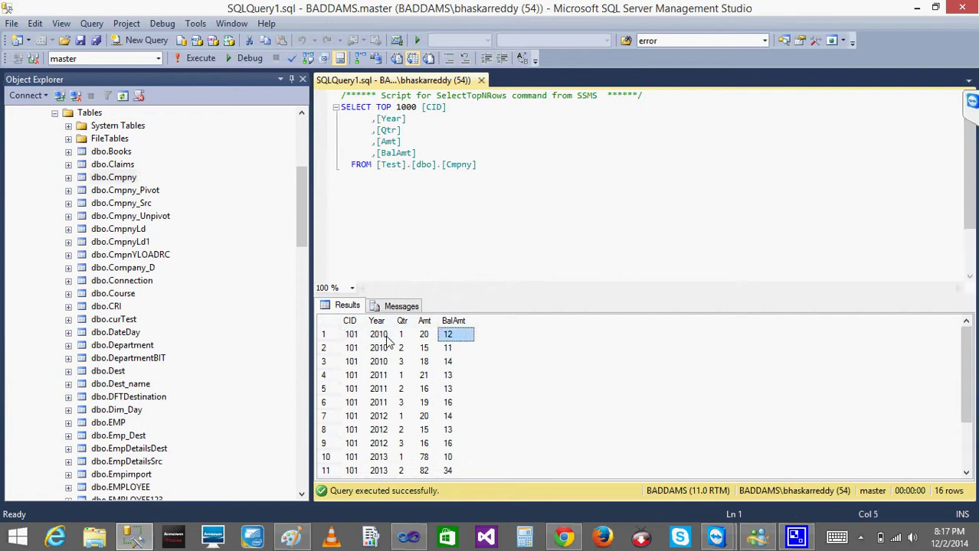
key("Left")
key("Left")
key("Left")
key("Down")
key("Down")
key("Down")
key("Down")
key("Down")
key("Down")
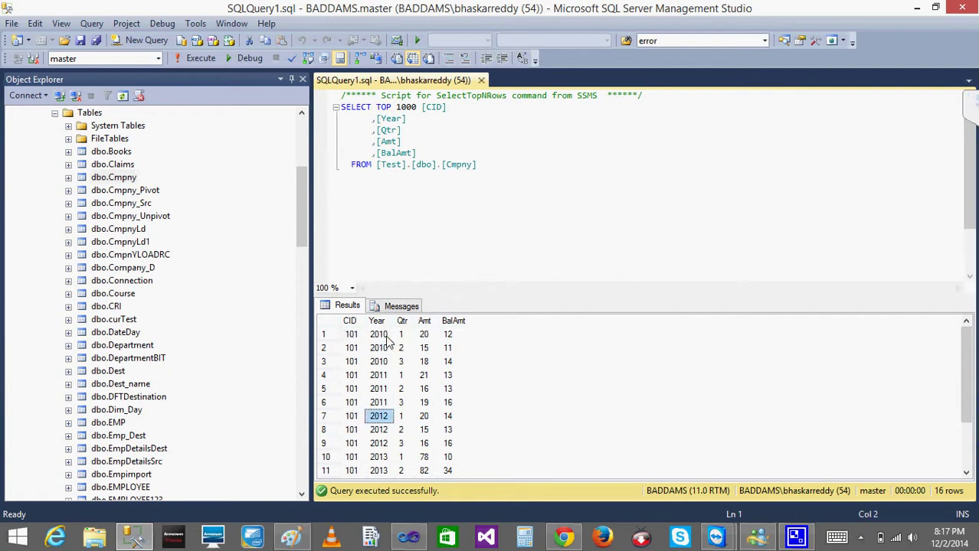
key("Down")
key("Down")
key("Down")
key("Down")
key("Down")
key("Down")
key("Down")
key("Down")
key("Down")
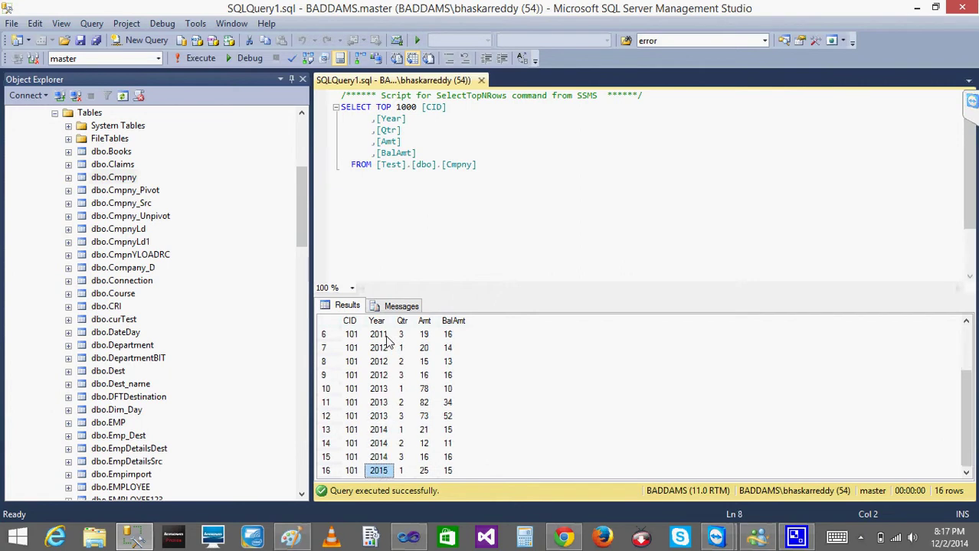
key("Up")
key("Up")
key("Up")
key("Up")
key("Up")
key("Up")
key("Up")
key("Up")
key("Up")
key("Up")
key("Up")
key("Up")
key("Up")
key("Up")
key("Up")
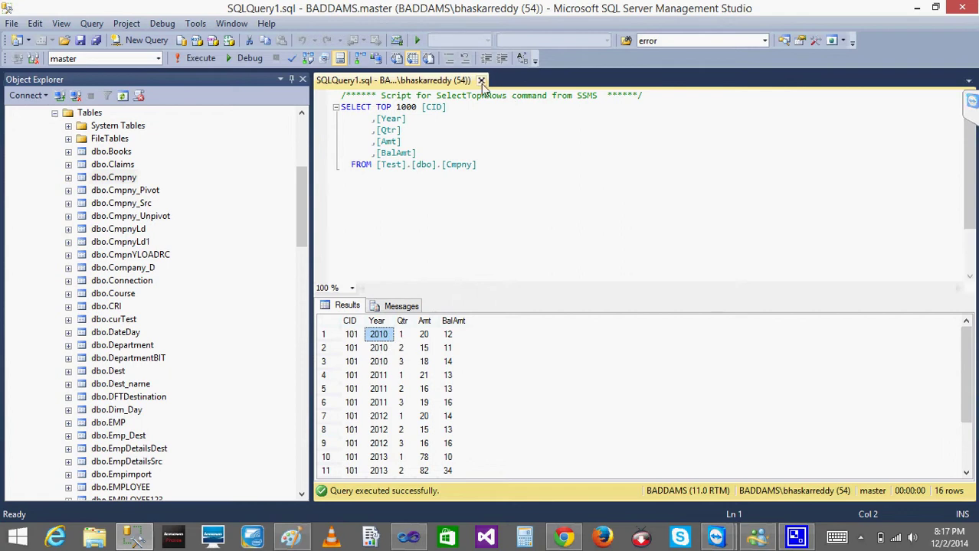
Step: Close the Cmpny query and return to Visual Studio to view the report's option for adding a data source
left_click(481, 80)
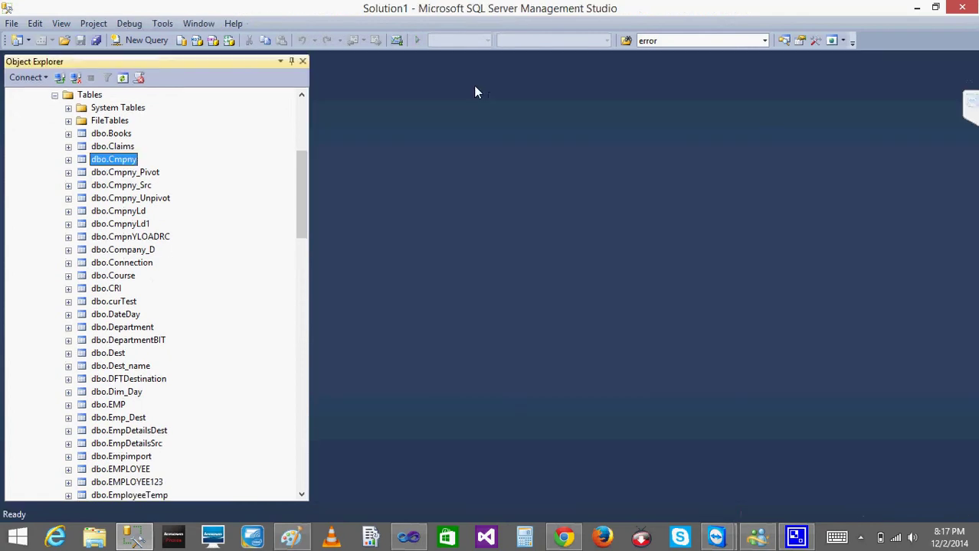
left_click(297, 92)
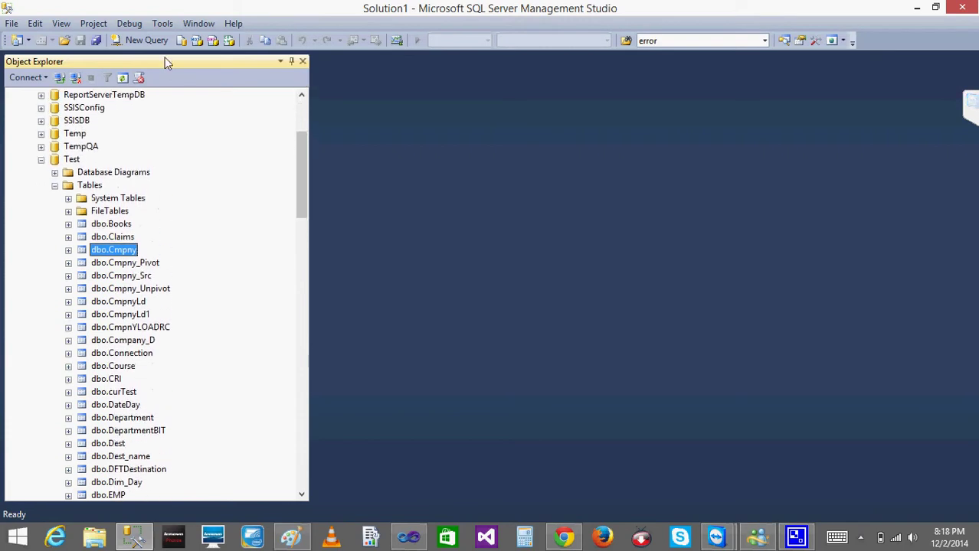
left_click(916, 8)
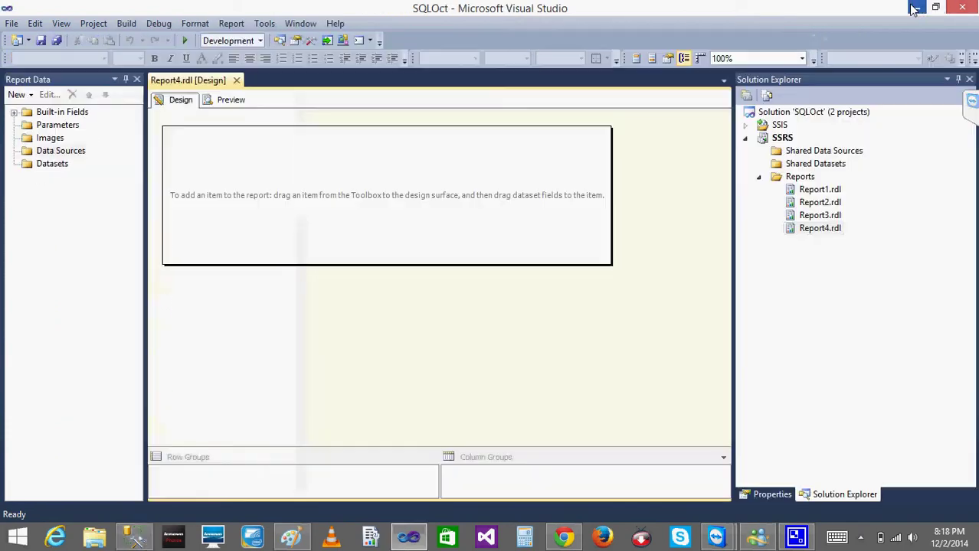
right_click(80, 156)
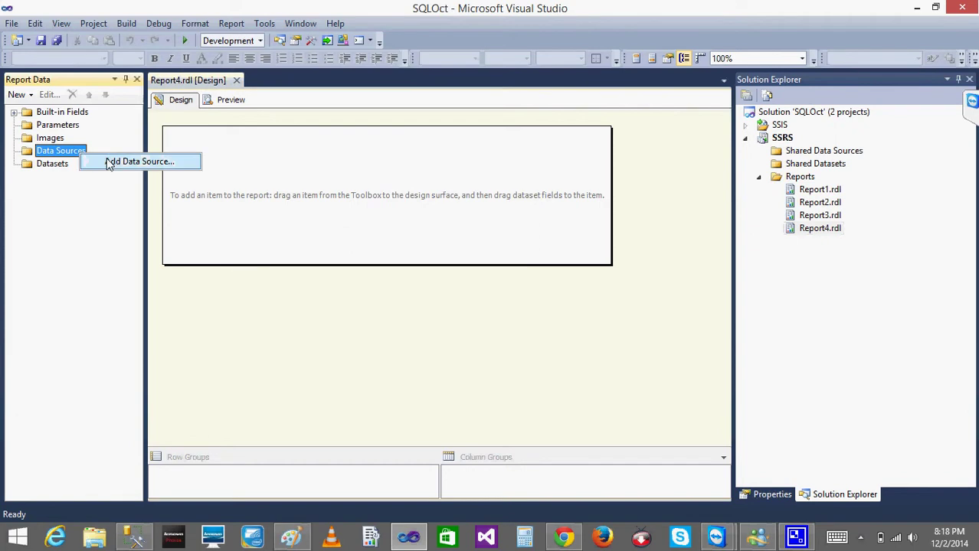
left_click(65, 198)
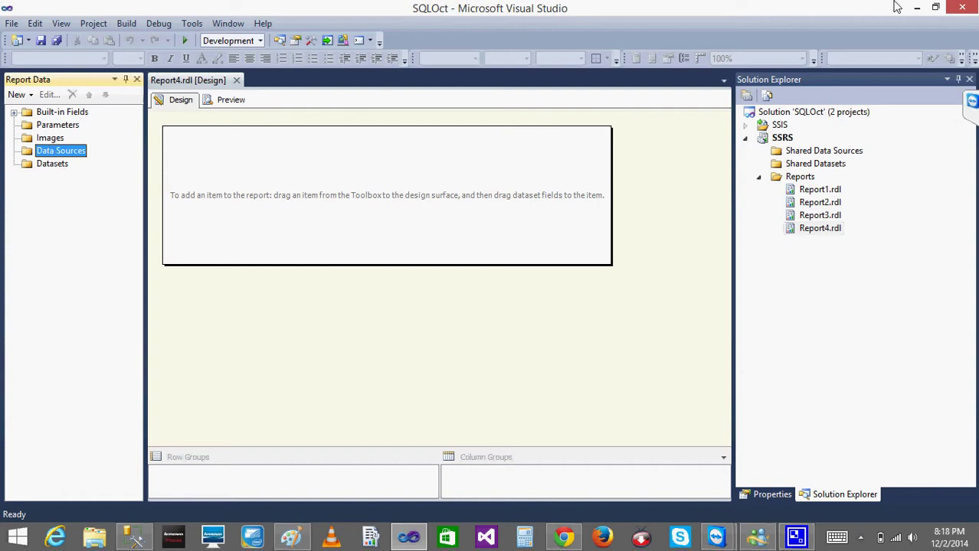
Step: Open Package6.dtsx from the SSIS project and look at its connection managers
left_click(746, 127)
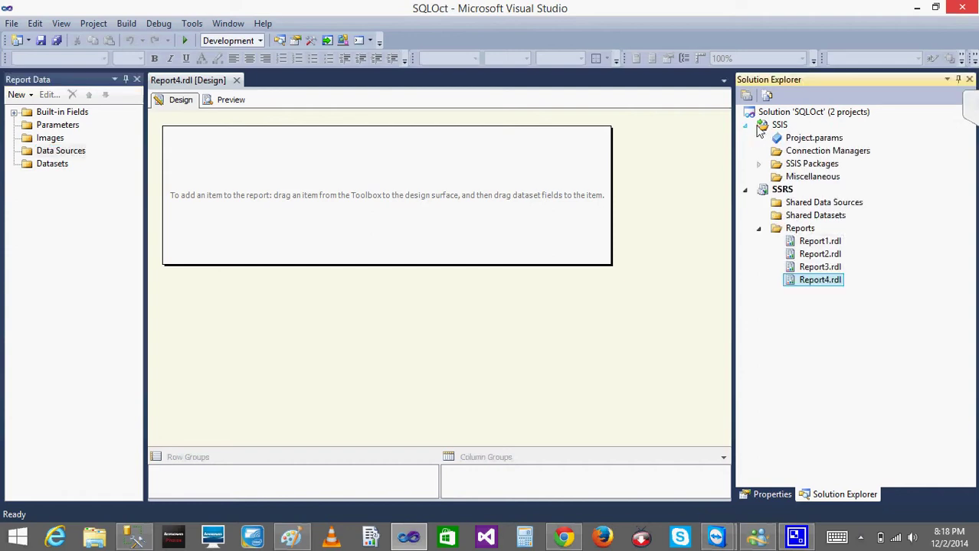
left_click(758, 165)
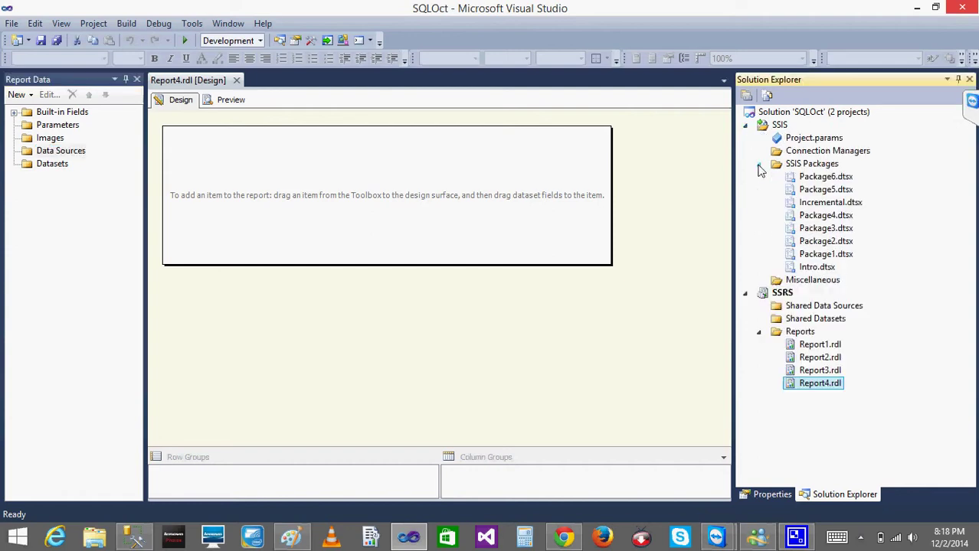
left_click(811, 178)
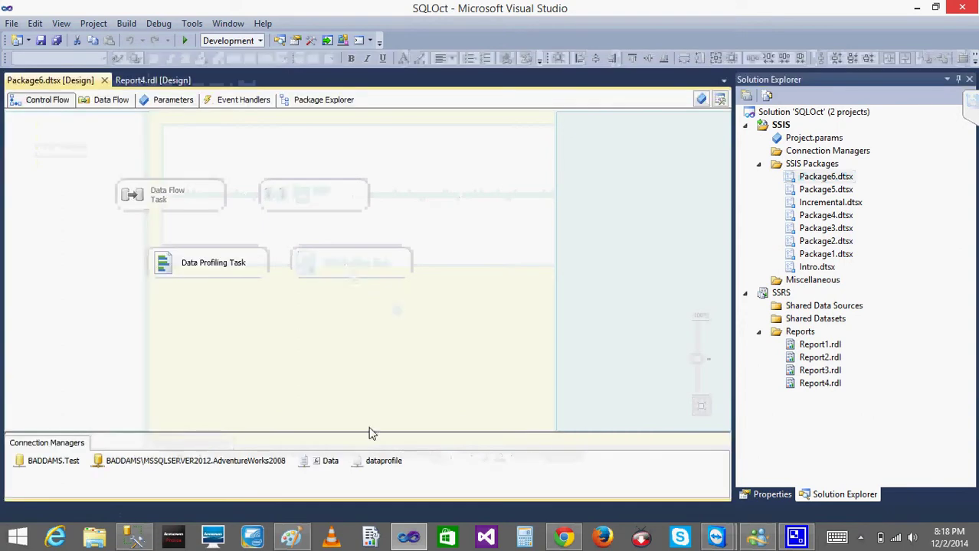
left_click(181, 471)
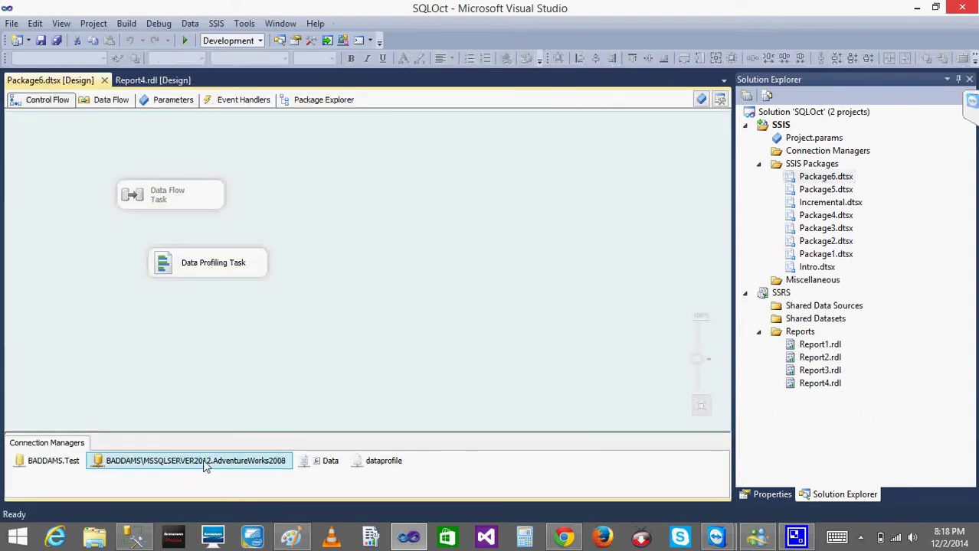
Step: Examine the connection manager and table settings of the OLE DB Source in the Data Flow Task, leaving them unaltered
double_click(132, 196)
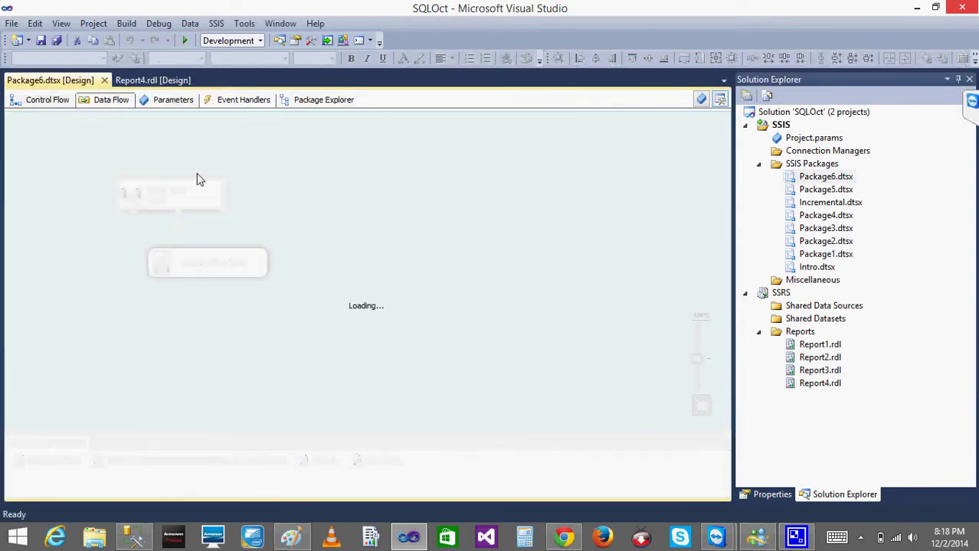
left_click(294, 303)
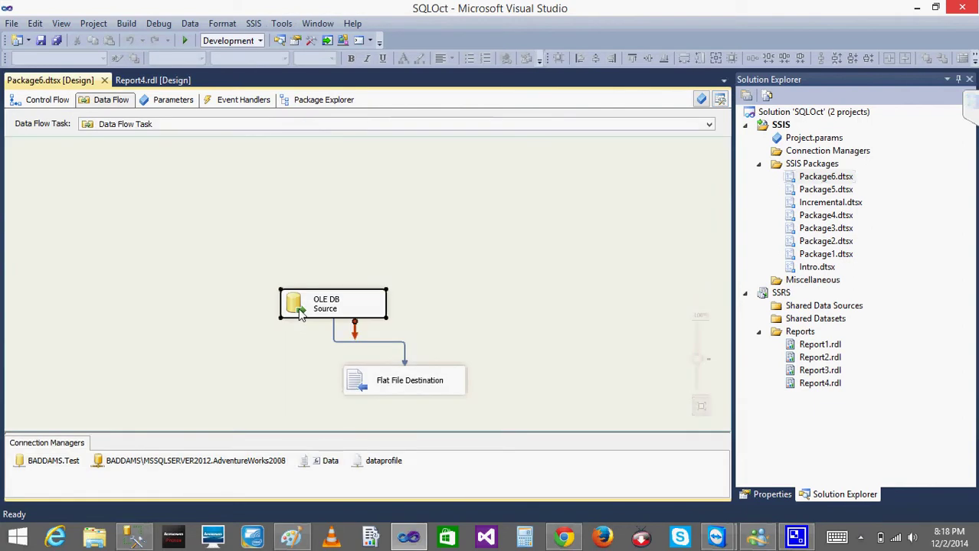
key("Return")
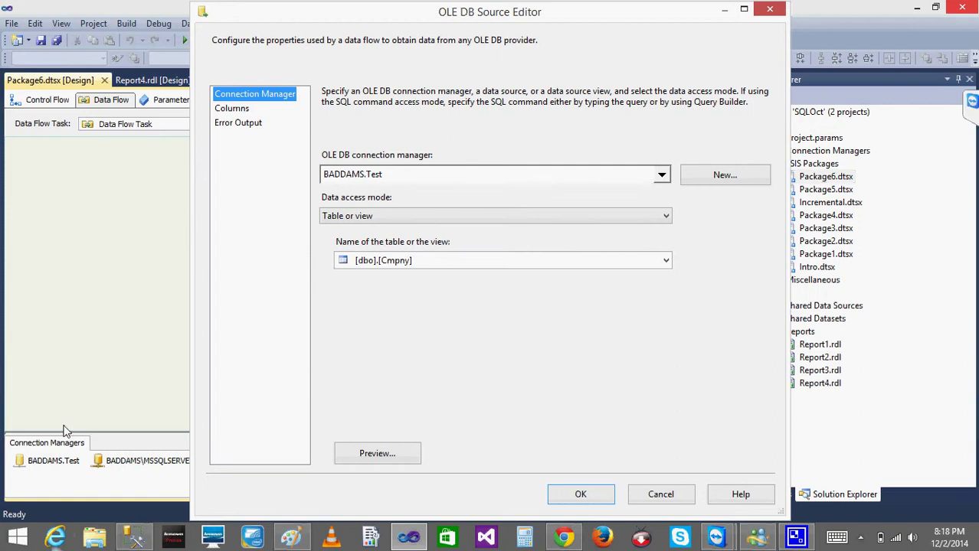
left_click(58, 465)
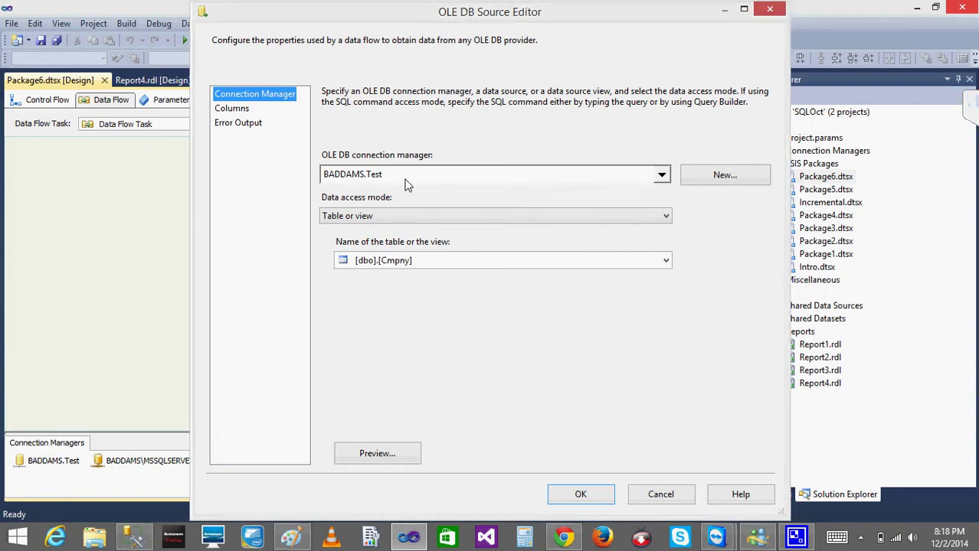
left_click(661, 494)
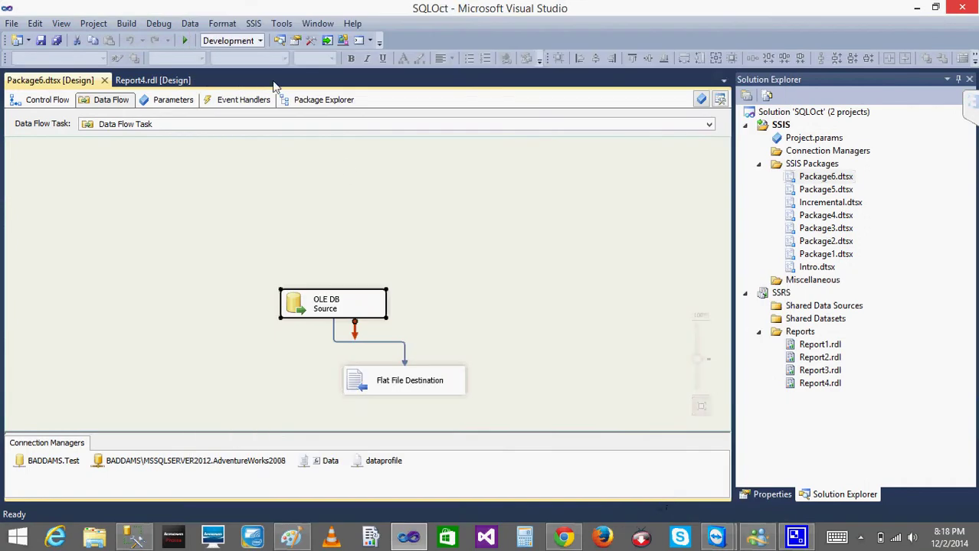
Step: Return to Report4.rdl and start a new embedded Microsoft SQL Server data source named Test
left_click(146, 80)
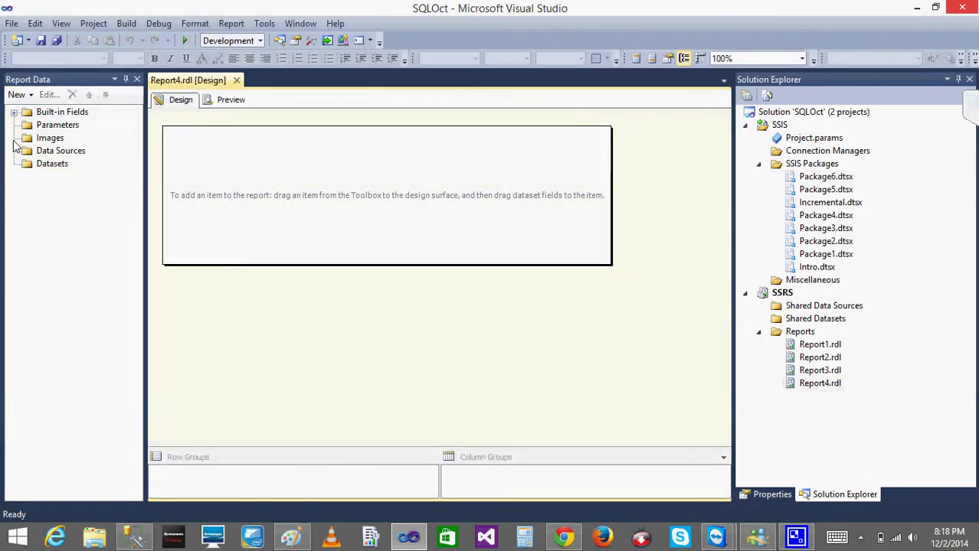
right_click(42, 153)
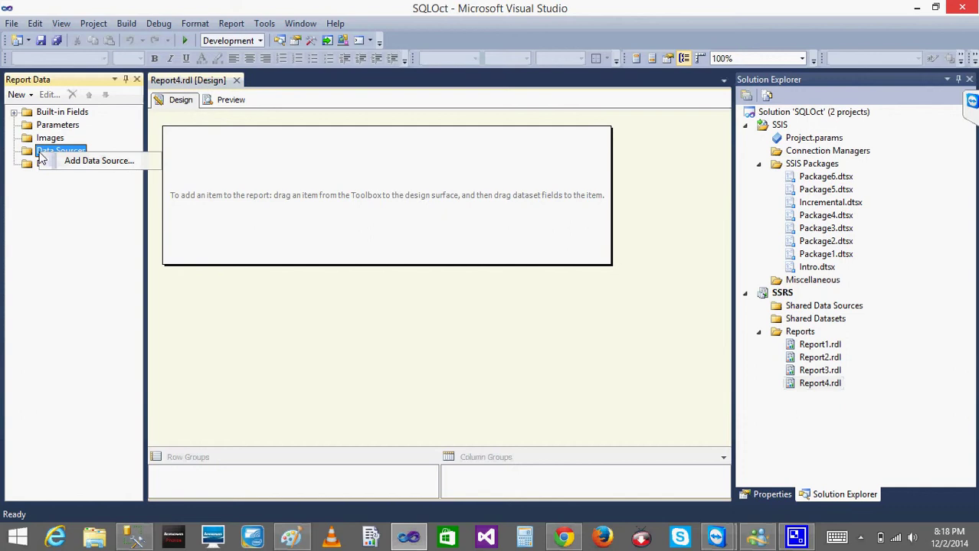
left_click(91, 161)
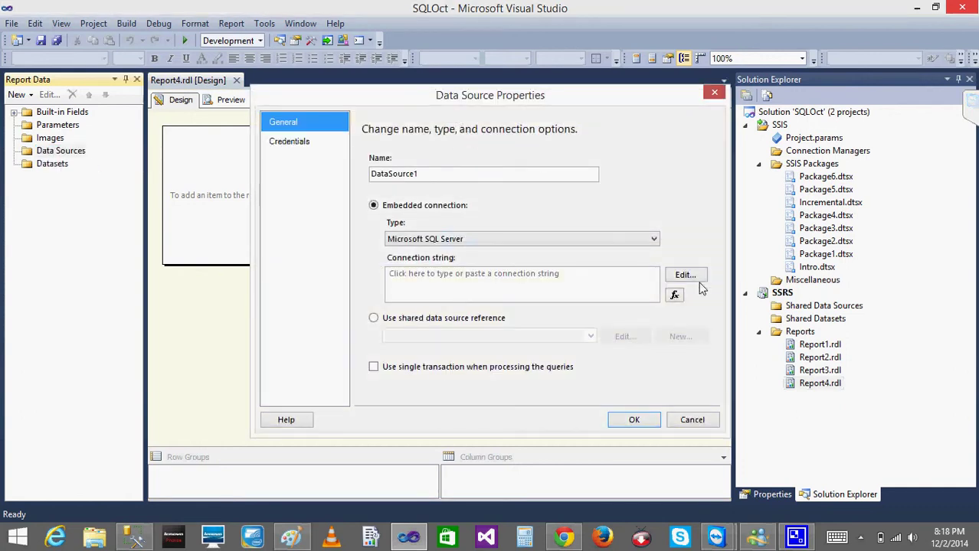
left_click(434, 174)
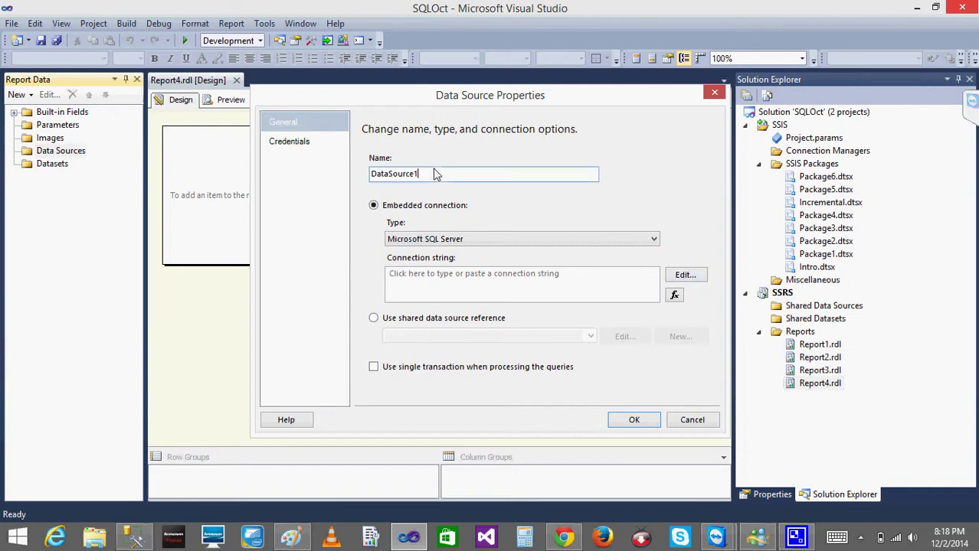
double_click(434, 174)
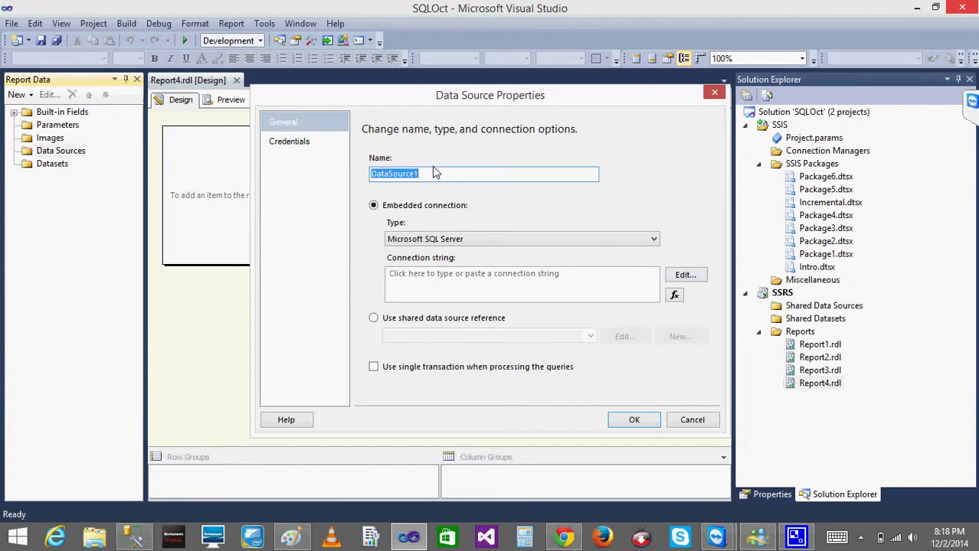
type("Test")
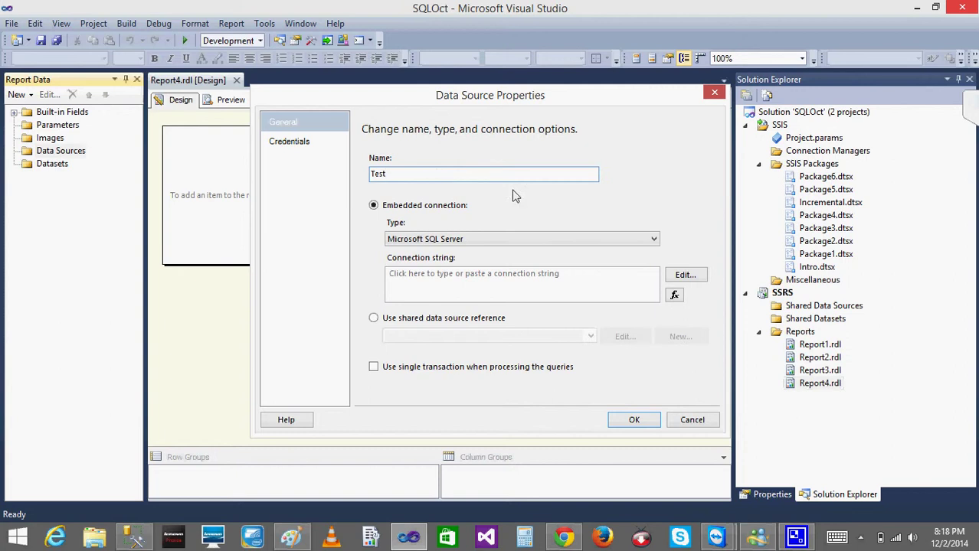
Step: Connect the data source to the Test database on server "." with Windows Authentication, test the connection, and save the data source
left_click(466, 275)
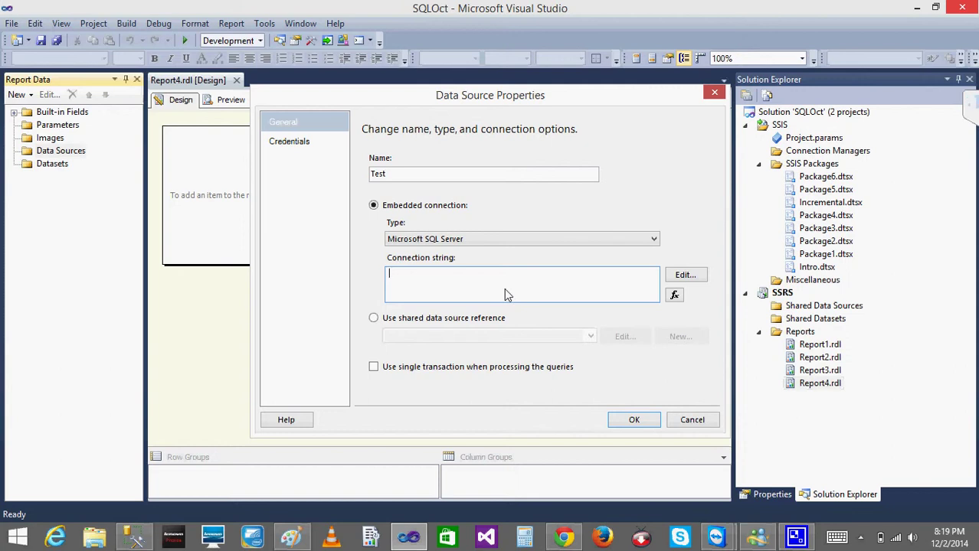
left_click(693, 280)
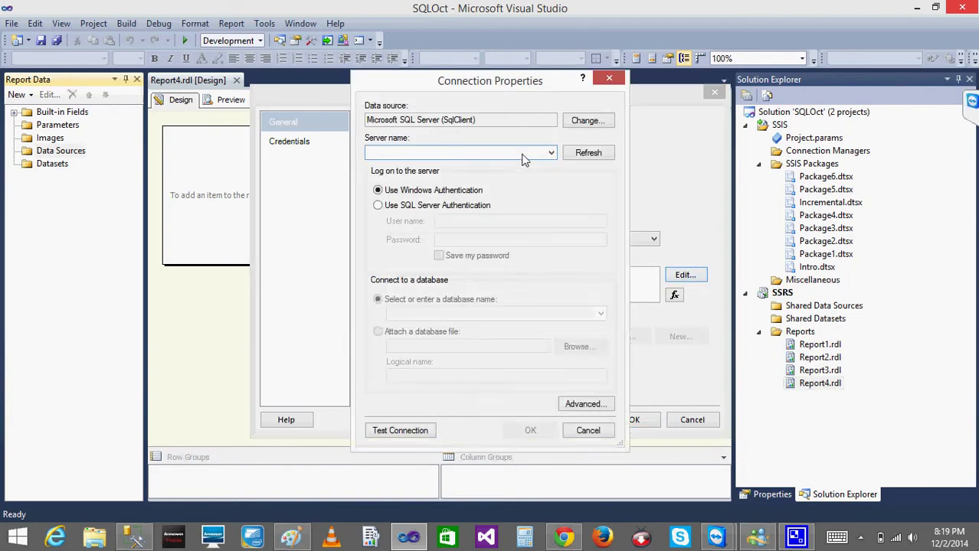
type(".")
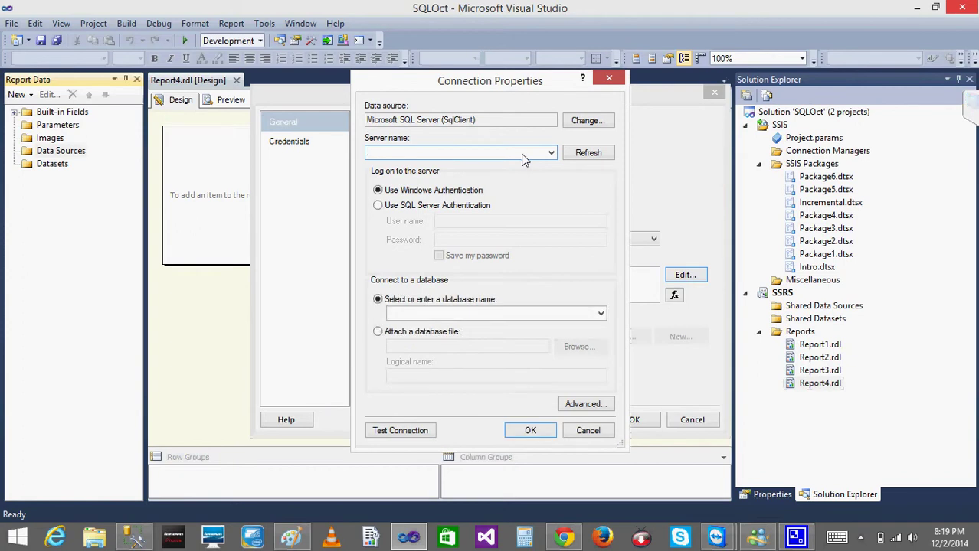
left_click(603, 313)
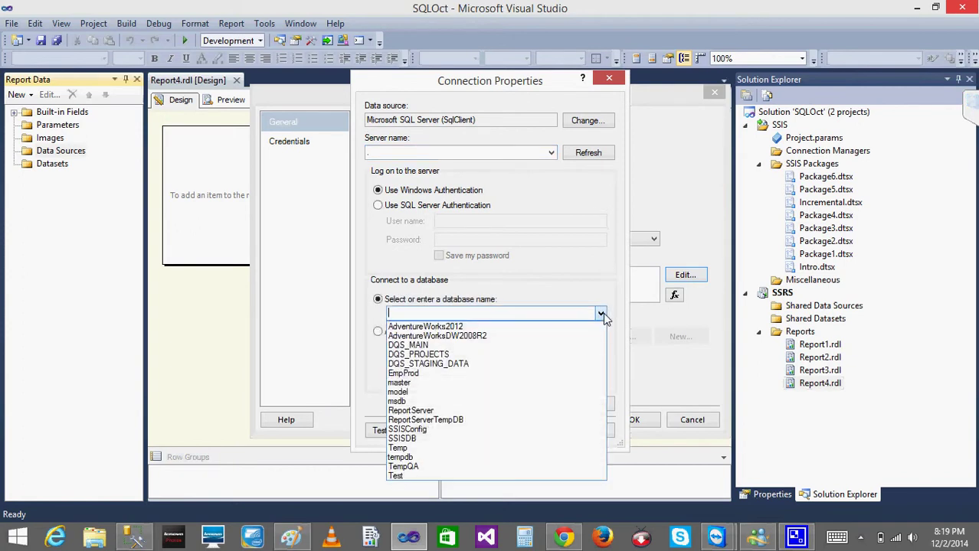
left_click(397, 476)
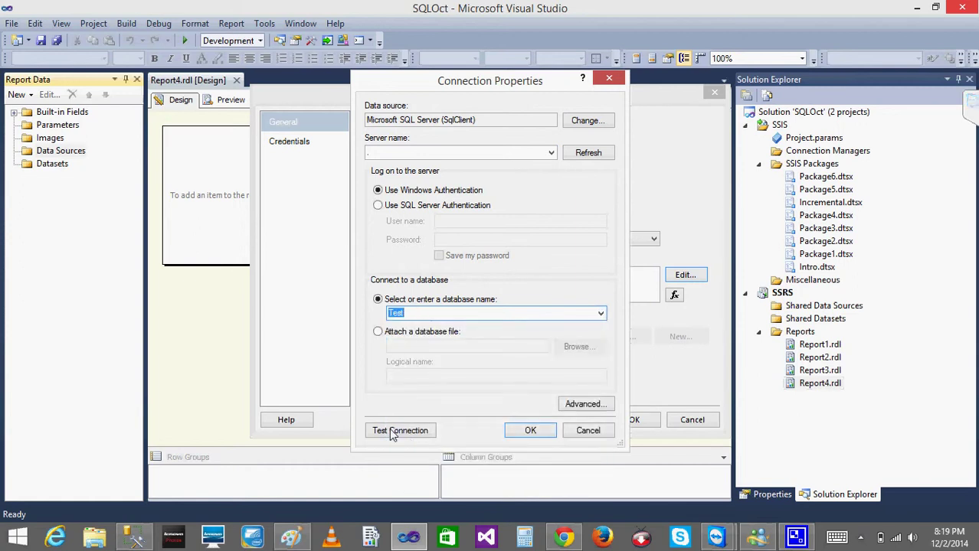
left_click(395, 431)
left_click(540, 321)
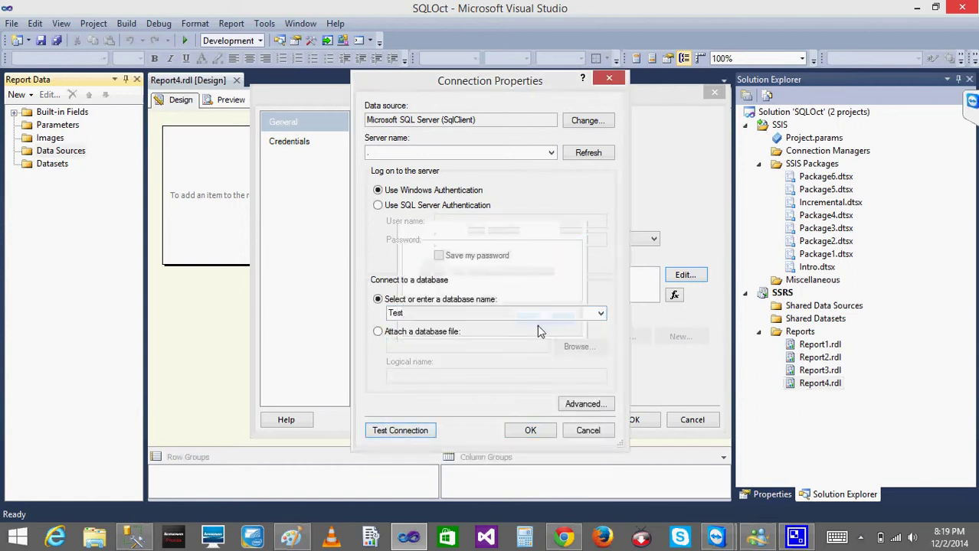
left_click(533, 430)
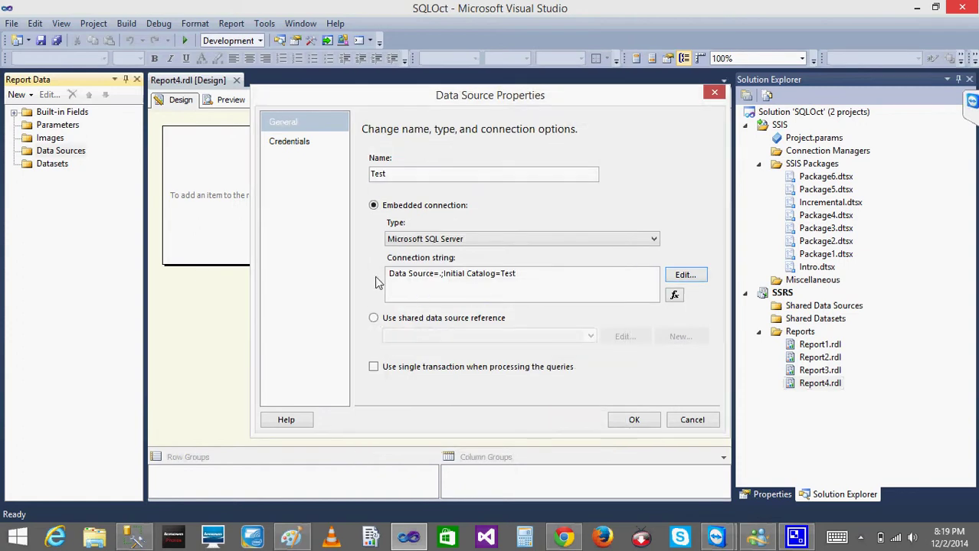
left_click(534, 284)
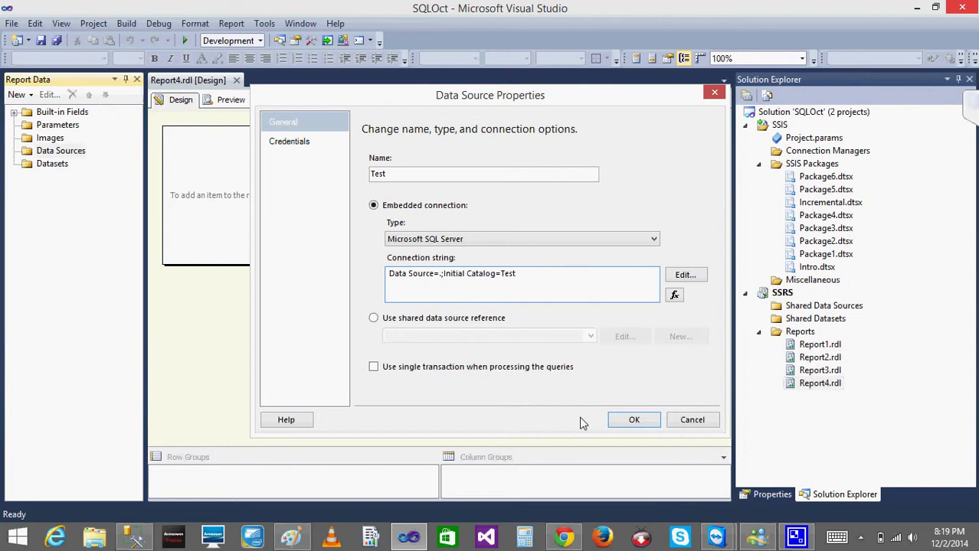
left_click(632, 419)
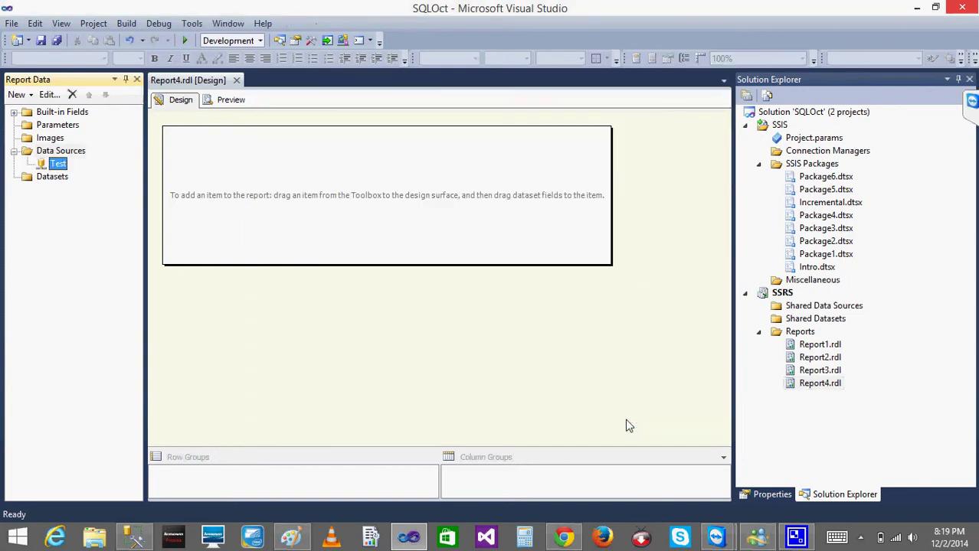
Step: Add a dataset embedded in the report that uses the Test data source
left_click(59, 178)
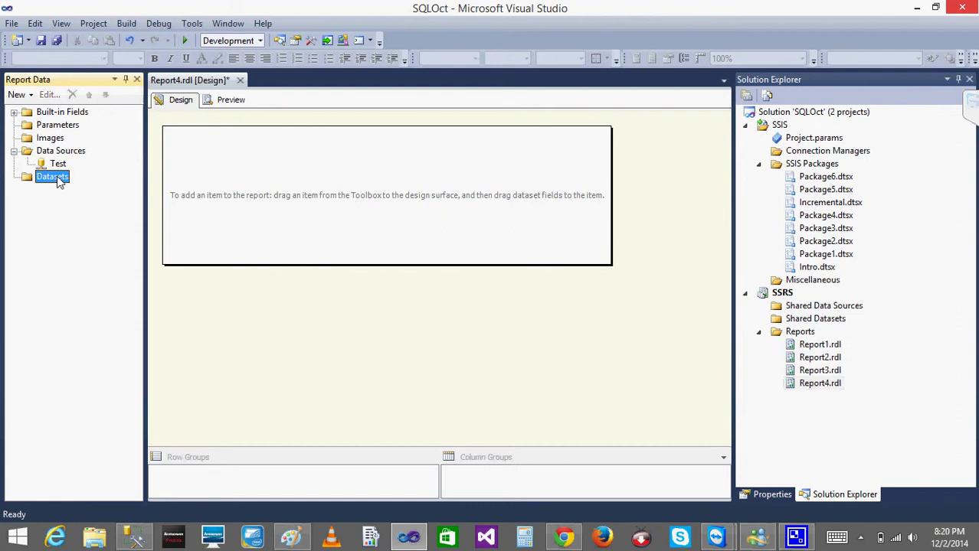
right_click(59, 180)
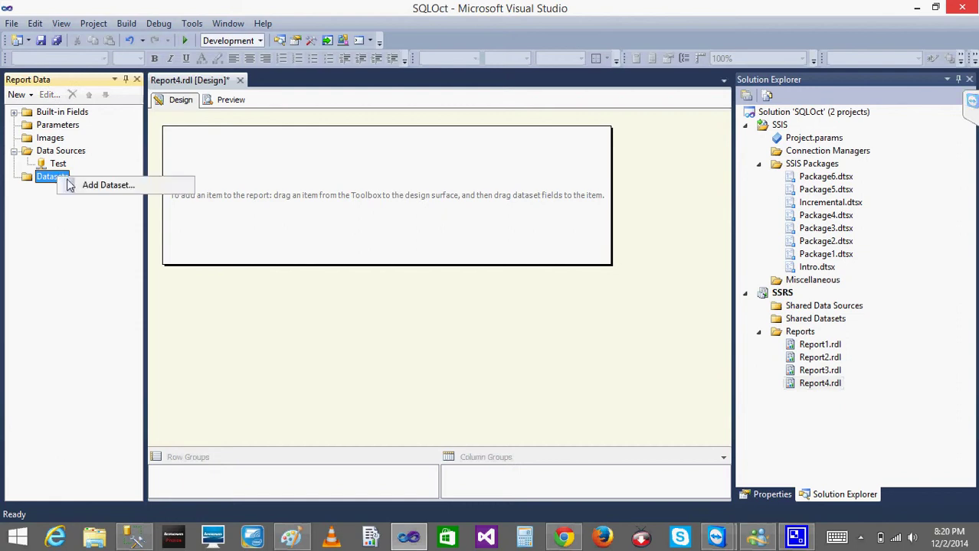
left_click(108, 185)
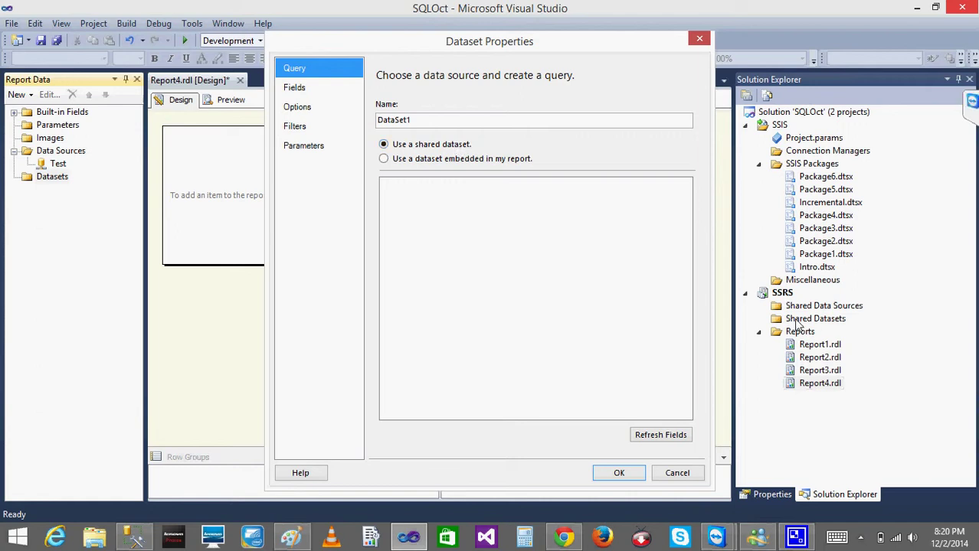
left_click(385, 163)
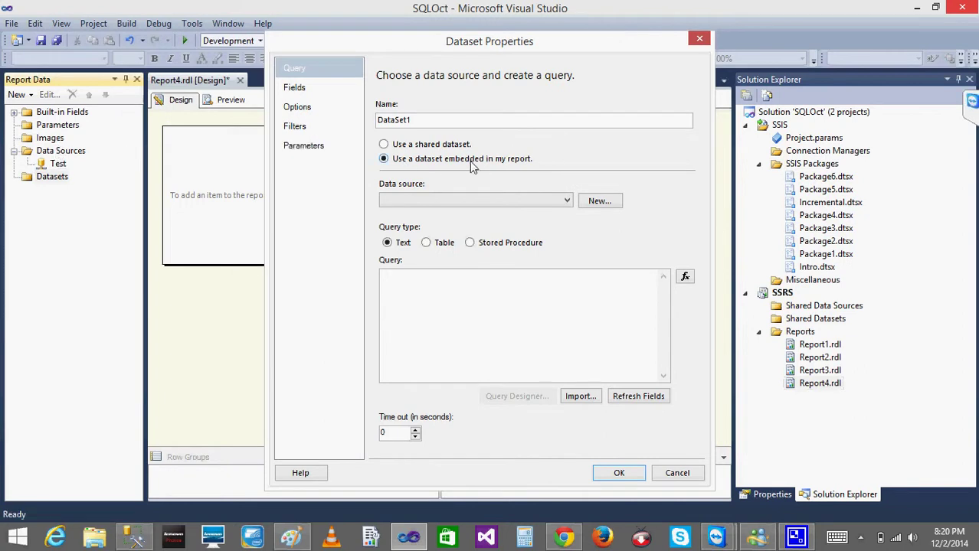
left_click(471, 202)
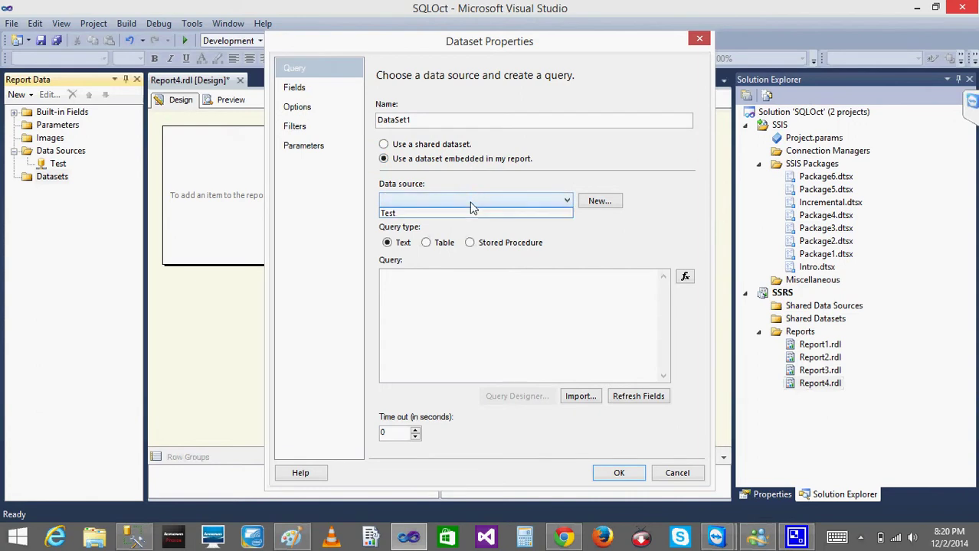
left_click(418, 189)
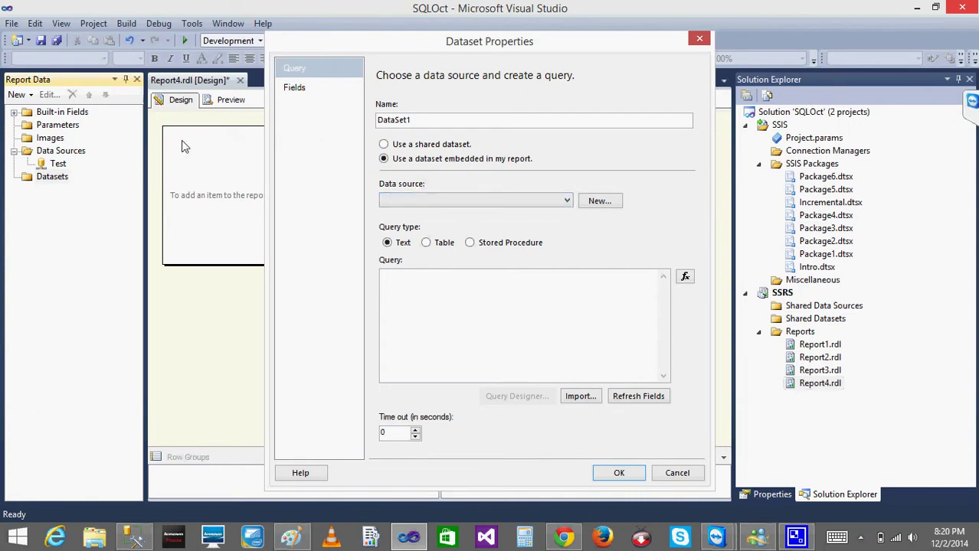
left_click(446, 204)
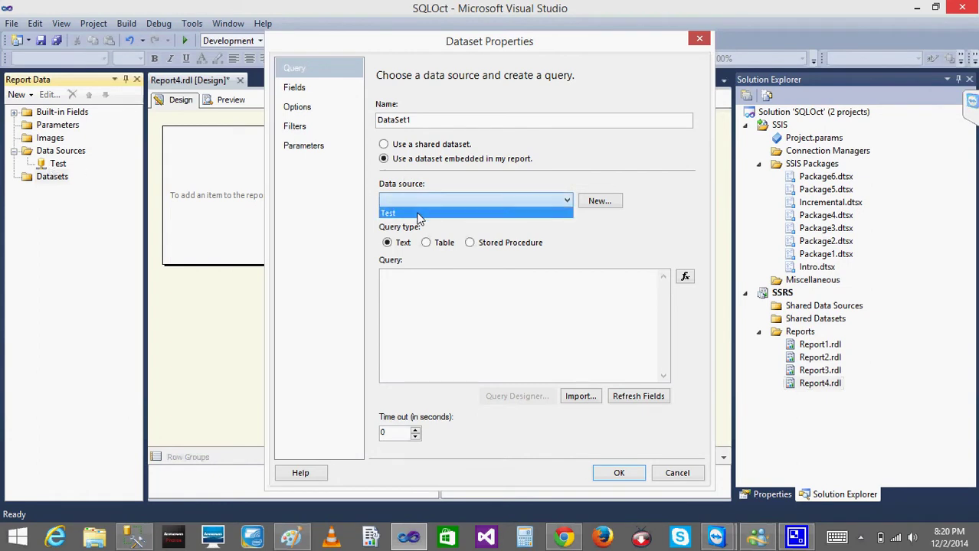
left_click(425, 213)
Step: Enter the dataset query SELECT * FROM CMPNY and check the table's name in SQL Server Management Studio
left_click(397, 285)
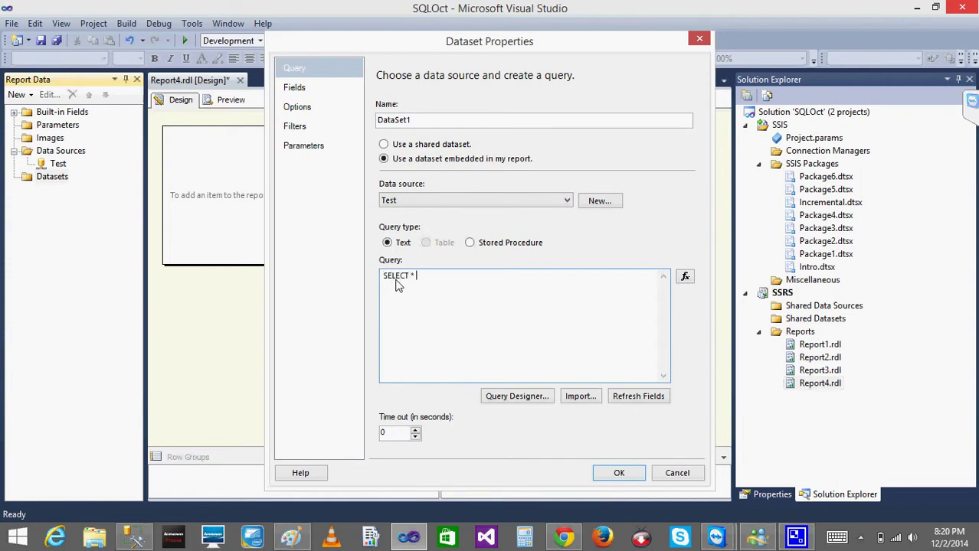
type("SELECT * FROM CMPNY")
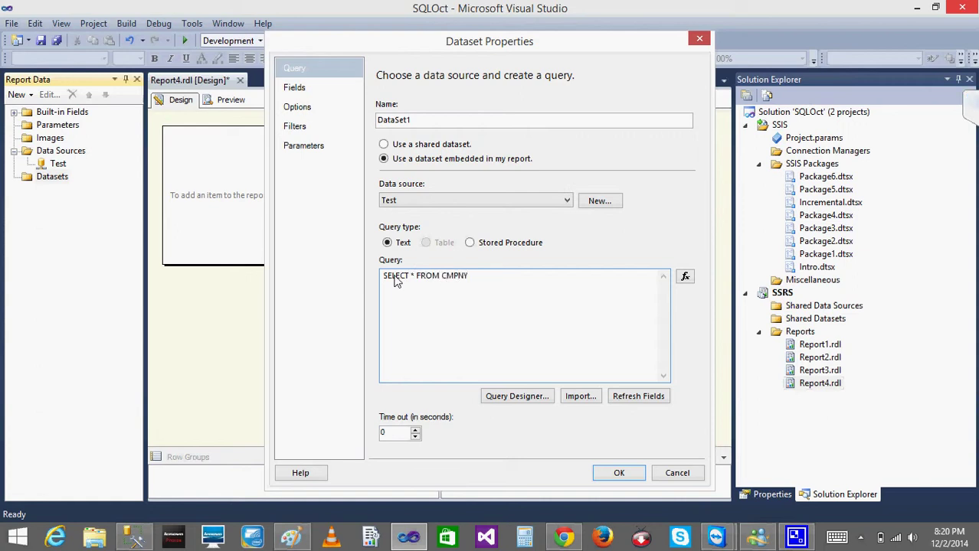
left_click(132, 538)
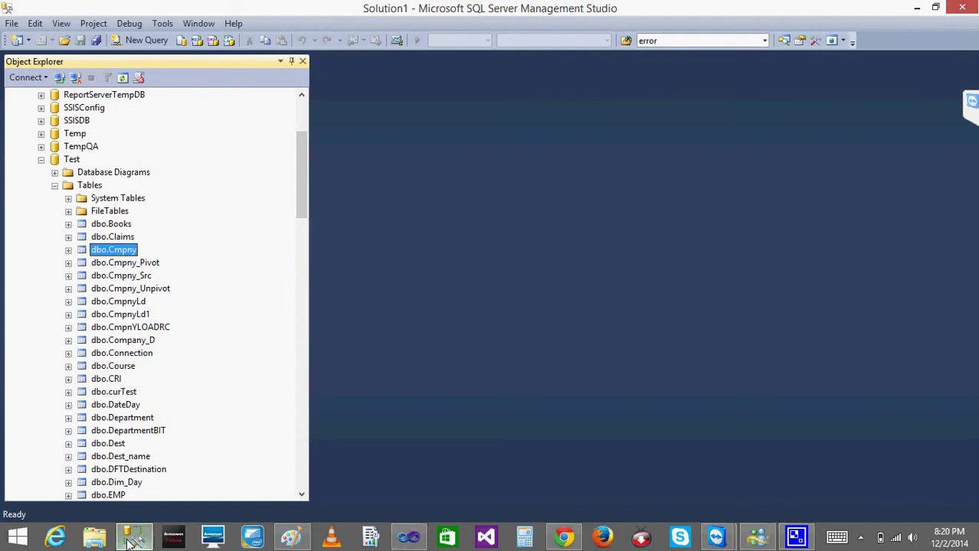
left_click(132, 539)
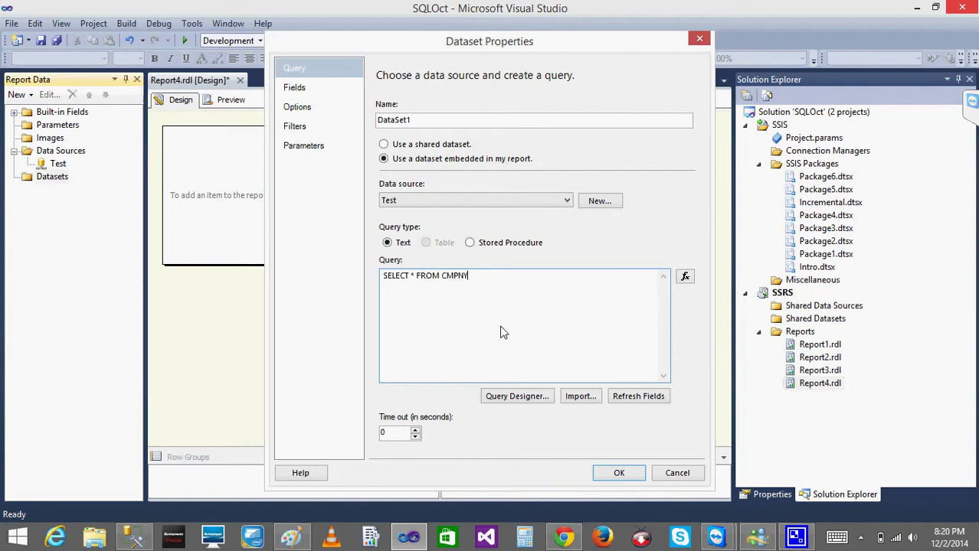
Step: Clear the dataset's query text and view the query's expression editor without entering an expression
key("BackSpace")
key("BackSpace")
key("BackSpace")
key("BackSpace")
key("BackSpace")
key("BackSpace")
key("BackSpace")
key("BackSpace")
key("BackSpace")
key("BackSpace")
key("BackSpace")
key("BackSpace")
key("BackSpace")
key("BackSpace")
key("BackSpace")
key("BackSpace")
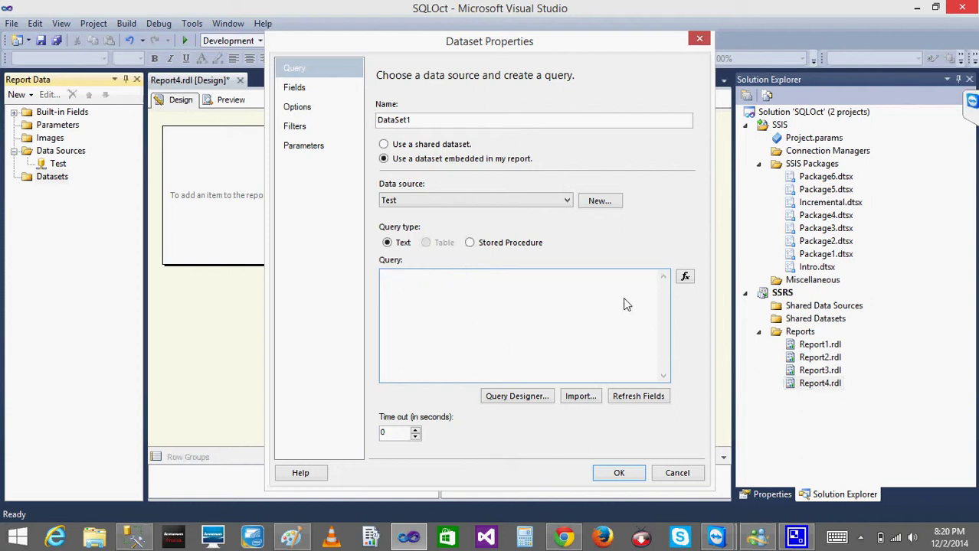
left_click(686, 278)
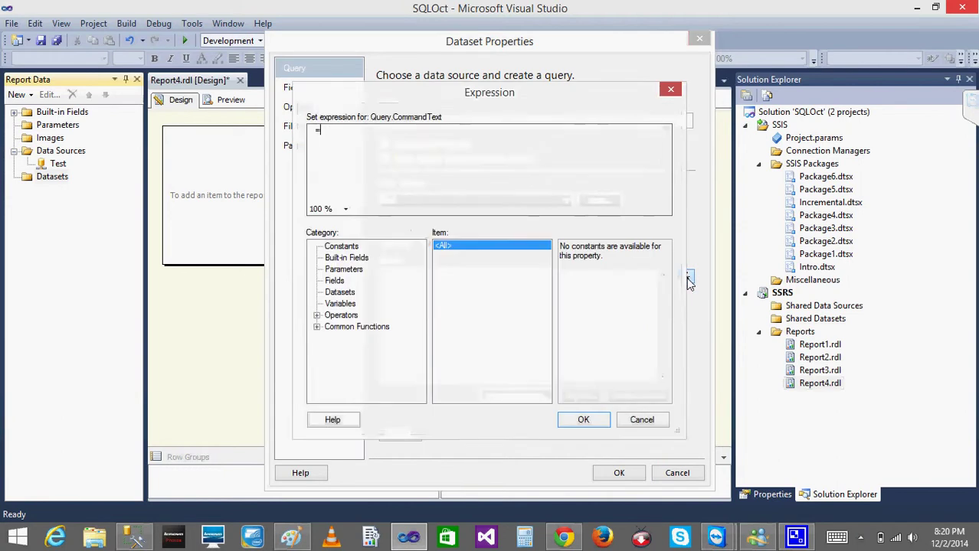
left_click(643, 421)
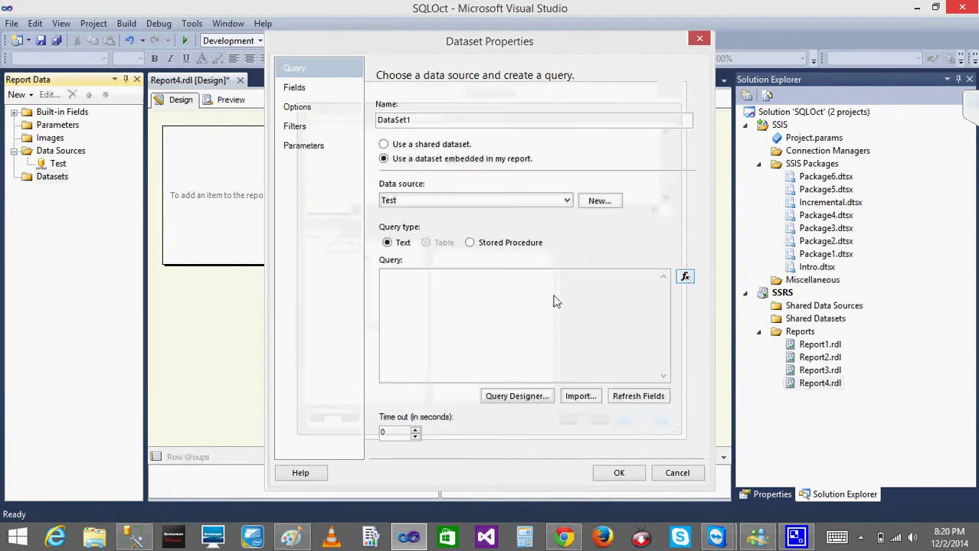
Step: Build the dataset query in the Query Designer by adding the Cmpny table and selecting all of its columns
left_click(501, 399)
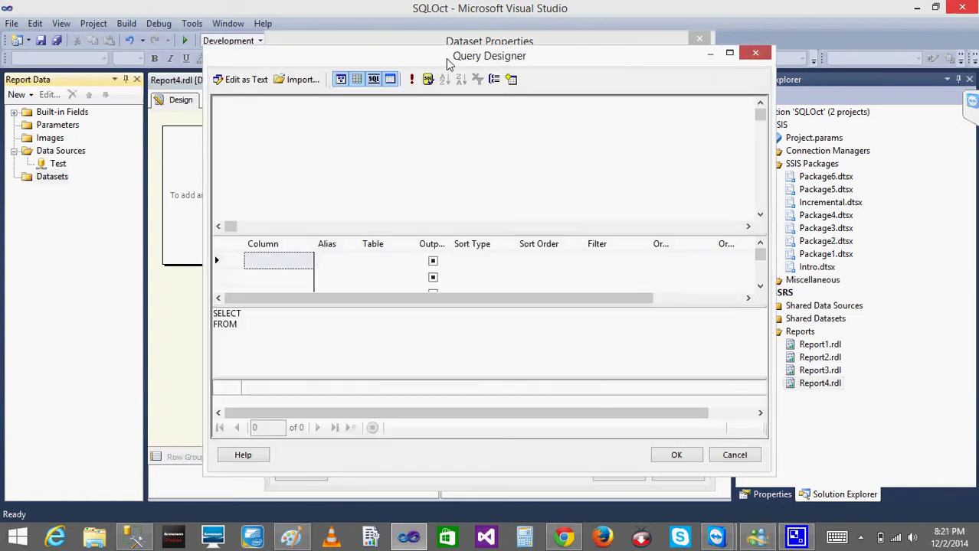
left_click(512, 81)
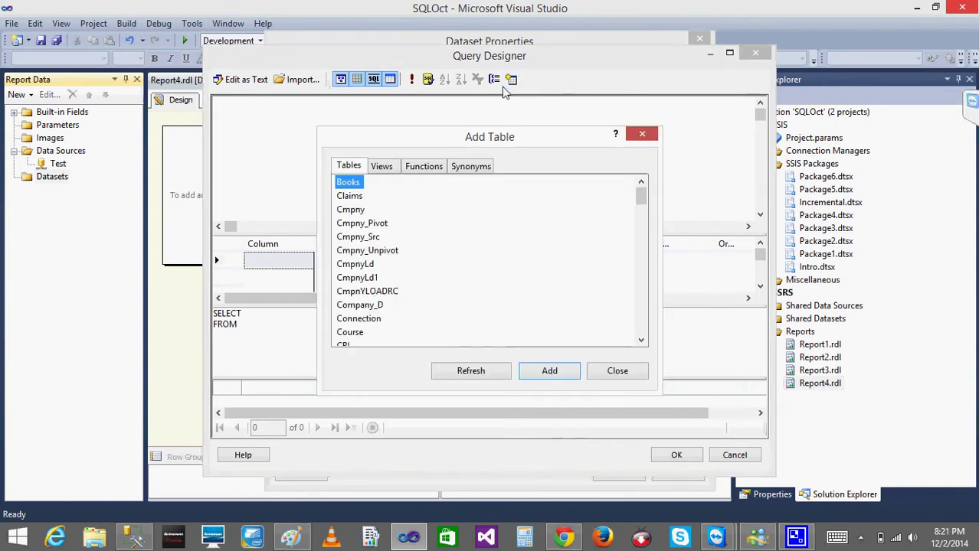
left_click(352, 213)
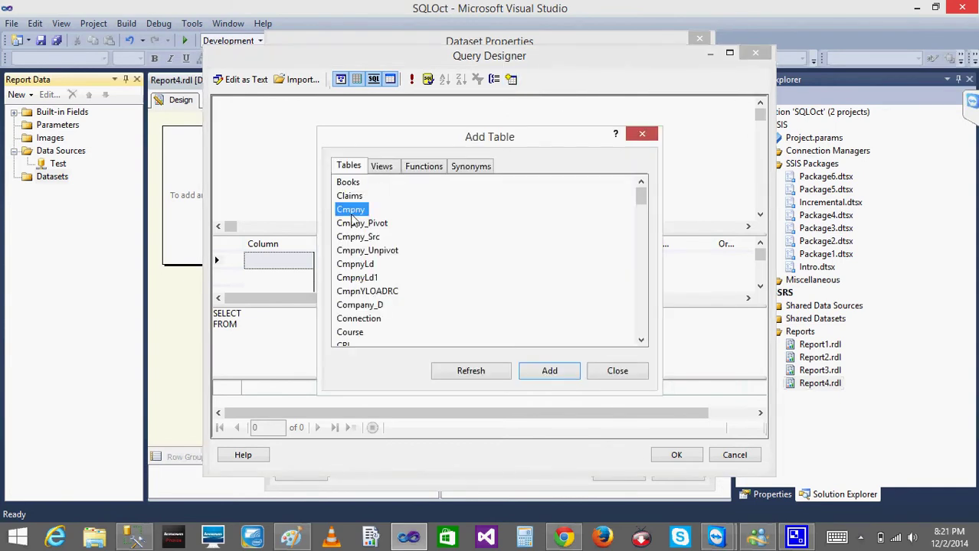
left_click(555, 375)
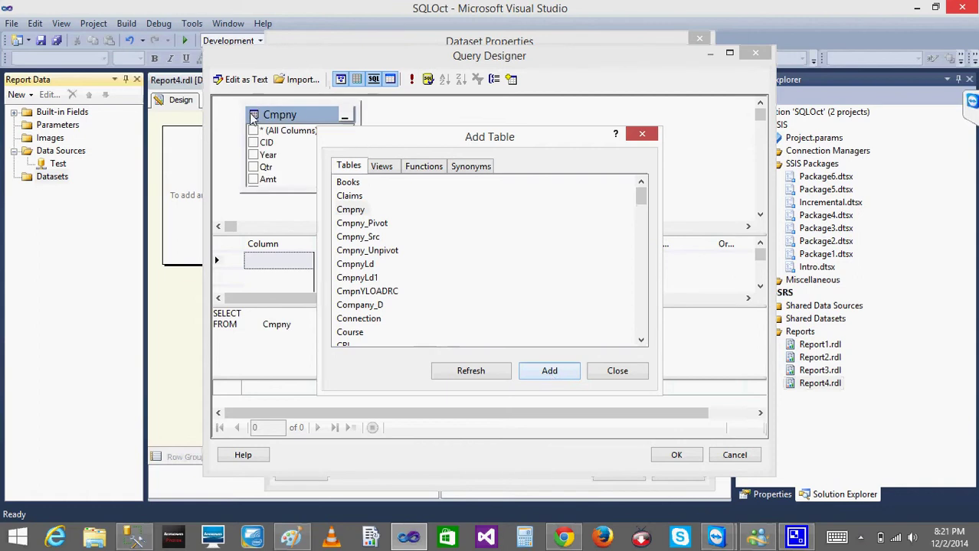
left_click(626, 372)
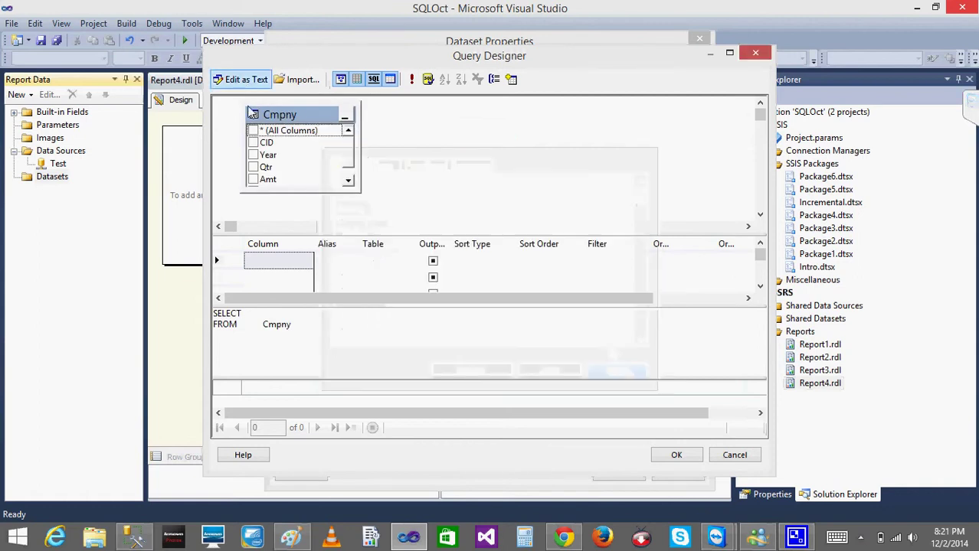
left_click(254, 131)
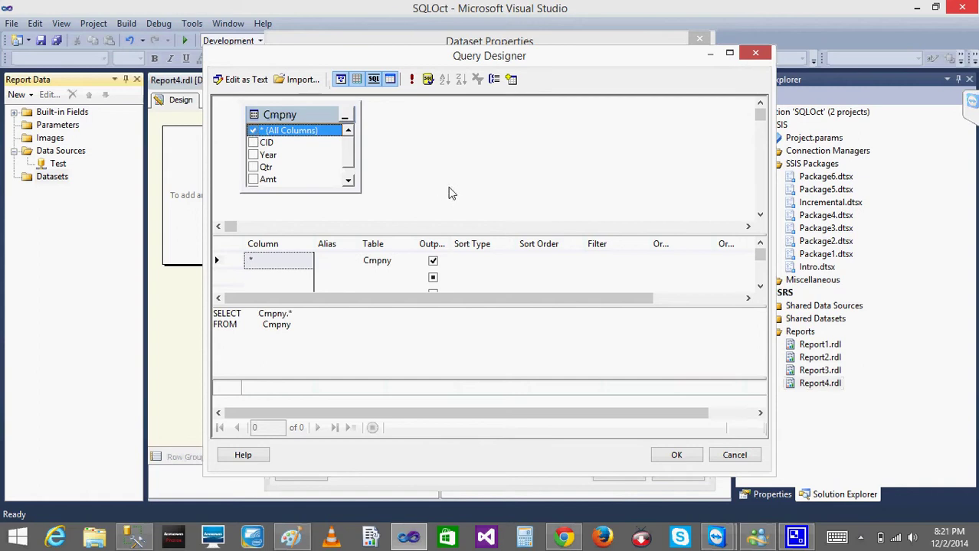
Step: Accept the Query Designer's Cmpny query, create the dataset and look over its CID, Year and Qtr fields
left_click(297, 332)
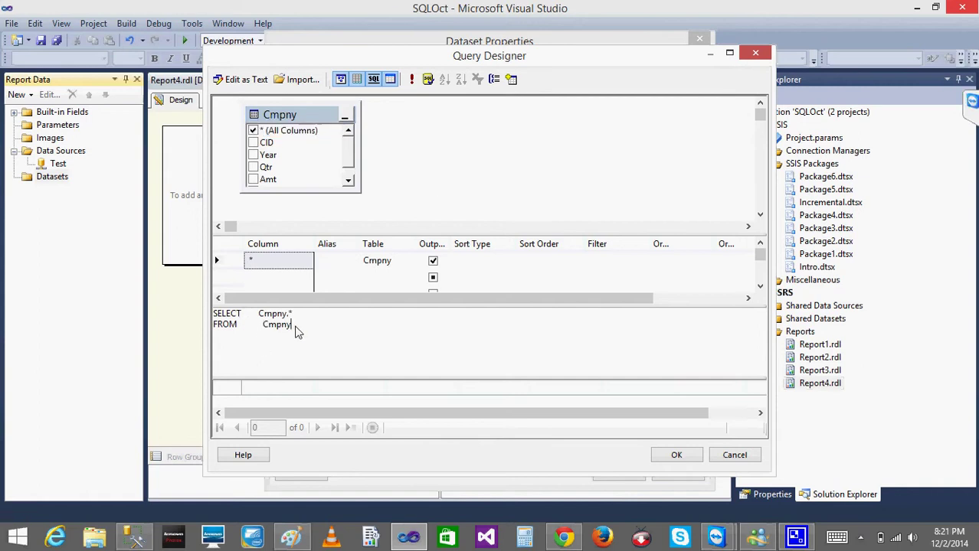
left_click_drag(298, 332, 204, 314)
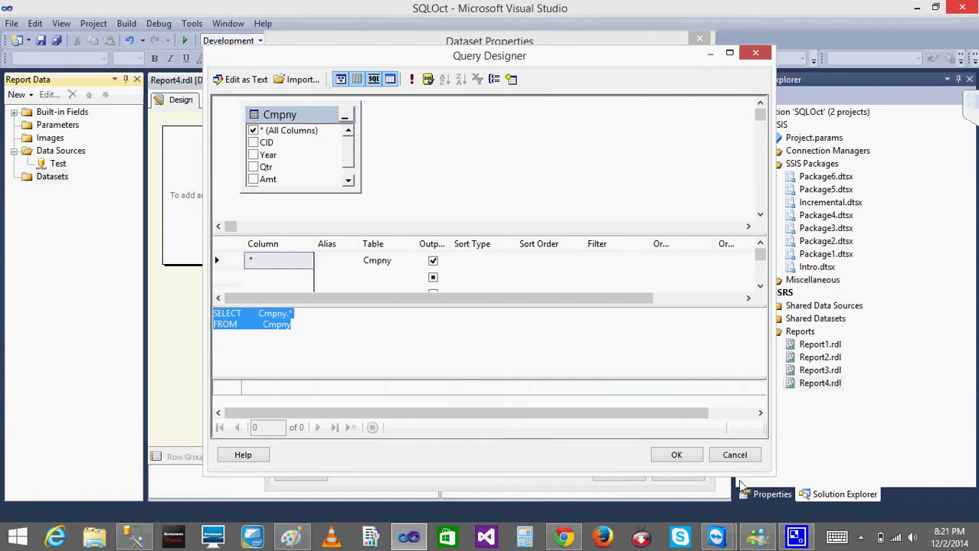
left_click(676, 456)
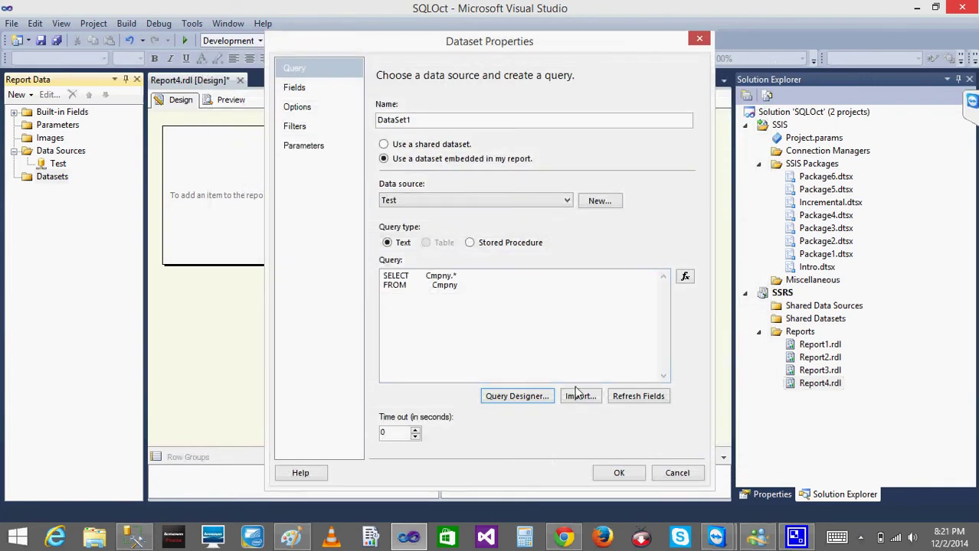
left_click(619, 473)
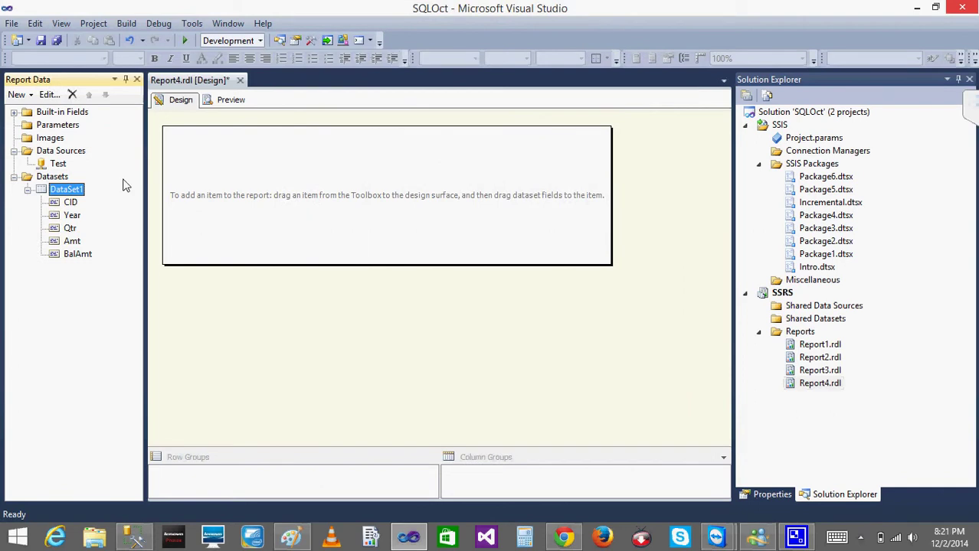
left_click(71, 203)
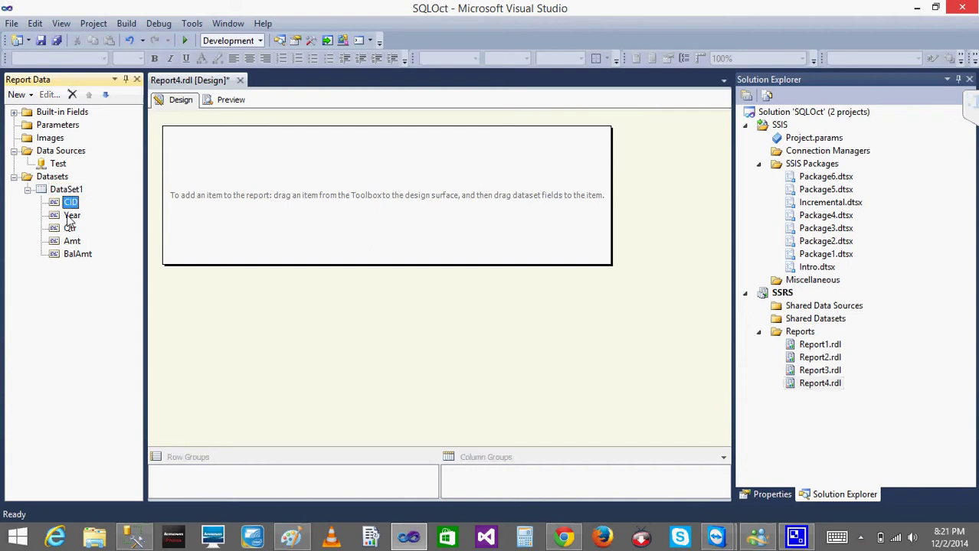
left_click(71, 215)
left_click(70, 228)
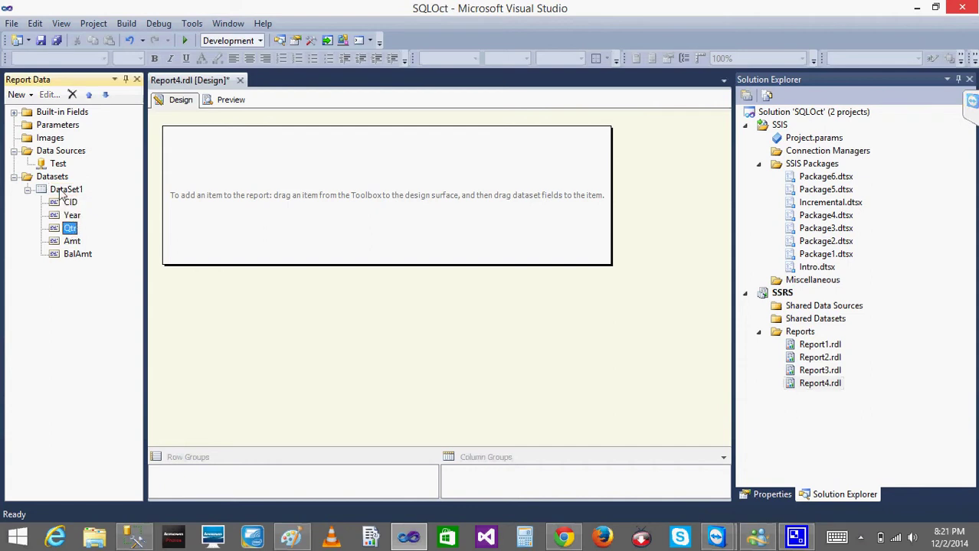
Step: Rename the dataset as CMPNY in its properties
double_click(62, 192)
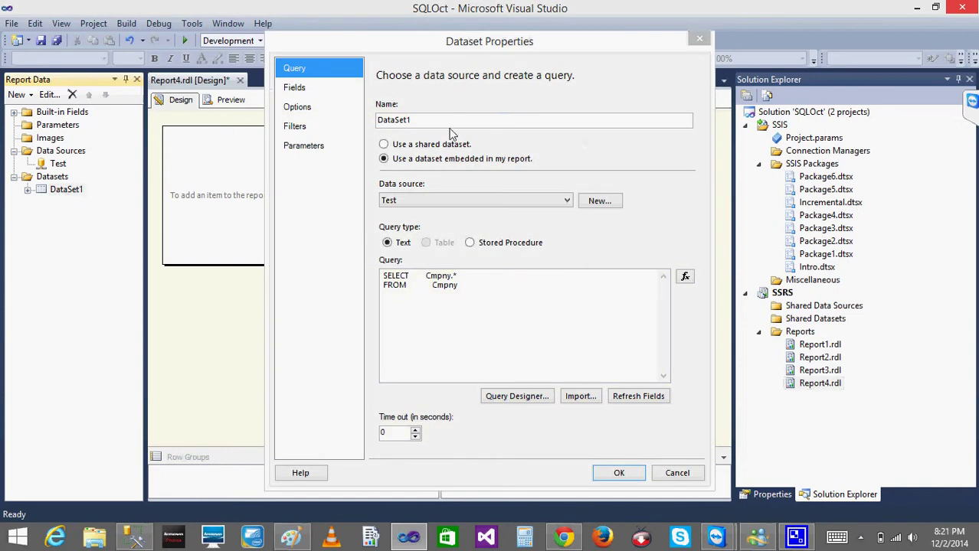
left_click(441, 122)
key("BackSpace")
key("BackSpace")
key("BackSpace")
key("BackSpace")
key("BackSpace")
key("BackSpace")
key("BackSpace")
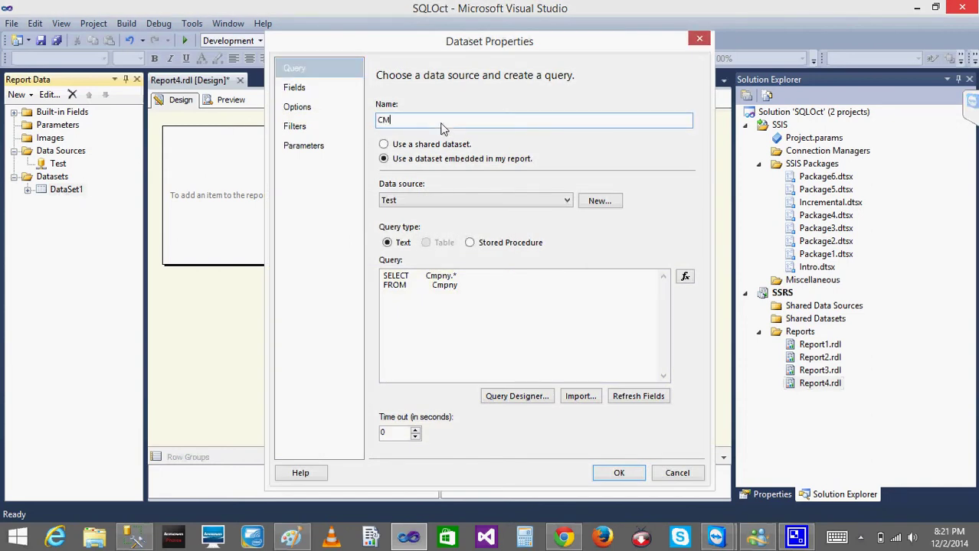
left_click(621, 473)
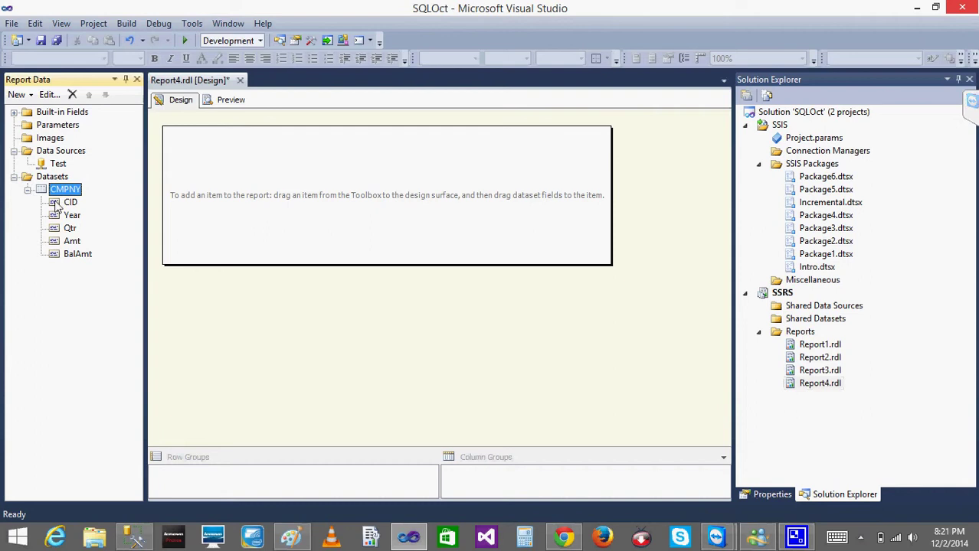
left_click(237, 181)
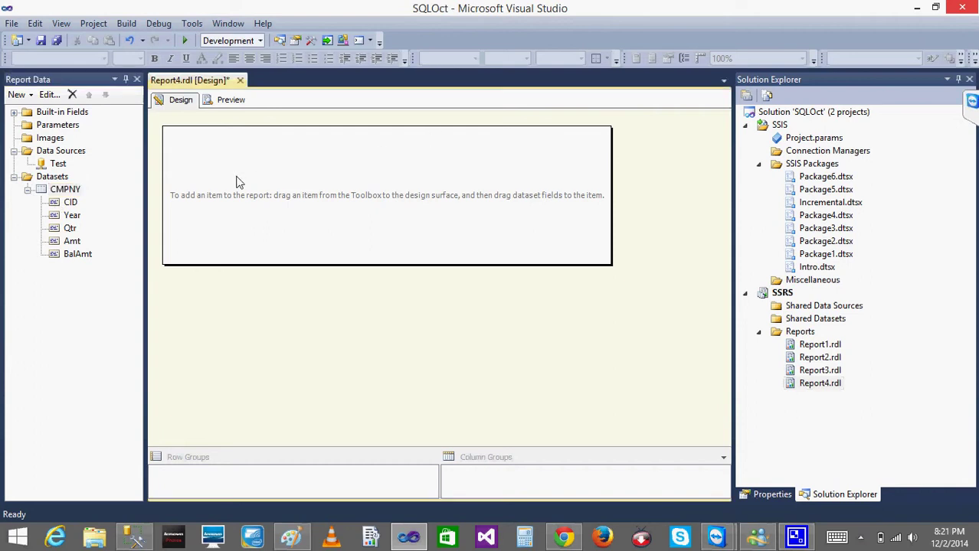
right_click(237, 179)
left_click(204, 179)
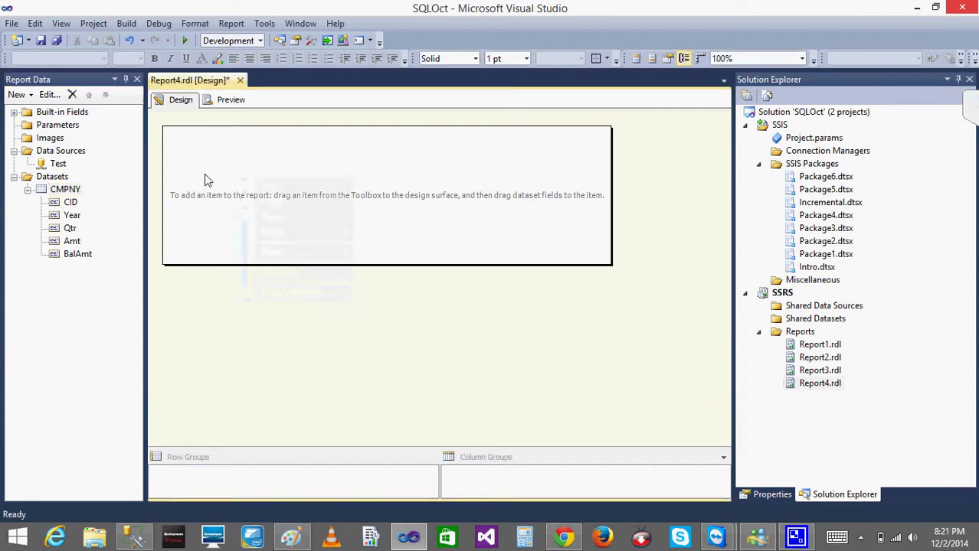
left_click(134, 539)
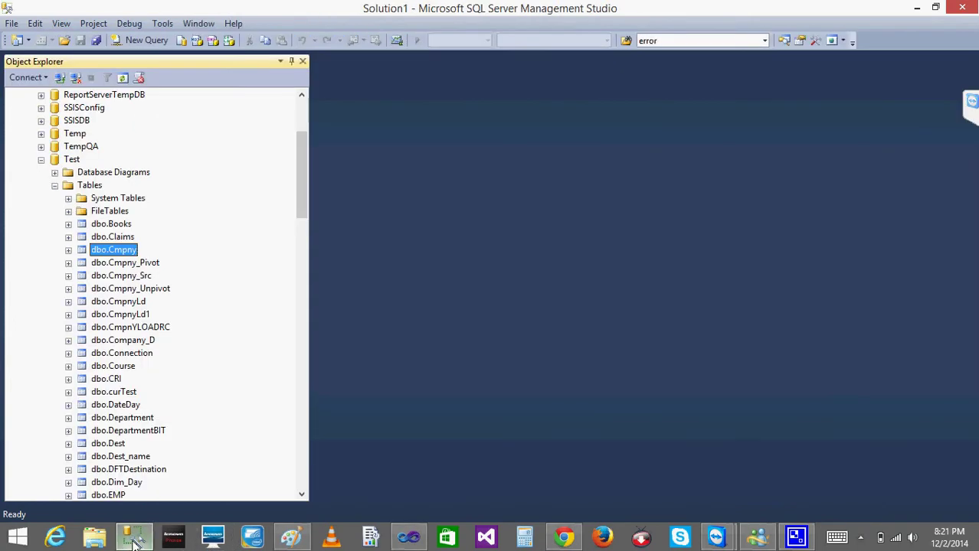
left_click(134, 540)
right_click(276, 189)
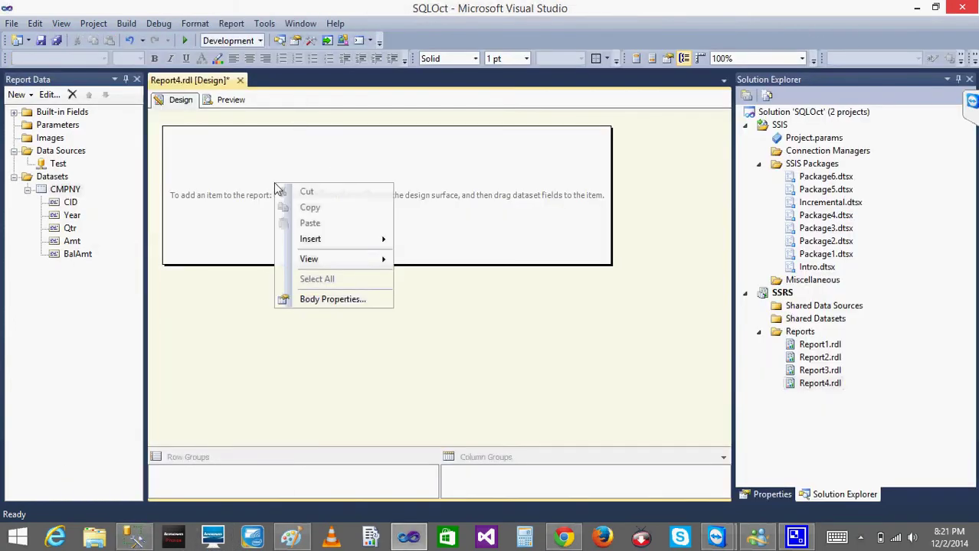
left_click(245, 163)
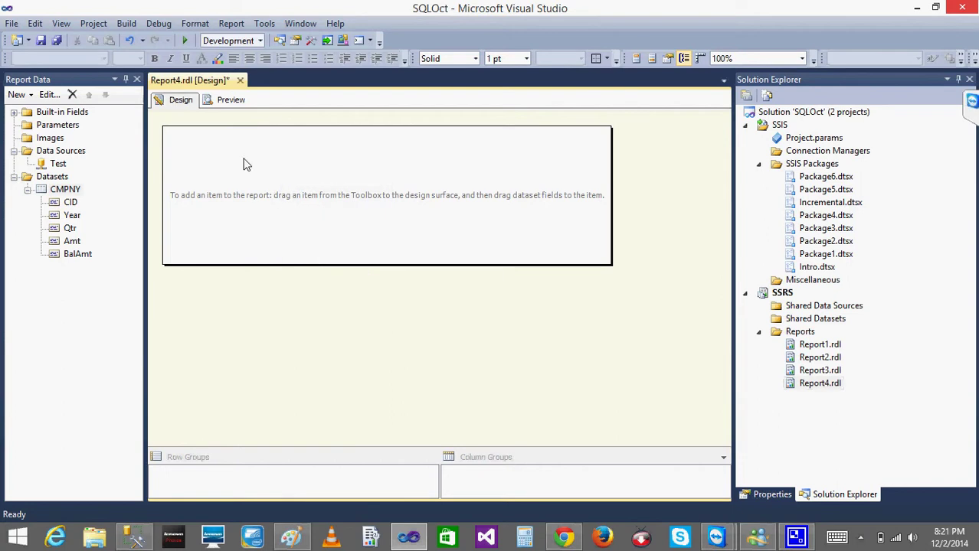
Step: Insert a table into the report body, preview the report with the empty table and return to the design view
right_click(245, 163)
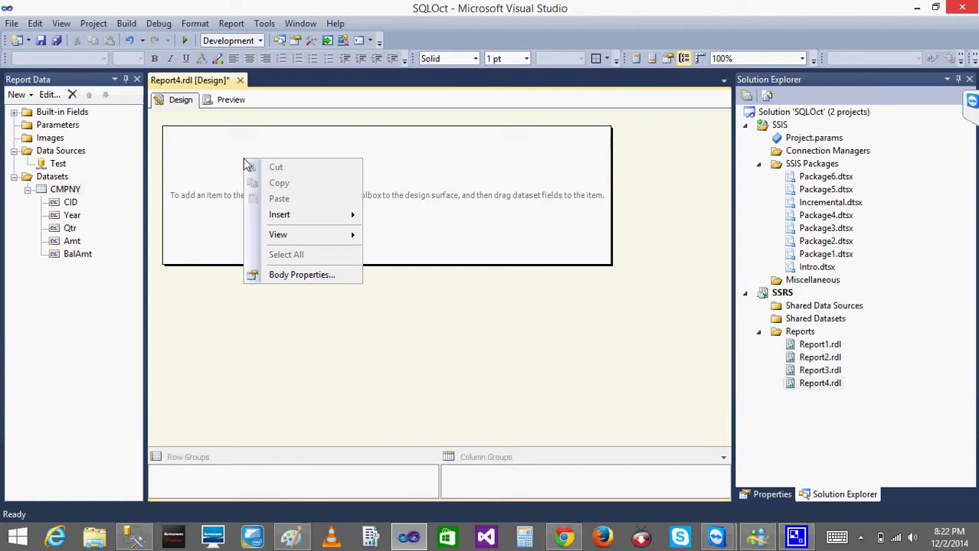
mouse_move(270, 220)
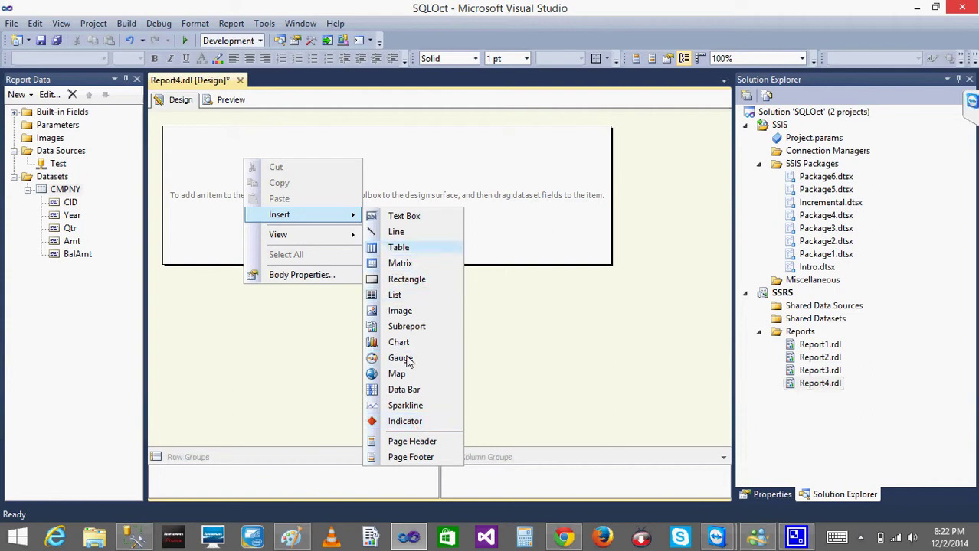
left_click(405, 263)
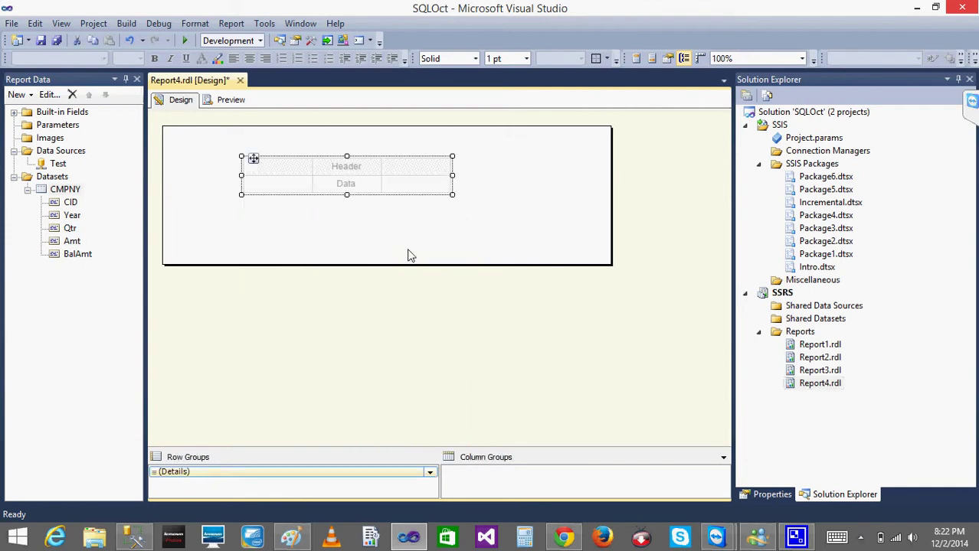
left_click(302, 216)
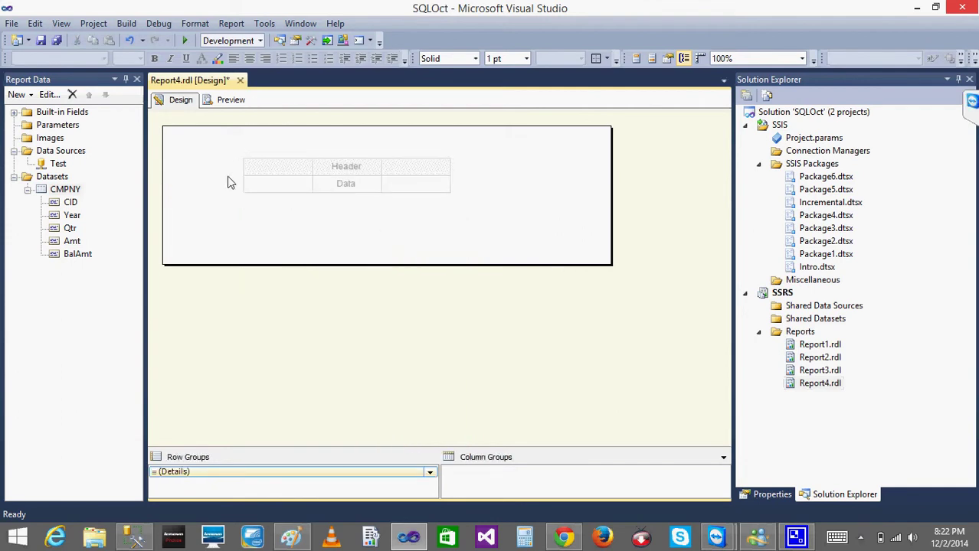
left_click(232, 100)
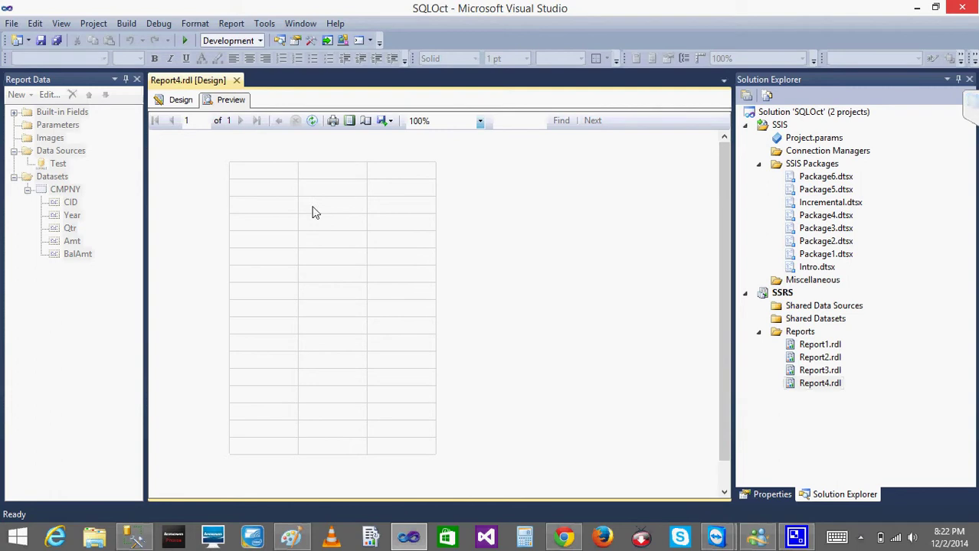
left_click(177, 100)
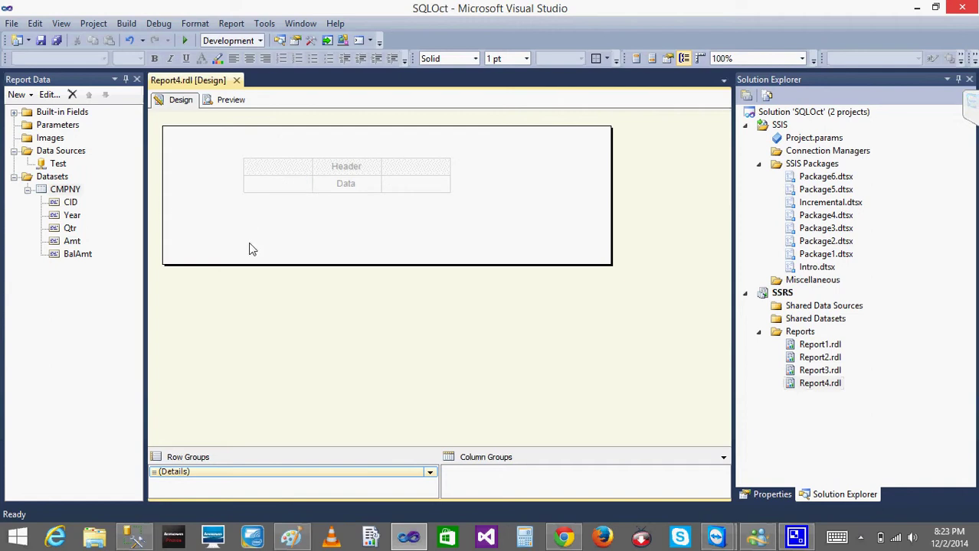
Step: Place the CID, Year and Qtr dataset fields in the table's first, second and third data cells
left_click_drag(70, 202, 276, 190)
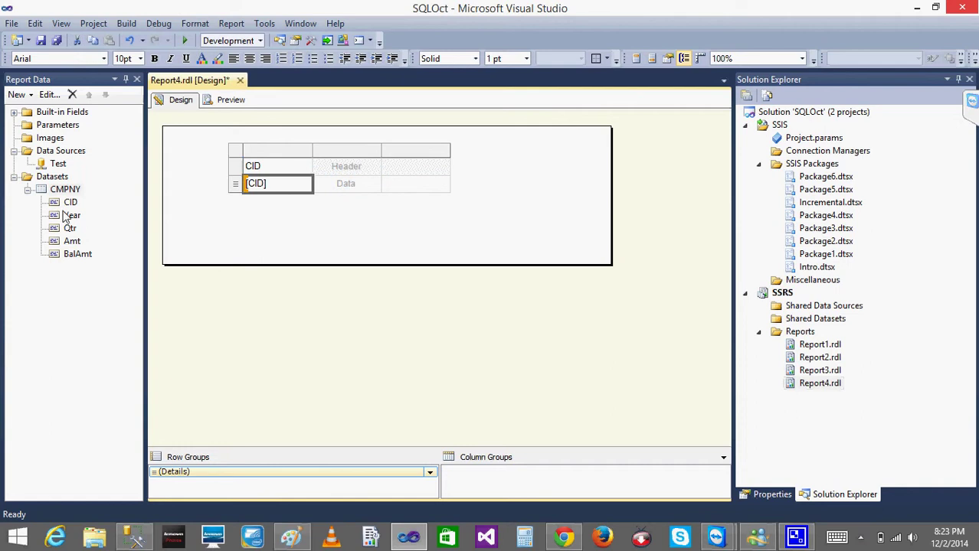
left_click_drag(69, 216, 336, 195)
left_click_drag(70, 228, 403, 185)
left_click(467, 187)
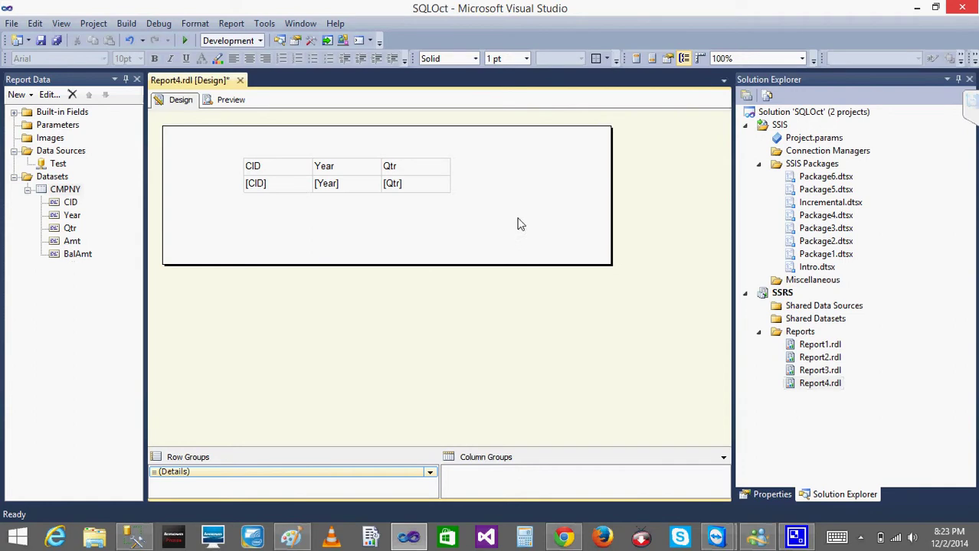
Step: Insert an empty column to the right of the Qtr column and delete it again
left_click(443, 182)
left_click(414, 152)
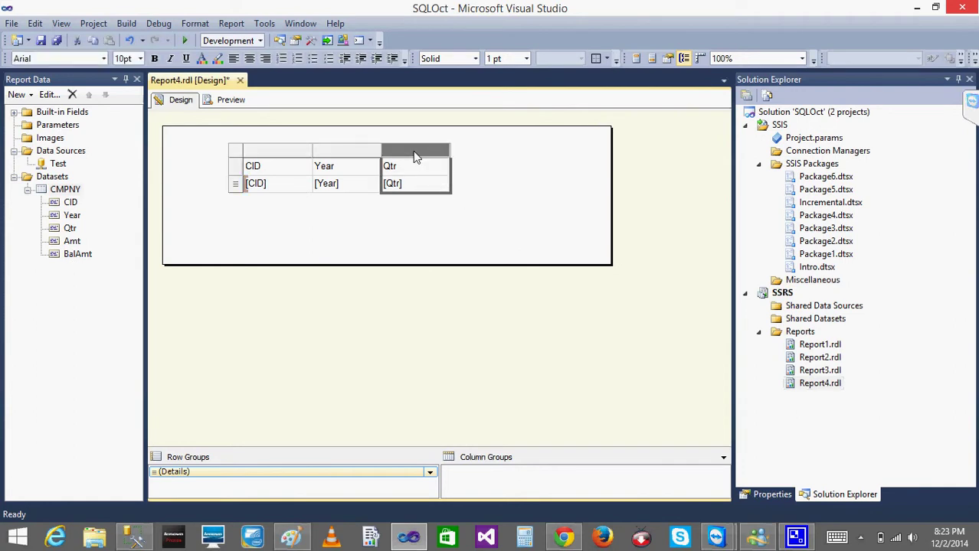
right_click(414, 157)
mouse_move(490, 160)
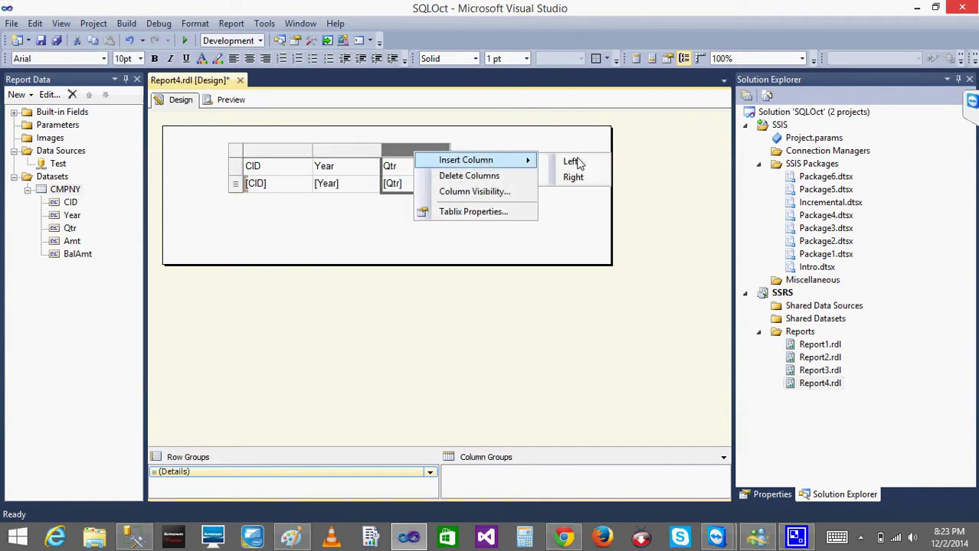
left_click(573, 177)
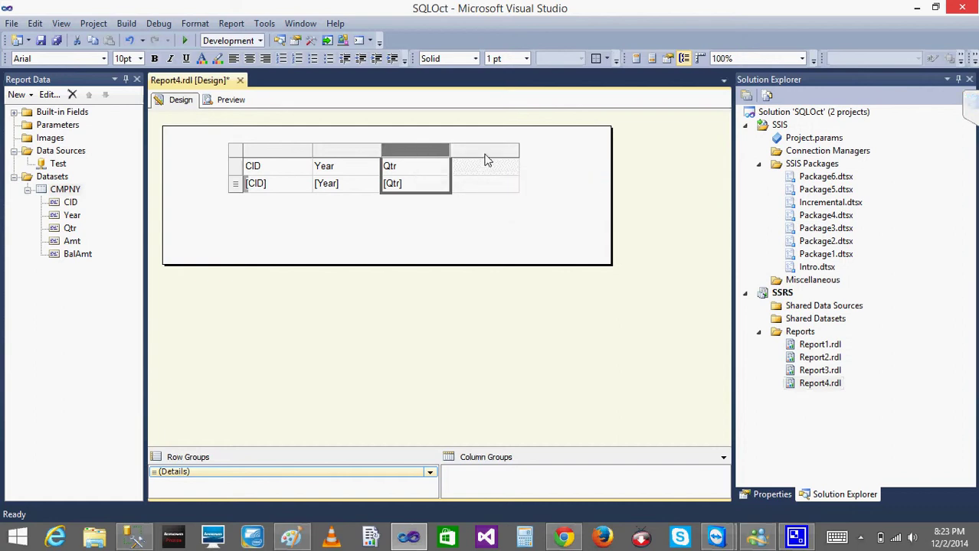
left_click(484, 155)
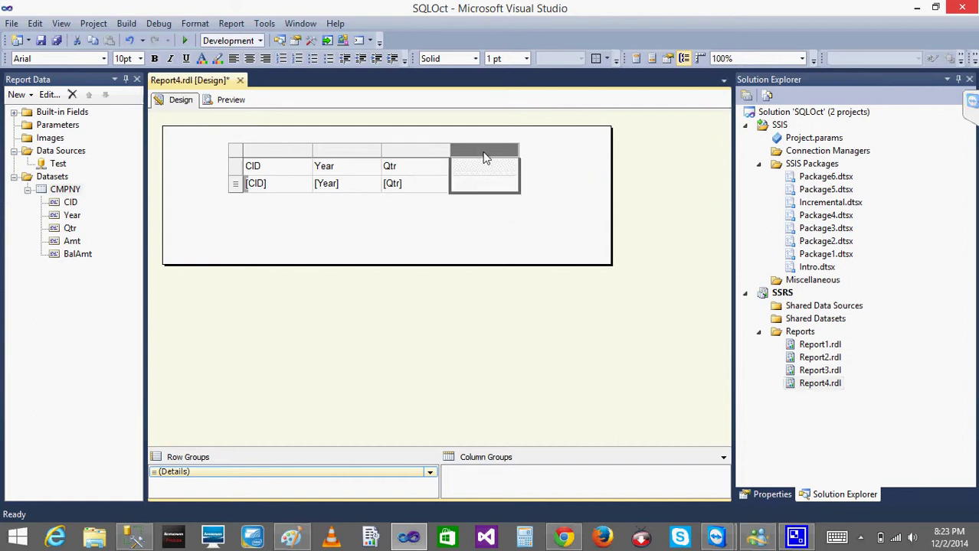
right_click(484, 157)
left_click(538, 181)
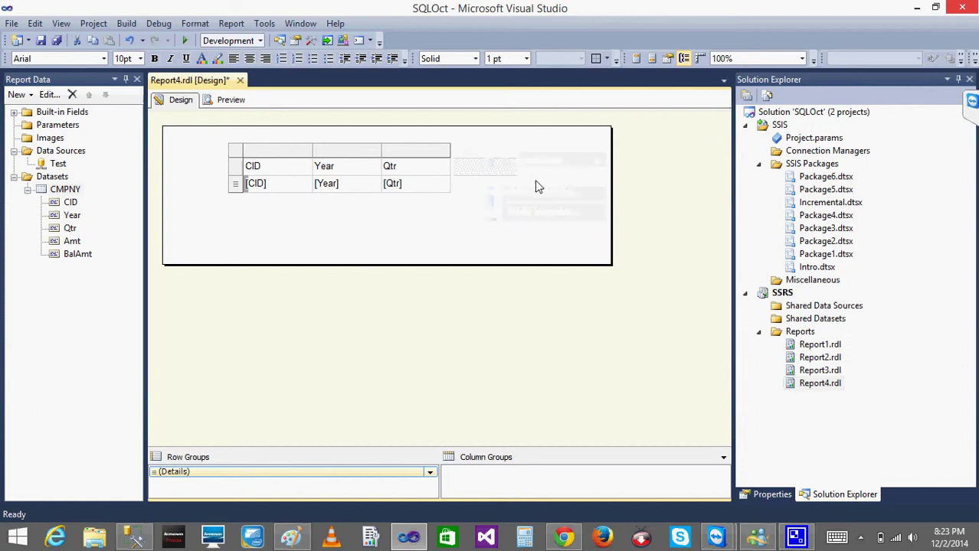
Step: Add the Amt field to the table as a new column after Qtr
left_click_drag(77, 253, 444, 191)
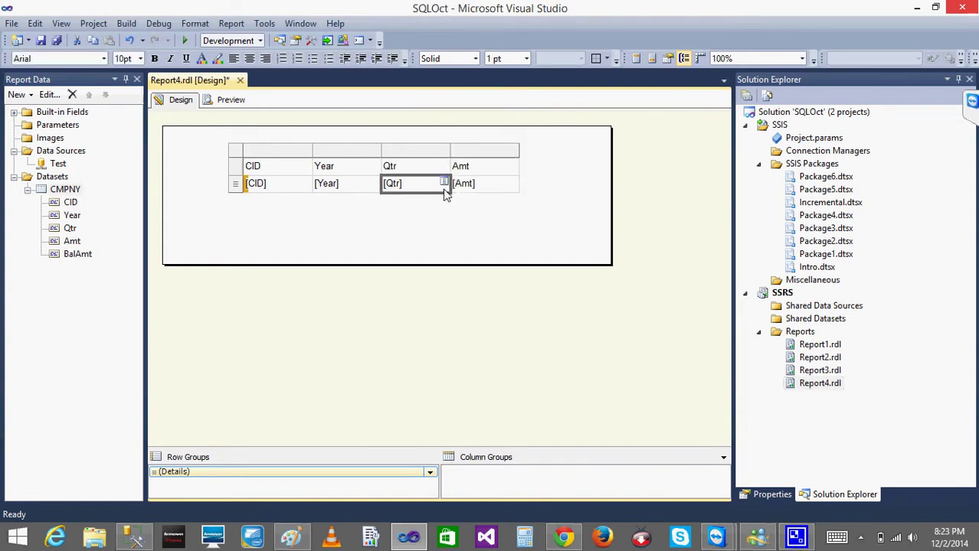
left_click(392, 223)
Step: Try adding the BalAmt field as a column between Qtr and Amt, and undo the insertion
left_click_drag(77, 255, 438, 277)
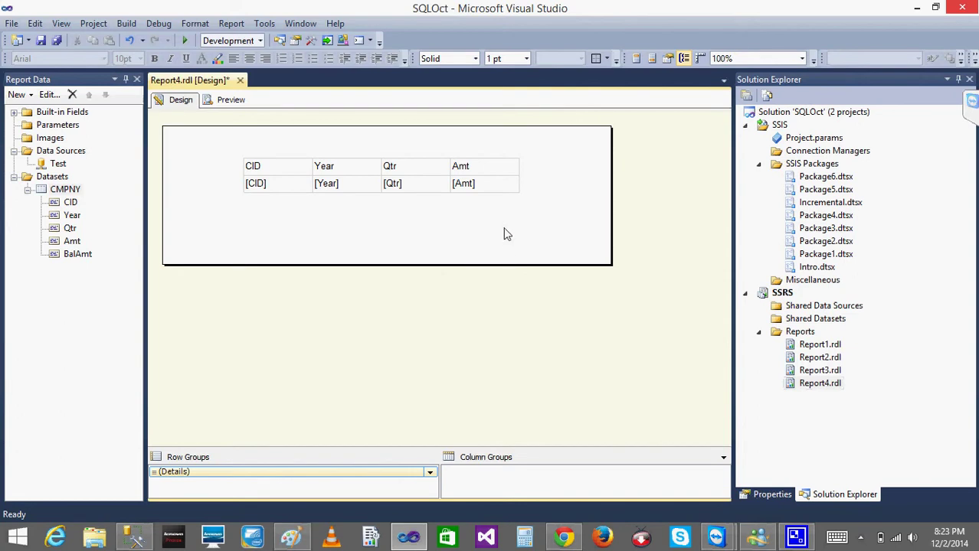
left_click_drag(513, 209, 455, 198)
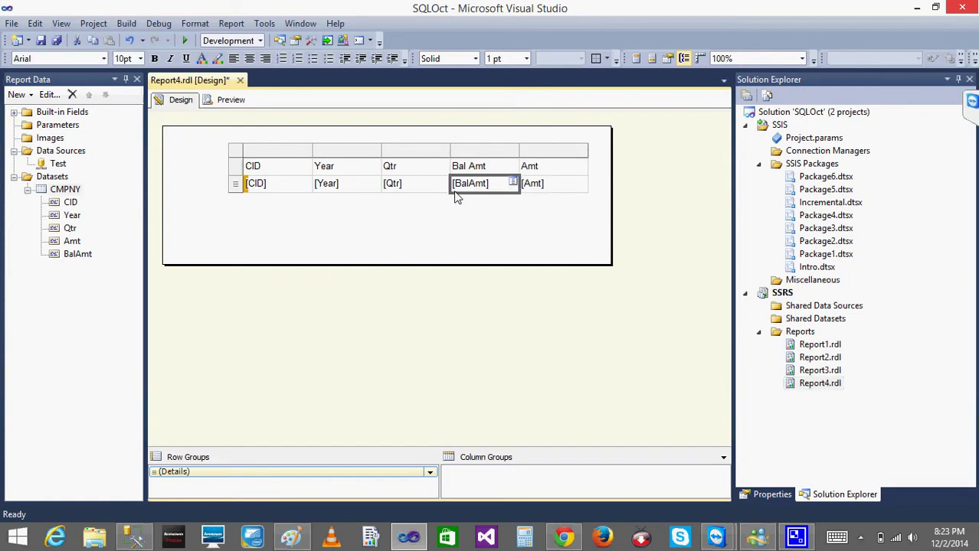
key("ctrl+z")
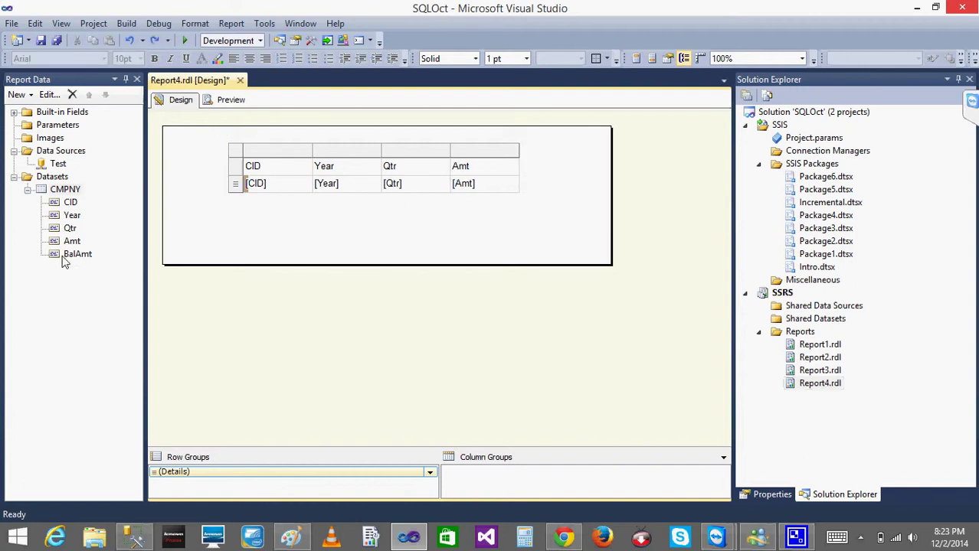
Step: Add the BalAmt field as a new column after Amt and preview the finished table report
left_click_drag(56, 253, 515, 178)
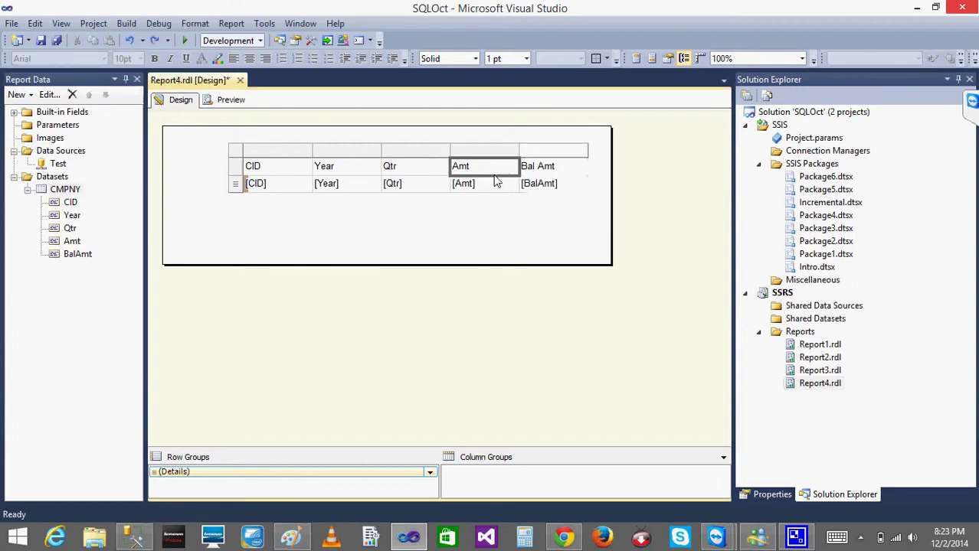
left_click(376, 251)
left_click(227, 100)
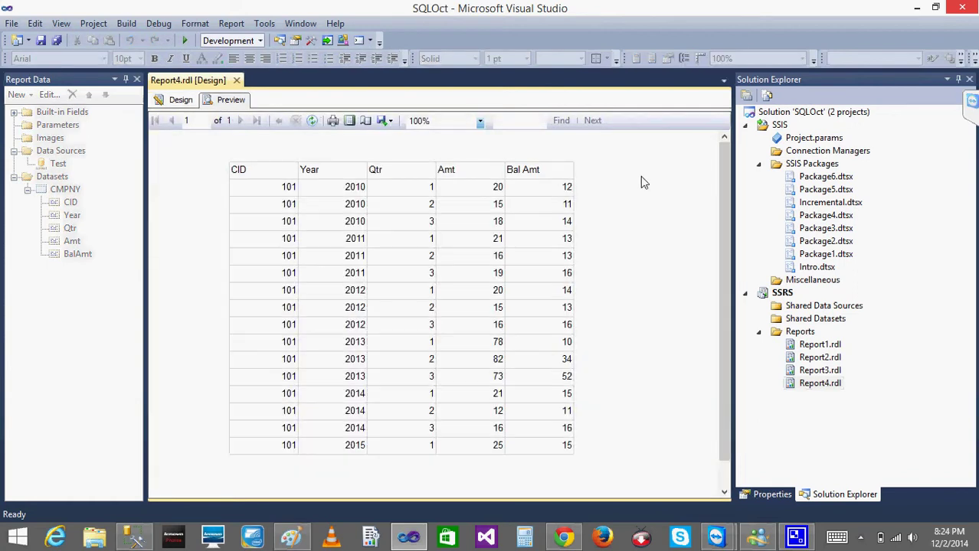
left_click(179, 102)
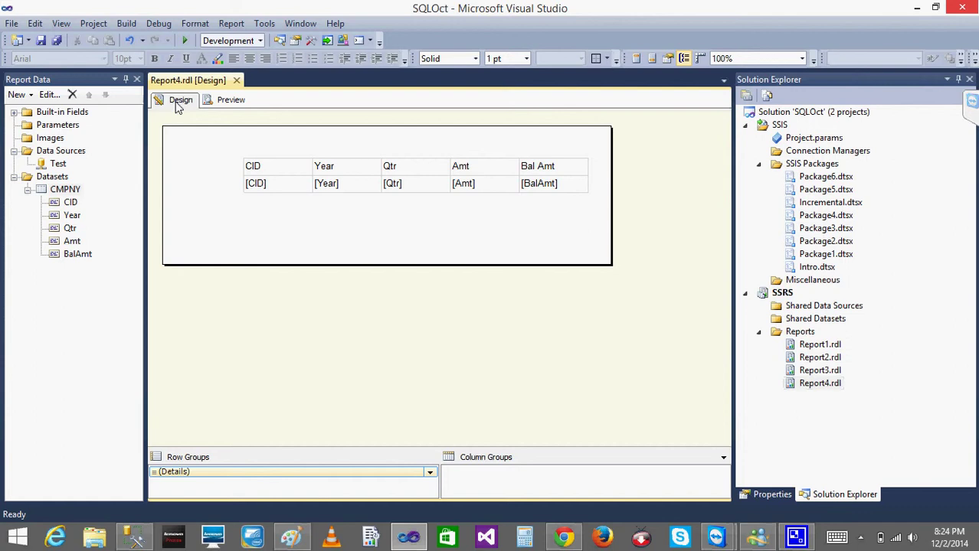
left_click(230, 99)
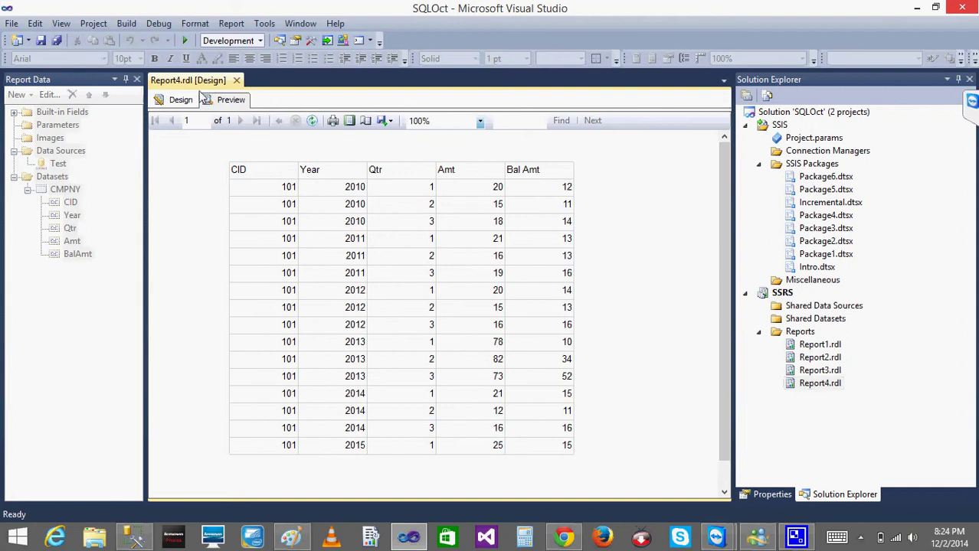
Step: Return the report to design view, switch to SQL Server Management Studio and select the top 1000 rows of dbo.Cmpny
left_click(177, 100)
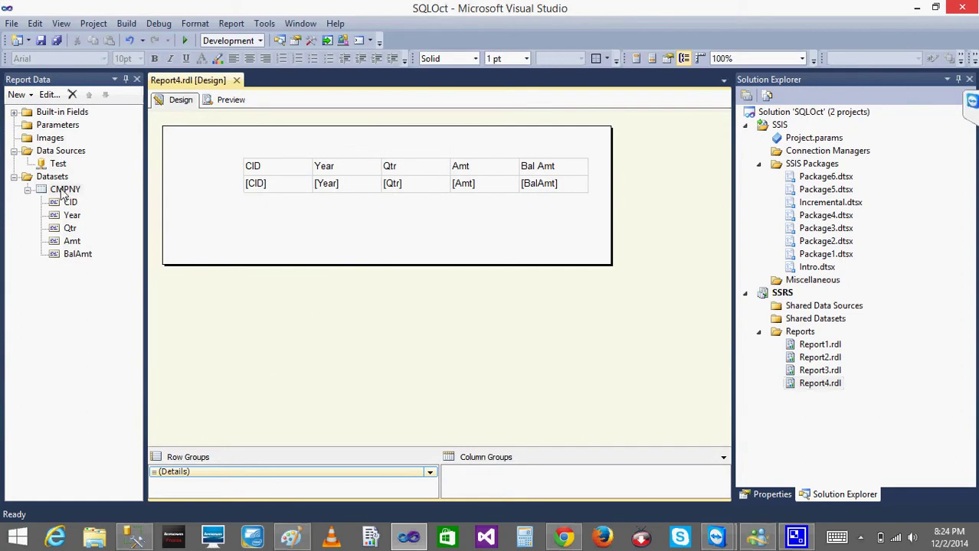
left_click(134, 537)
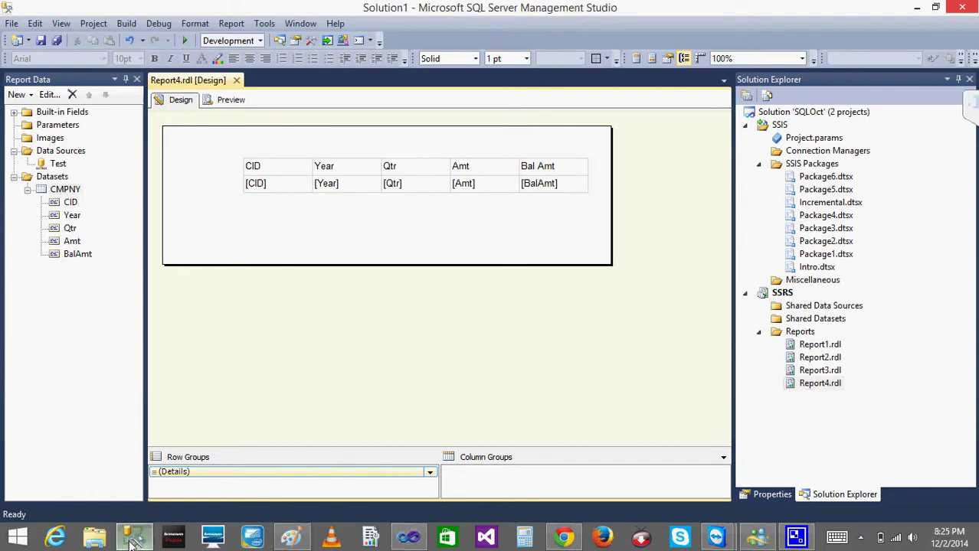
right_click(120, 250)
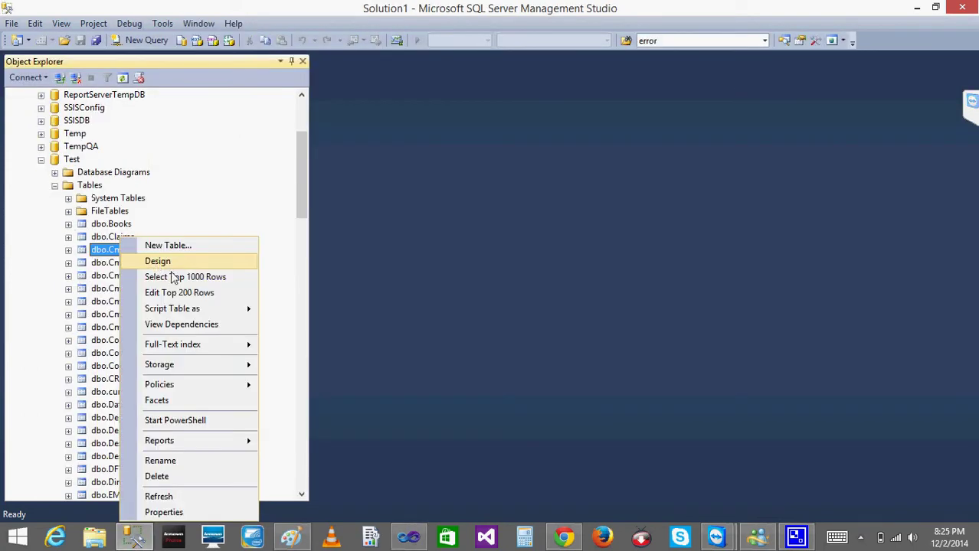
left_click(175, 277)
Step: Add the condition "where year=2010" to the end of the Cmpny query and execute it
left_click(525, 168)
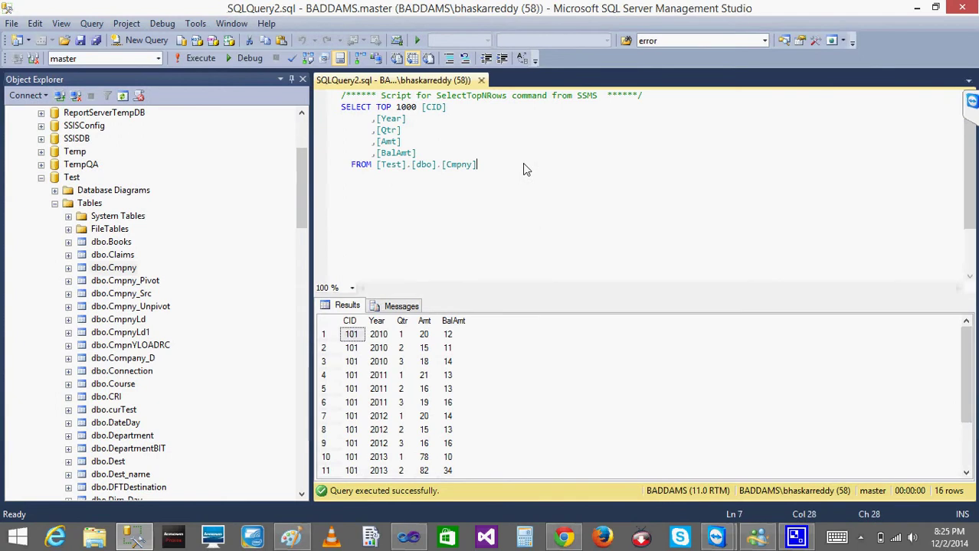
key("Return")
type("where ya")
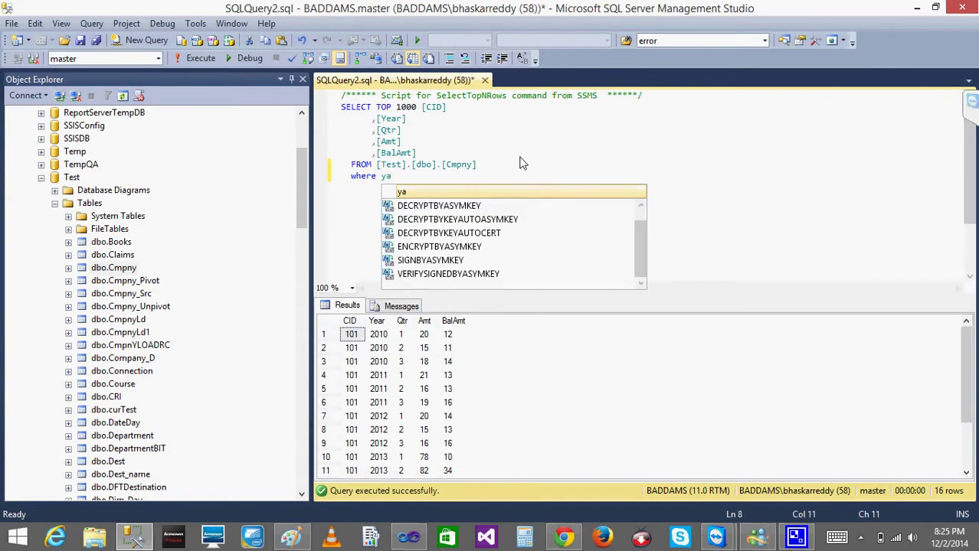
key("BackSpace")
type("ear")
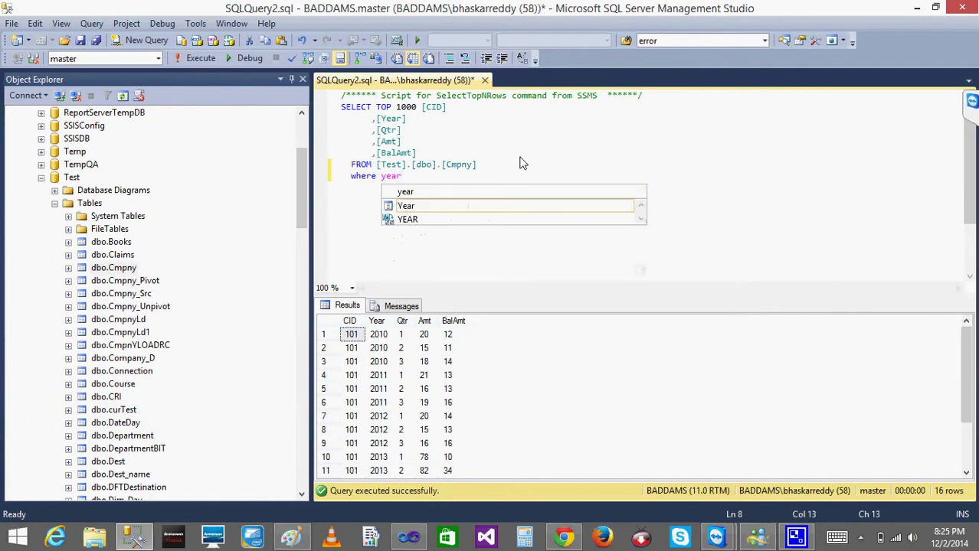
type("=2010")
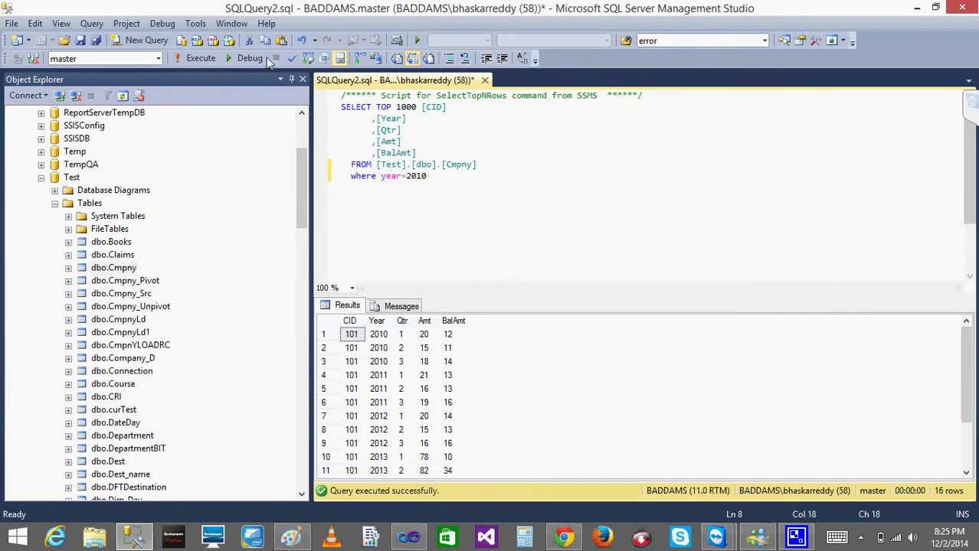
left_click(201, 58)
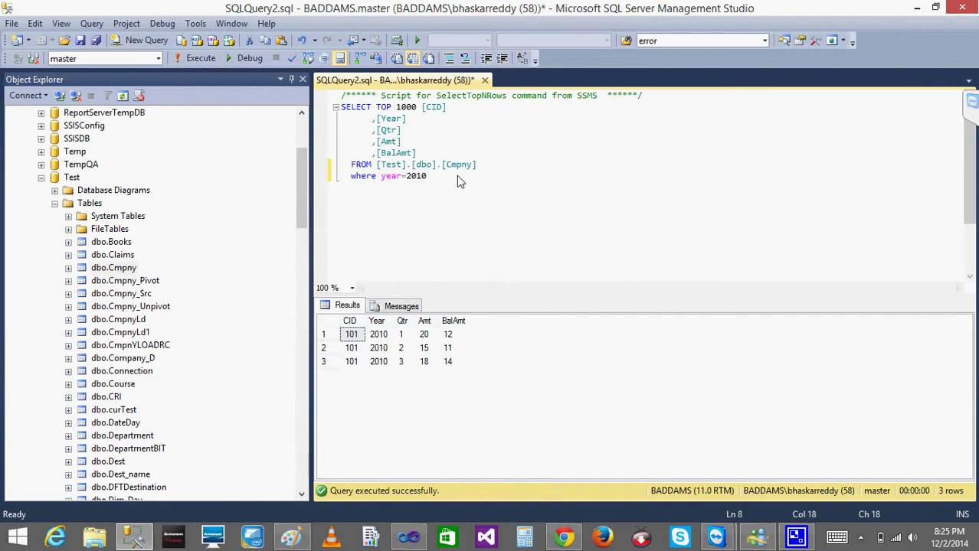
Step: Change the year in the query's where clause to 2011, execute it, and select the whole statement
key("BackSpace")
type("1")
left_click(204, 59)
left_click_drag(462, 188, 306, 112)
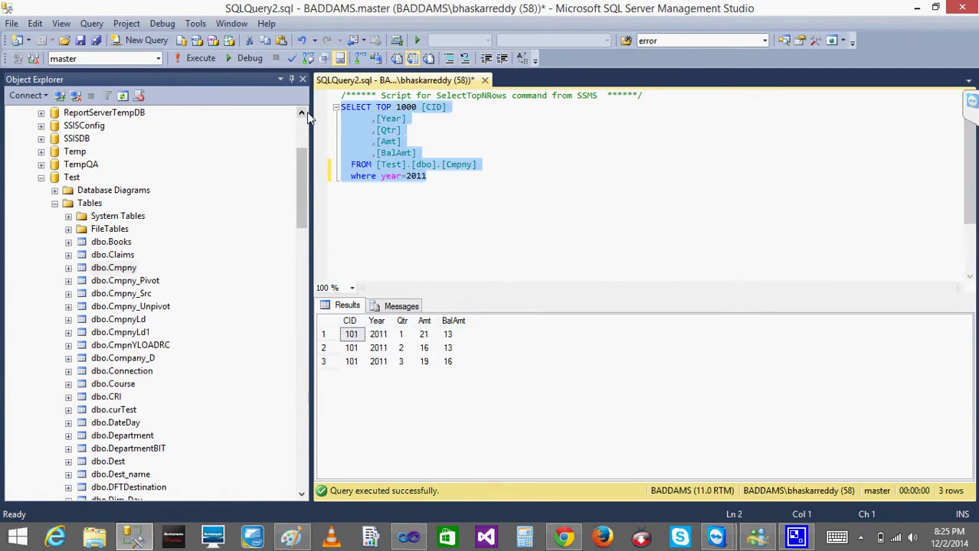
Step: Switch to Visual Studio, add "where year=2010" to the CMPNY dataset's query and preview the report
left_click(408, 538)
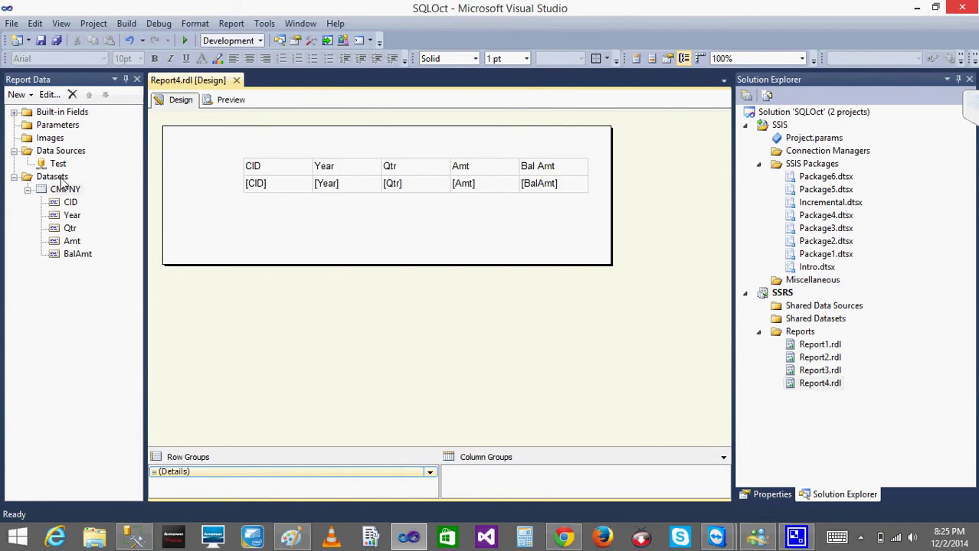
double_click(59, 191)
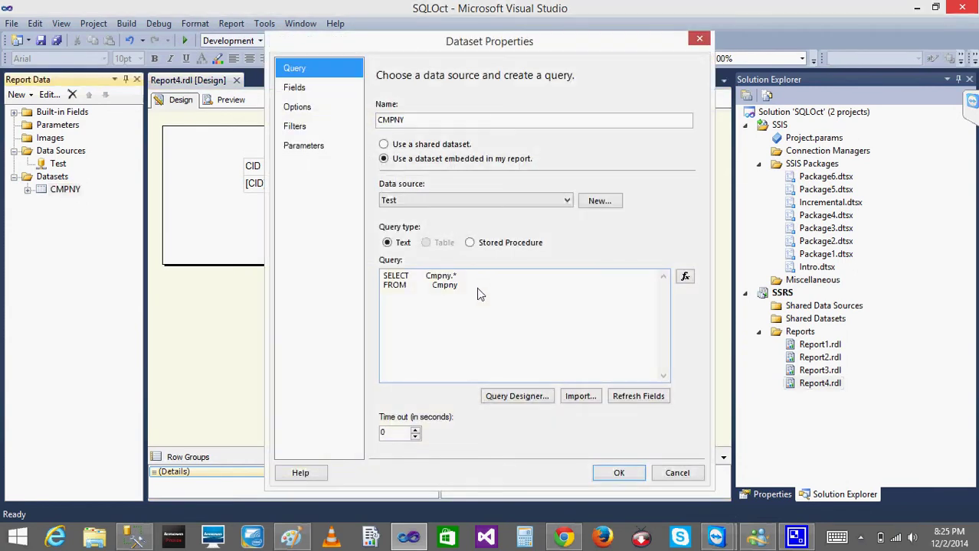
left_click(478, 293)
key("Return")
type("where ")
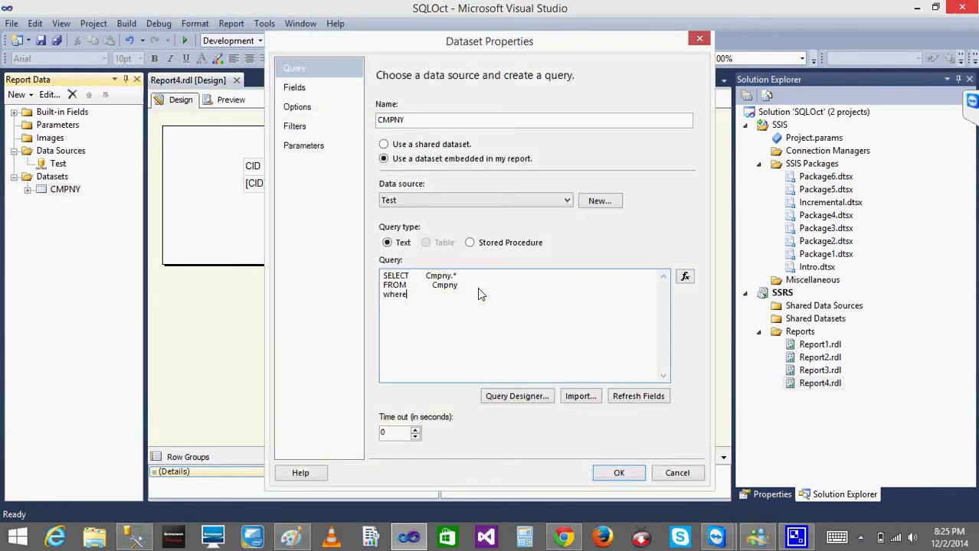
type("year=2010")
left_click(607, 473)
left_click(228, 102)
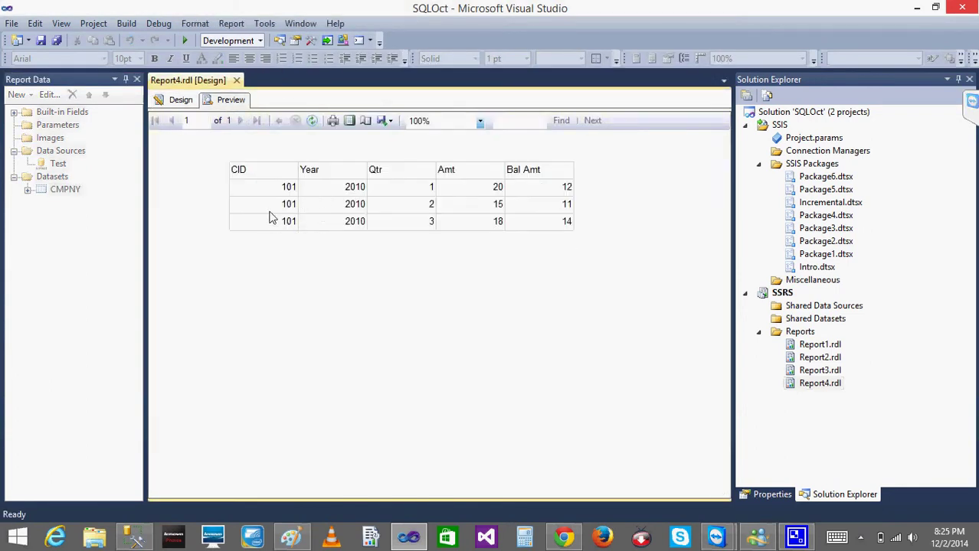
Step: Change the year filter in the CMPNY dataset's query to 2011 and preview the report
left_click(179, 101)
double_click(44, 192)
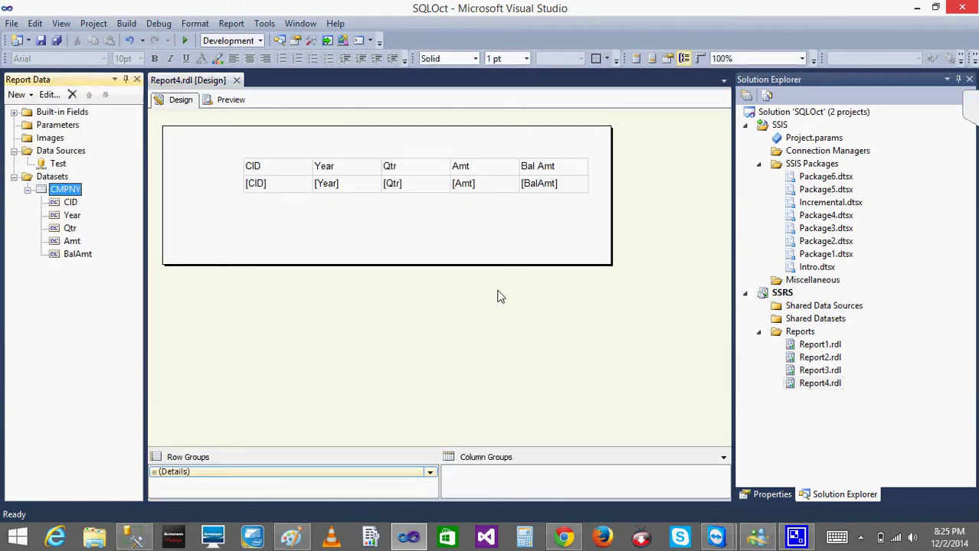
left_click(463, 302)
key("BackSpace")
type("11")
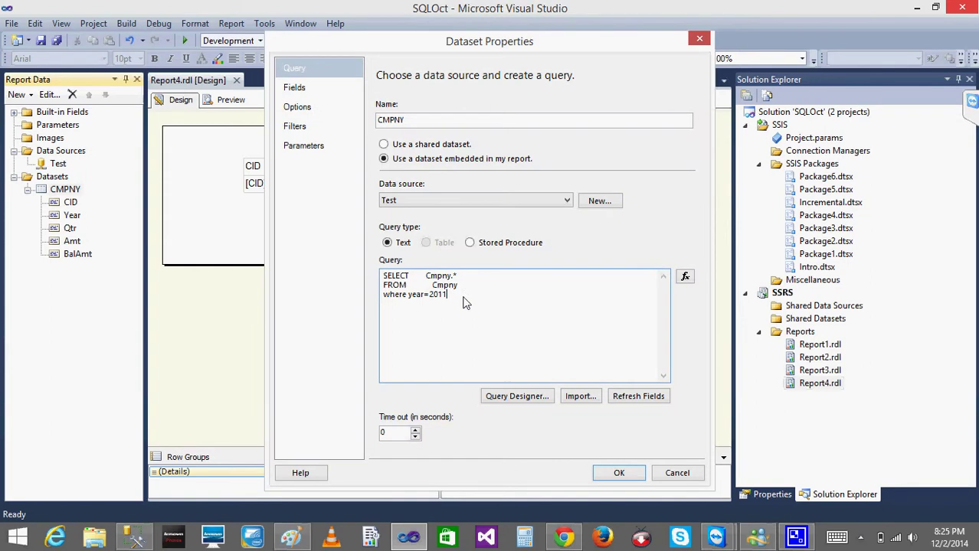
left_click(617, 473)
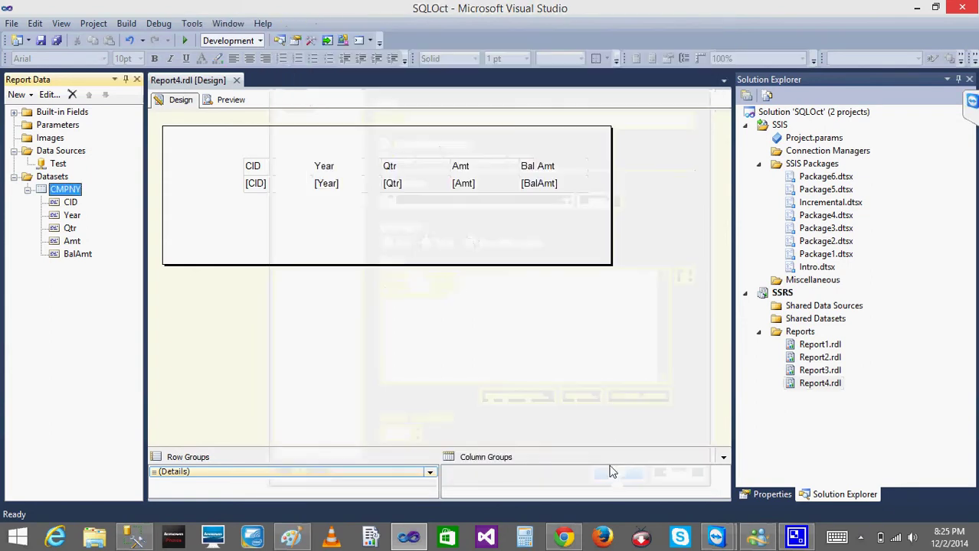
left_click(230, 100)
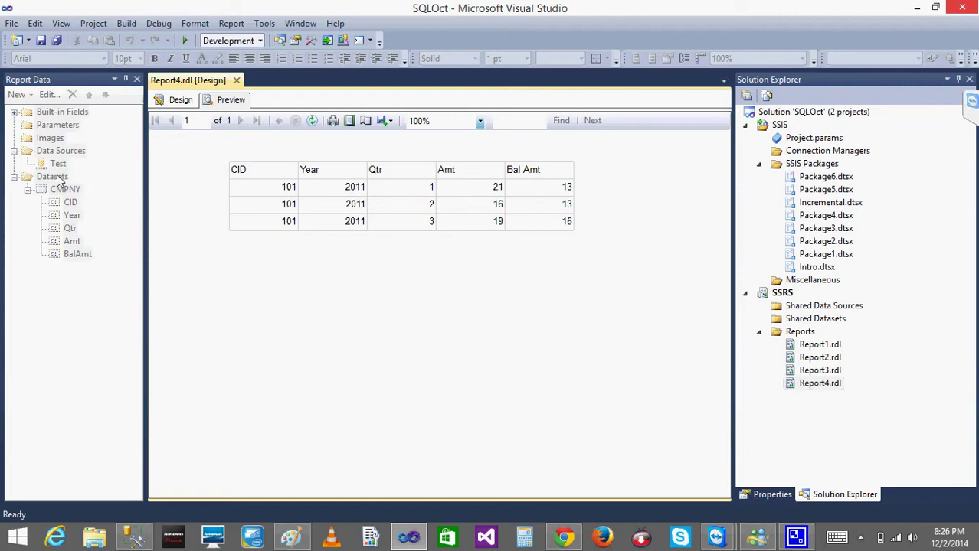
left_click(68, 194)
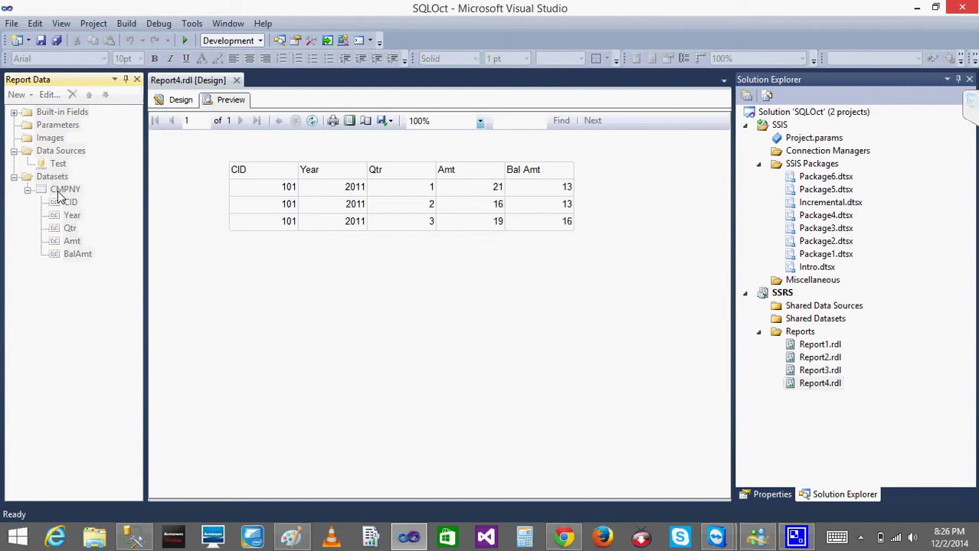
left_click(173, 107)
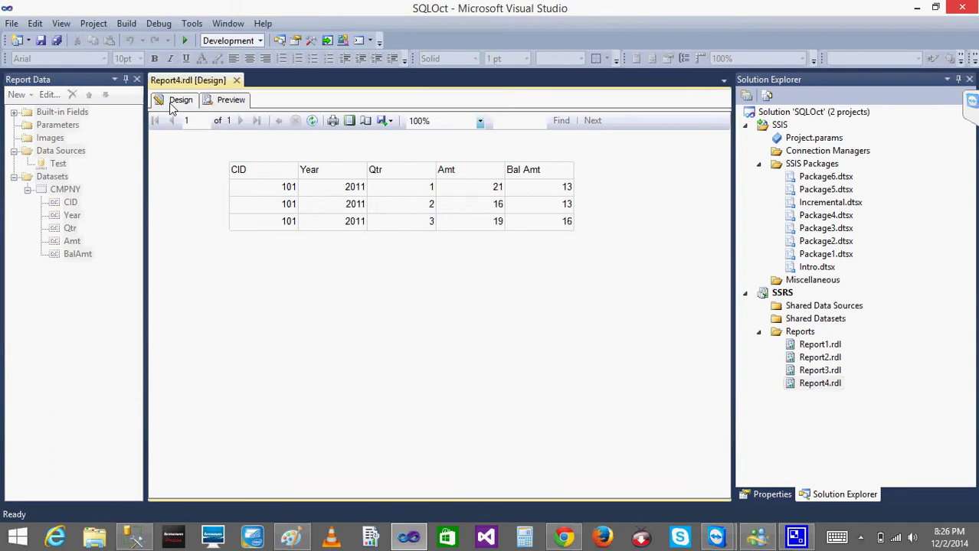
left_click(173, 107)
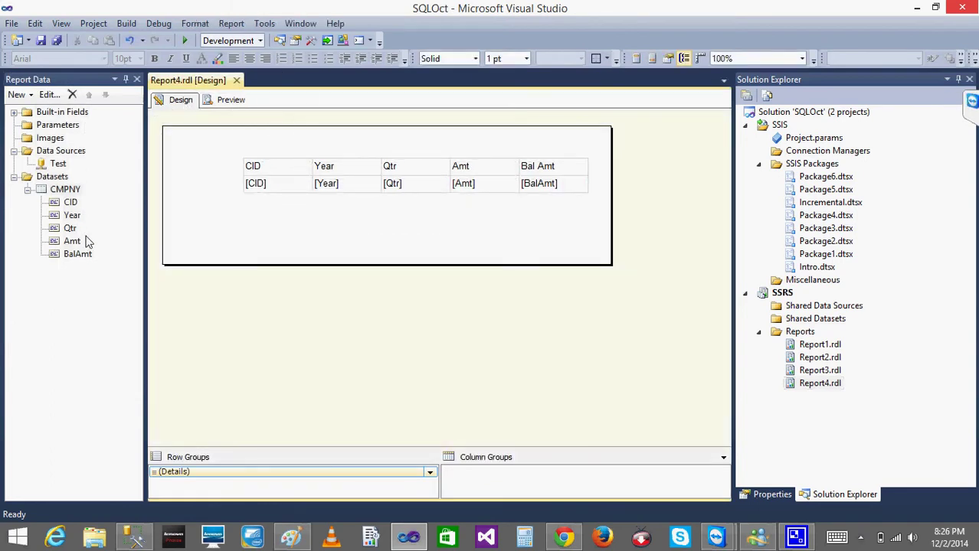
double_click(67, 190)
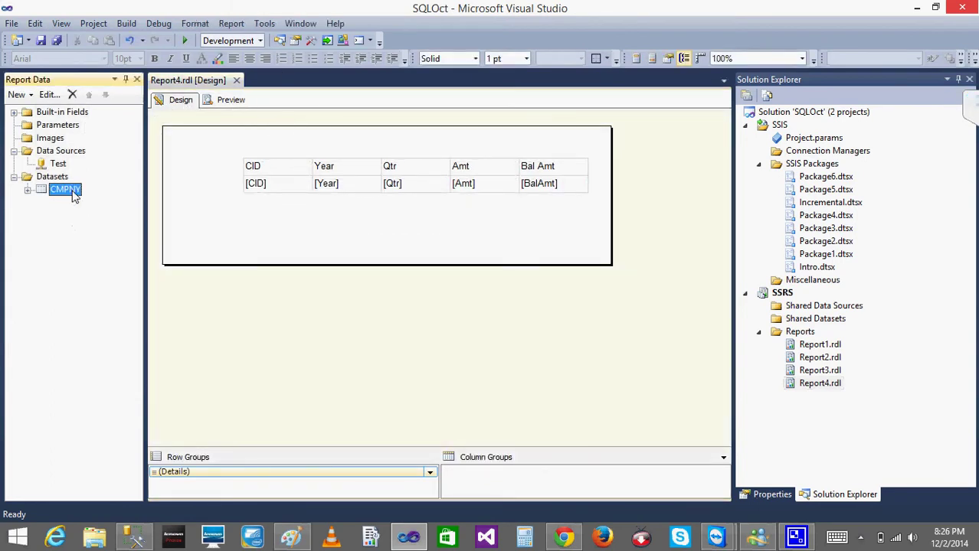
left_click(460, 299)
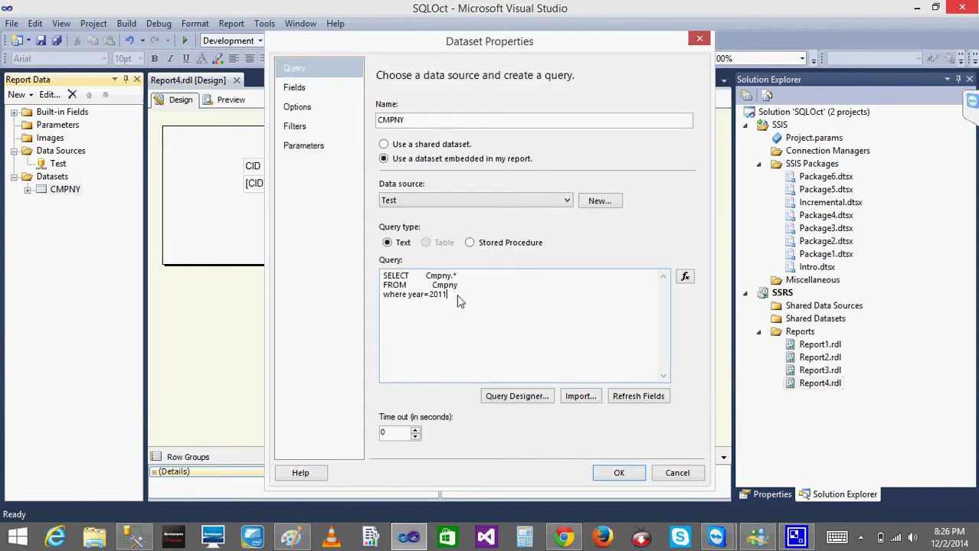
key("BackSpace")
key("BackSpace")
key("BackSpace")
key("BackSpace")
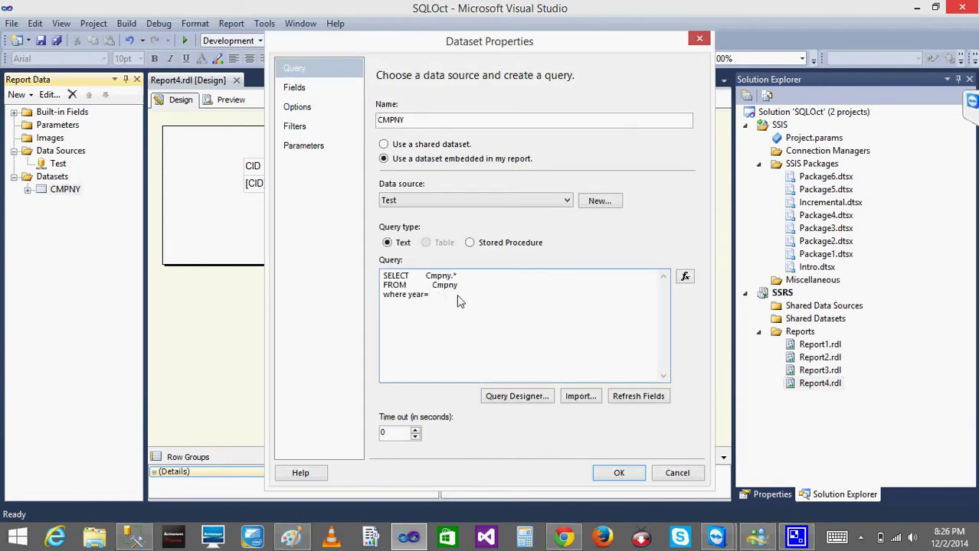
type("@Year")
left_click(619, 473)
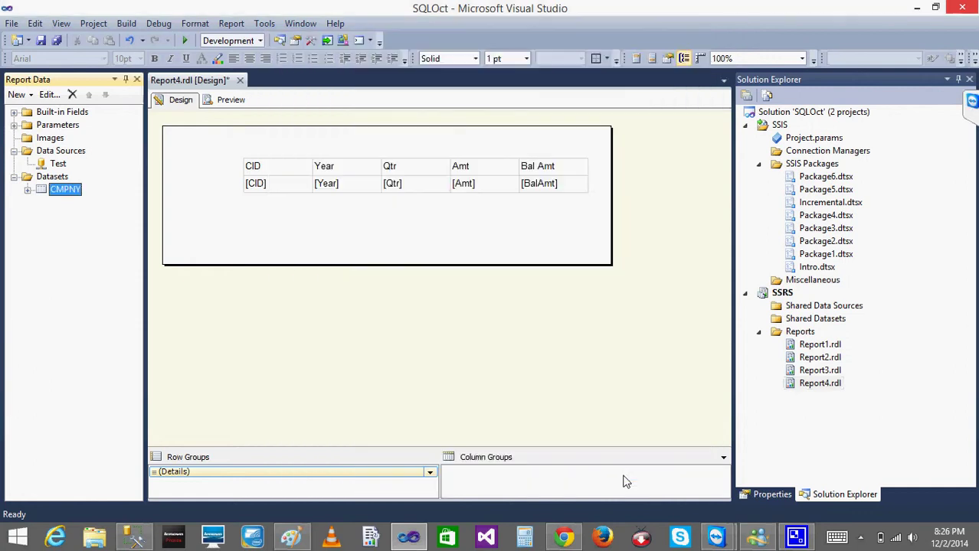
Step: Examine the report's Year parameter, the CMPNY dataset's fields and its parameterized query without changing anything
left_click(16, 126)
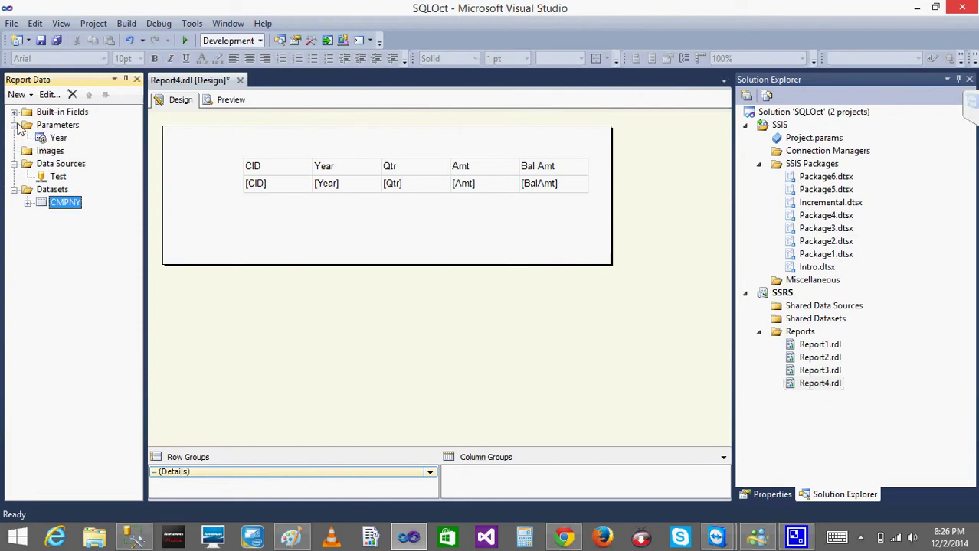
left_click(58, 139)
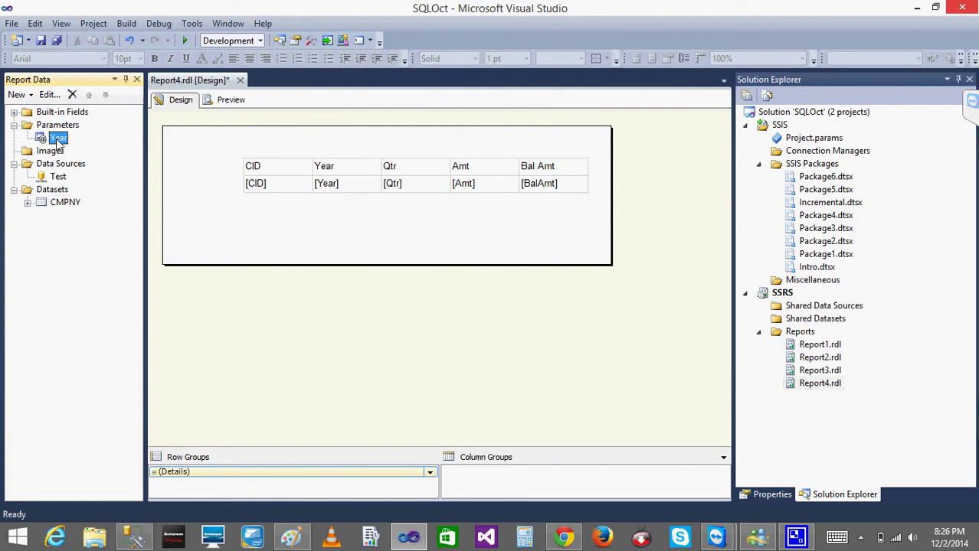
left_click(27, 202)
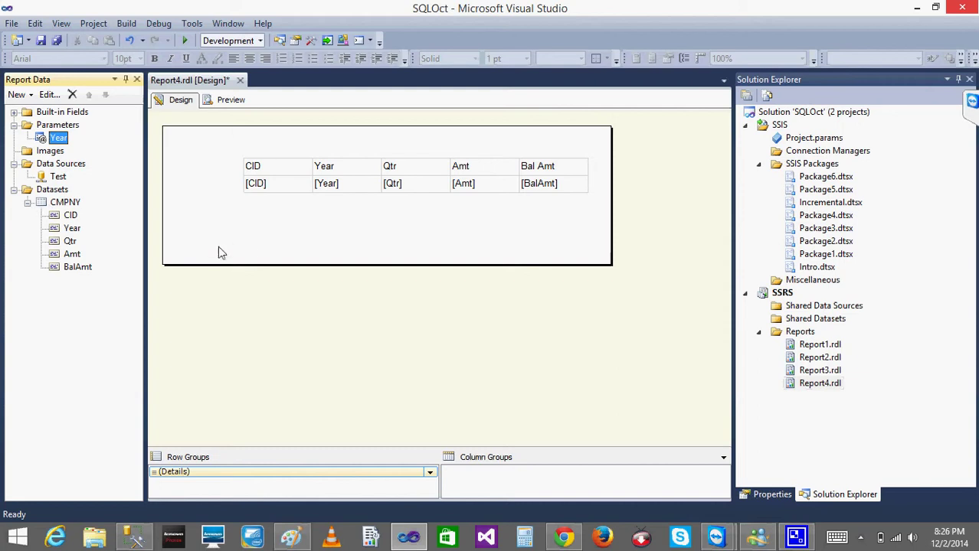
double_click(61, 203)
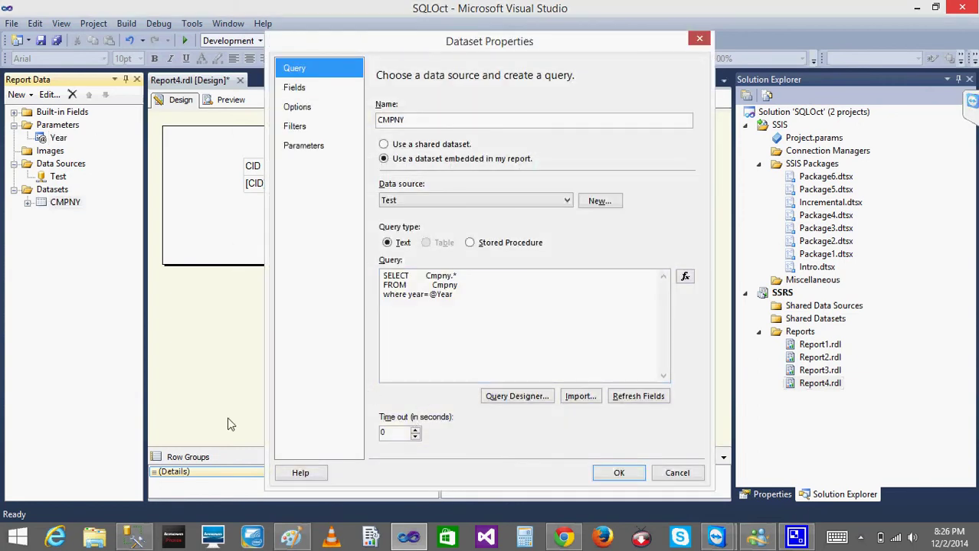
left_click(677, 472)
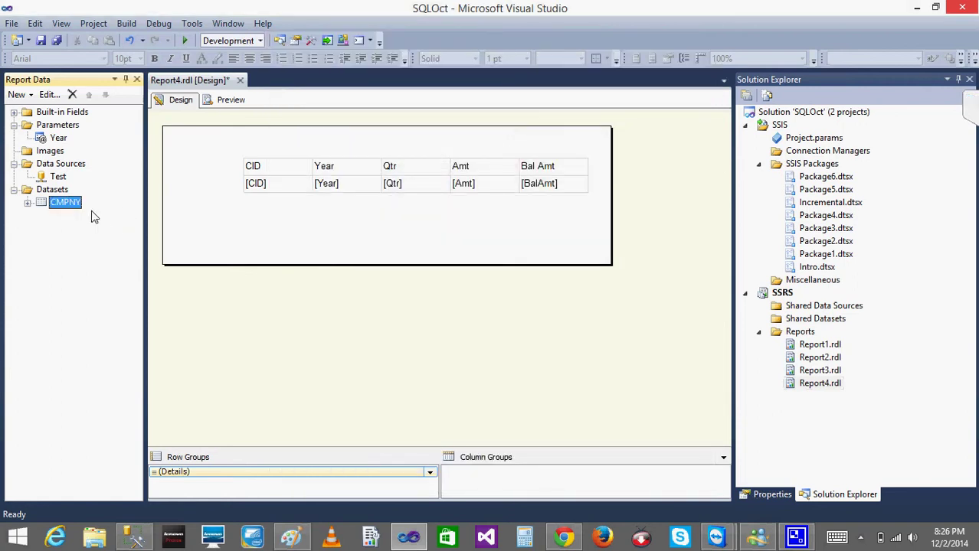
left_click(51, 139)
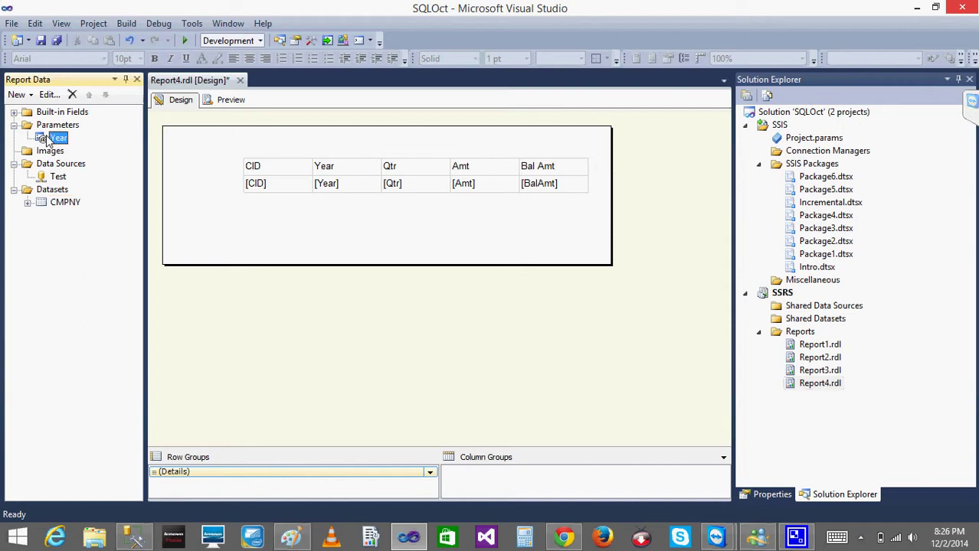
Step: Preview the report and enter 20 as the Year parameter value
left_click(231, 100)
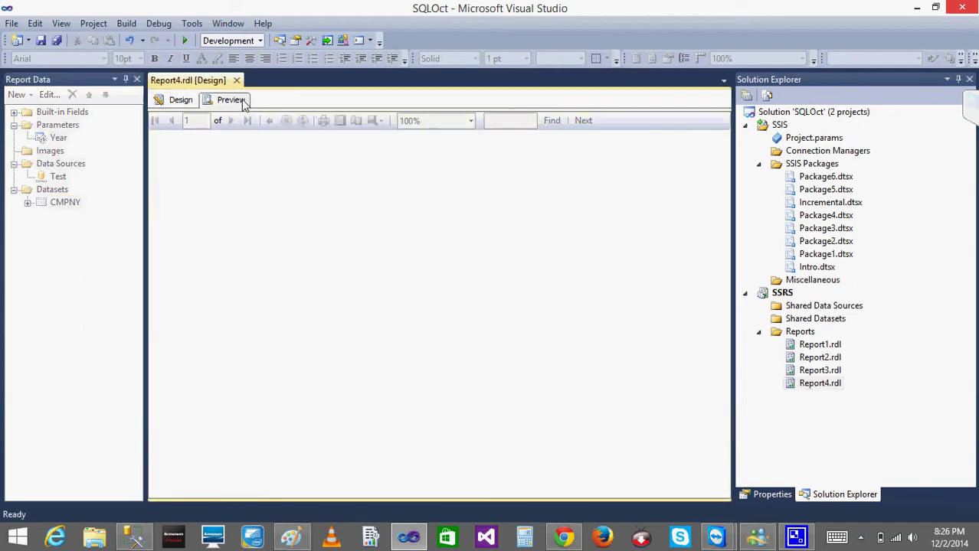
left_click(206, 128)
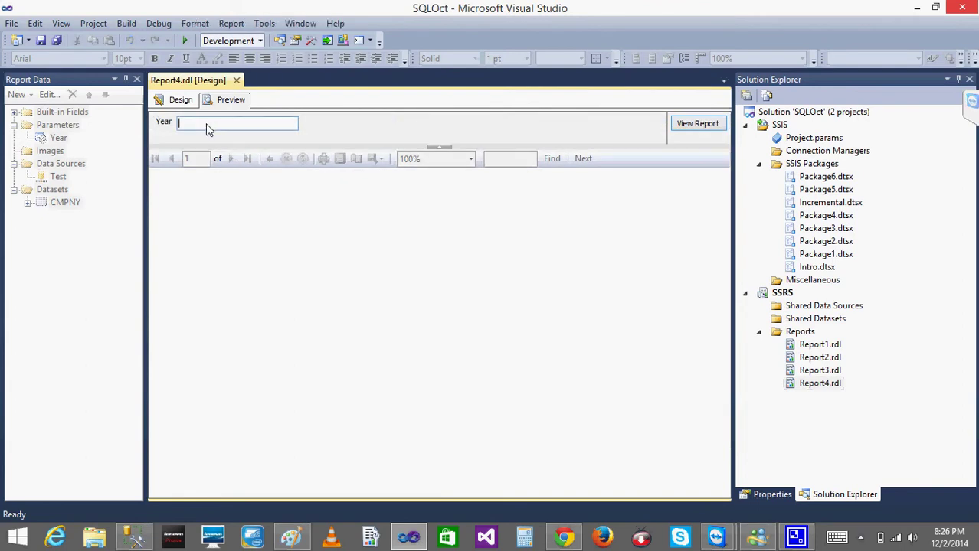
type("20")
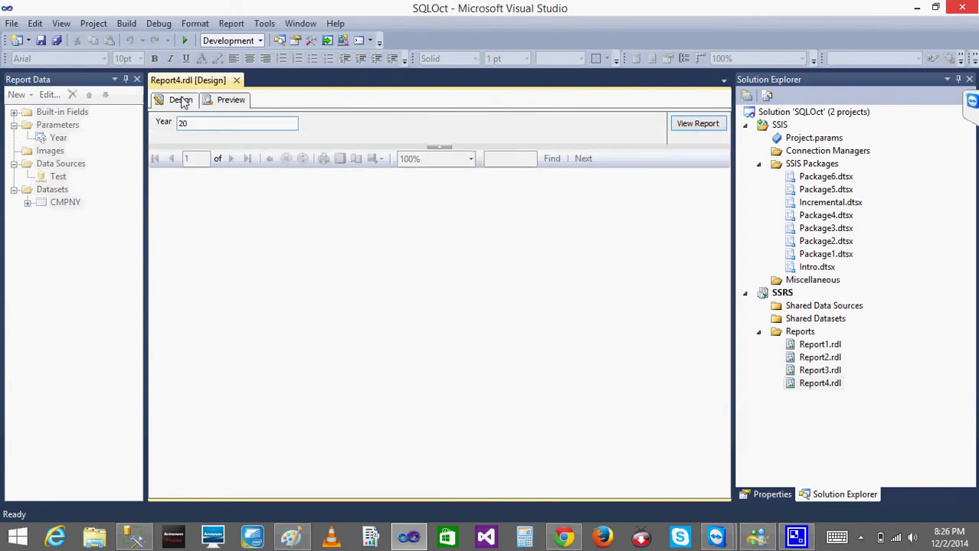
left_click(181, 99)
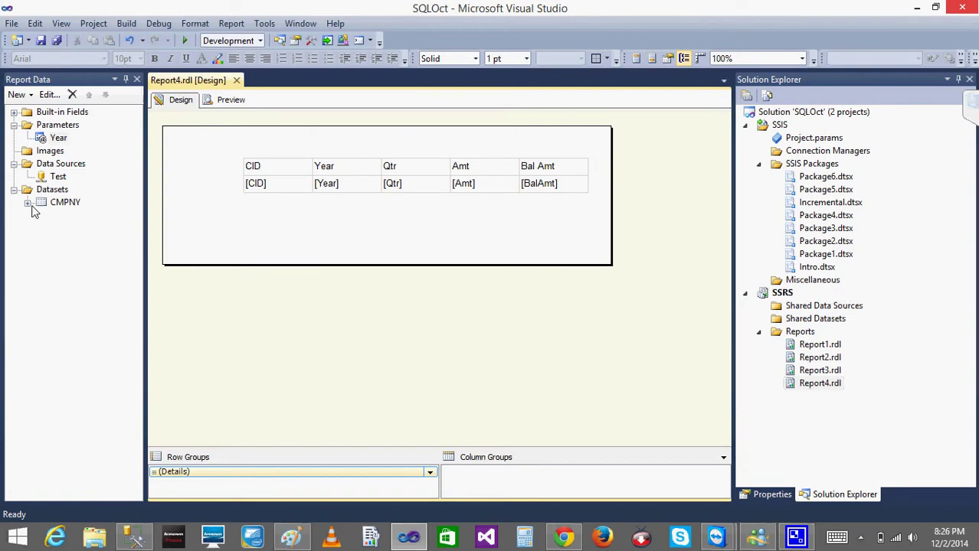
double_click(54, 203)
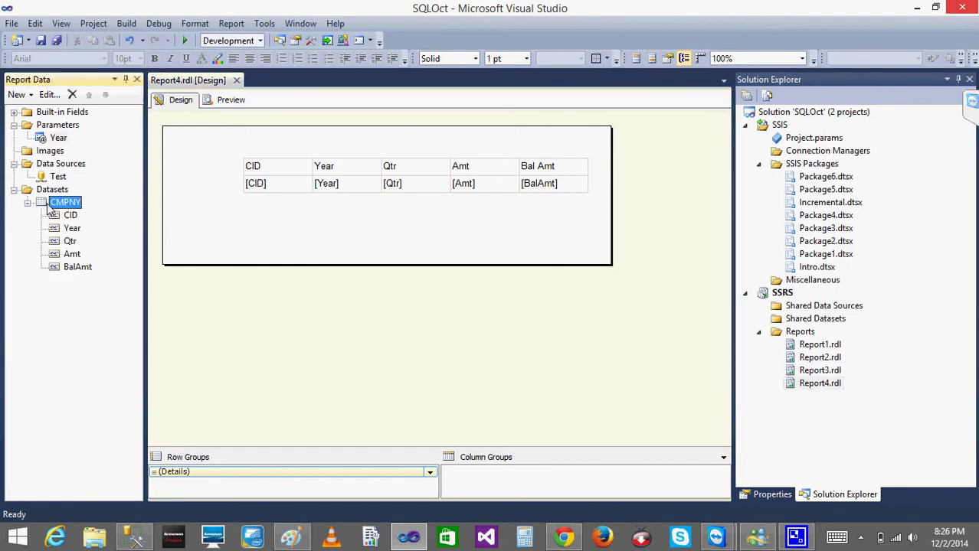
left_click(468, 297)
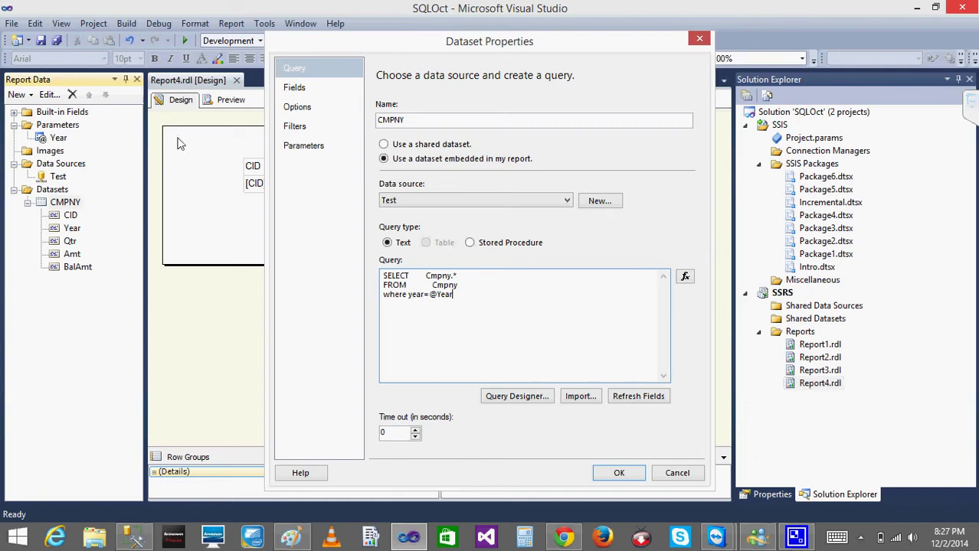
left_click(603, 474)
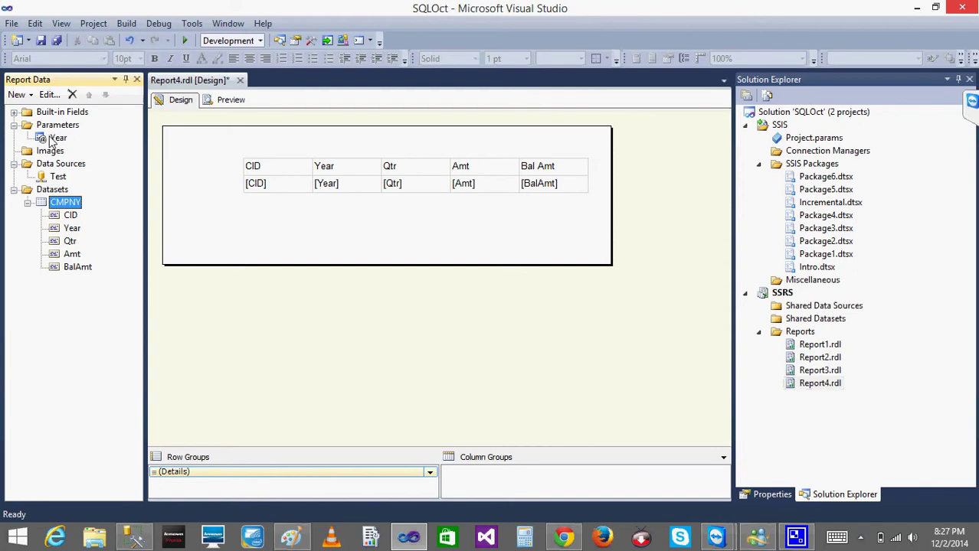
Step: Preview the report with the Year parameter set to 2010
left_click(231, 99)
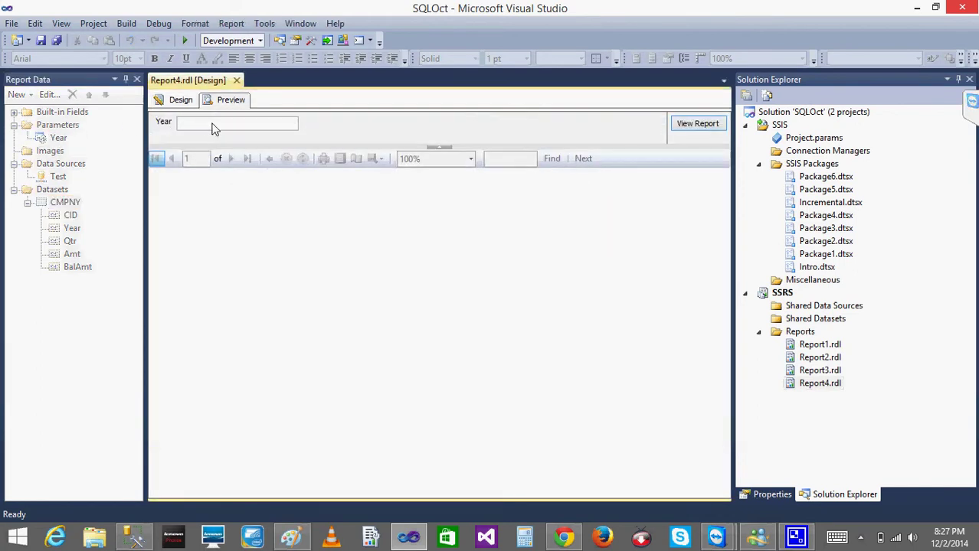
left_click(215, 125)
type("2010")
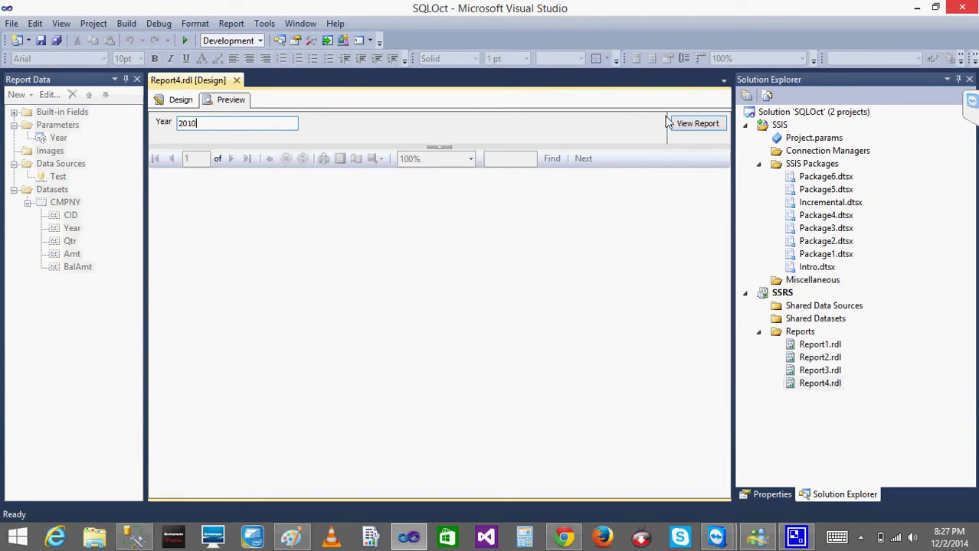
left_click(697, 124)
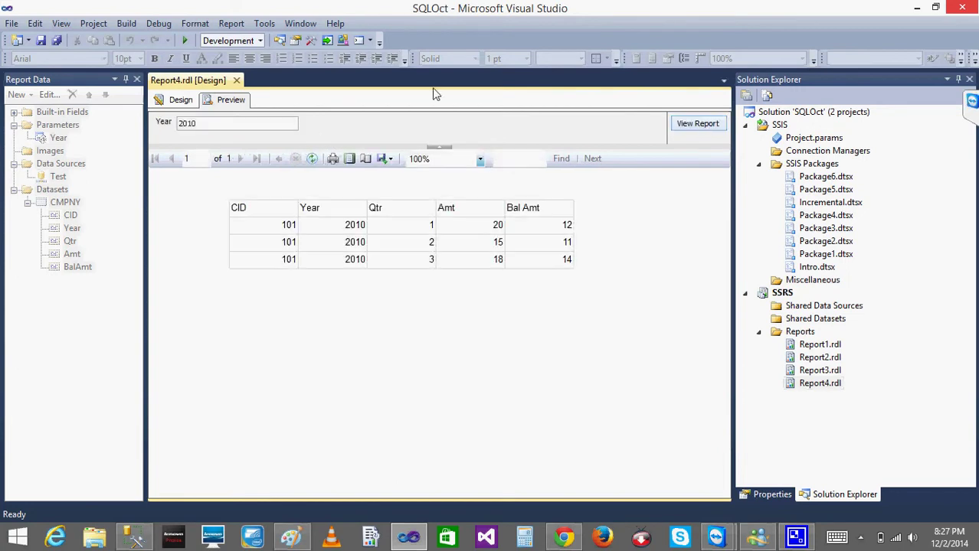
Step: Run the previewed report for Year 2011 and again for Year 2012
key("BackSpace")
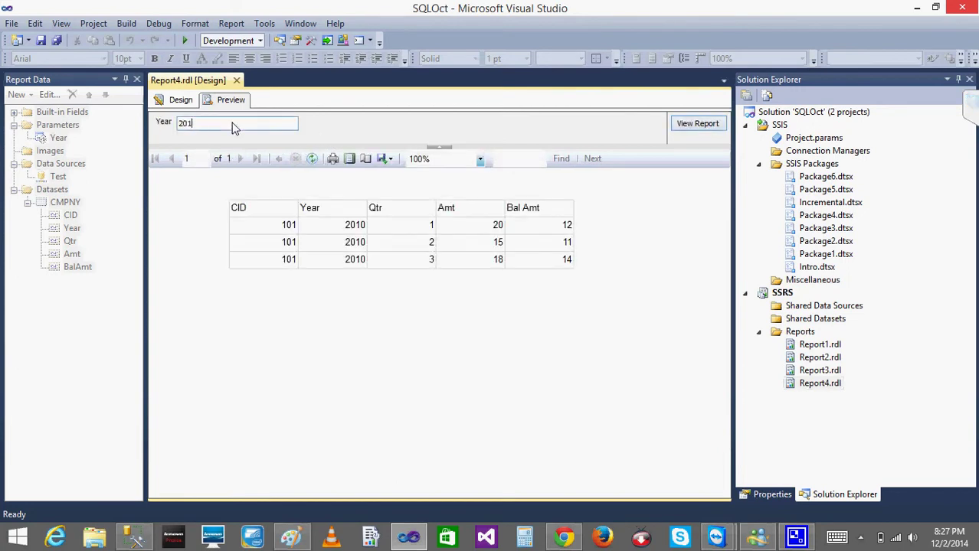
type("1")
left_click(696, 123)
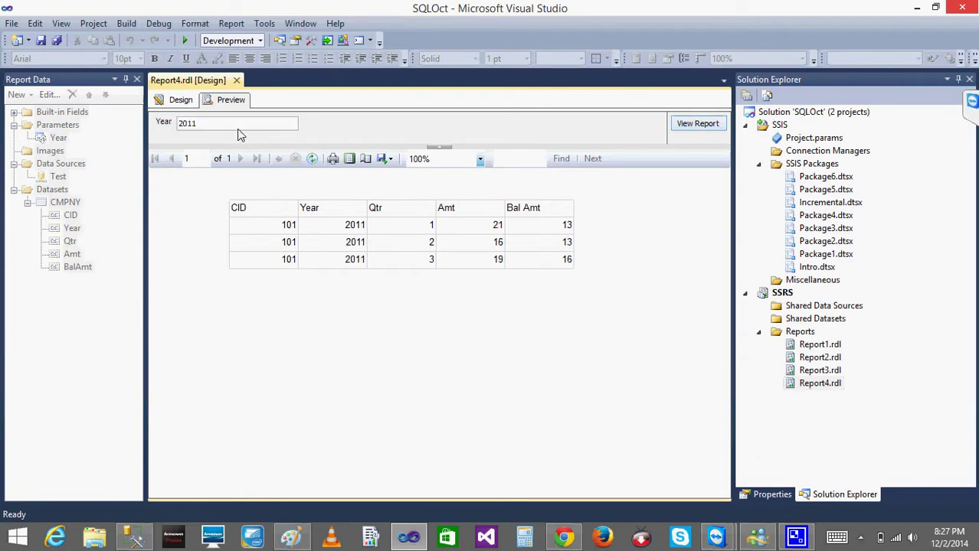
left_click(235, 130)
key("BackSpace")
type("2")
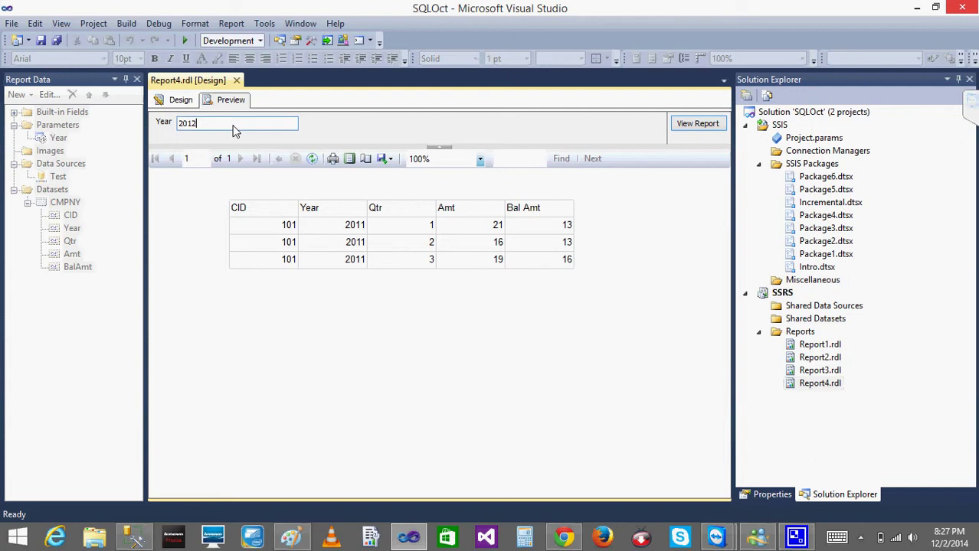
left_click(697, 124)
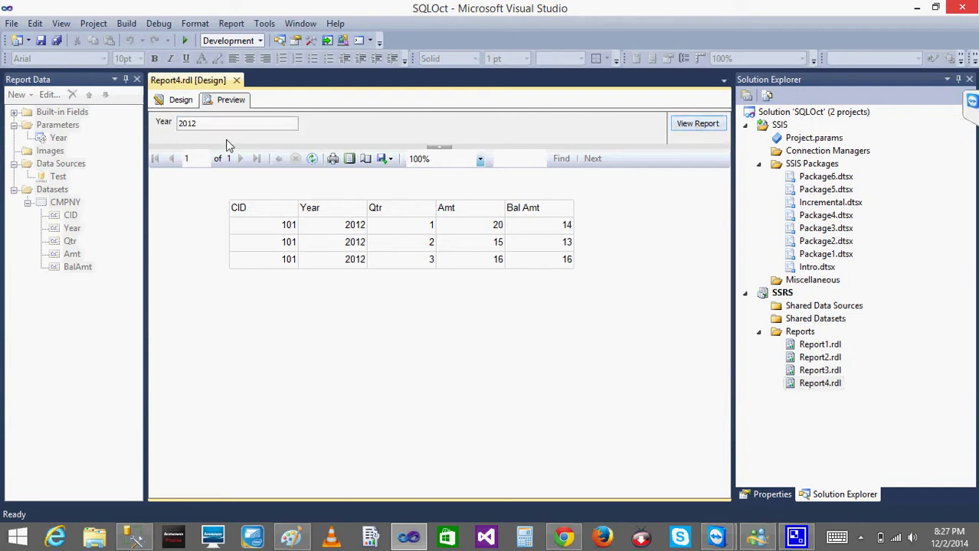
Step: Reopen the report preview and run it with the Year parameter set to 2016
left_click(179, 101)
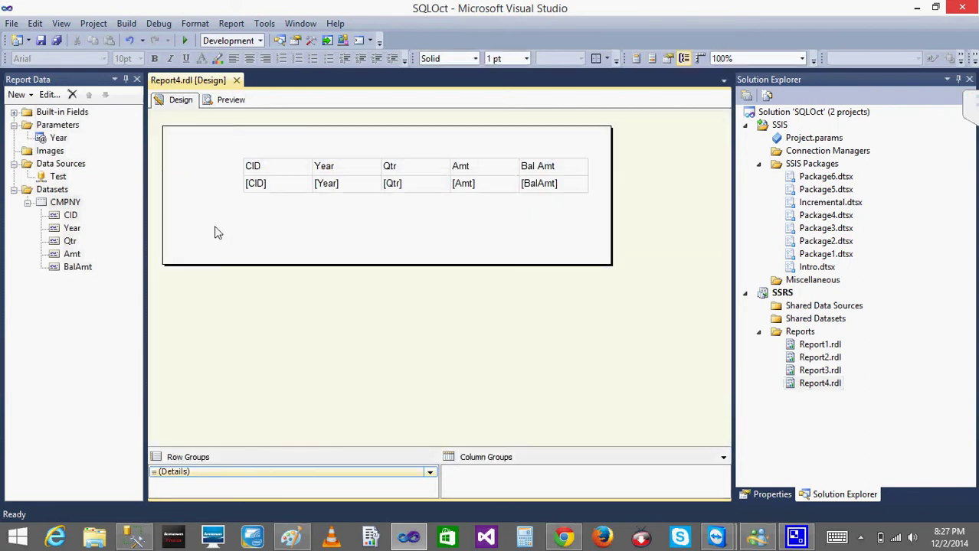
left_click(231, 101)
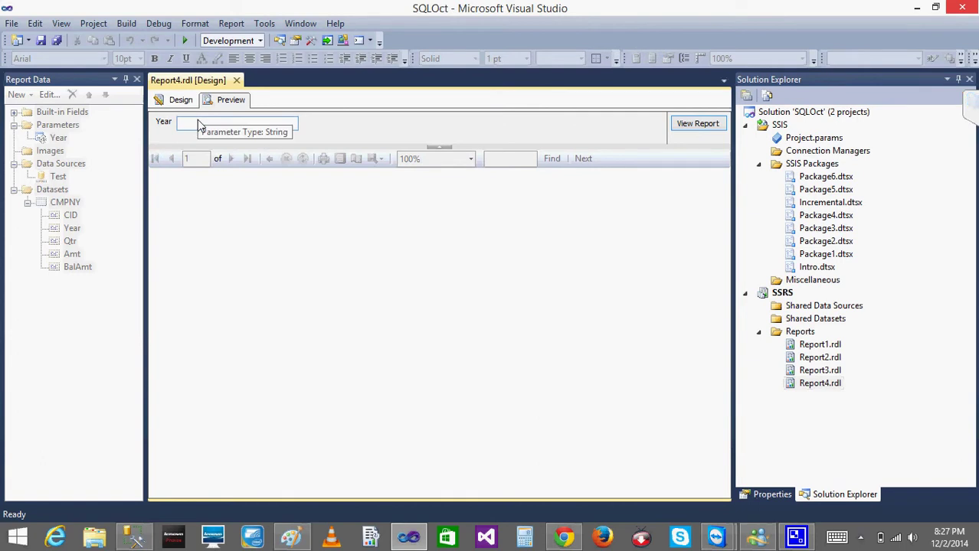
type("2016")
left_click(697, 124)
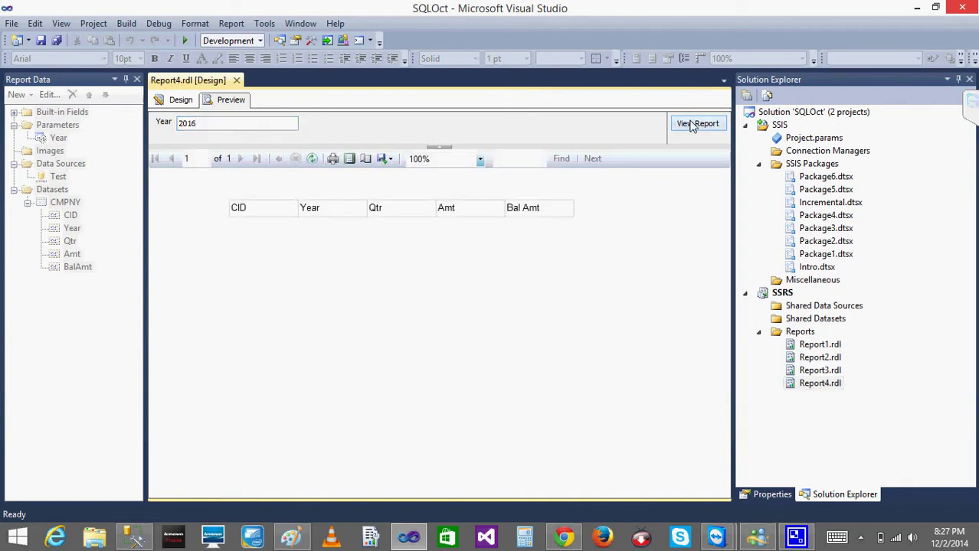
left_click(198, 124)
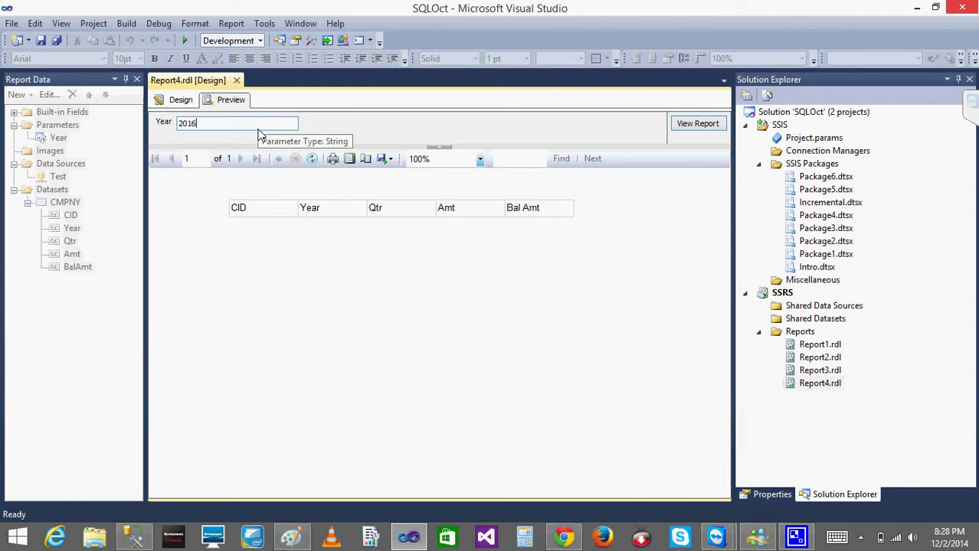
Step: Switch to SQL Server Management Studio and replace TOP 1000 [CID] in the Cmpny query with DISTINCT before [Year]
left_click(180, 100)
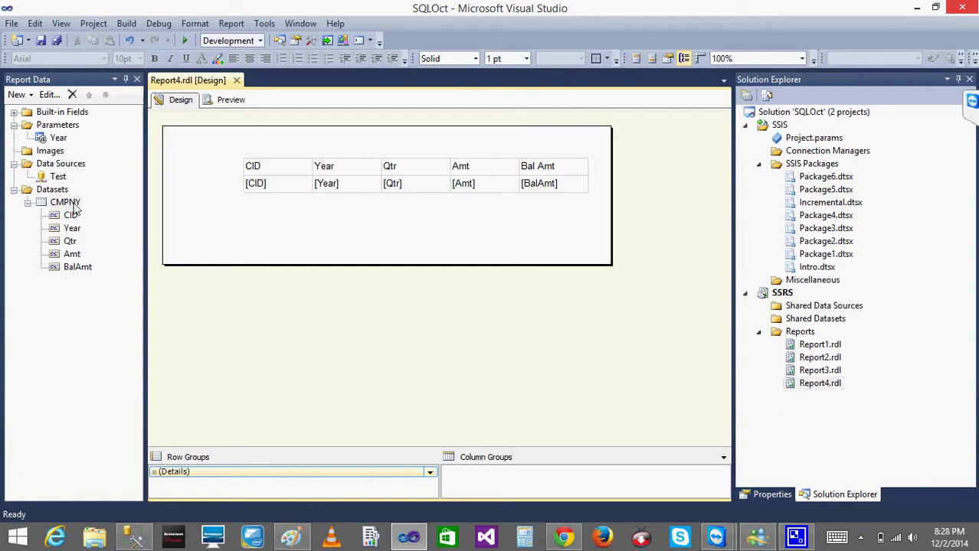
left_click(134, 537)
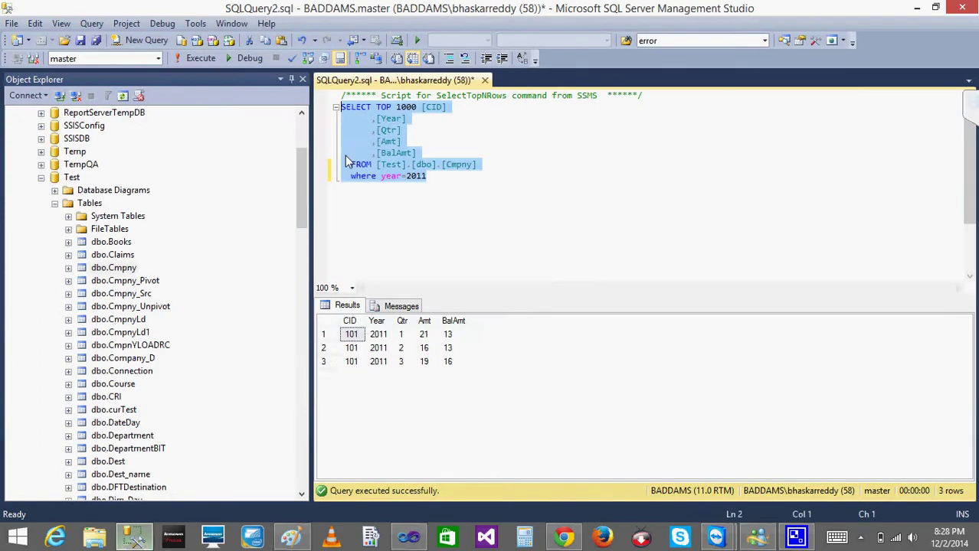
left_click(376, 108)
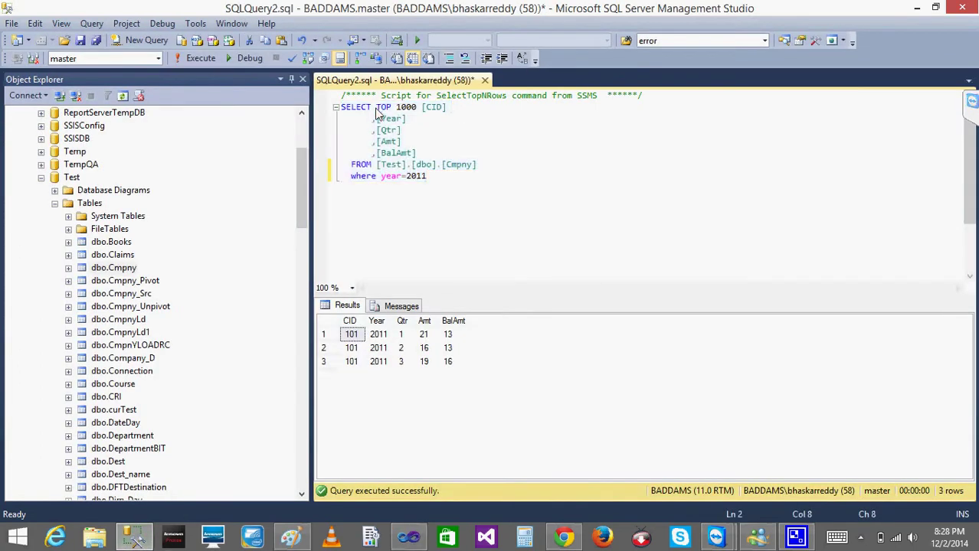
key("shift+Down")
key("Delete")
type("DIS")
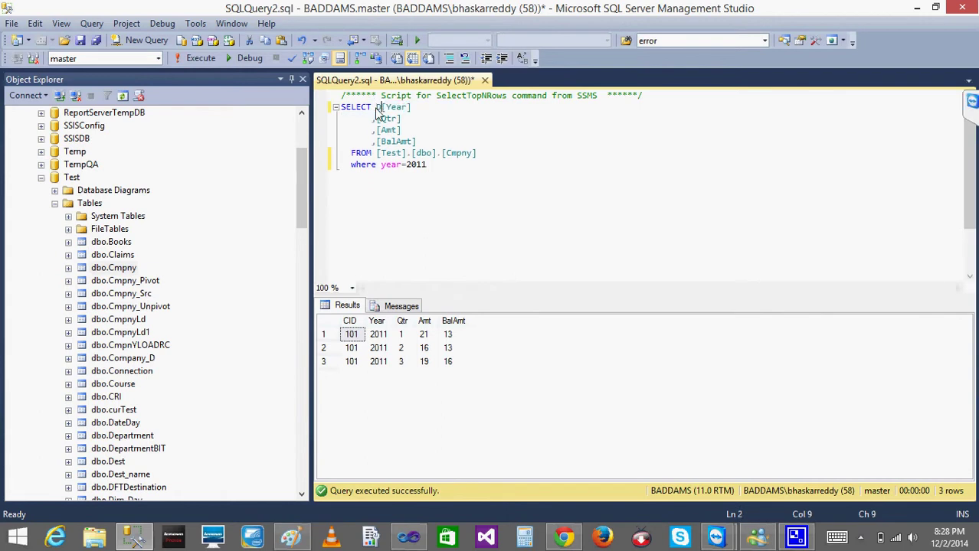
type("TINCT")
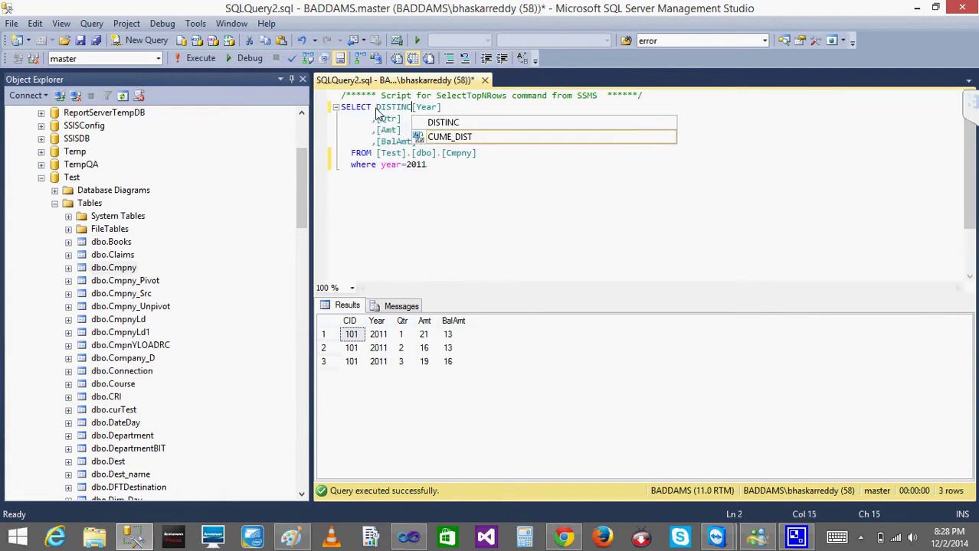
Step: Remove the [Qtr], [Amt] and [BalAmt] columns from the Cmpny query so it selects only [Year]
key("Right")
key("Right")
key("Right")
key("Right")
key("Right")
key("Right")
key("Right")
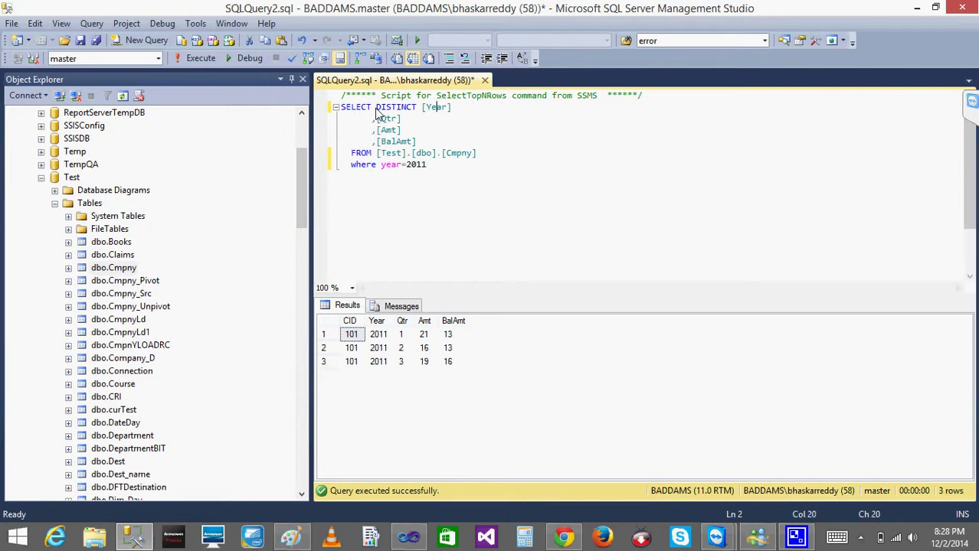
key("shift+Down")
key("shift+Down")
key("shift+Down")
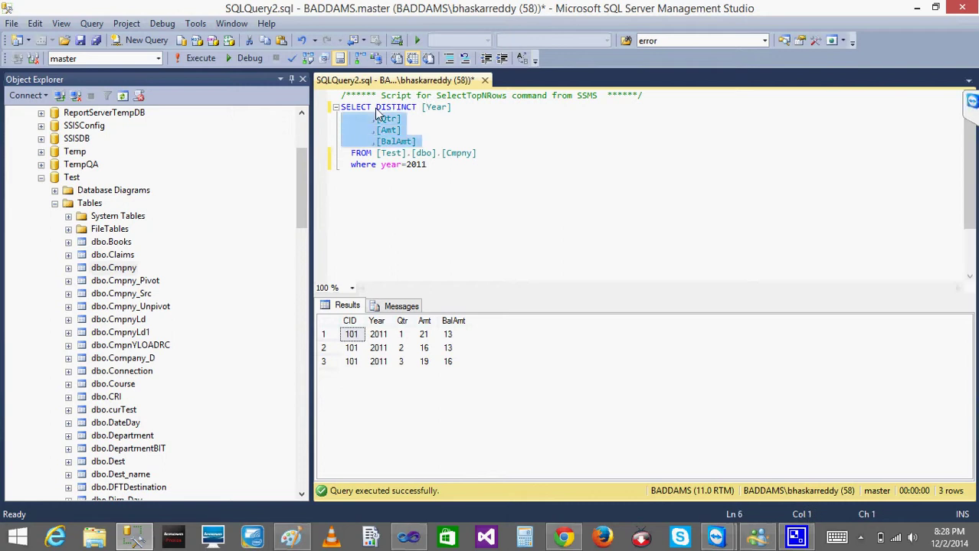
key("Delete")
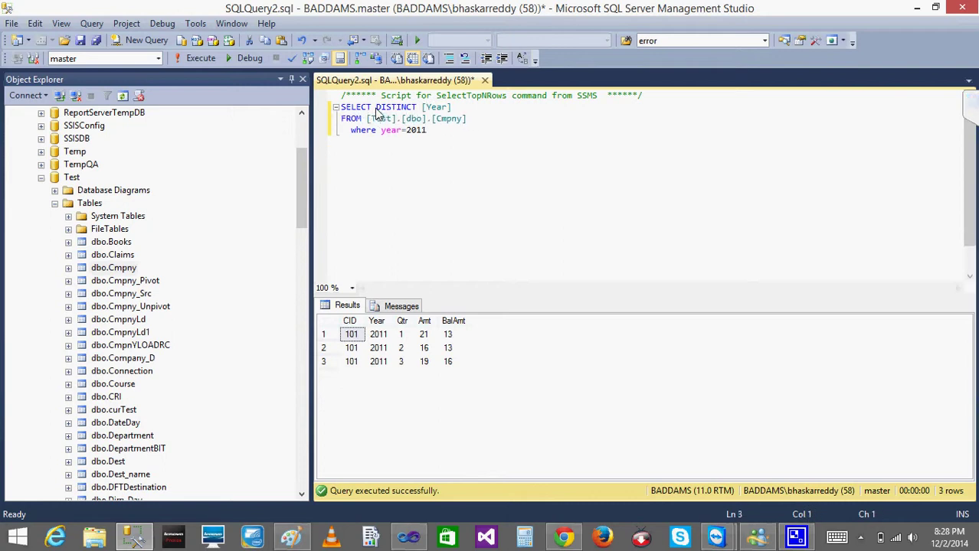
Step: Delete the where clause on year from the end of the Cmpny query
key("shift+Right")
key("shift+Right")
key("shift+Right")
key("shift+Right")
key("shift+Right")
key("shift+Right")
key("shift+Right")
key("shift+Right")
key("shift+Right")
key("shift+Right")
key("shift+Right")
key("shift+Right")
key("shift+Right")
key("shift+Right")
key("shift+Right")
key("shift+Right")
key("shift+Right")
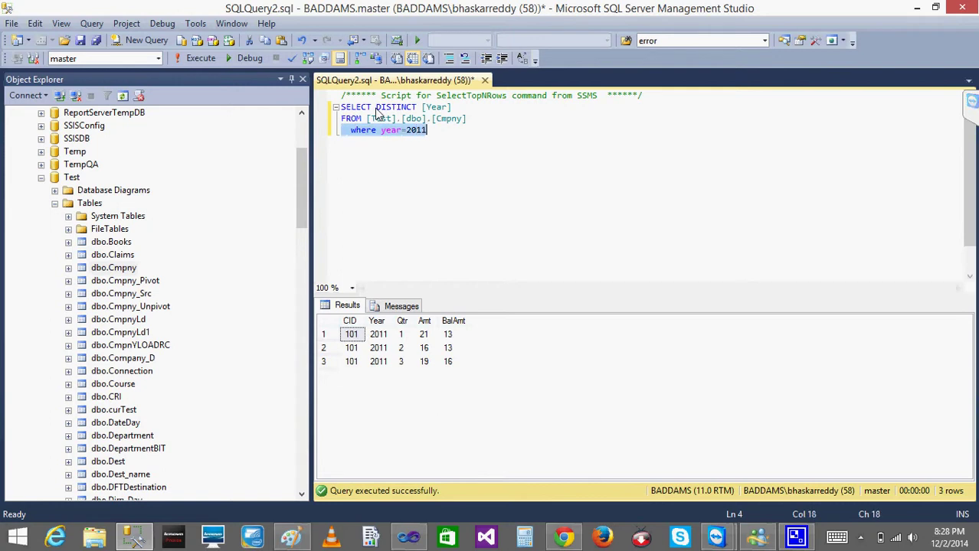
key("Delete")
key("BackSpace")
Step: Select the SELECT DISTINCT [Year] FROM [Test].[dbo].[Cmpny] statement and execute it
key("shift+Up")
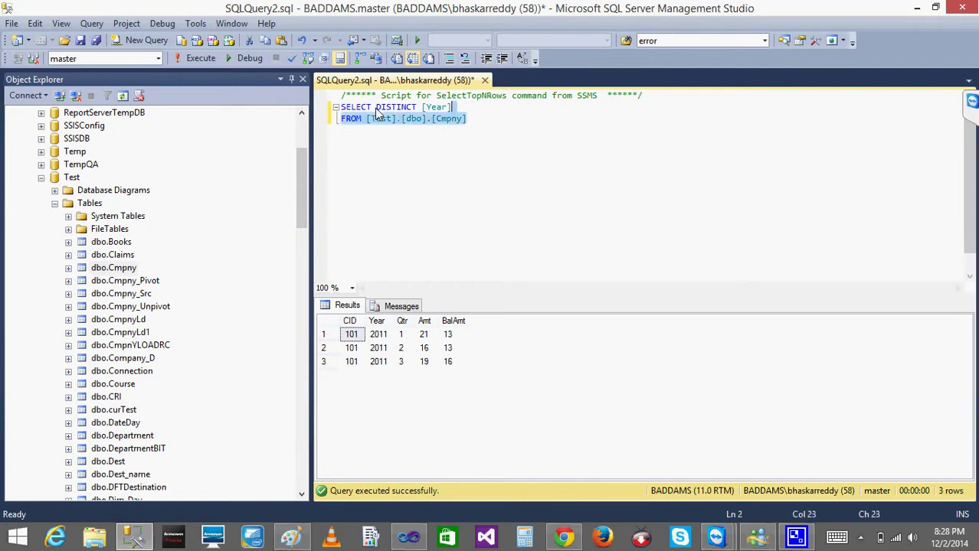
key("shift+Left")
key("shift+Left")
key("shift+Left")
key("shift+Left")
key("shift+Left")
key("shift+Left")
key("shift+Left")
key("shift+Left")
key("shift+Left")
key("shift+Left")
key("shift+Left")
key("shift+Left")
key("shift+Left")
key("shift+Left")
key("shift+Left")
key("shift+Left")
key("shift+Left")
key("shift+Left")
key("shift+Left")
key("shift+Left")
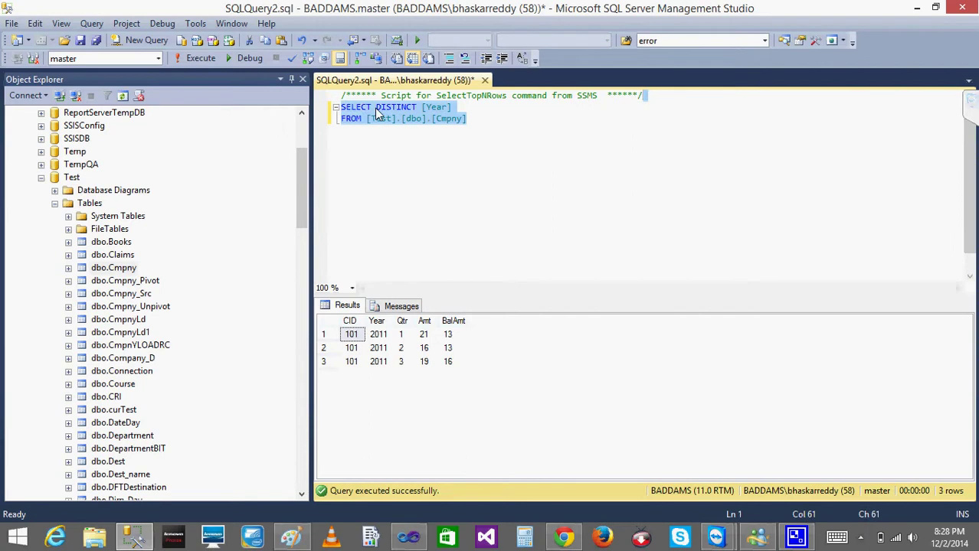
key("shift+Right")
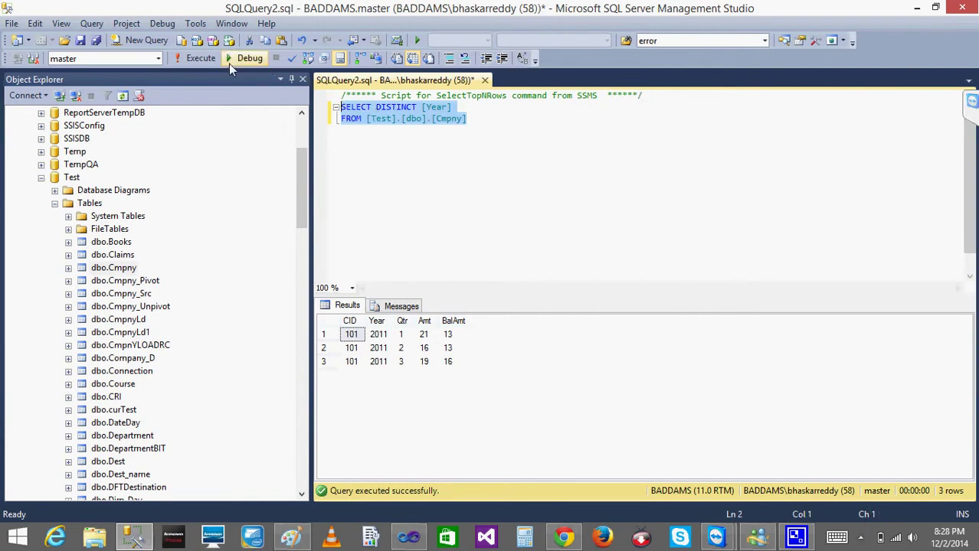
left_click(195, 59)
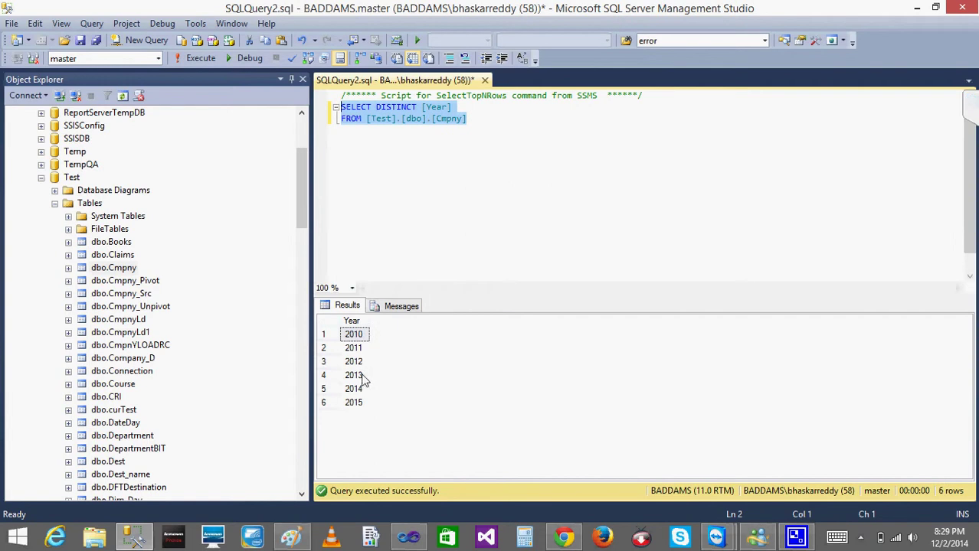
Step: Switch back to Visual Studio and preview the report with the Year parameter set to 2010
left_click(916, 7)
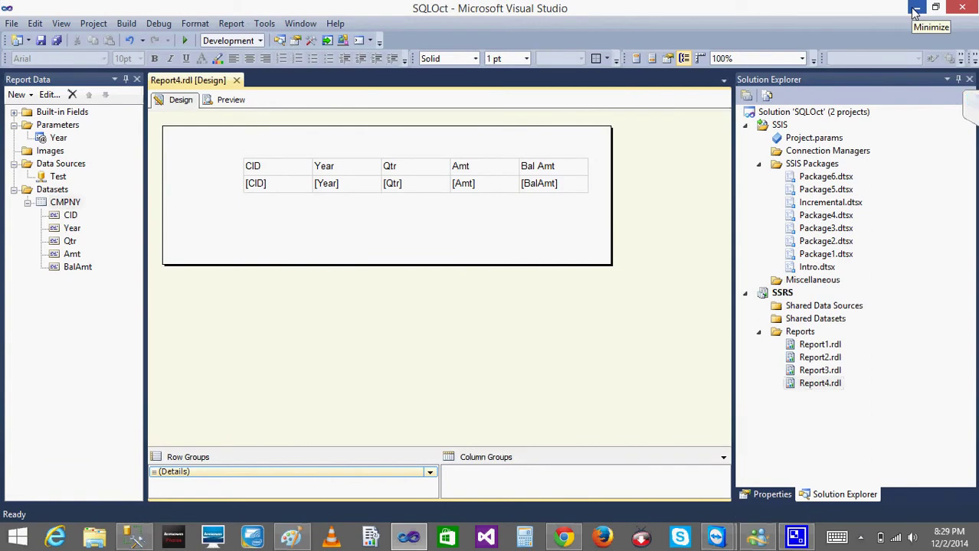
left_click(232, 101)
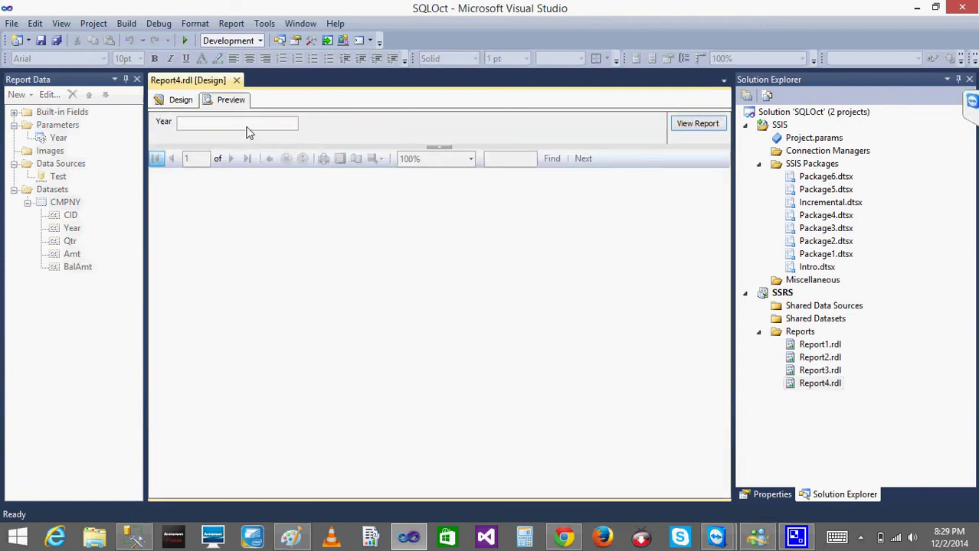
left_click(246, 128)
type("201")
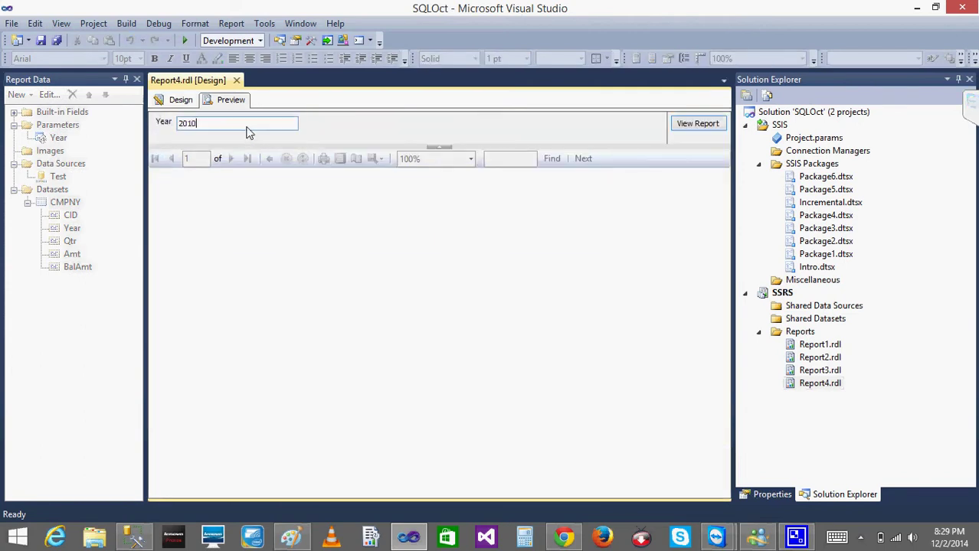
type("0")
left_click(703, 126)
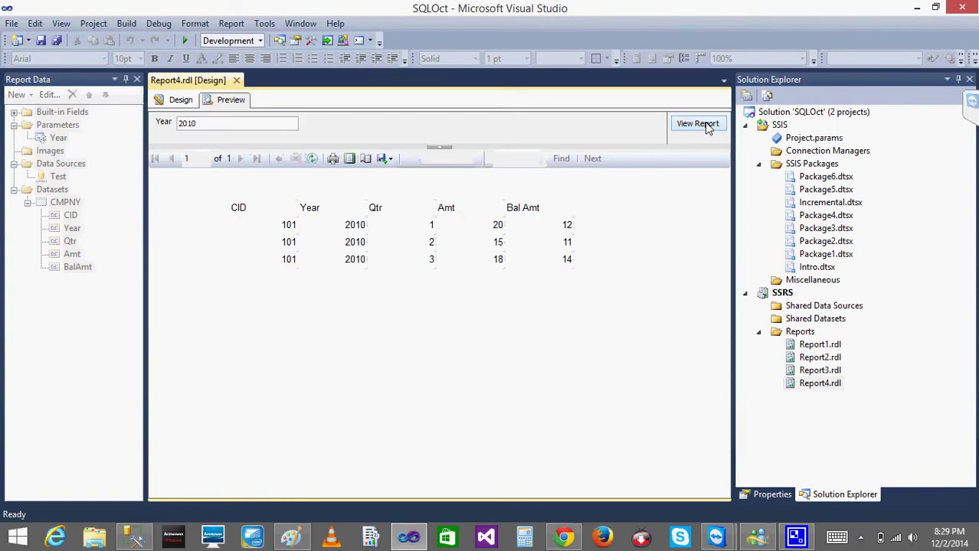
Step: Return to the report design, open the Year parameter's properties and display its default and available values options
left_click(175, 103)
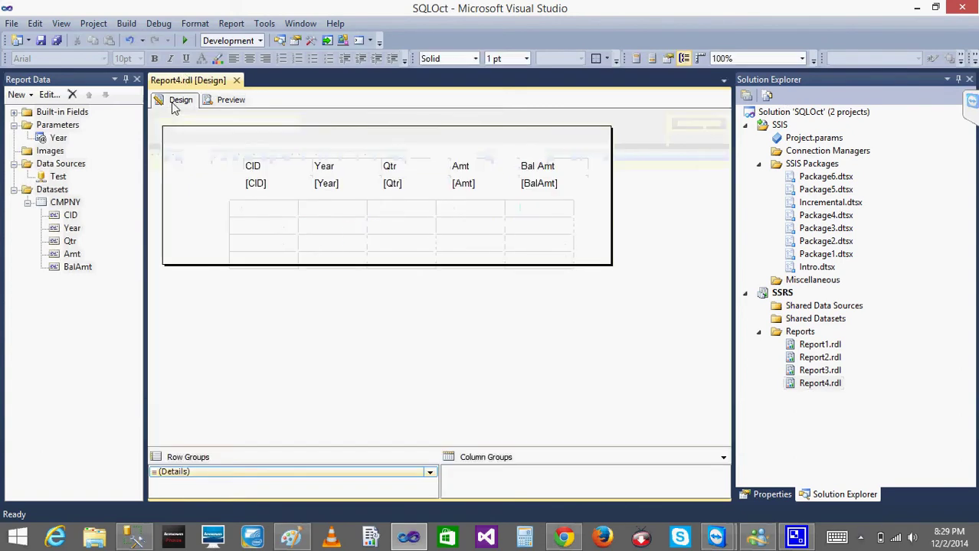
left_click(230, 100)
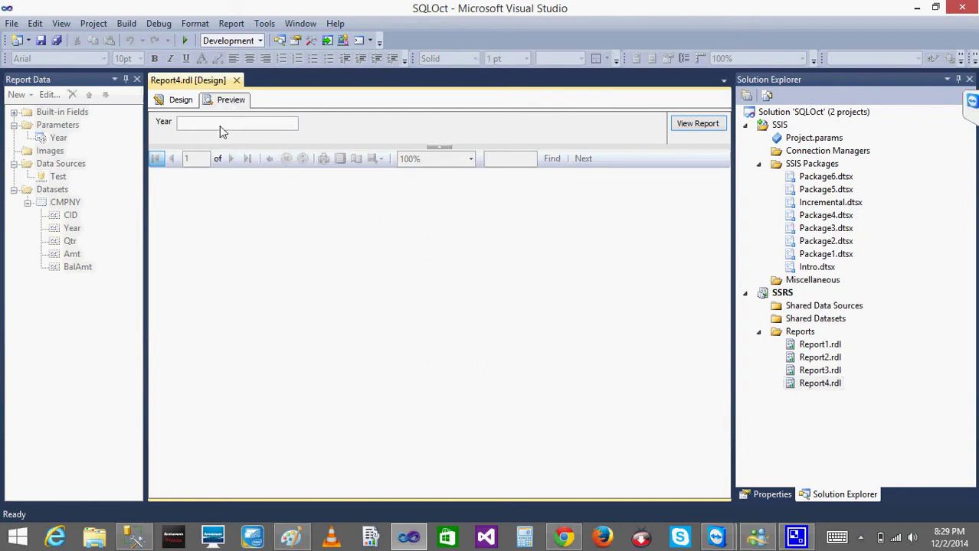
left_click(185, 105)
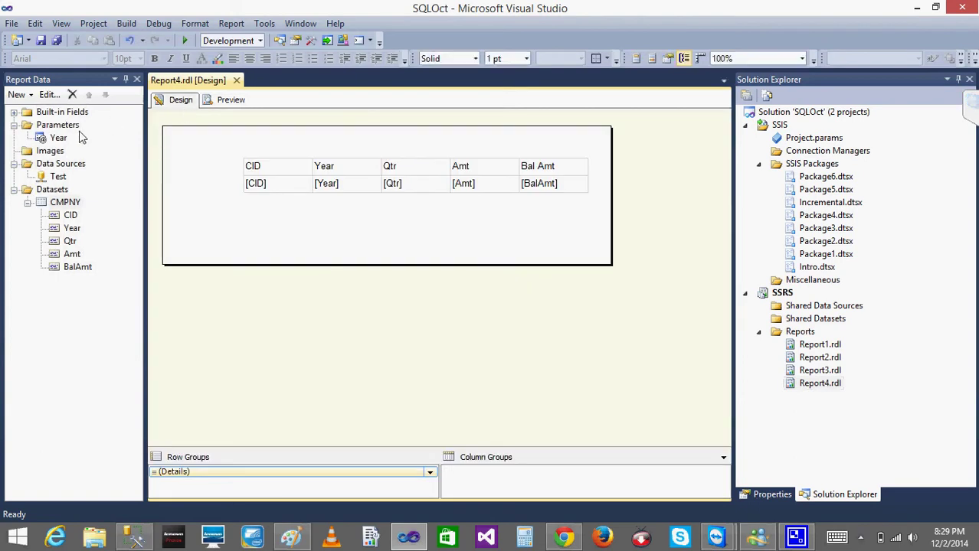
left_click(59, 139)
double_click(59, 139)
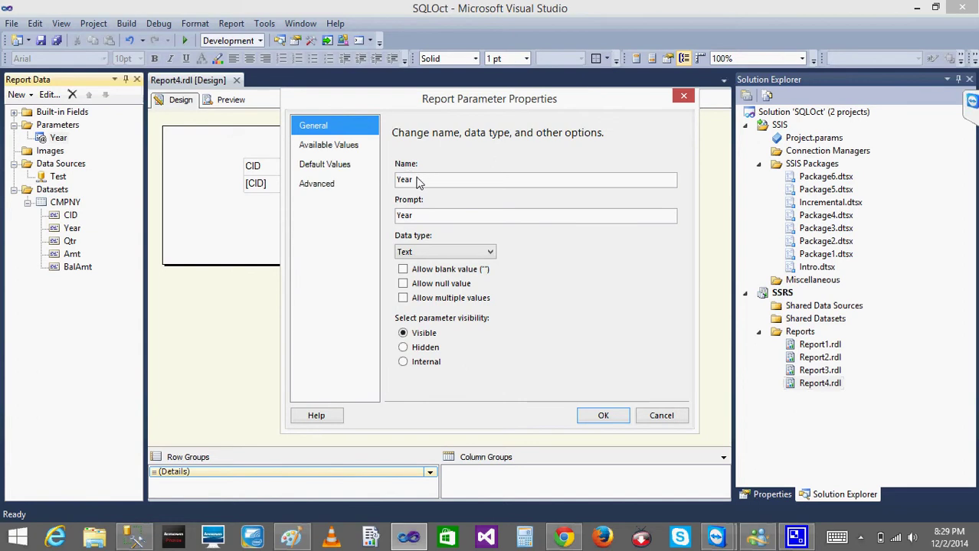
left_click(333, 166)
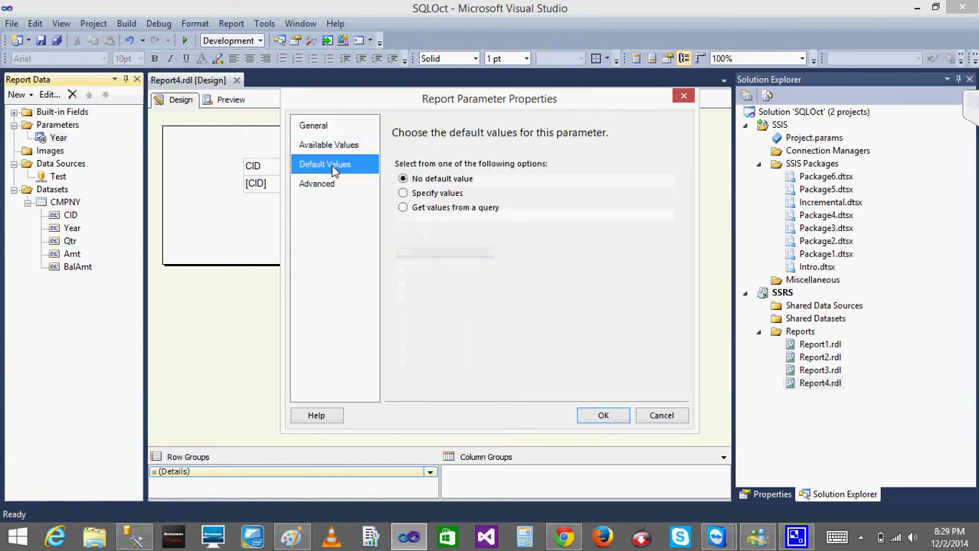
left_click(315, 125)
left_click(314, 145)
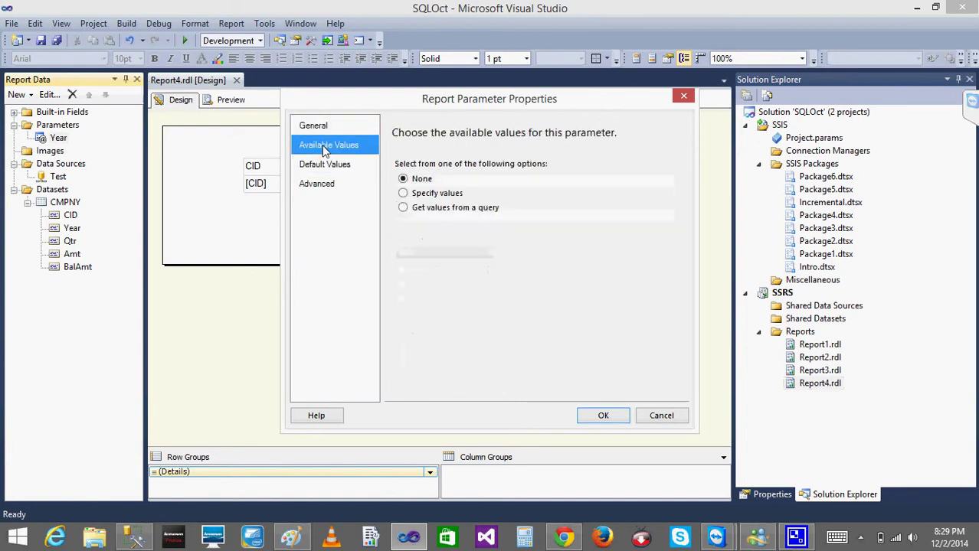
Step: Specify 2011 as the default value of the Year report parameter
left_click(320, 127)
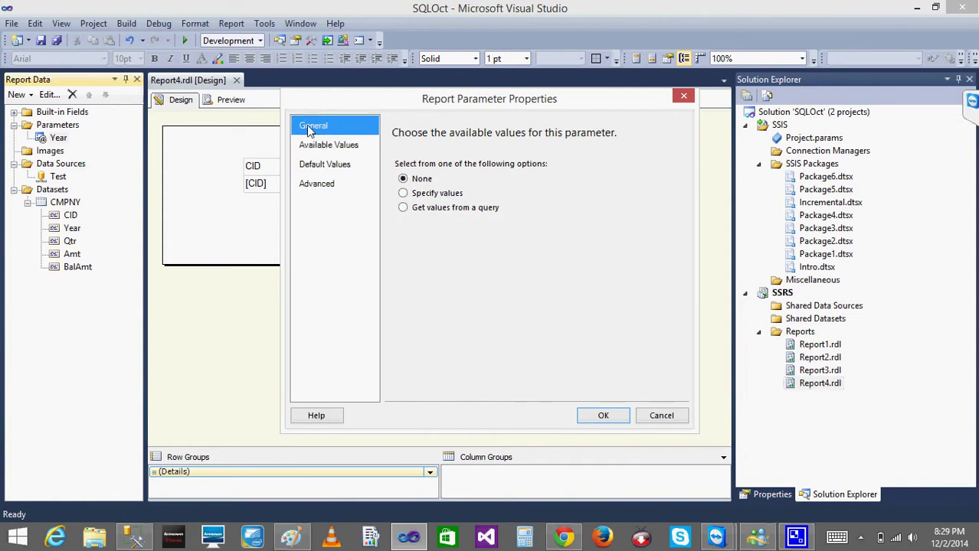
left_click(337, 165)
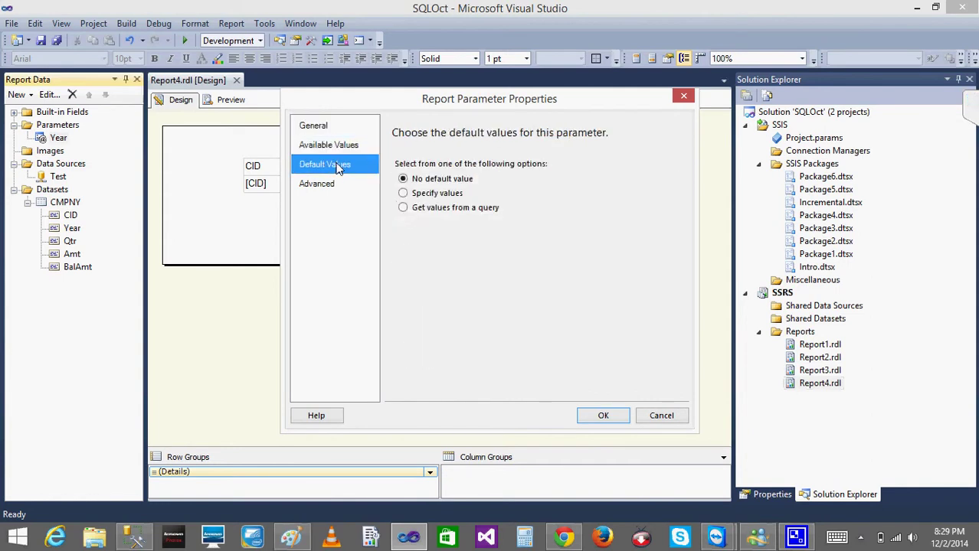
left_click(403, 195)
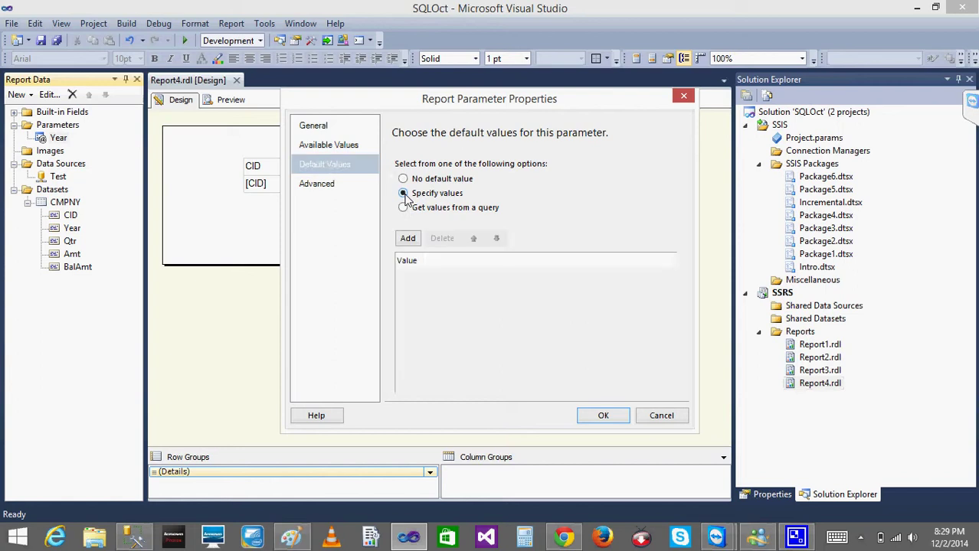
left_click(408, 237)
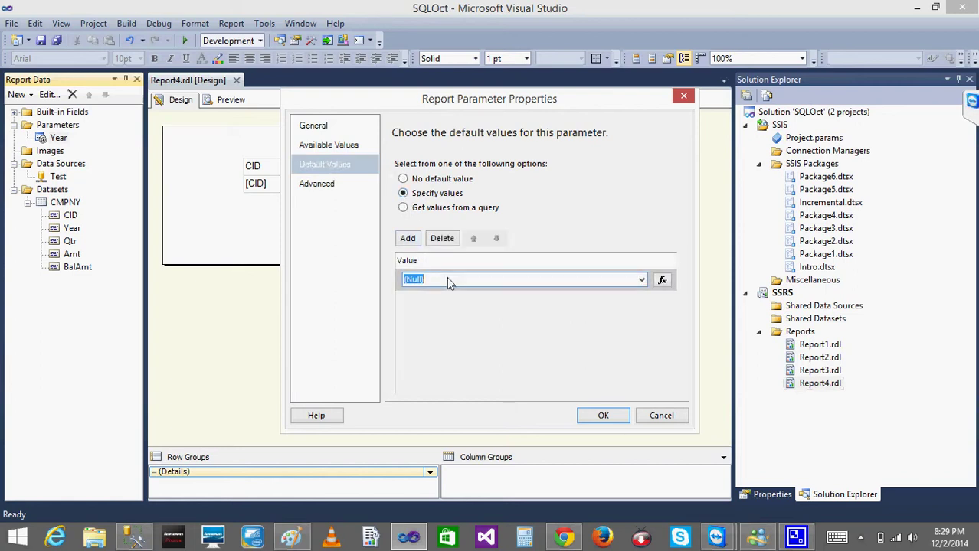
type("2011")
left_click(603, 416)
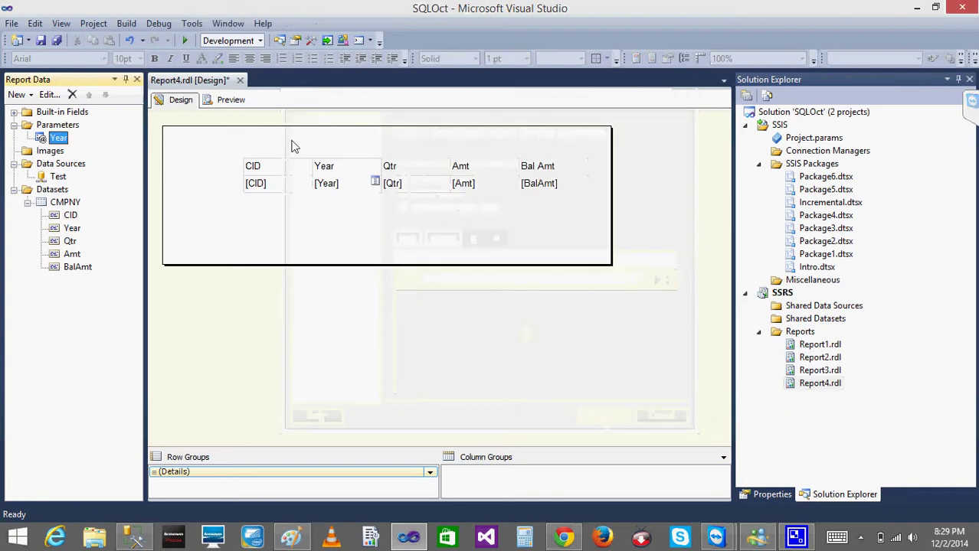
Step: Preview the report with its default year and review the Year parameter's general properties
left_click(230, 99)
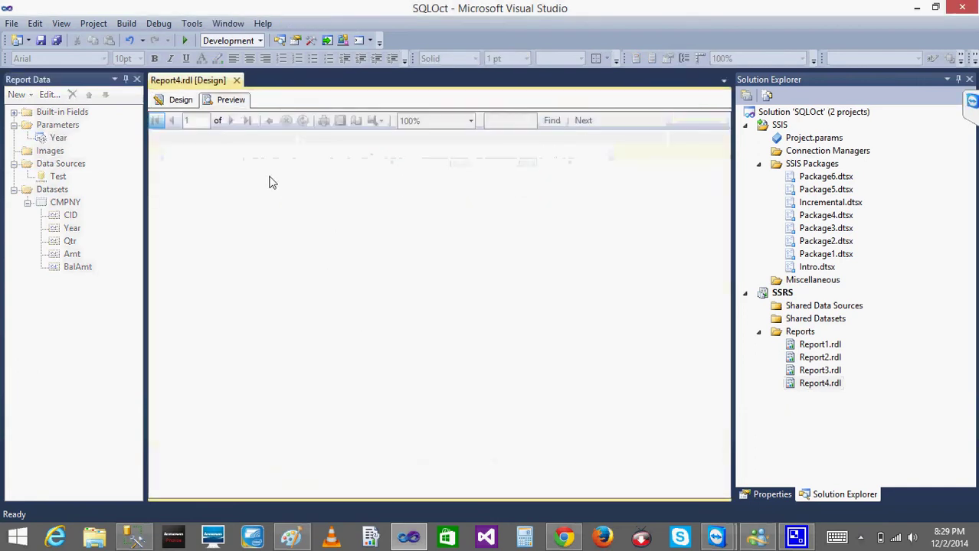
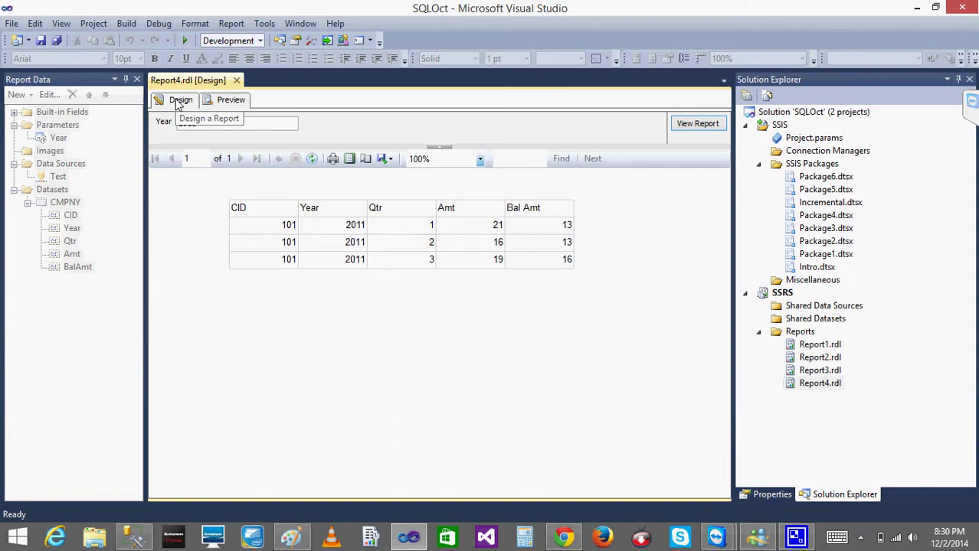
left_click(177, 102)
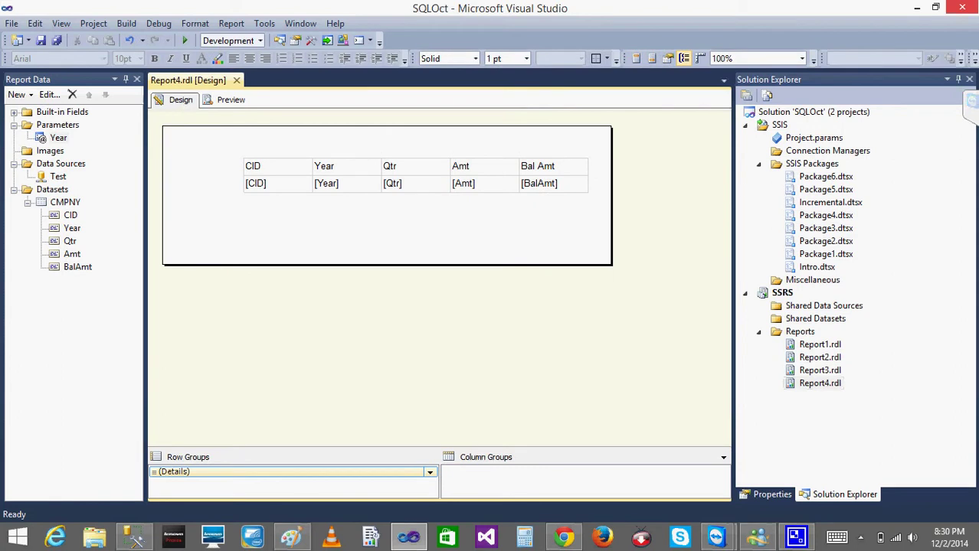
left_click(973, 104)
double_click(47, 138)
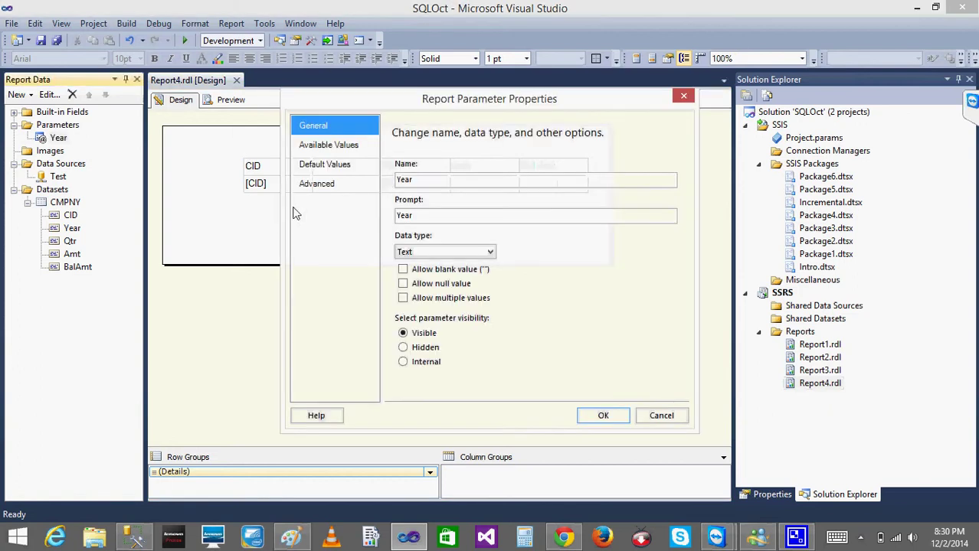
left_click(662, 416)
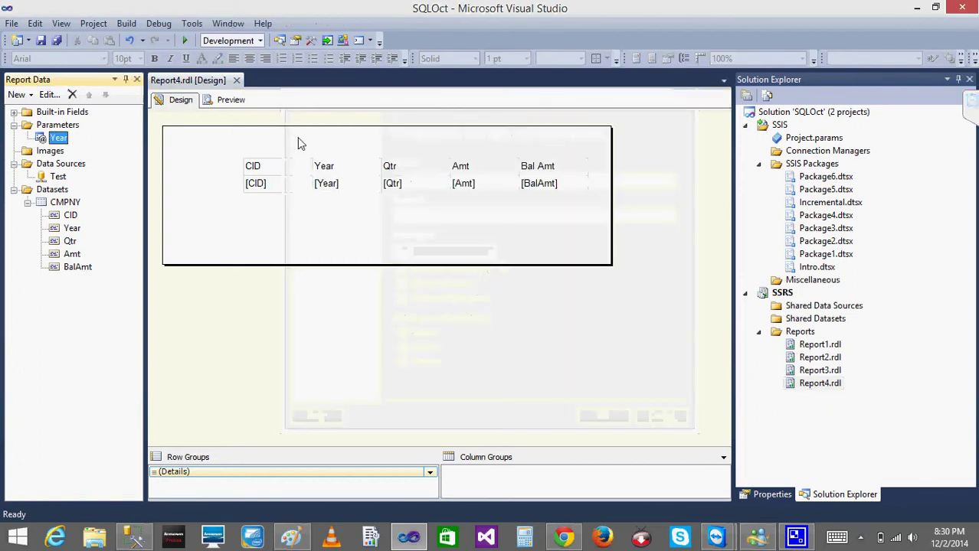
Step: Preview the report again to check the Year entry box, and view the distinct Year query results in SQL Server Management Studio
left_click(231, 101)
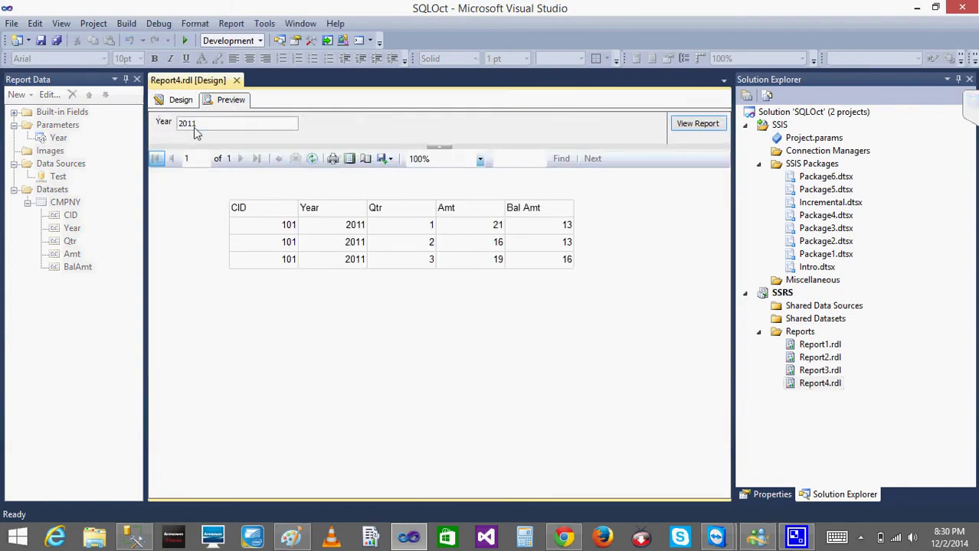
left_click(211, 125)
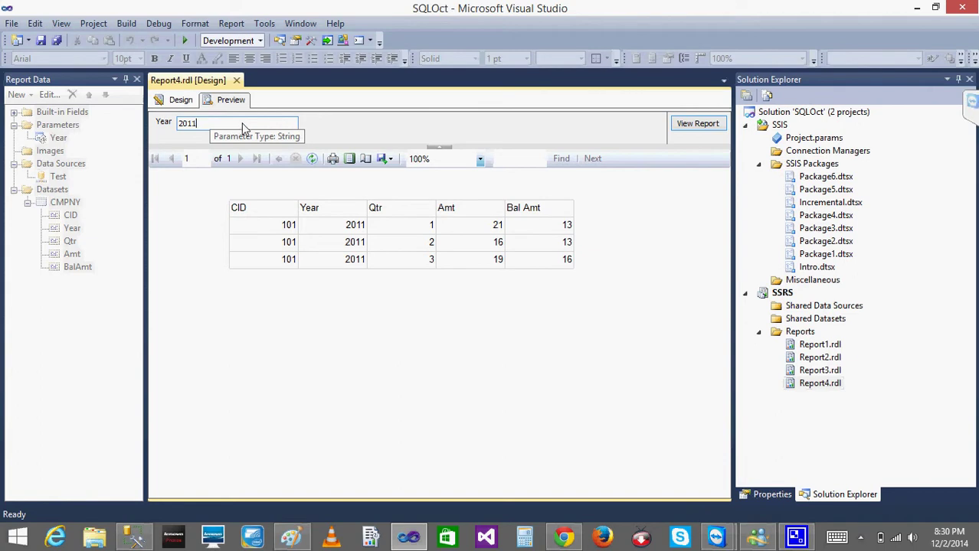
left_click(182, 101)
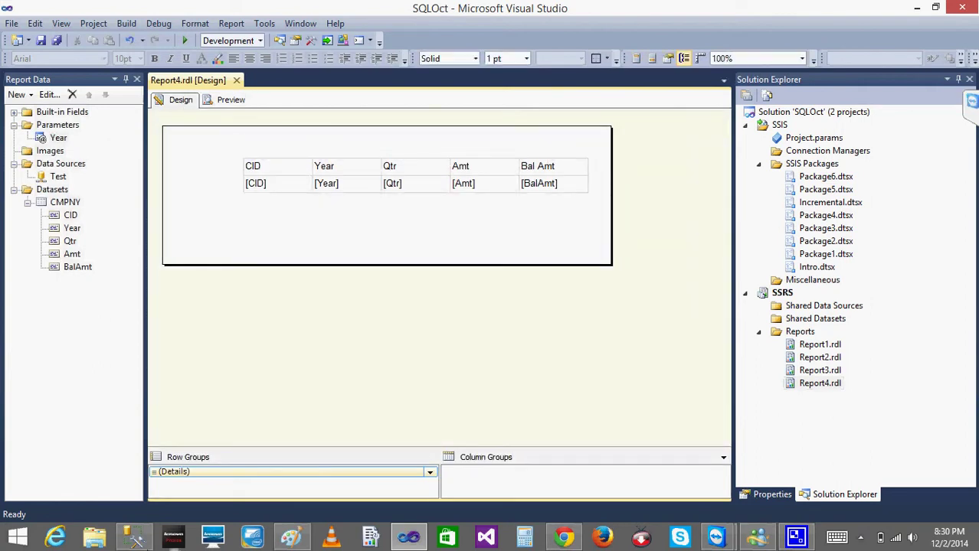
left_click(134, 540)
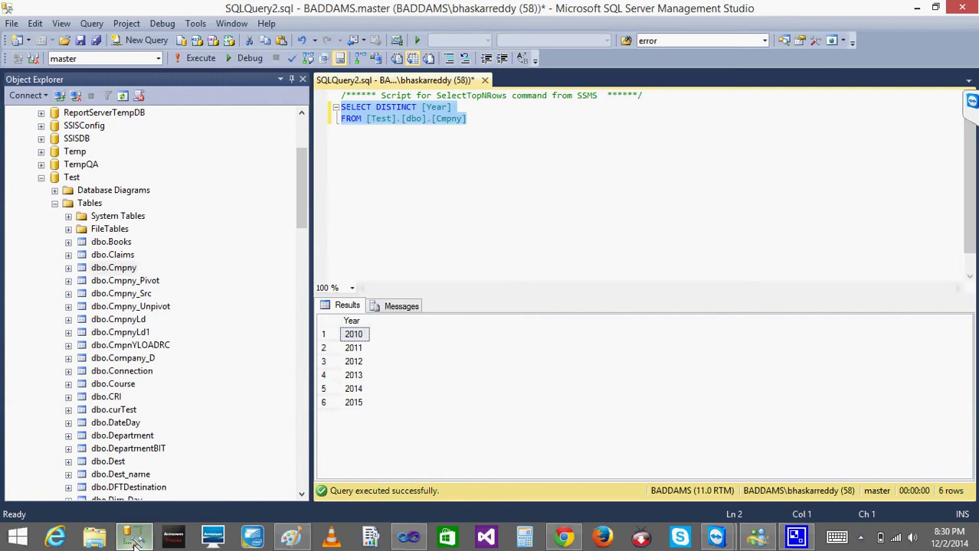
left_click(918, 7)
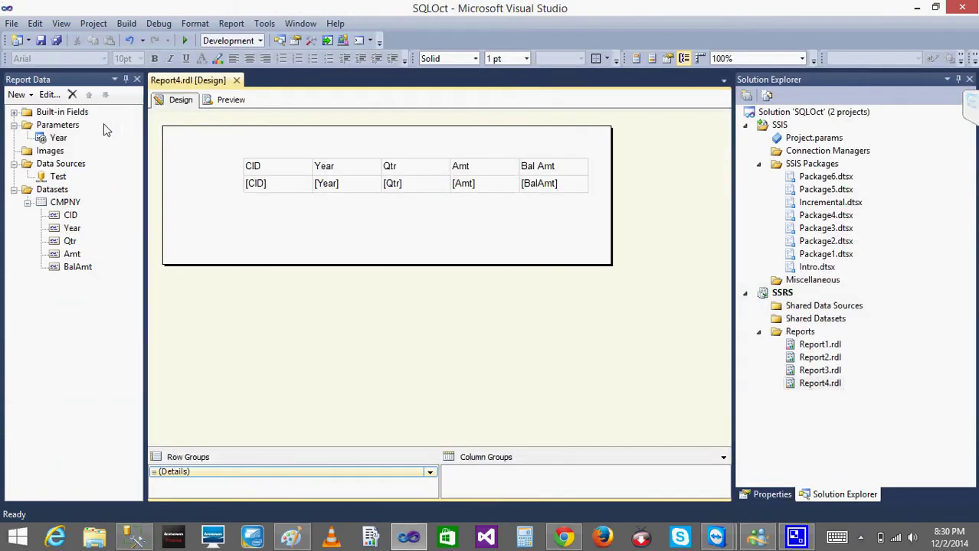
Step: Set the Year parameter's available values to be specified manually and add one labelled Year 2010 with value 2010
left_click(57, 138)
double_click(57, 139)
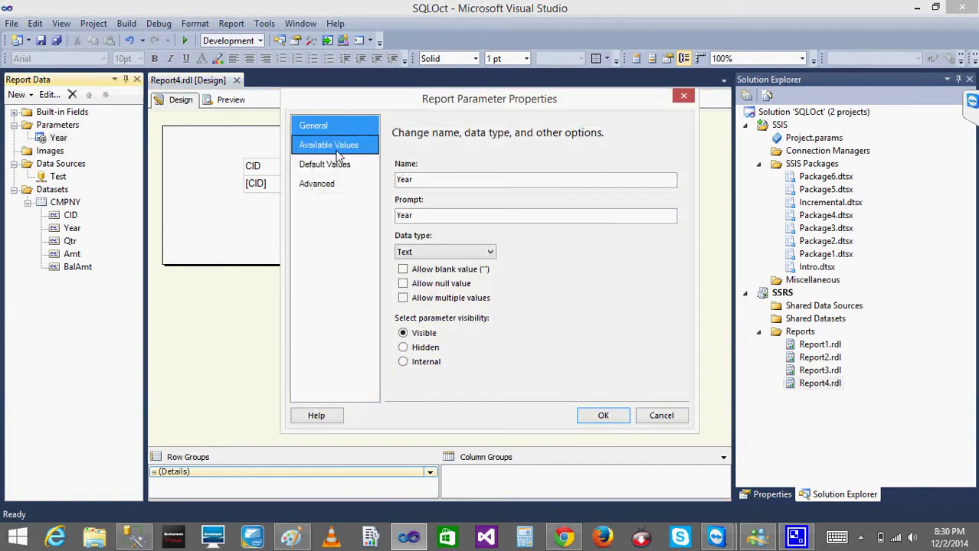
left_click(328, 147)
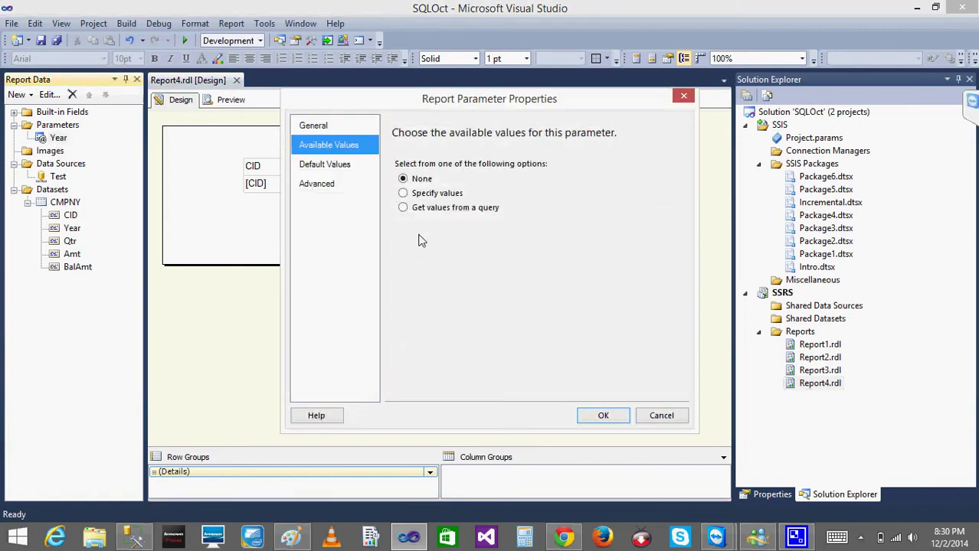
left_click(403, 196)
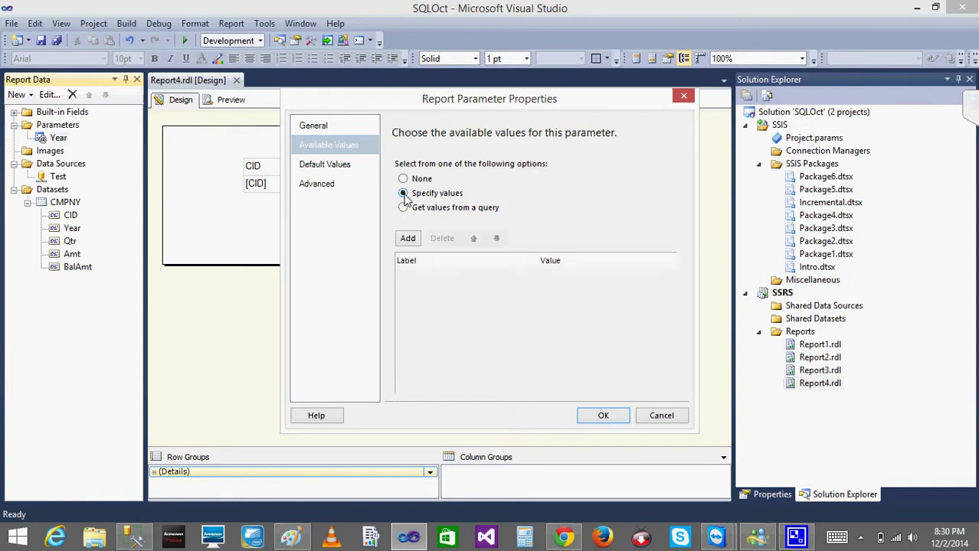
left_click(406, 239)
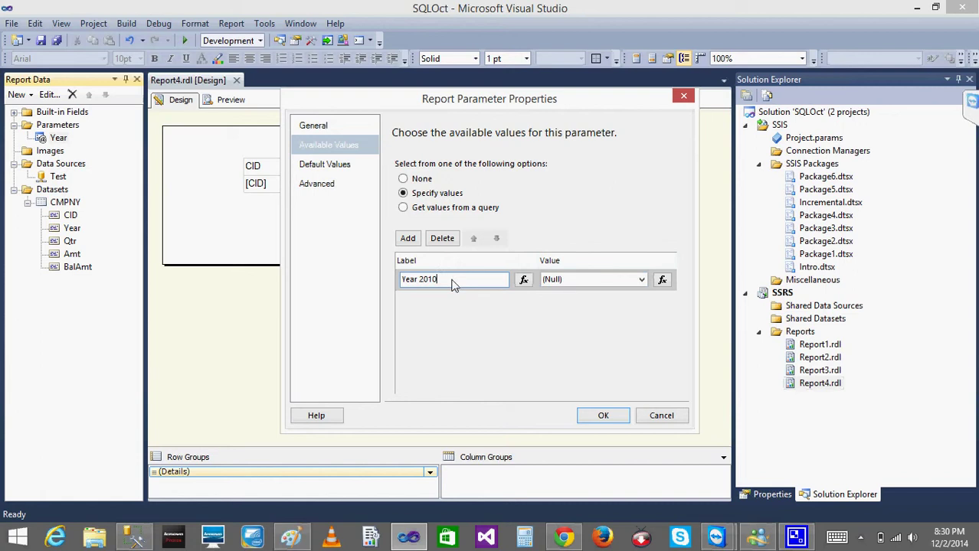
left_click(564, 282)
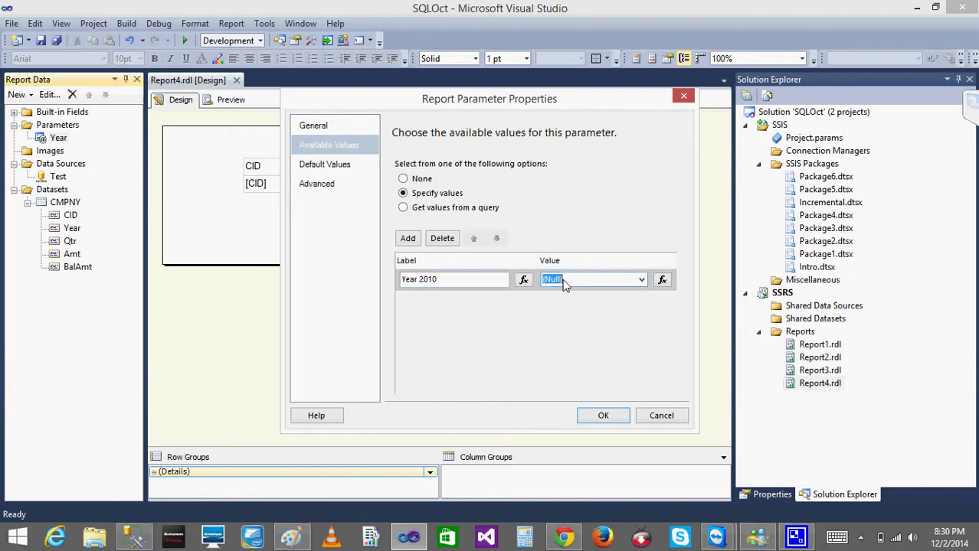
type("2010")
Step: Add a second available value labelled Year 2011 with value 2011
left_click(407, 239)
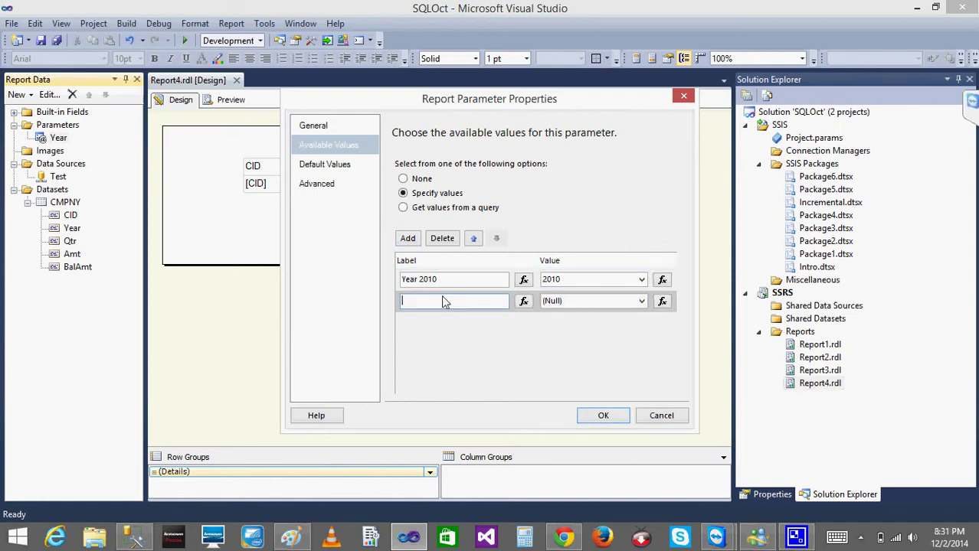
type("Year 2")
type("010")
type("1")
key("Tab")
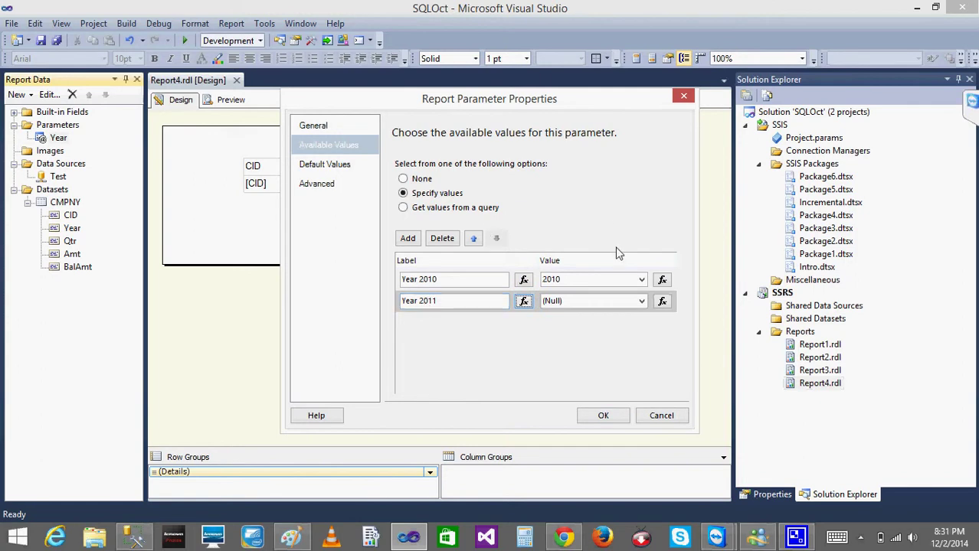
key("Tab")
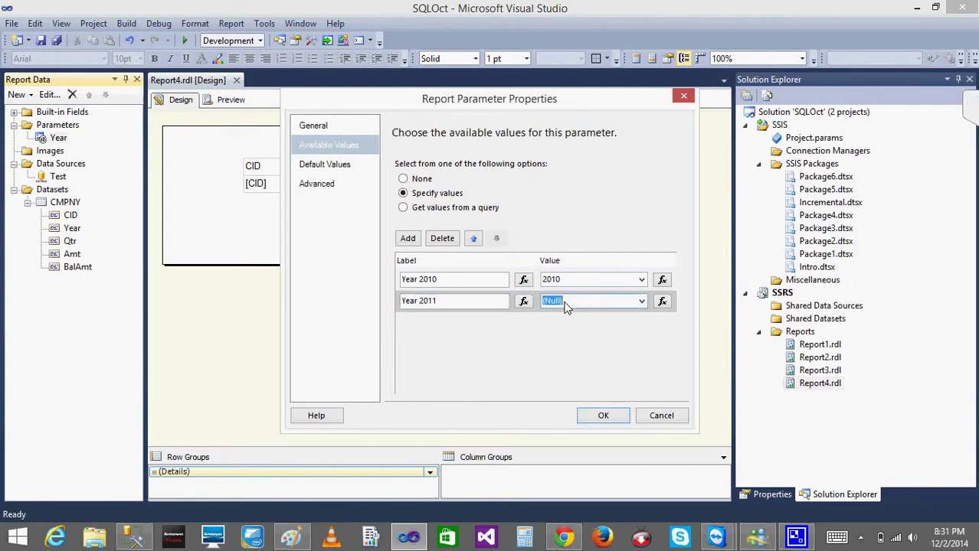
type("2011")
Step: Add a third available value labelled Year 2012 with value 2012
left_click(407, 238)
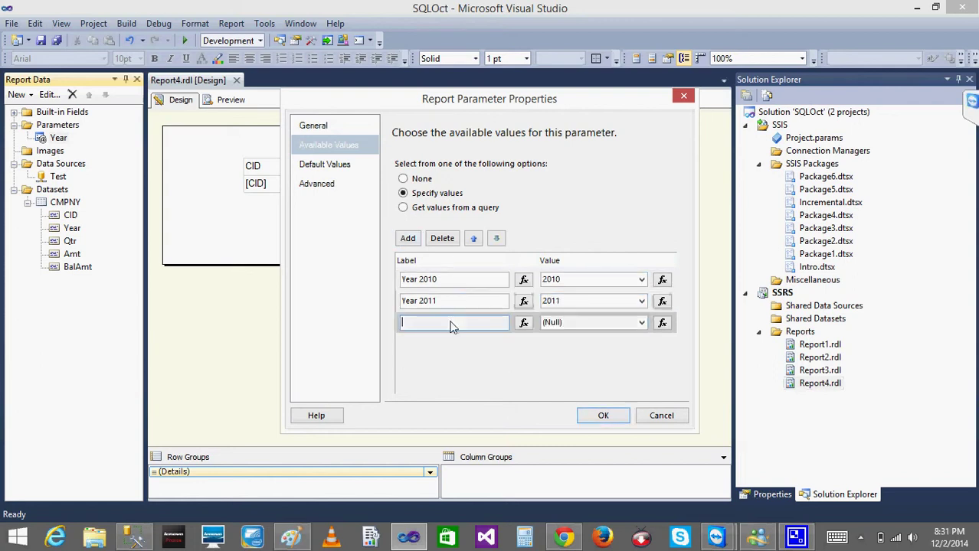
type("Year")
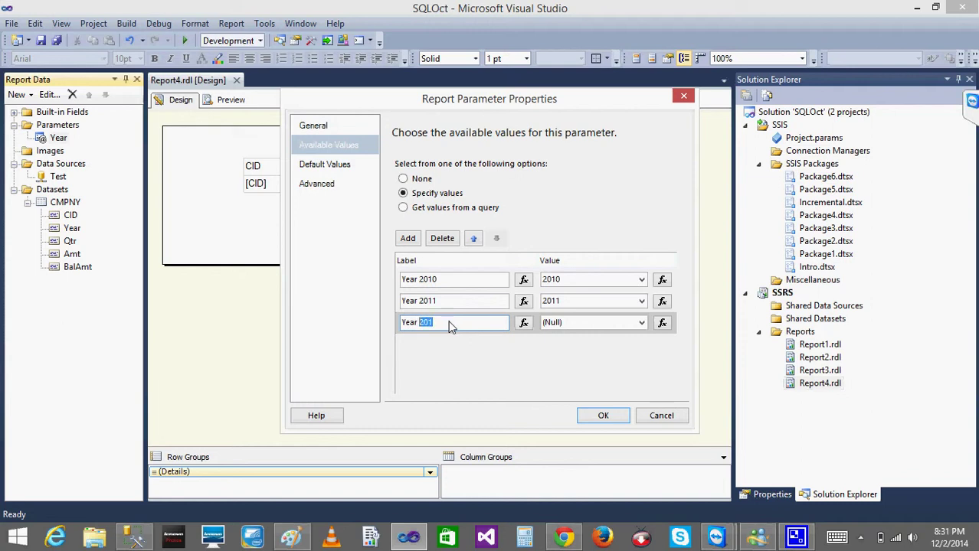
type("c")
key("ctrl+z")
key("ctrl+c")
left_click(450, 325)
type("2")
left_click(588, 327)
type("2")
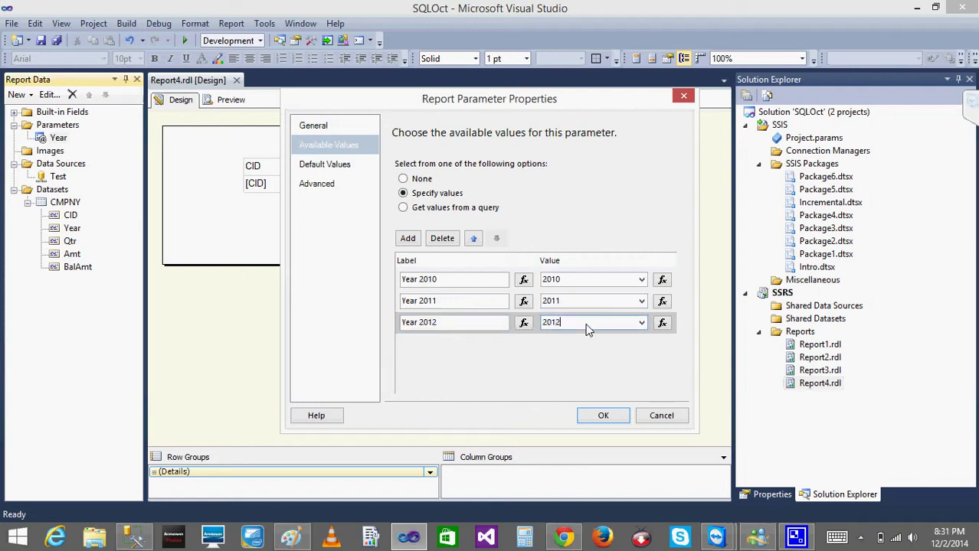
key("Tab")
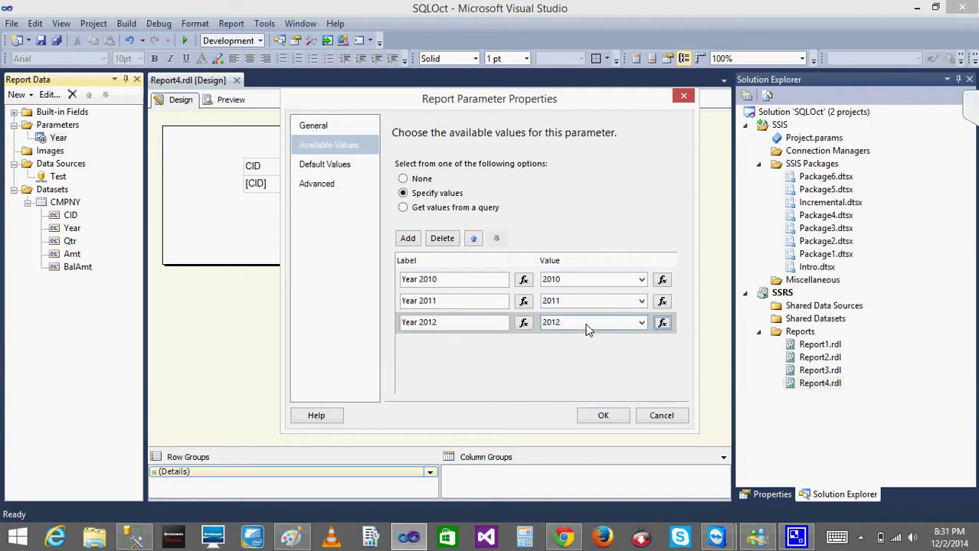
Step: Add a fourth available value labelled Year 2013 with value 2013 and apply the parameter properties
left_click(407, 238)
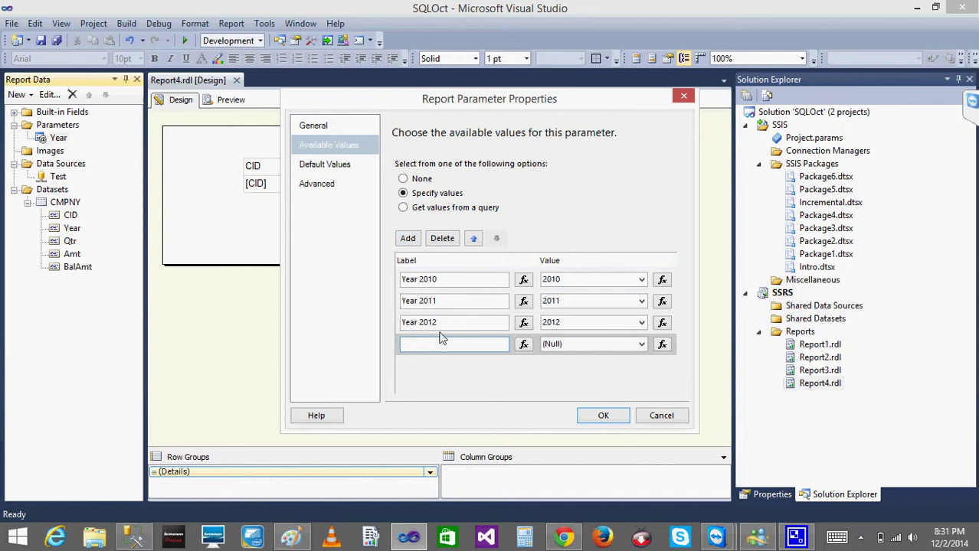
left_click(441, 329)
type("Year 201")
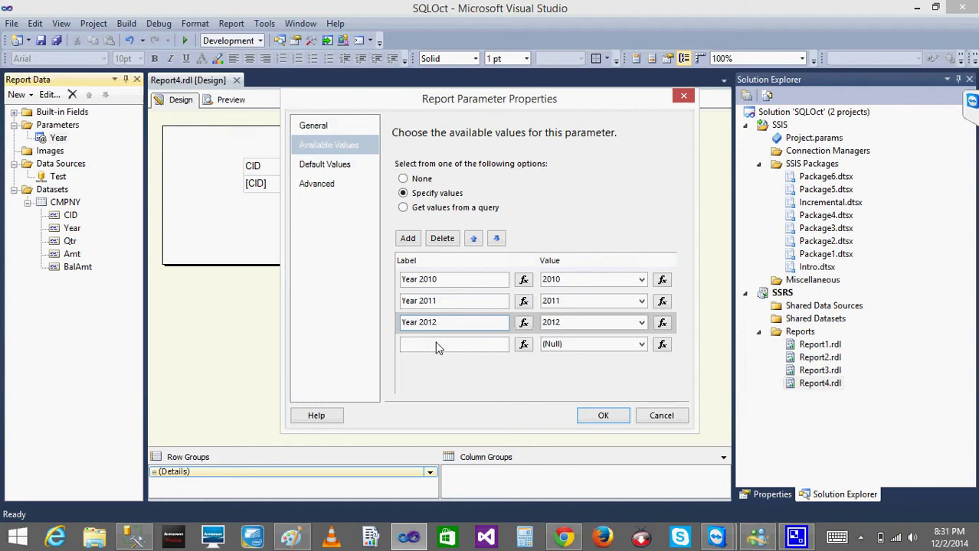
left_click(436, 344)
key("ctrl+v")
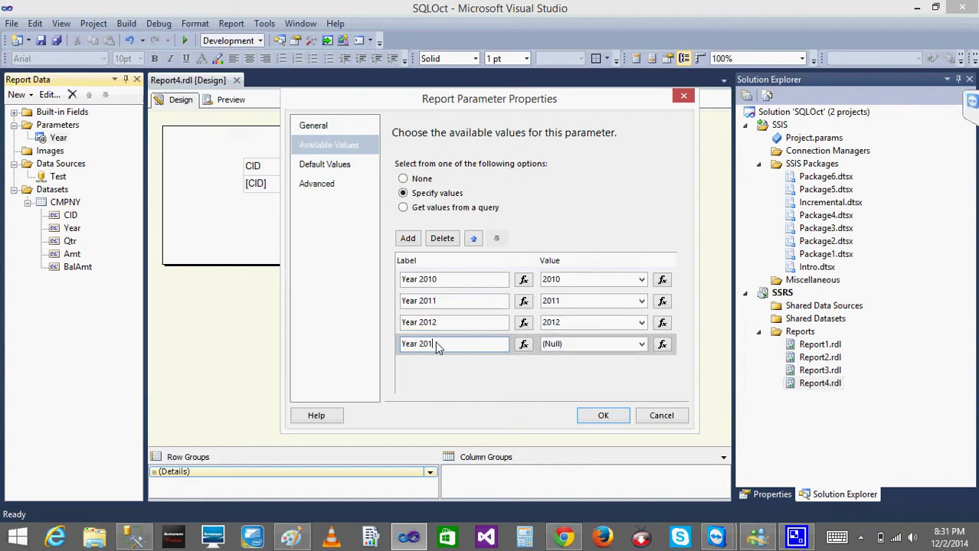
left_click(588, 349)
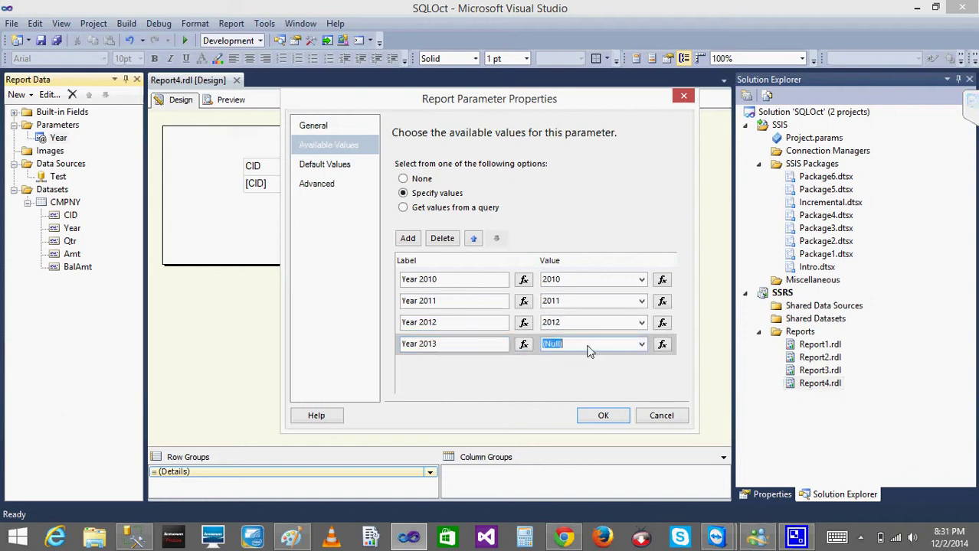
type("2013")
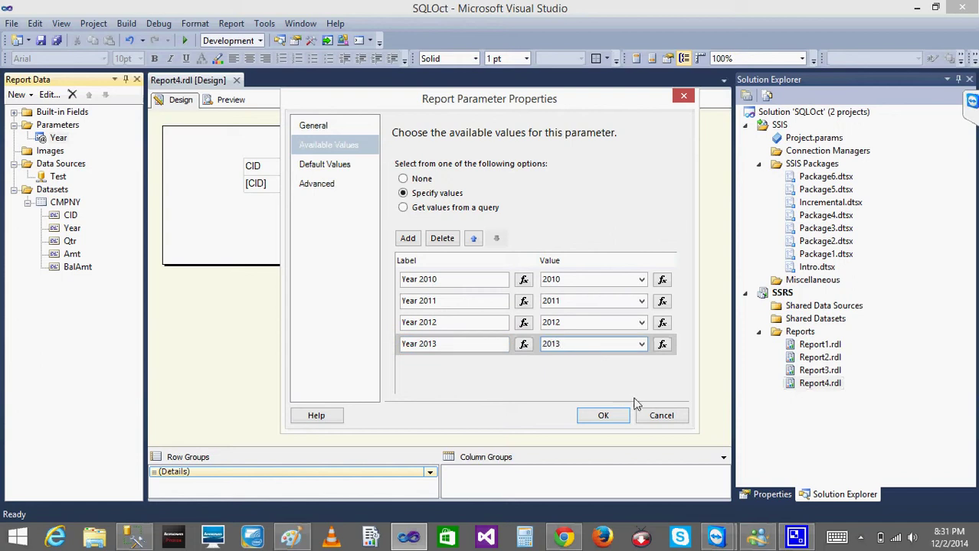
left_click(608, 417)
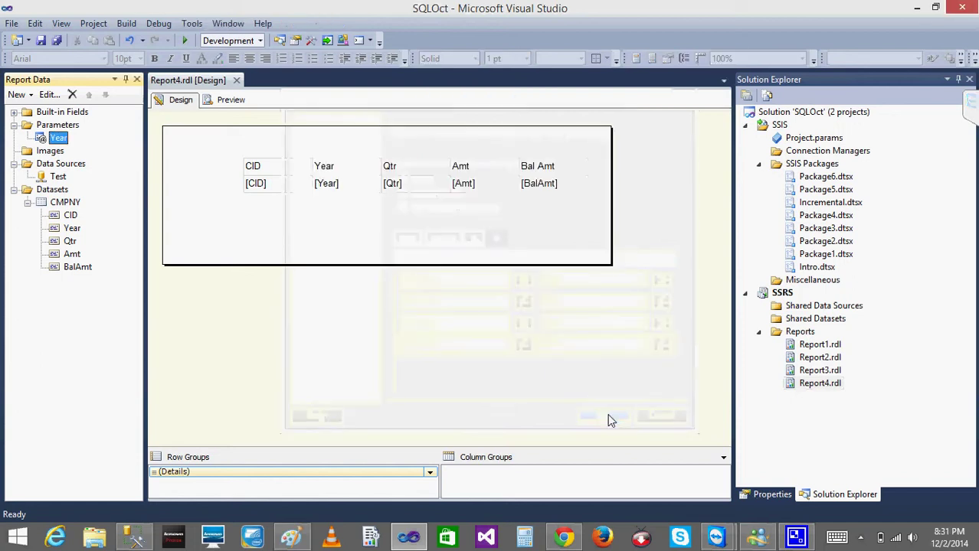
Step: Preview the report and check the choices offered for the Year parameter
left_click(220, 102)
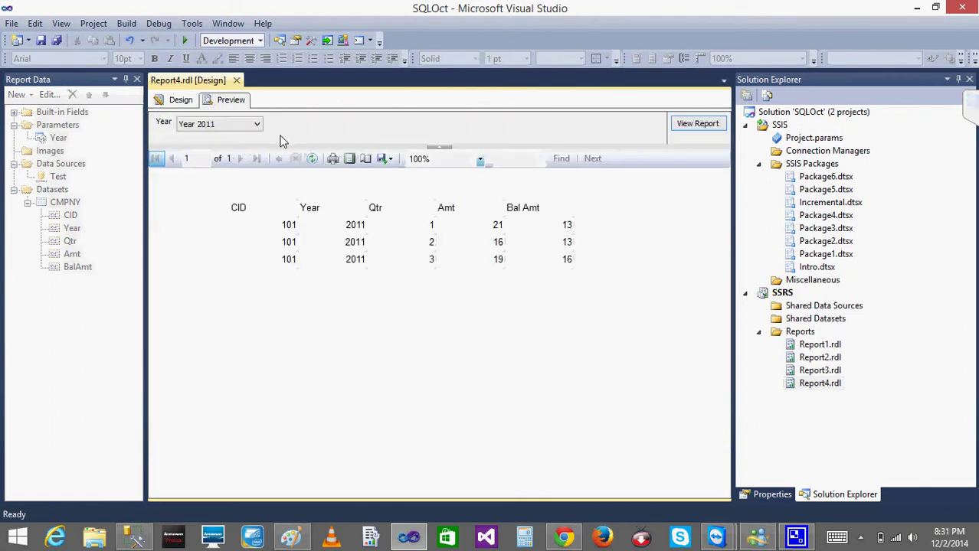
left_click(257, 124)
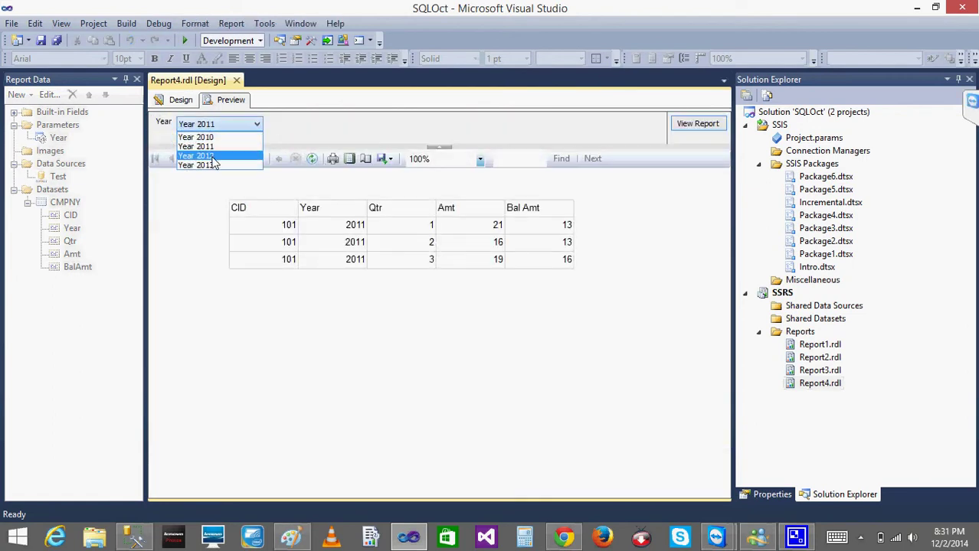
left_click(300, 115)
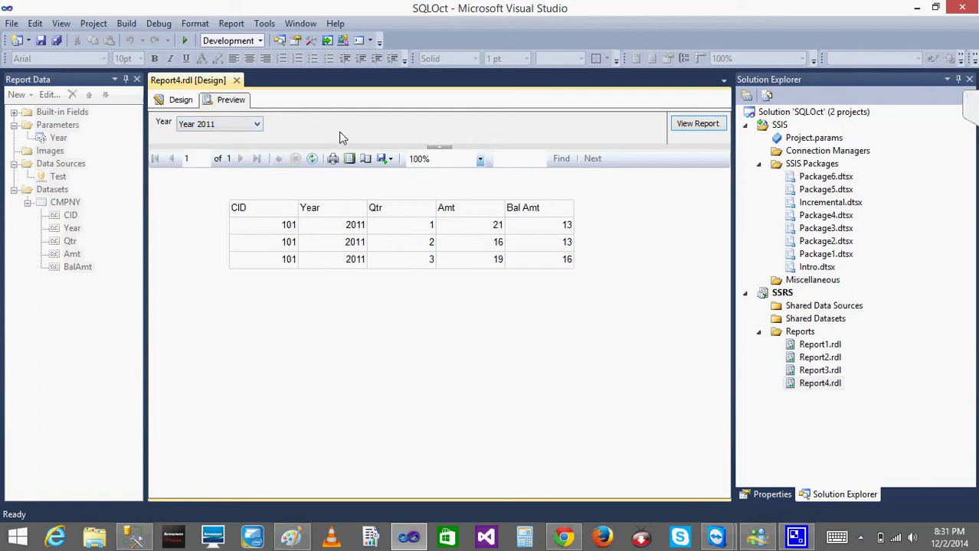
left_click(44, 140)
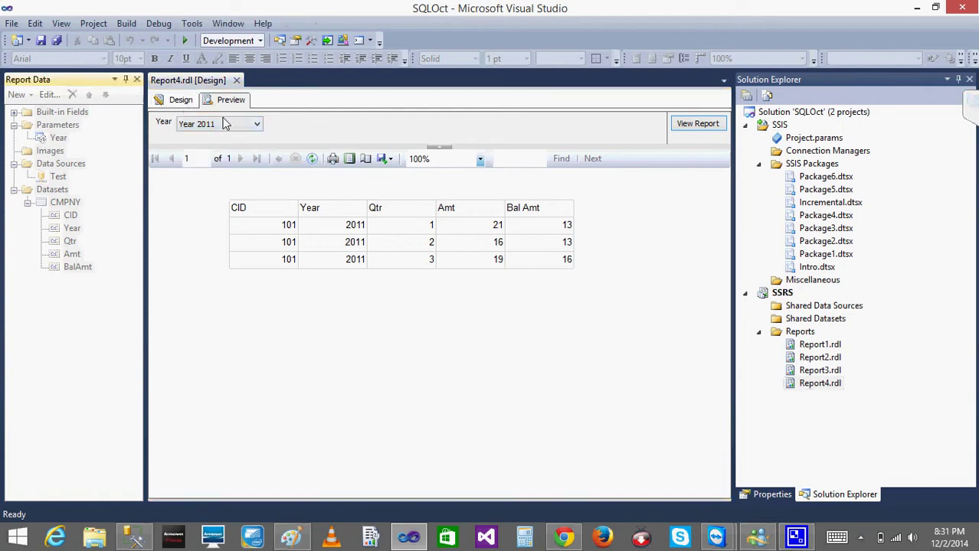
left_click(176, 100)
left_click(231, 102)
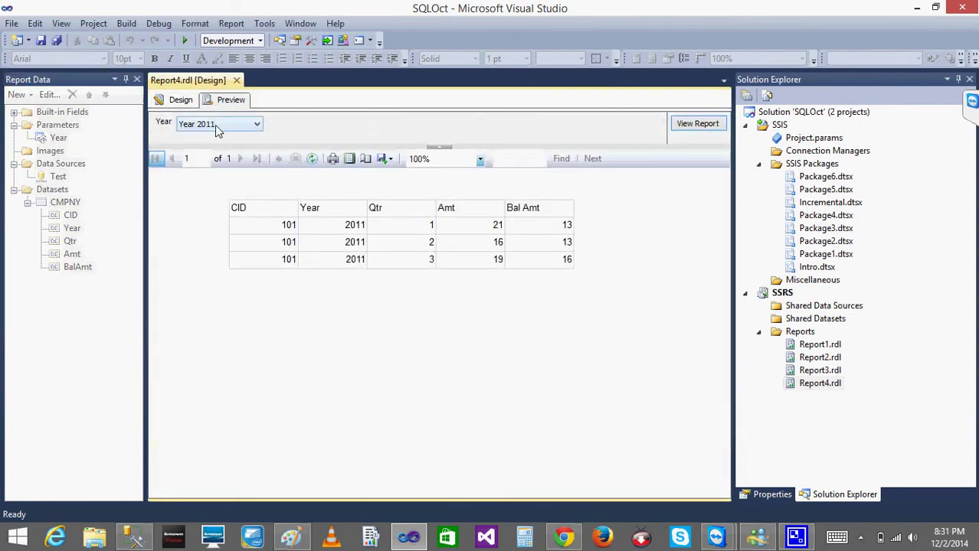
Step: Review the labels and values listed as available for the Year parameter and close its properties without changes
left_click(182, 103)
double_click(58, 138)
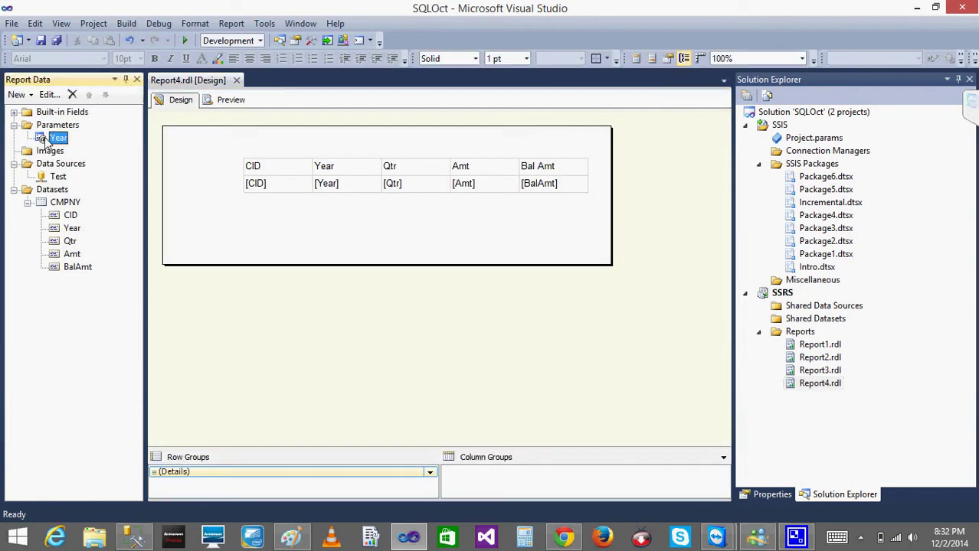
left_click(342, 150)
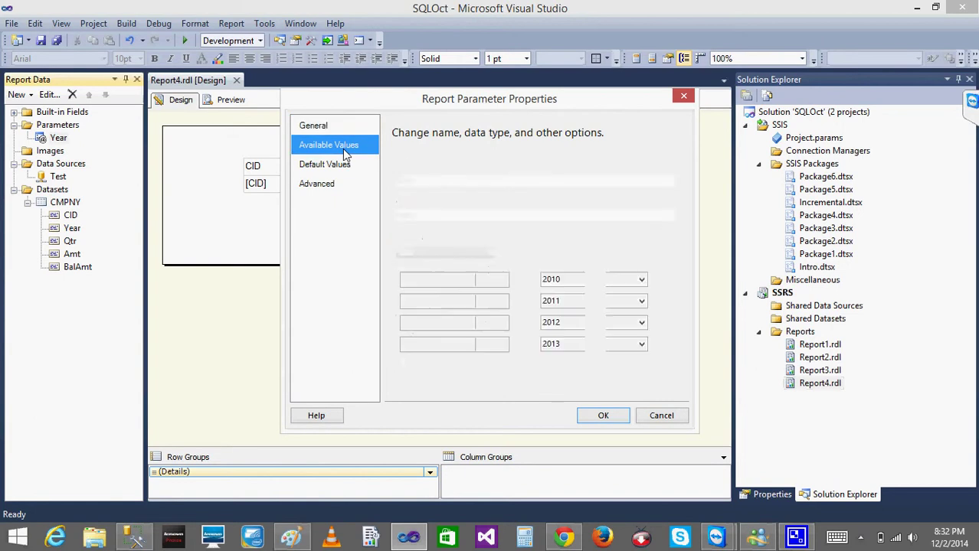
left_click(454, 279)
double_click(453, 280)
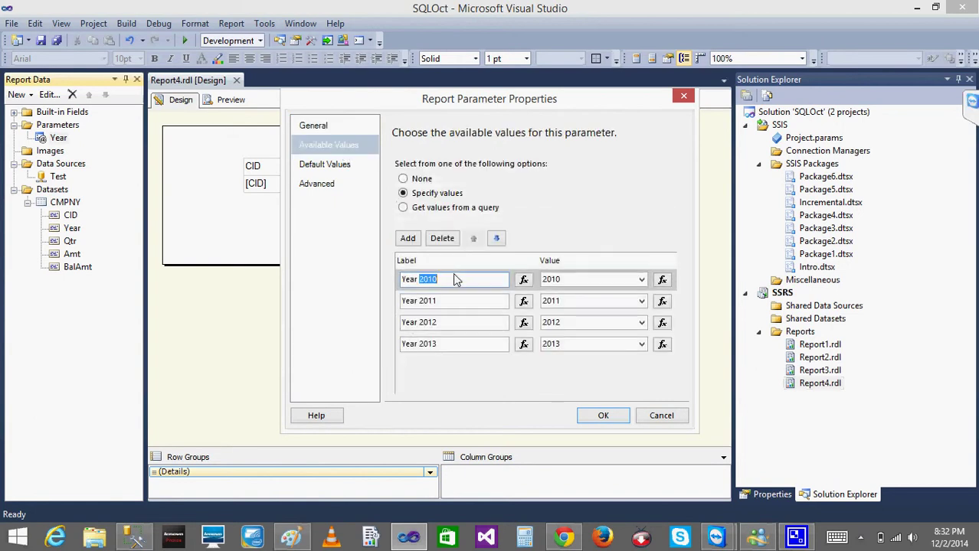
left_click_drag(452, 282, 378, 278)
left_click(559, 282)
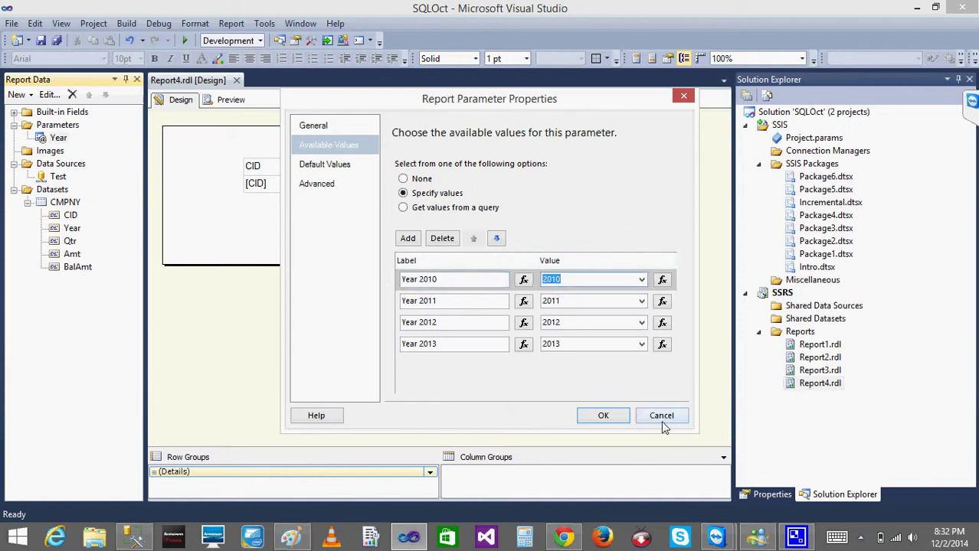
left_click(664, 419)
Step: Run the report preview for Year 2012 and again for Year 2013
left_click(231, 99)
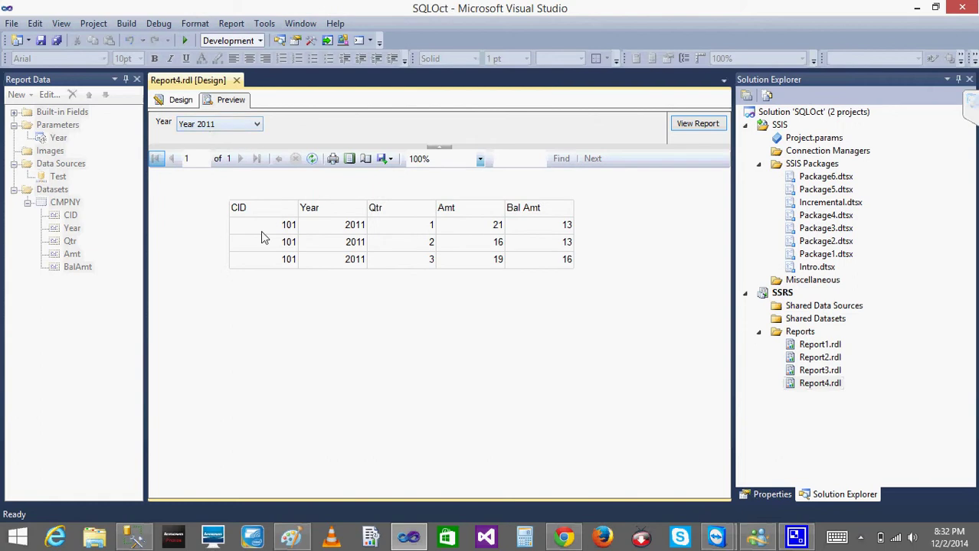
left_click(256, 125)
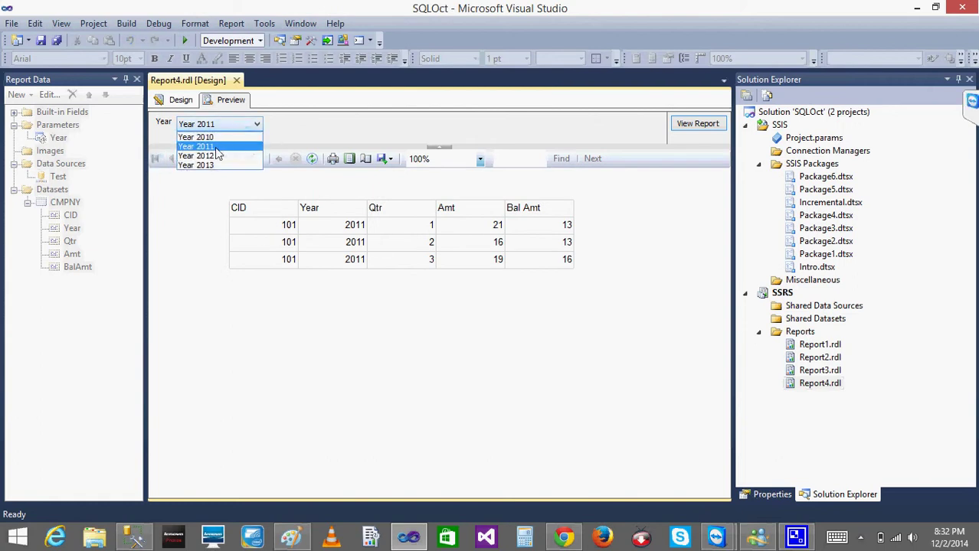
left_click(218, 153)
left_click(699, 125)
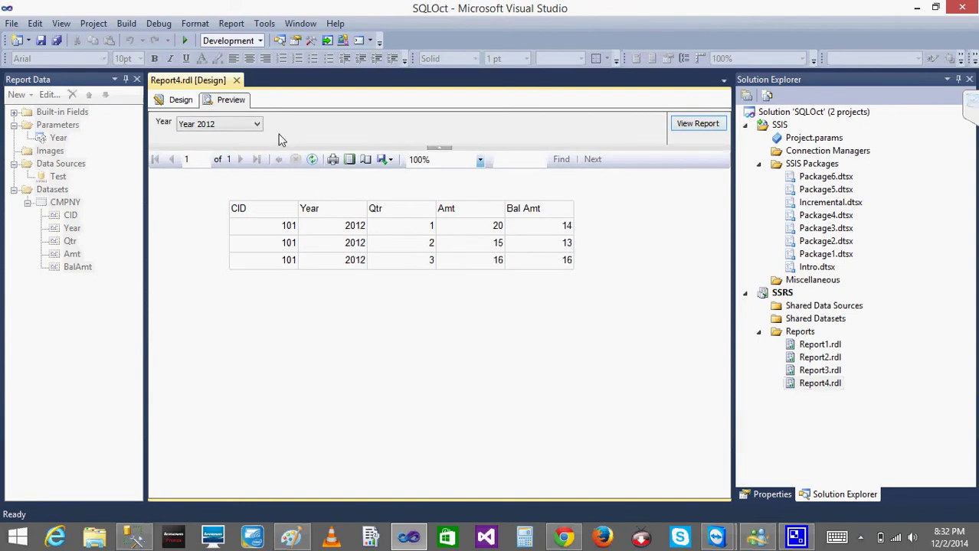
left_click(253, 126)
left_click(247, 166)
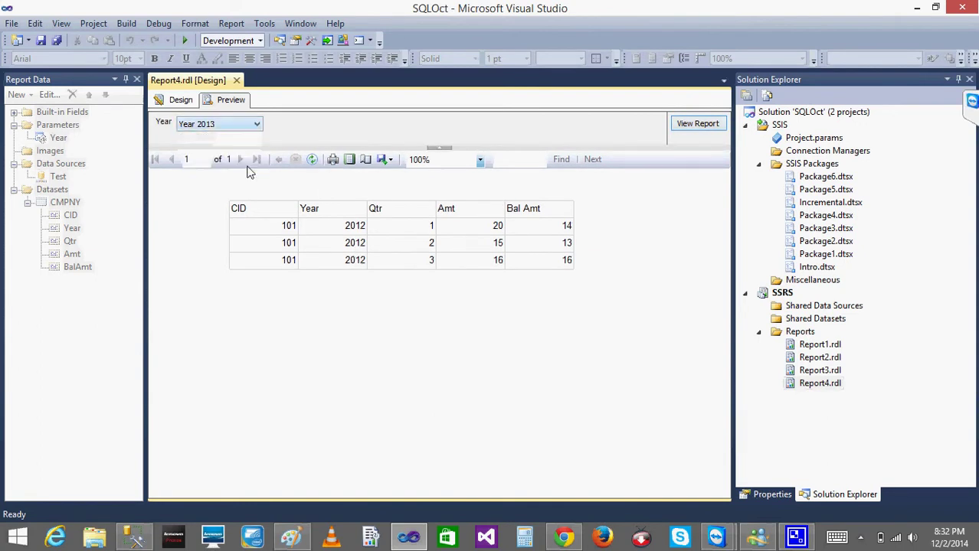
left_click(712, 126)
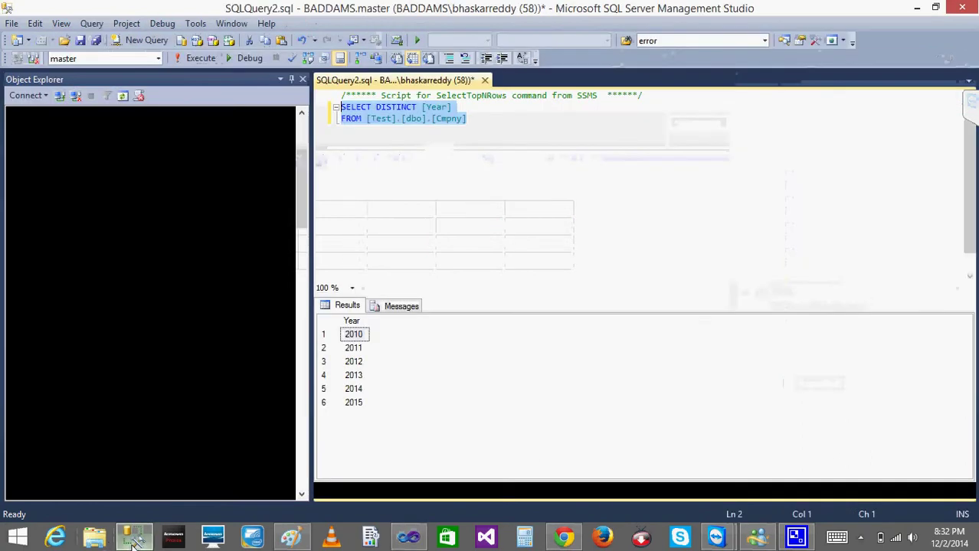
Step: Examine the distinct Year query and its results in SQL Server Management Studio, and return to the report design in Visual Studio
left_click(134, 538)
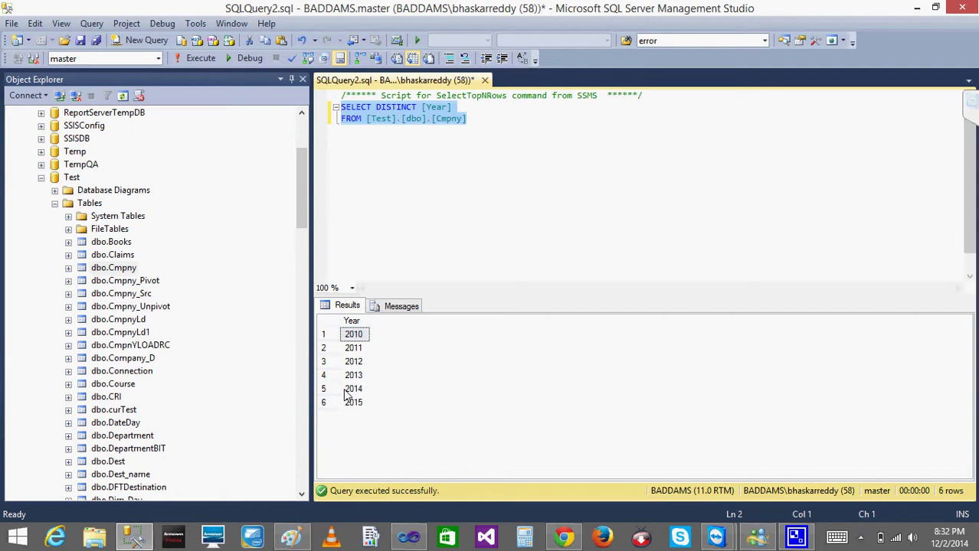
left_click(917, 8)
left_click(182, 99)
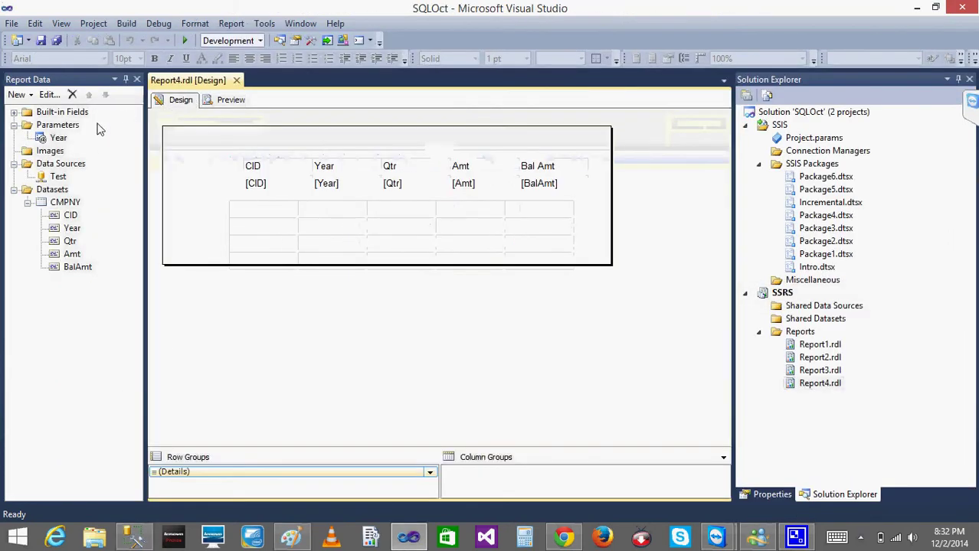
left_click(61, 138)
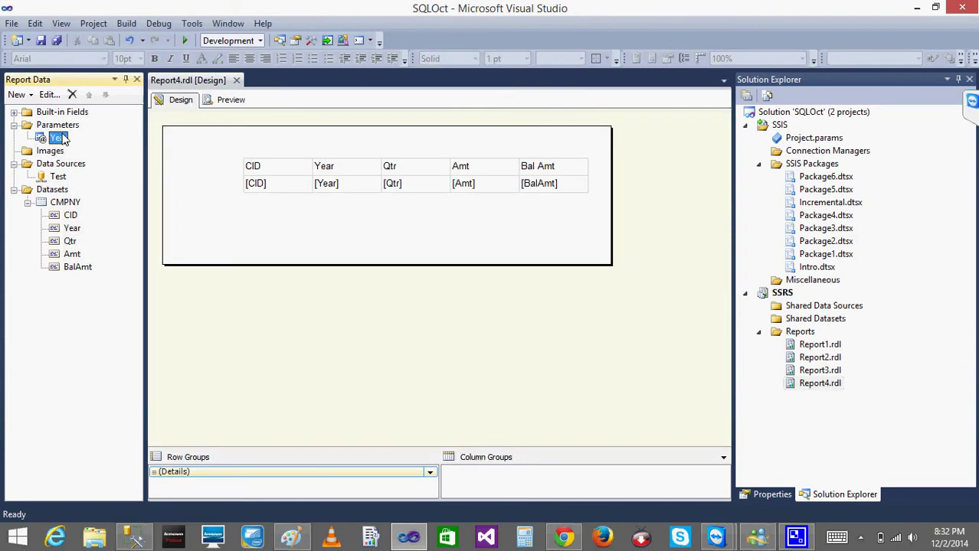
left_click(134, 538)
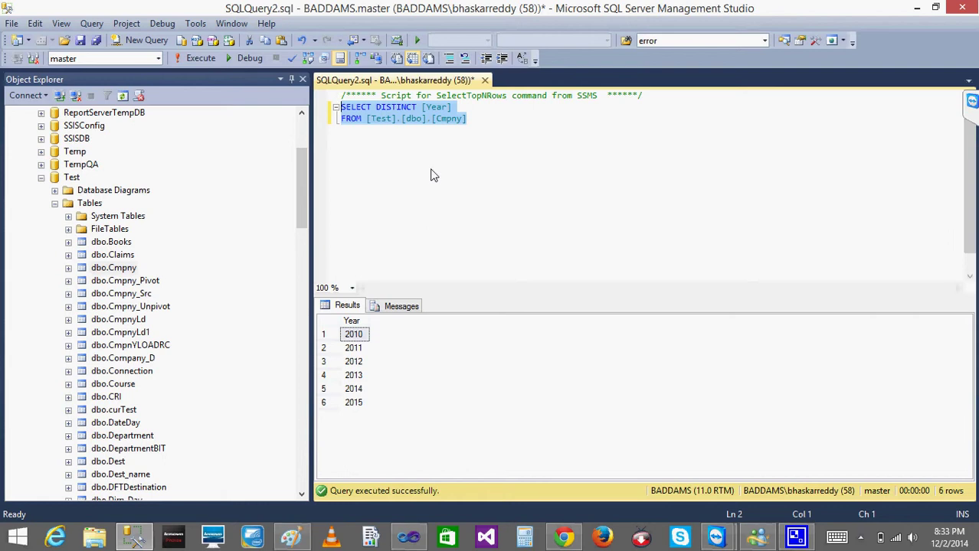
left_click(916, 8)
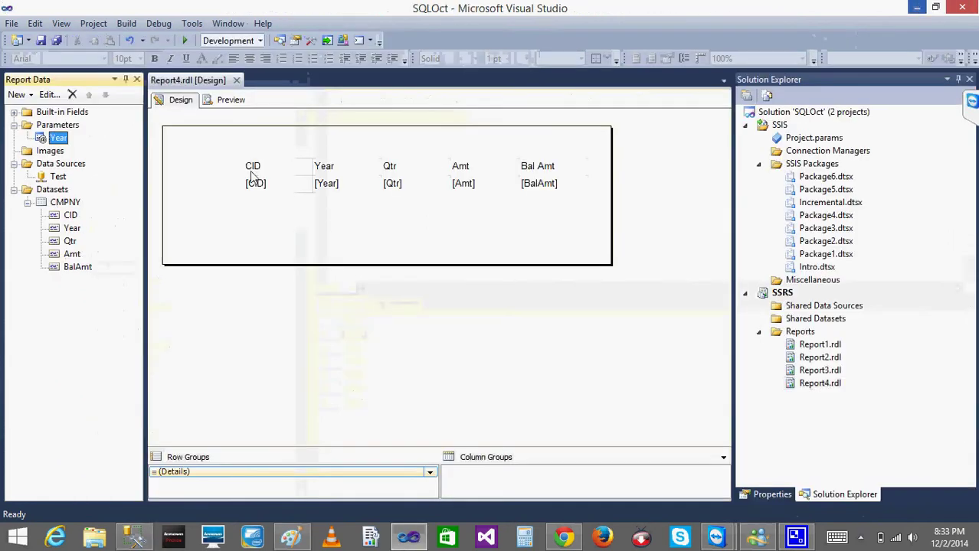
left_click(134, 538)
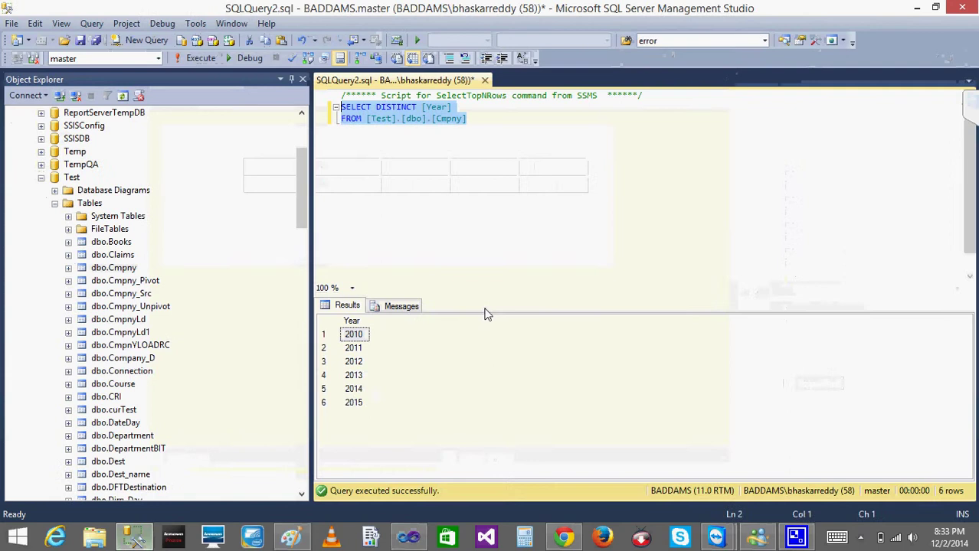
left_click(917, 8)
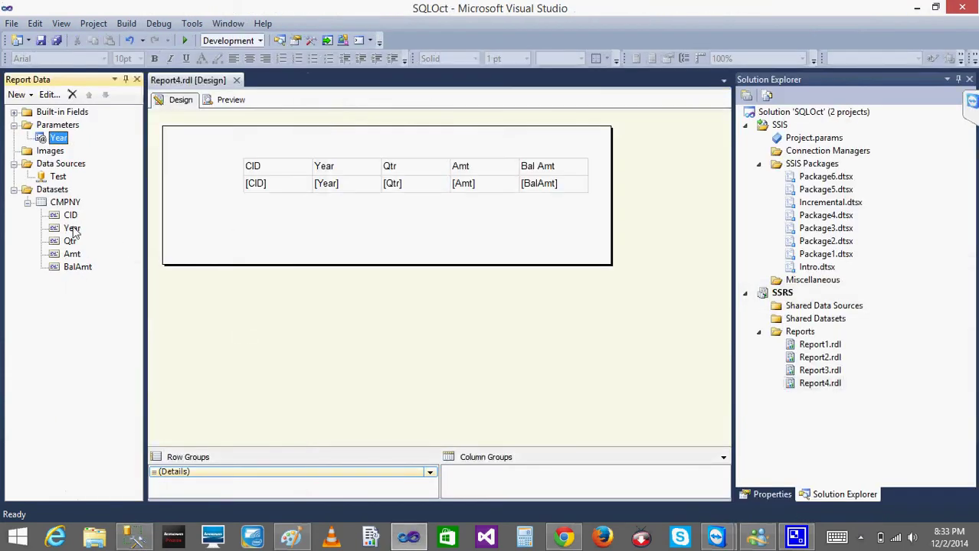
Step: Add an embedded dataset on the Test data source with the query SELECT DISTINCT [Year] FROM [Test].[dbo].[Cmpny]
right_click(53, 200)
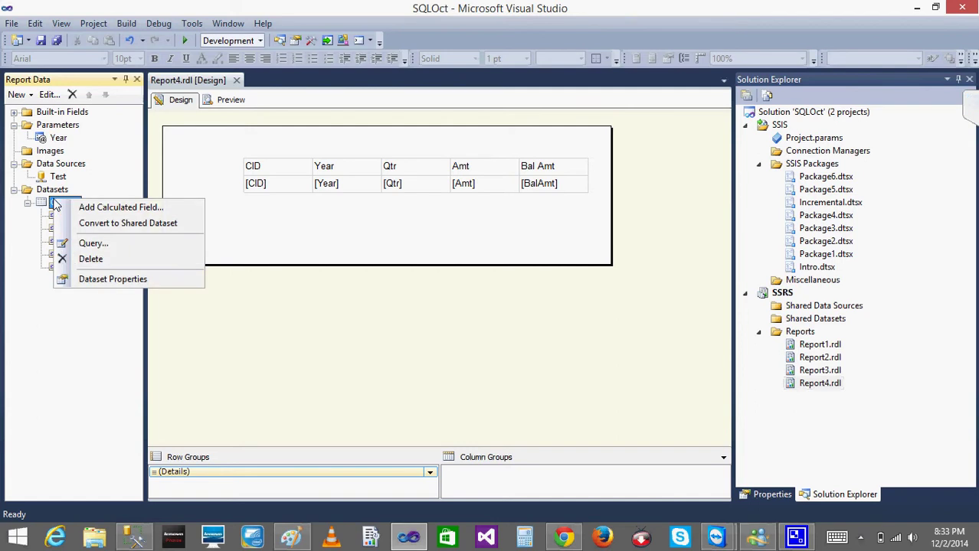
right_click(47, 190)
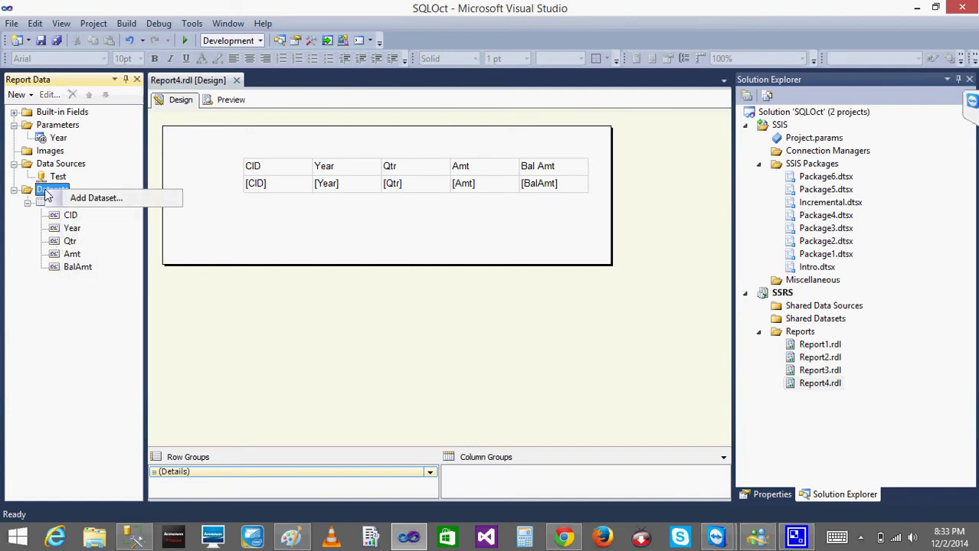
left_click(81, 197)
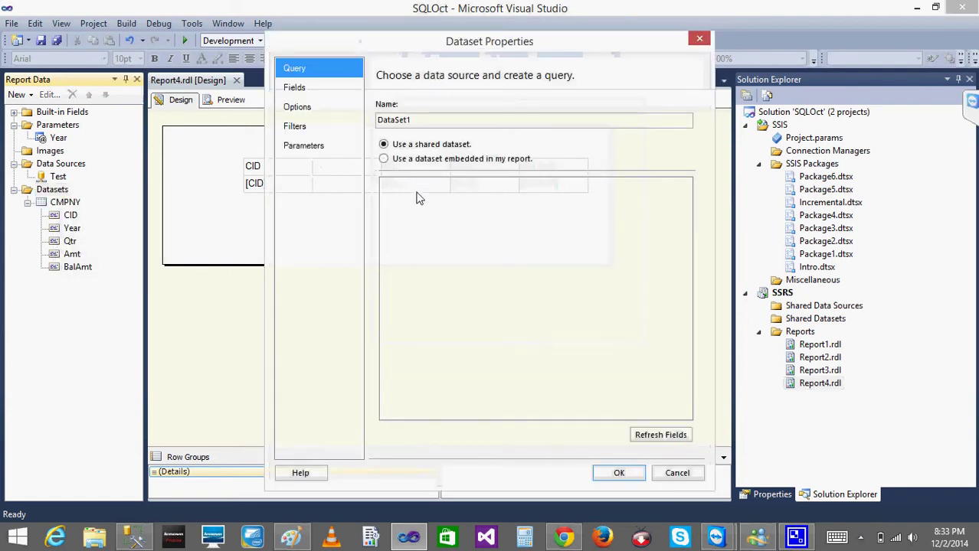
left_click(385, 159)
left_click(450, 200)
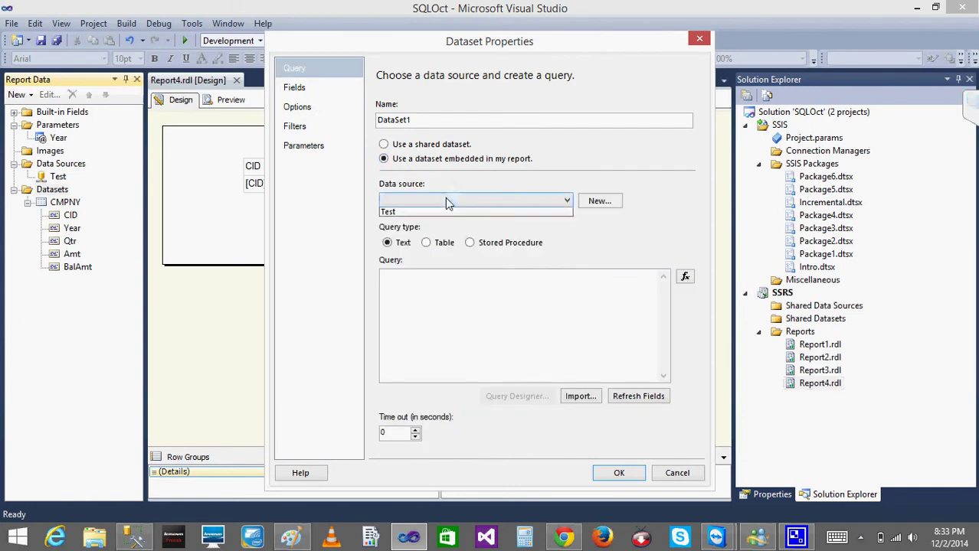
left_click(433, 215)
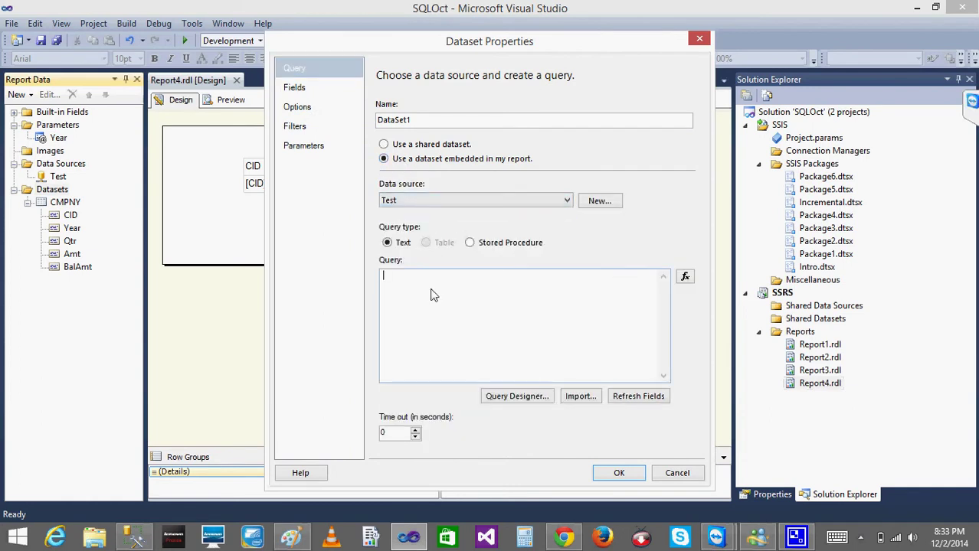
type("SELECT DISTINCT [Year] FROM [Test].[dbo].[Cmpny]")
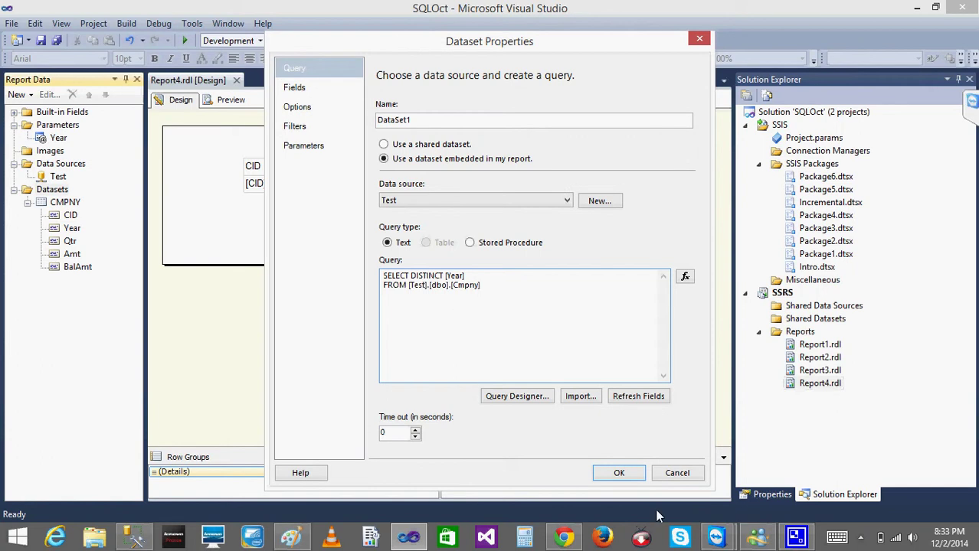
left_click(613, 473)
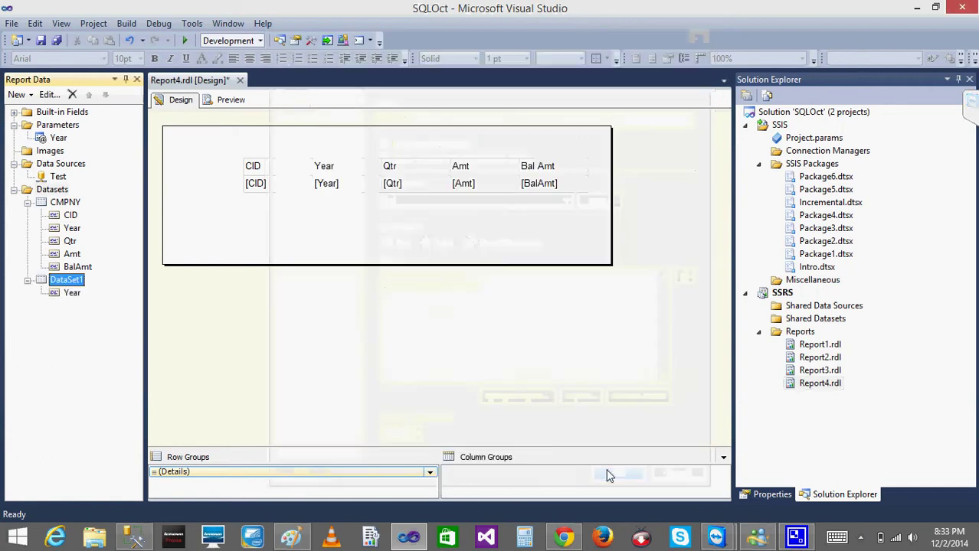
Step: Rename the new distinct-year dataset as Year
right_click(68, 283)
double_click(54, 282)
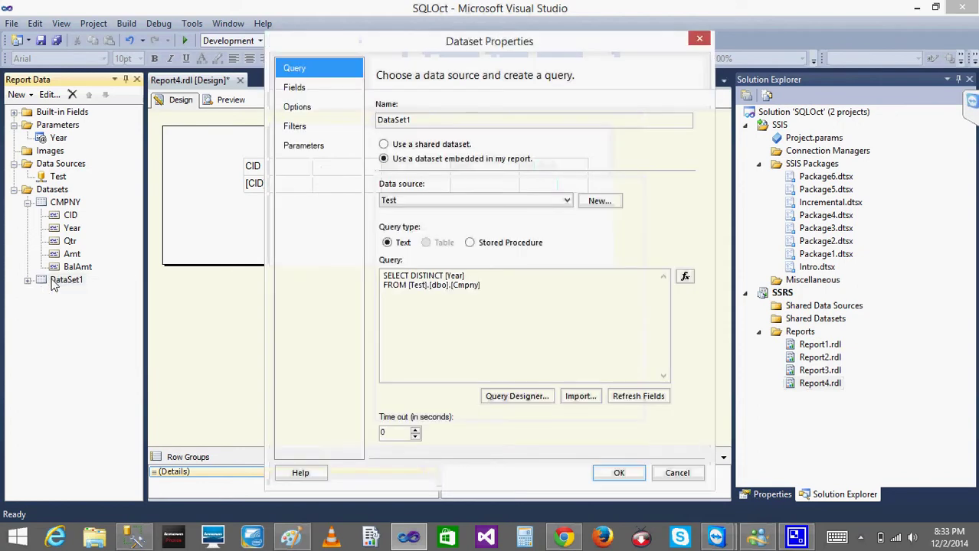
left_click(449, 124)
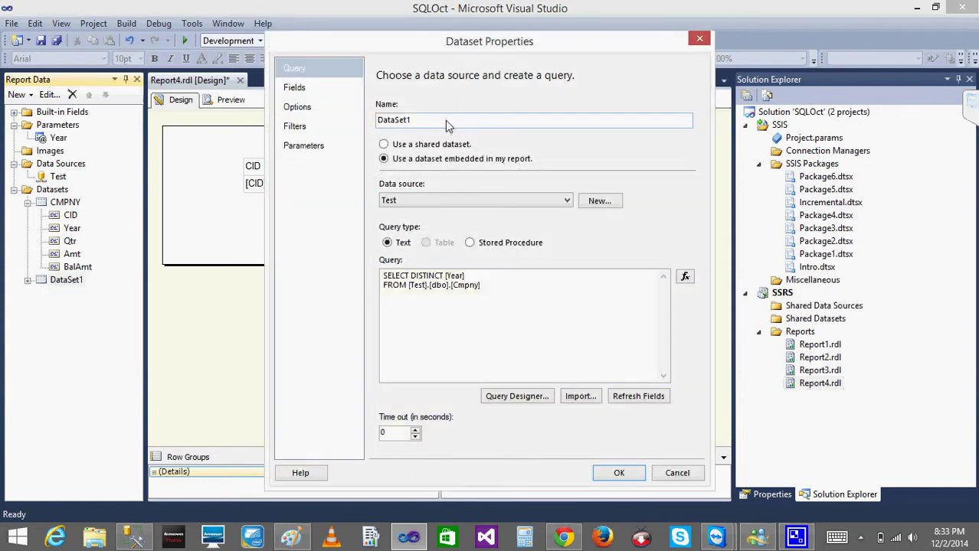
double_click(448, 125)
type("Year")
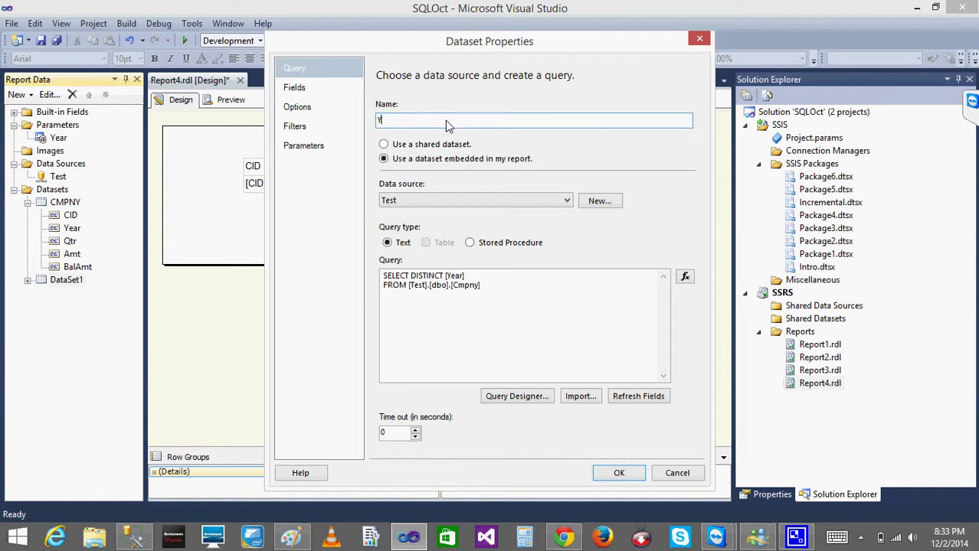
left_click(606, 475)
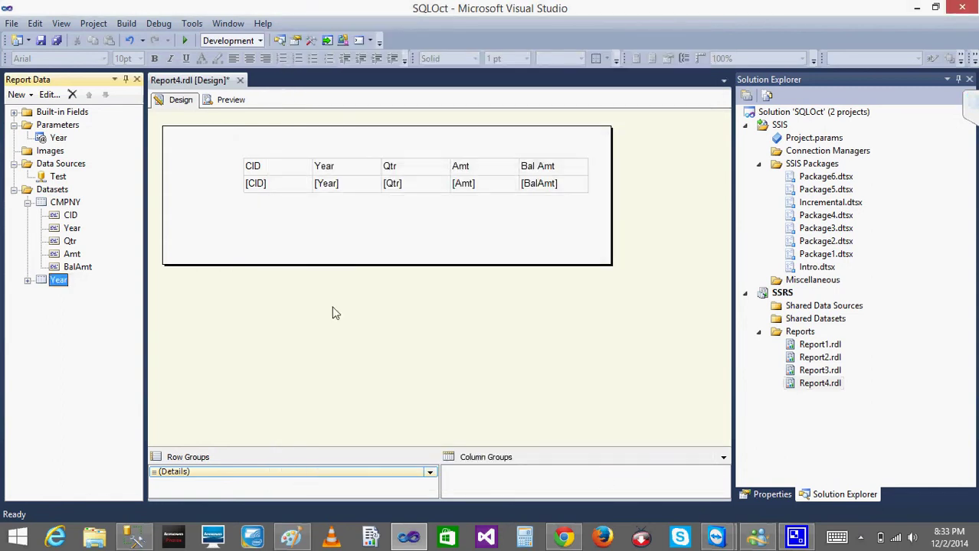
Step: Check the field of the Year dataset and collapse both the Year and CMPNY datasets
left_click(28, 281)
left_click(28, 281)
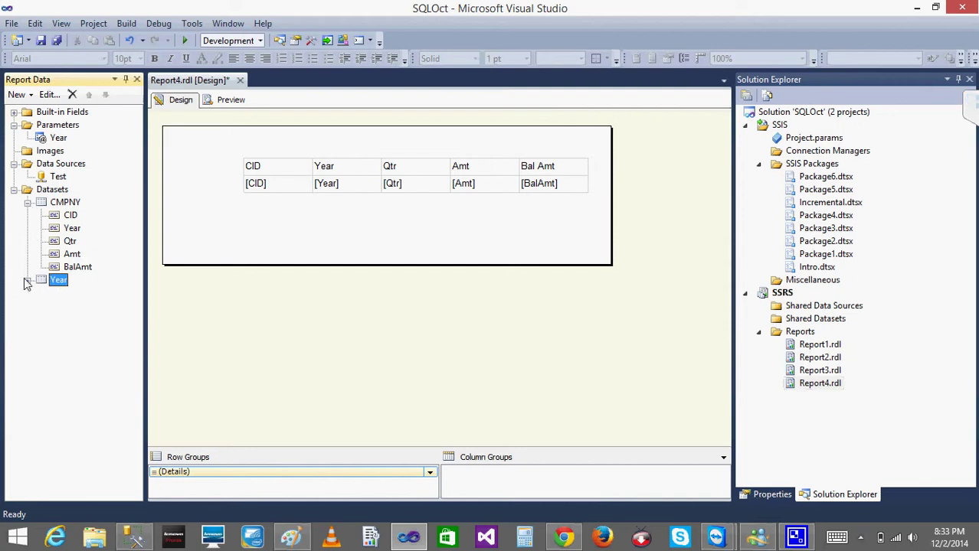
left_click(27, 203)
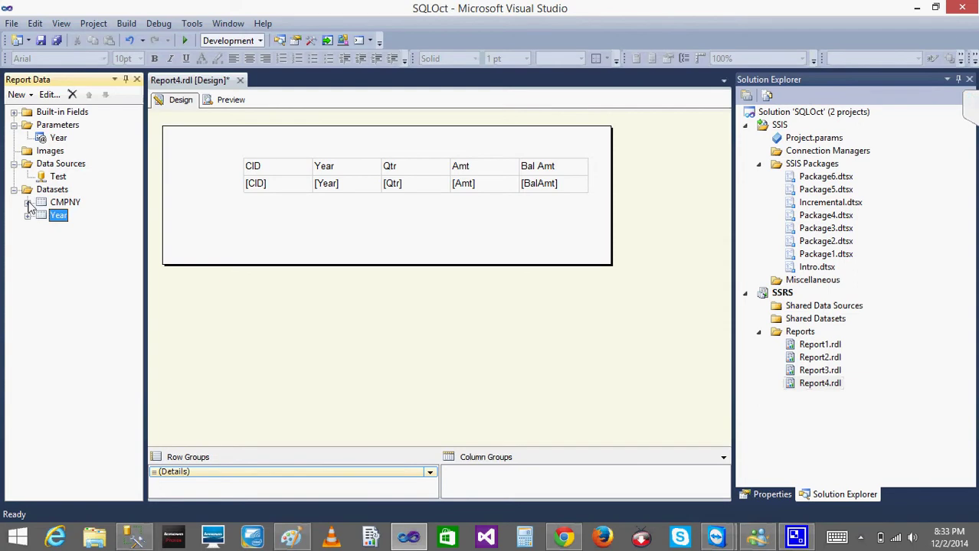
Step: Set the Year parameter's available values to come from a query, using the Year dataset with Year as value and label field
double_click(58, 138)
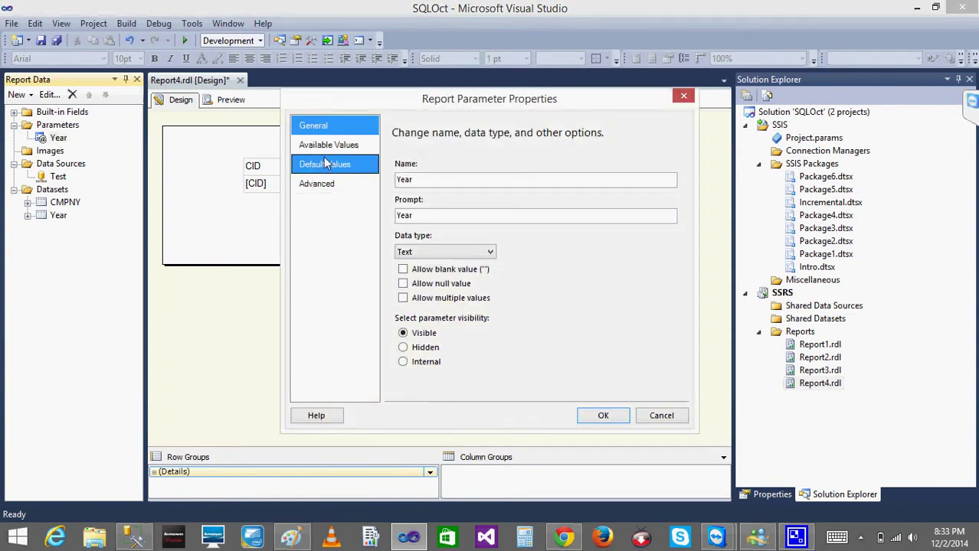
left_click(328, 149)
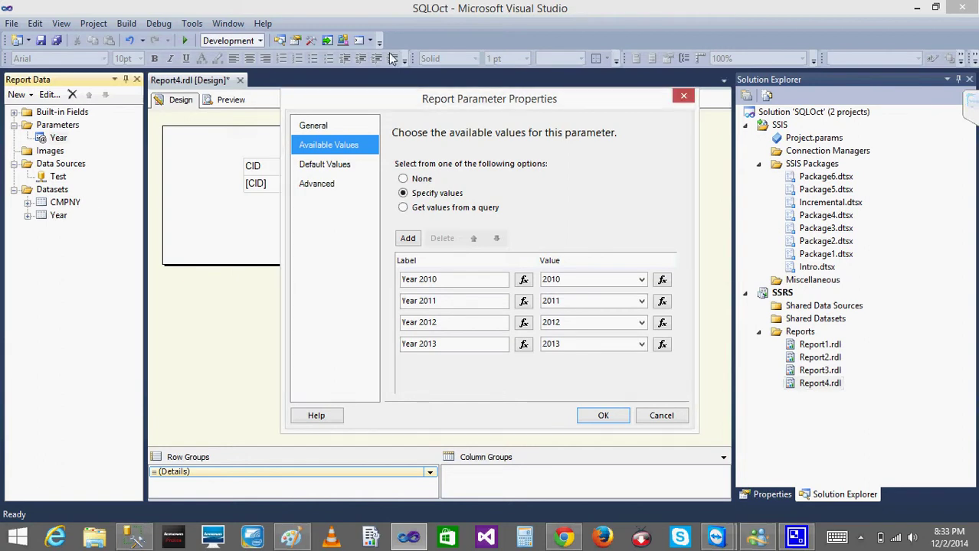
left_click(404, 209)
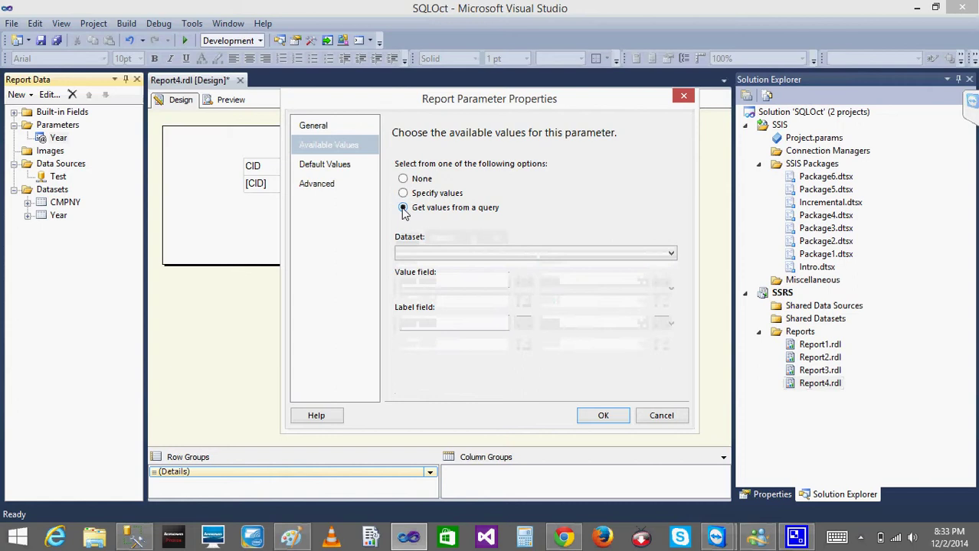
left_click(455, 256)
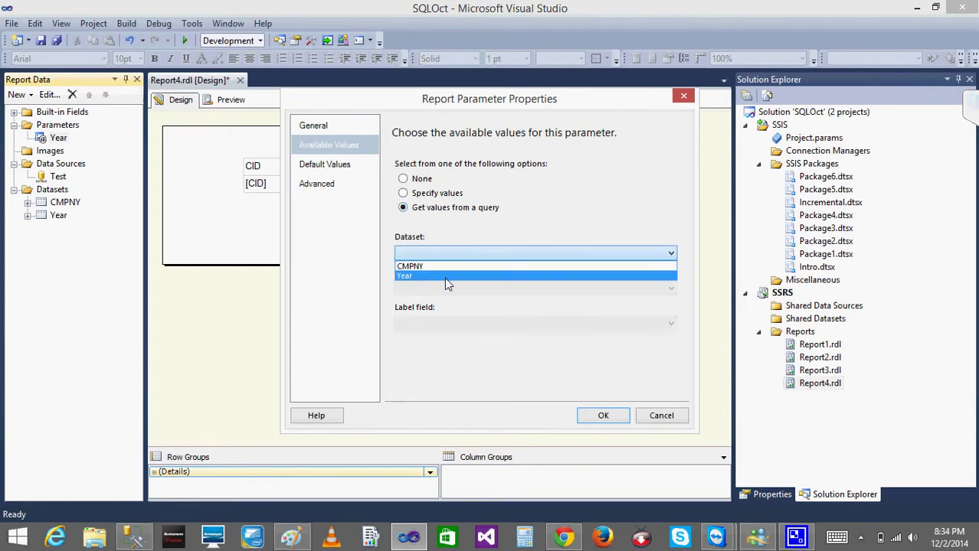
left_click(446, 277)
left_click(442, 289)
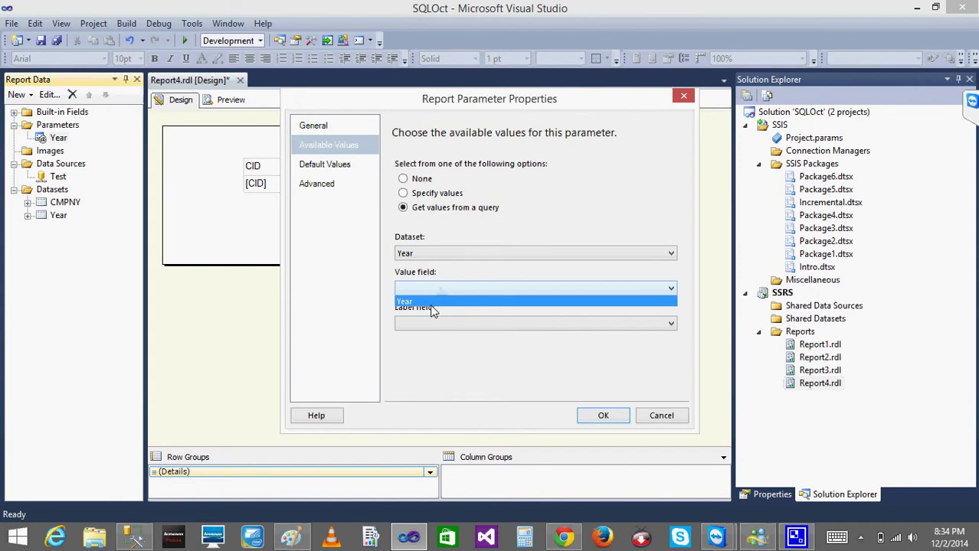
left_click(431, 303)
left_click(433, 322)
left_click(432, 338)
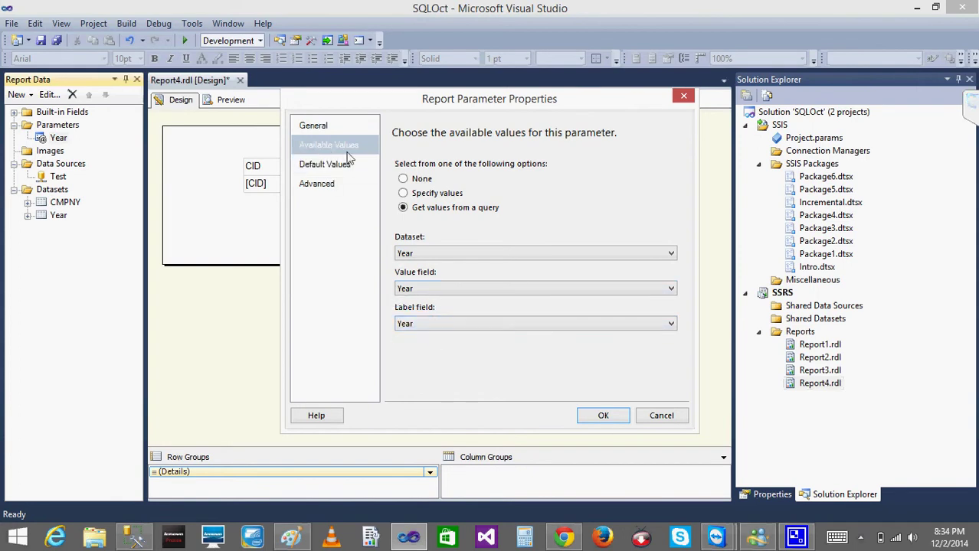
Step: Review the manually specified labels and values of the Year parameter, and switch back to getting values from a query
left_click(403, 194)
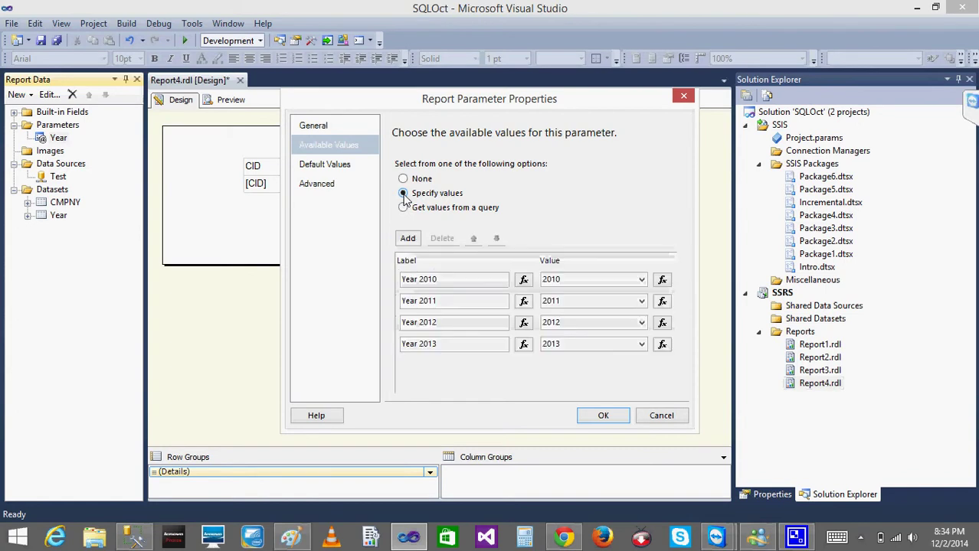
left_click(460, 285)
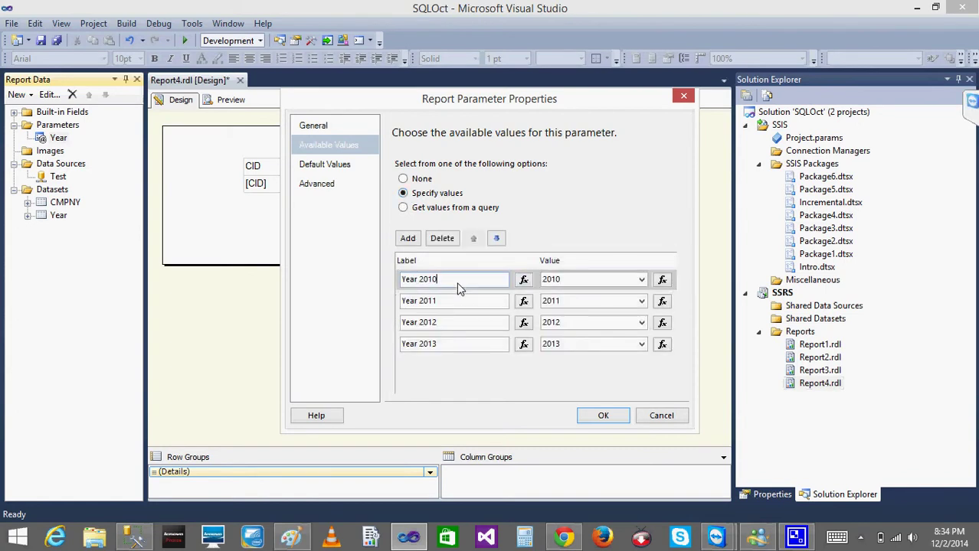
double_click(460, 287)
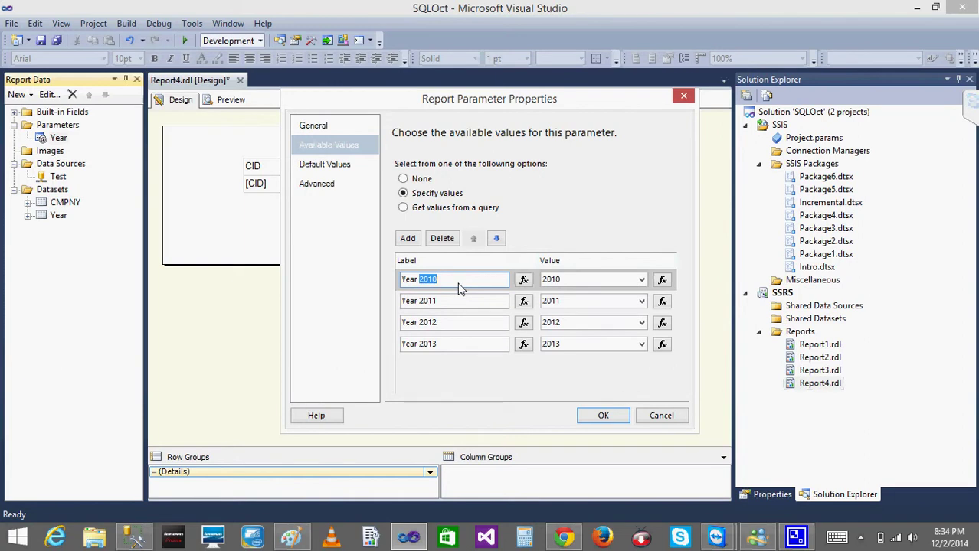
double_click(572, 281)
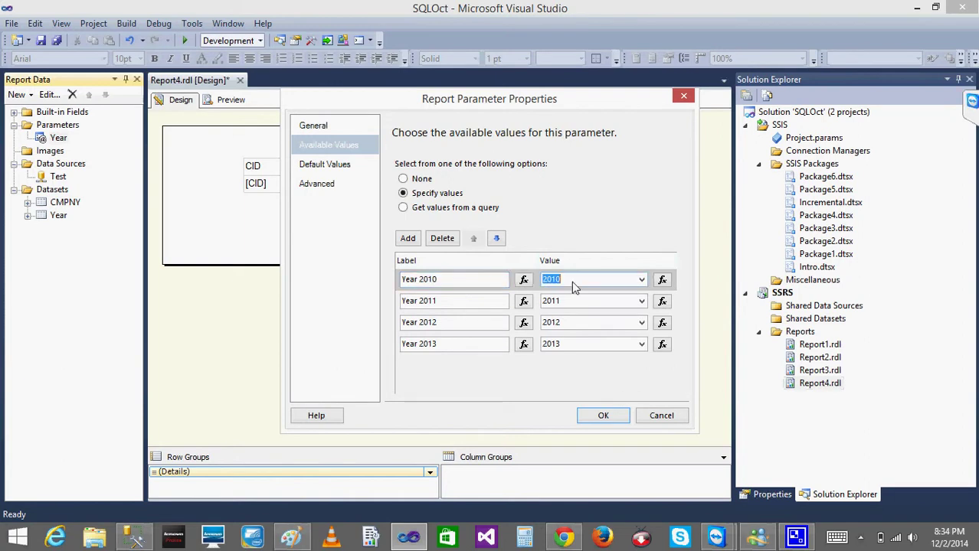
left_click(404, 209)
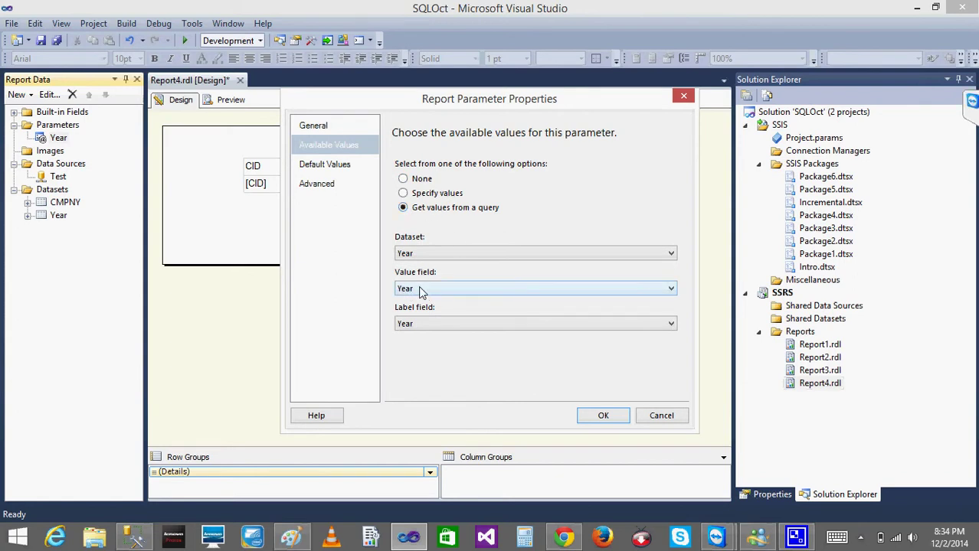
Step: Check the distinct Year results in SQL Server Management Studio, return to Visual Studio and apply the Year parameter's settings
left_click(134, 537)
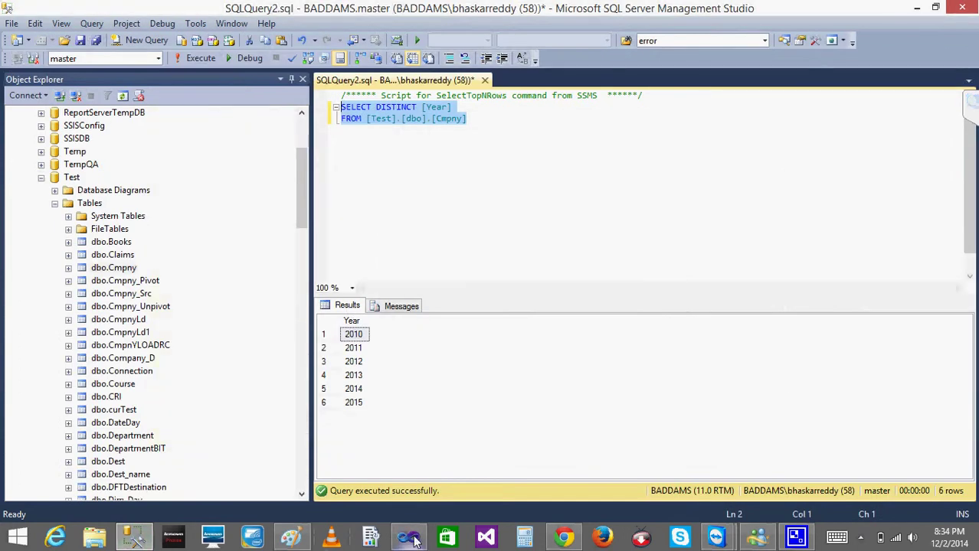
mouse_move(415, 541)
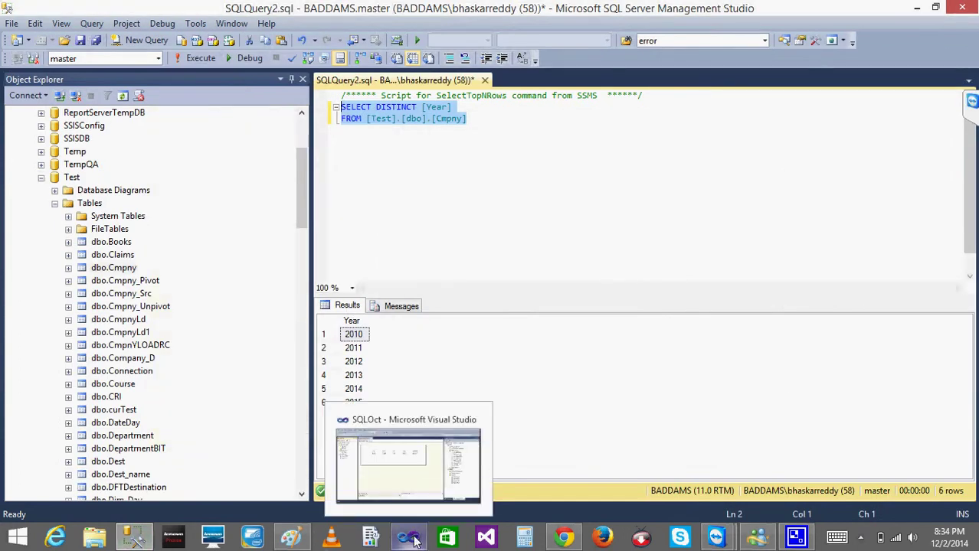
left_click(415, 541)
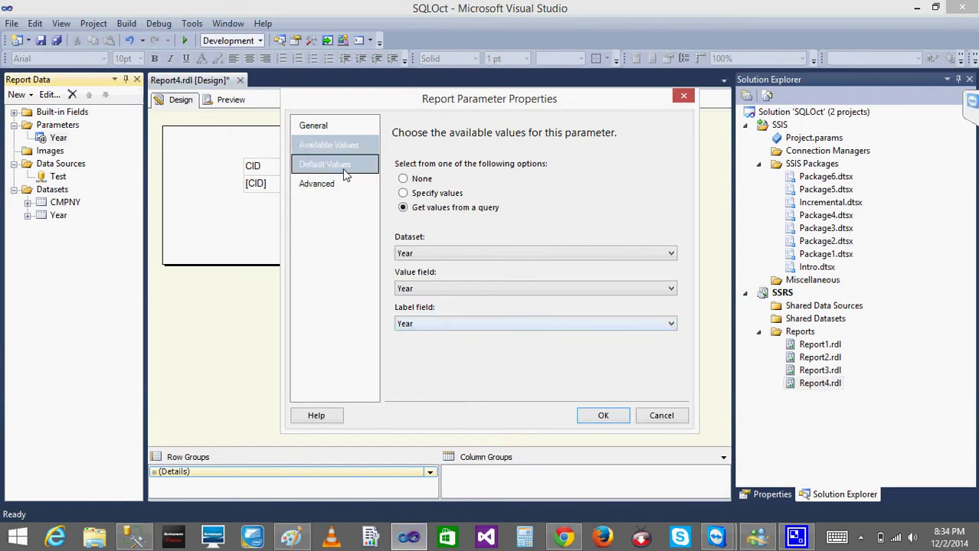
left_click(602, 416)
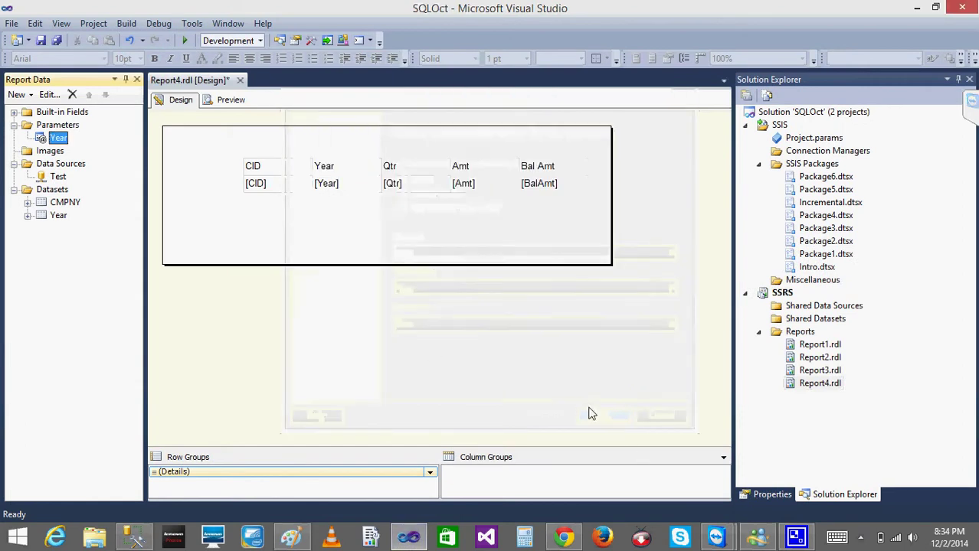
Step: Preview the report for the year 2015 and check the list of selectable years
left_click(228, 100)
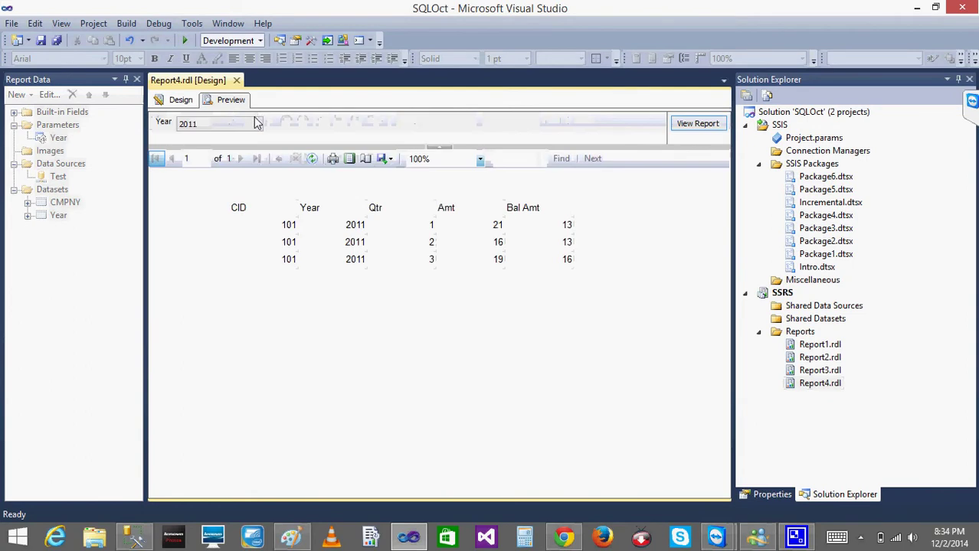
left_click(256, 124)
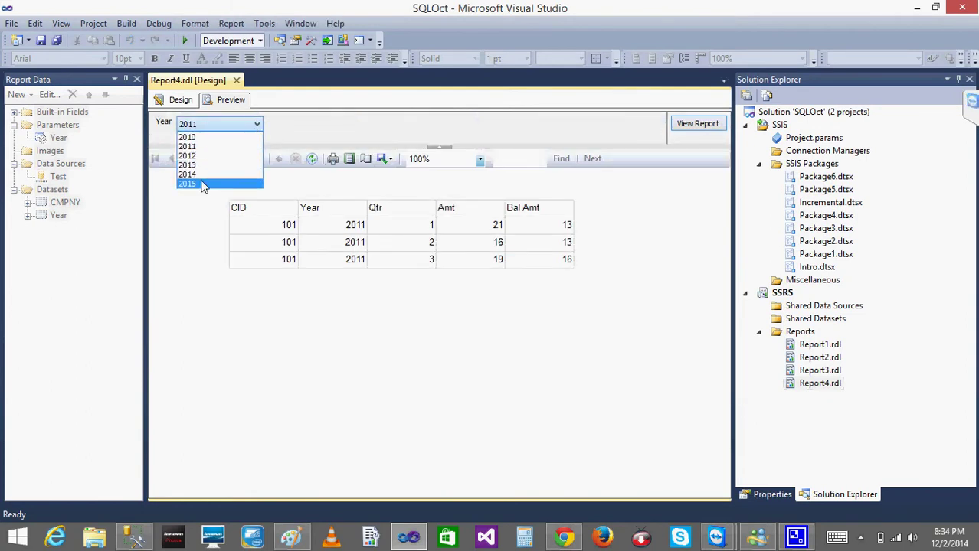
left_click(204, 187)
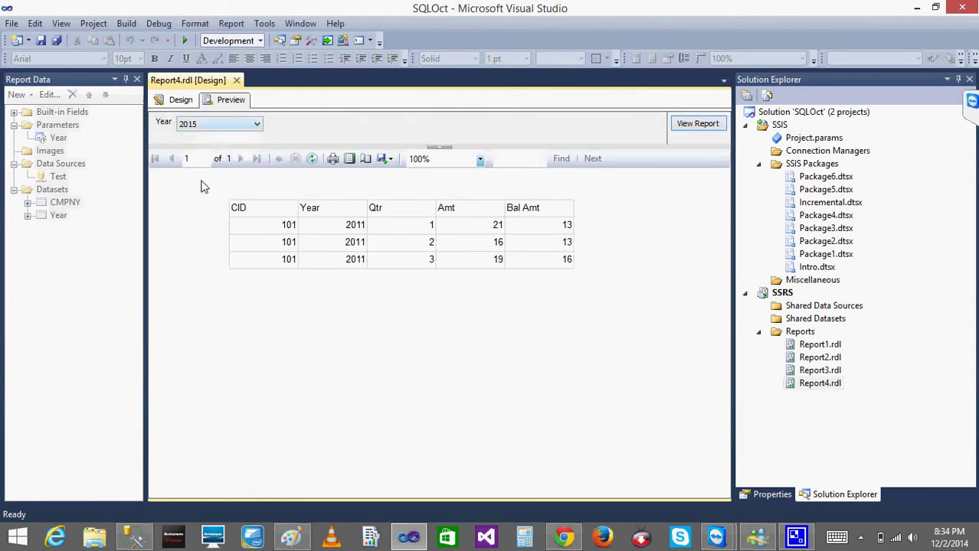
left_click(693, 128)
left_click(216, 125)
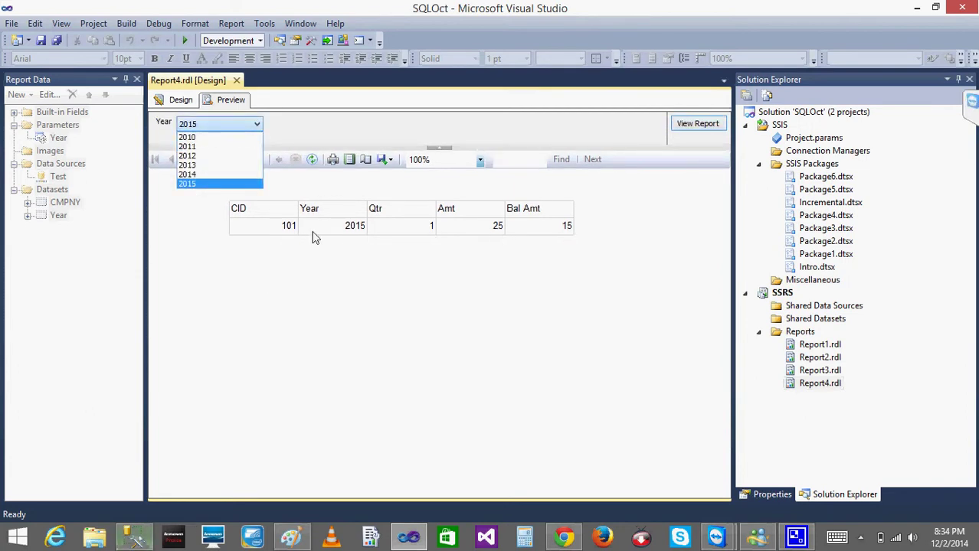
left_click(172, 228)
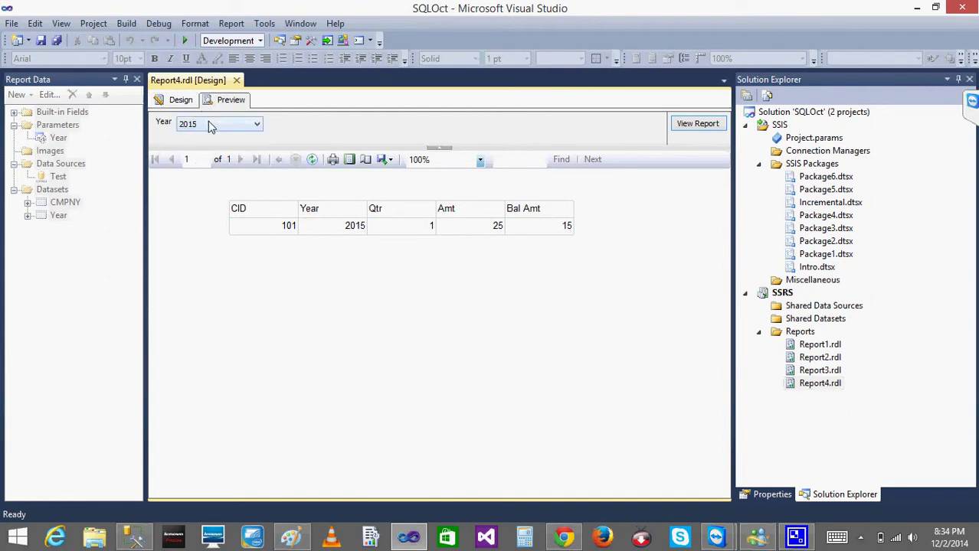
Step: Return to the report design and review the Year parameter and the CMPNY dataset among the report data
left_click(181, 109)
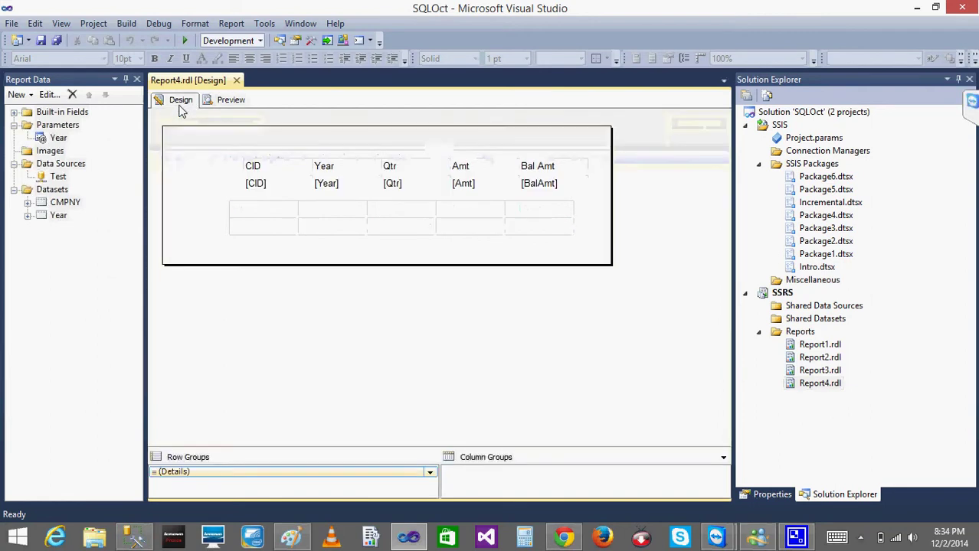
left_click(230, 99)
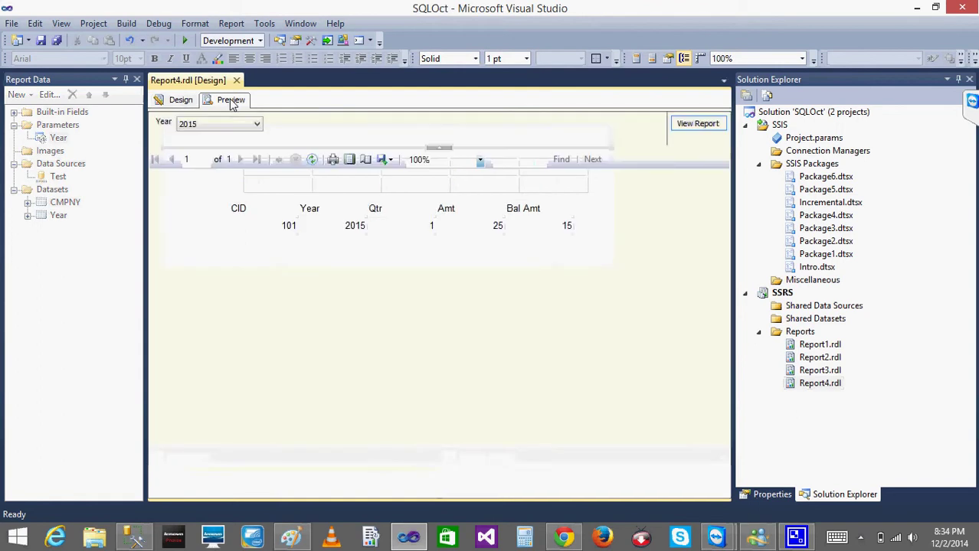
left_click(177, 101)
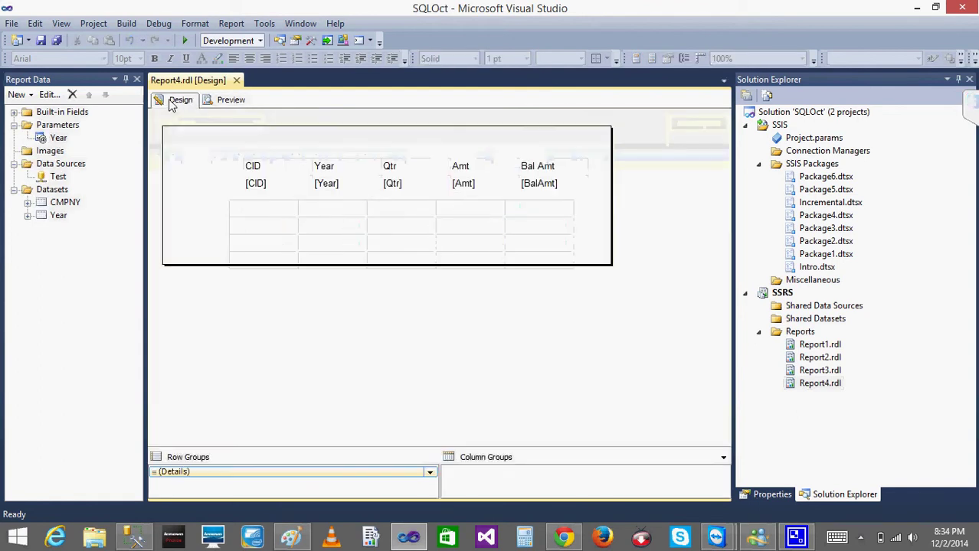
left_click(48, 140)
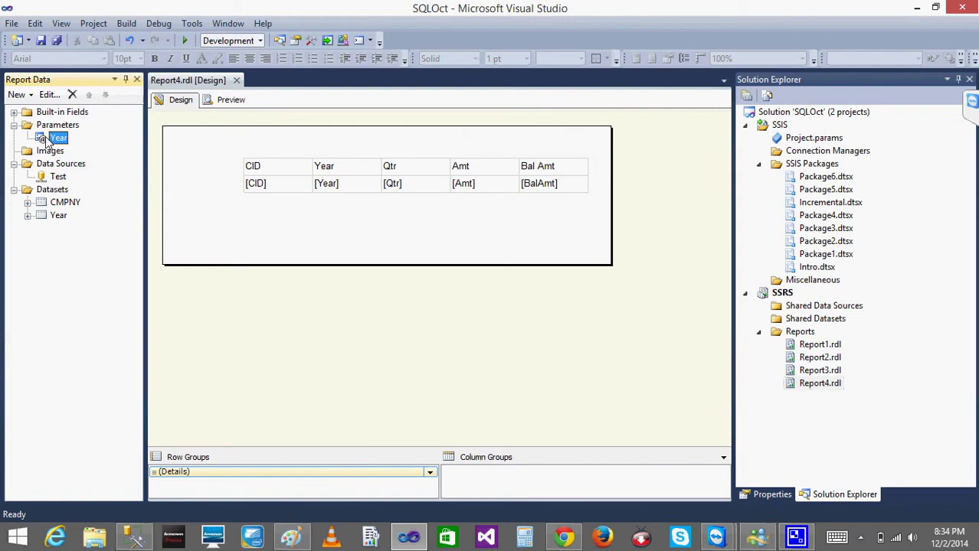
left_click(61, 203)
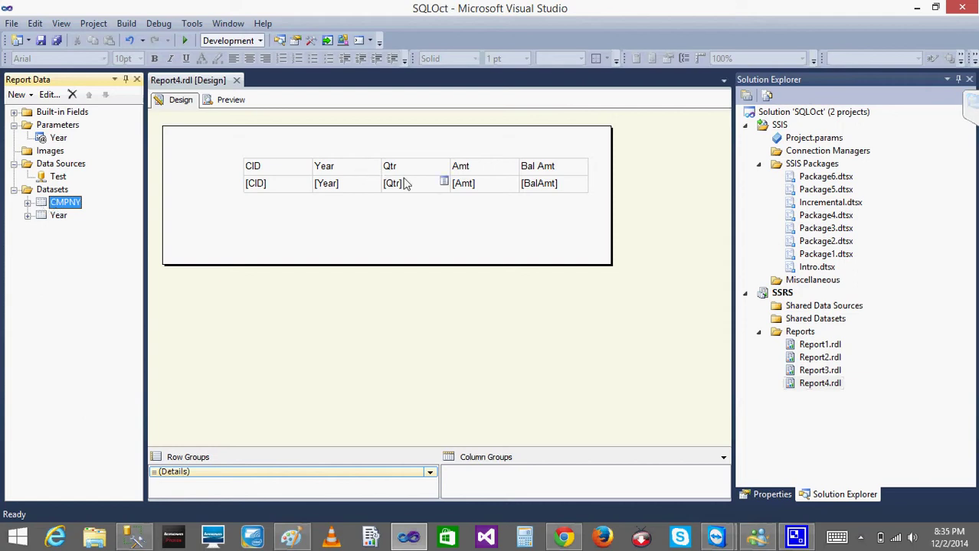
left_click(60, 139)
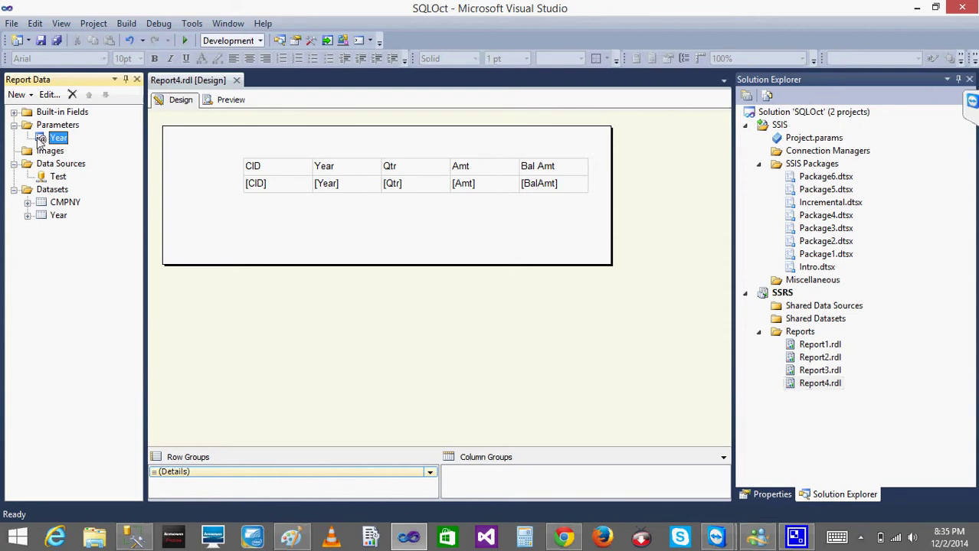
double_click(65, 203)
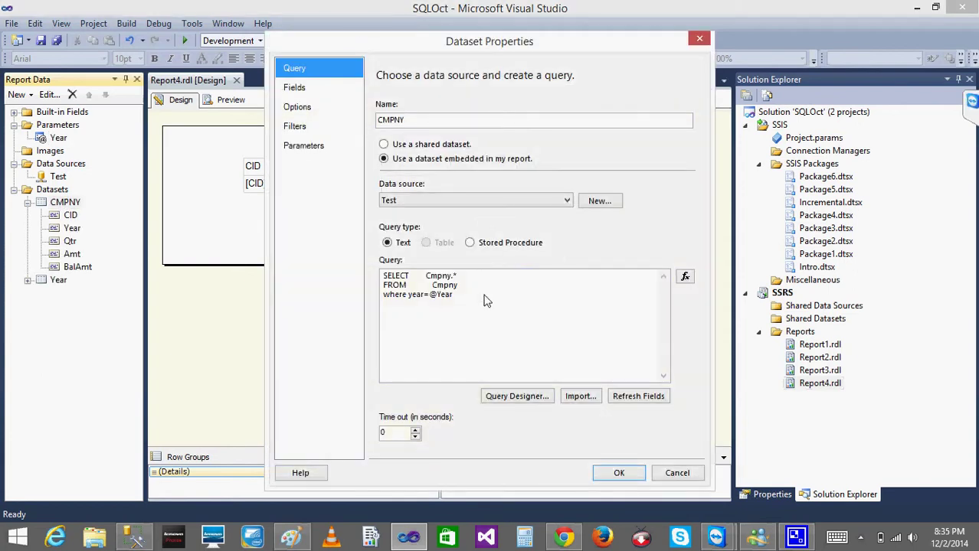
left_click(483, 301)
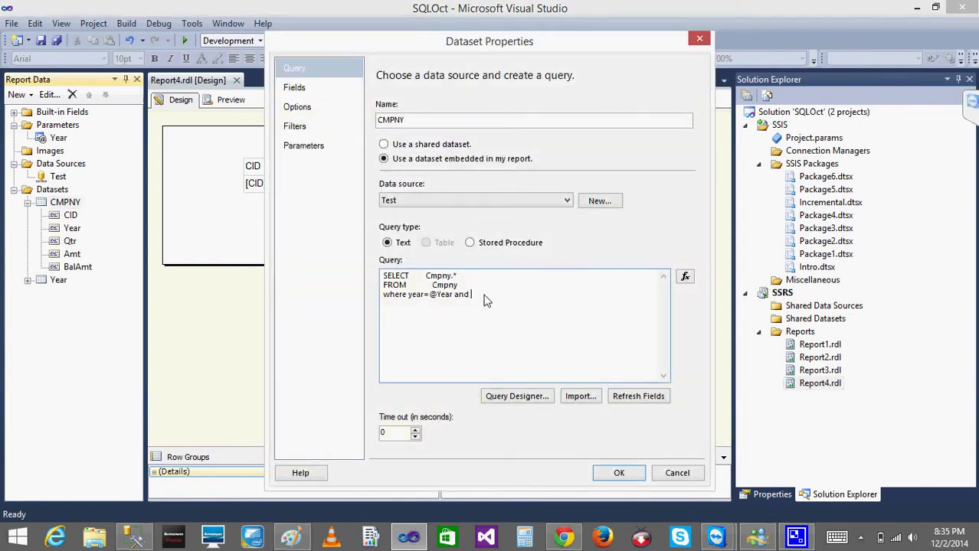
left_click_drag(440, 49, 602, 56)
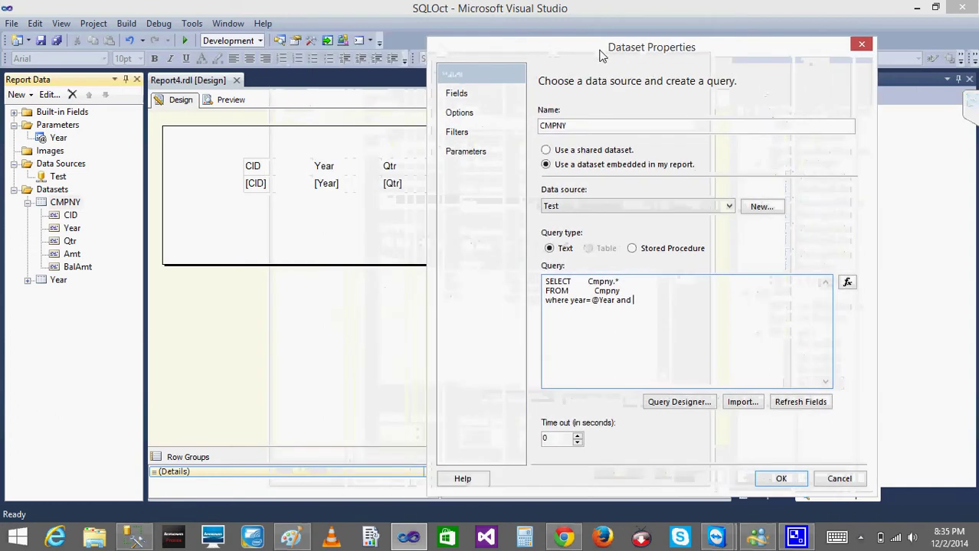
type("and Qt")
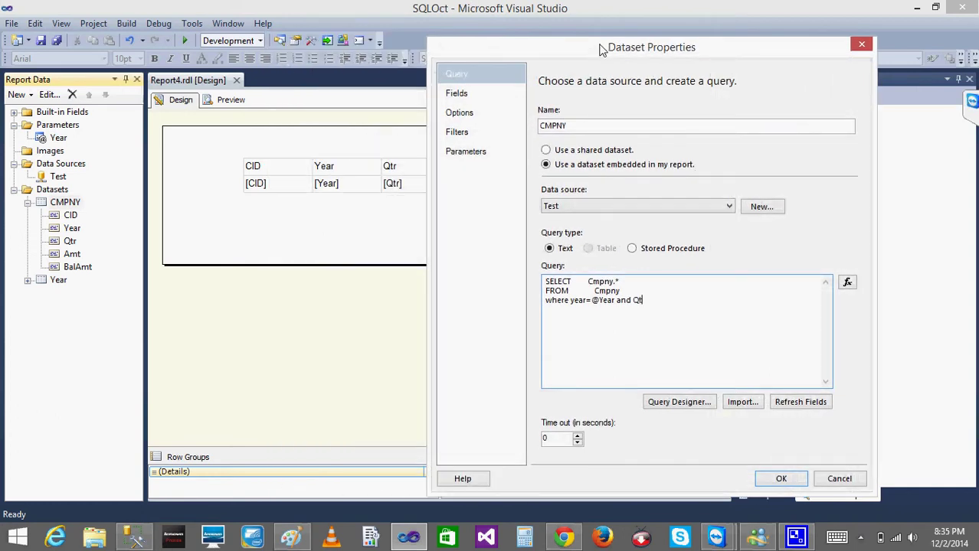
type("r=@Qtr")
left_click(781, 481)
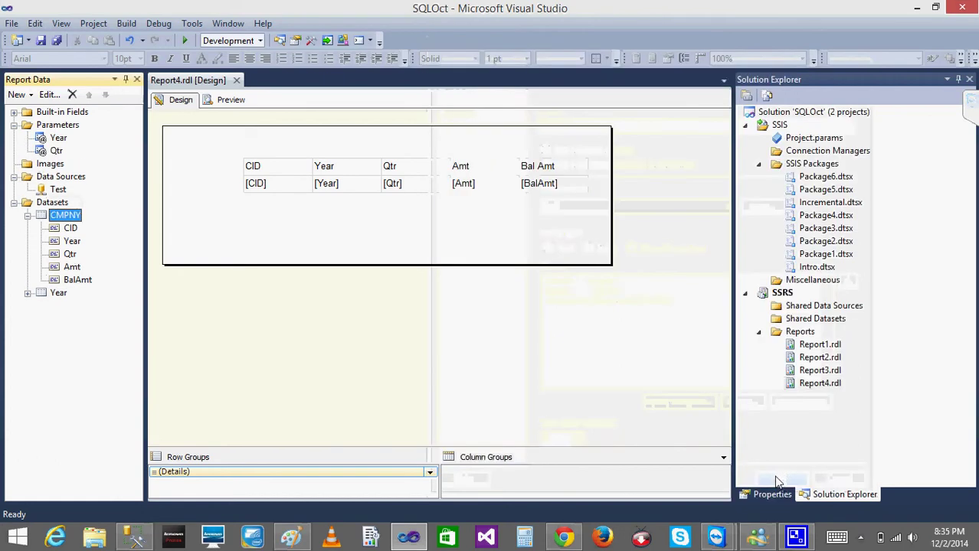
Step: Preview the report and run it with the Qtr parameter set to 1
left_click(64, 153)
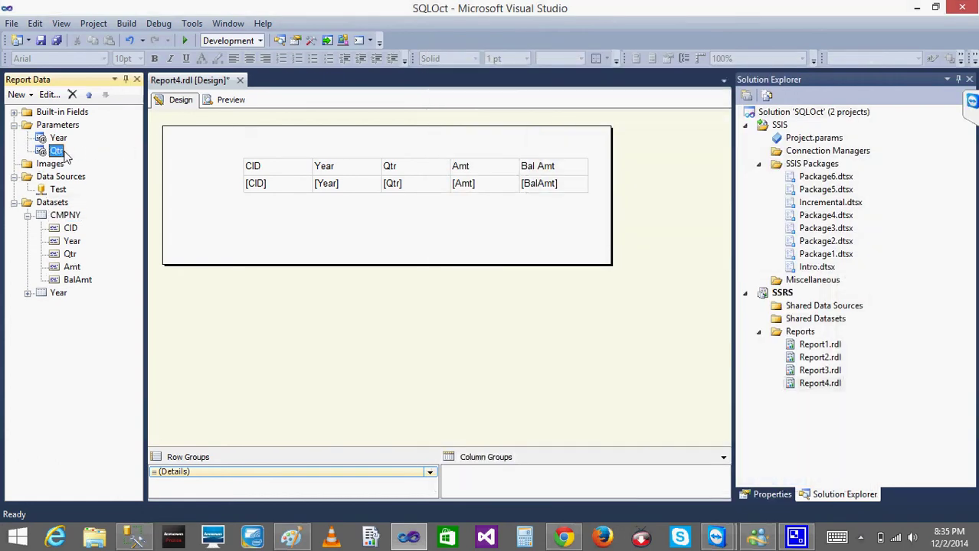
left_click(232, 101)
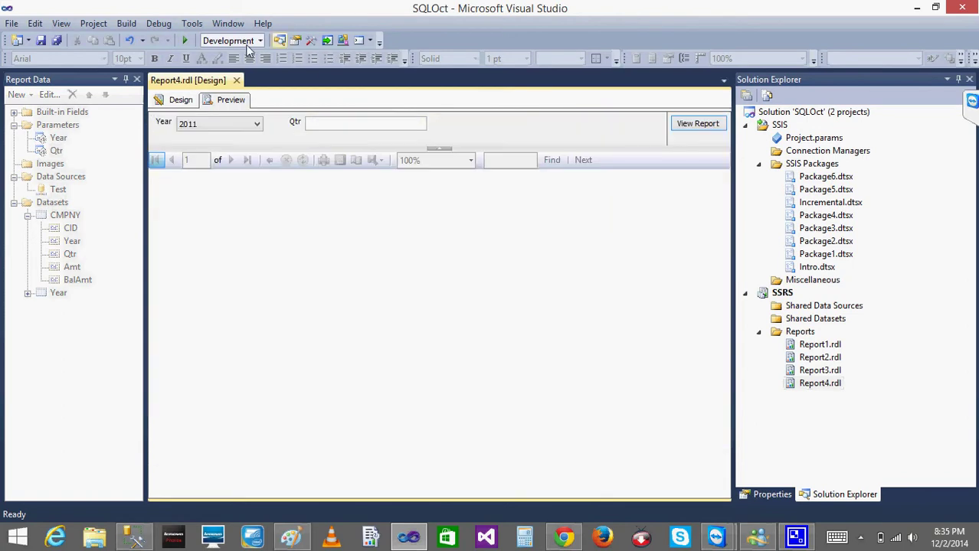
left_click(363, 123)
type("1")
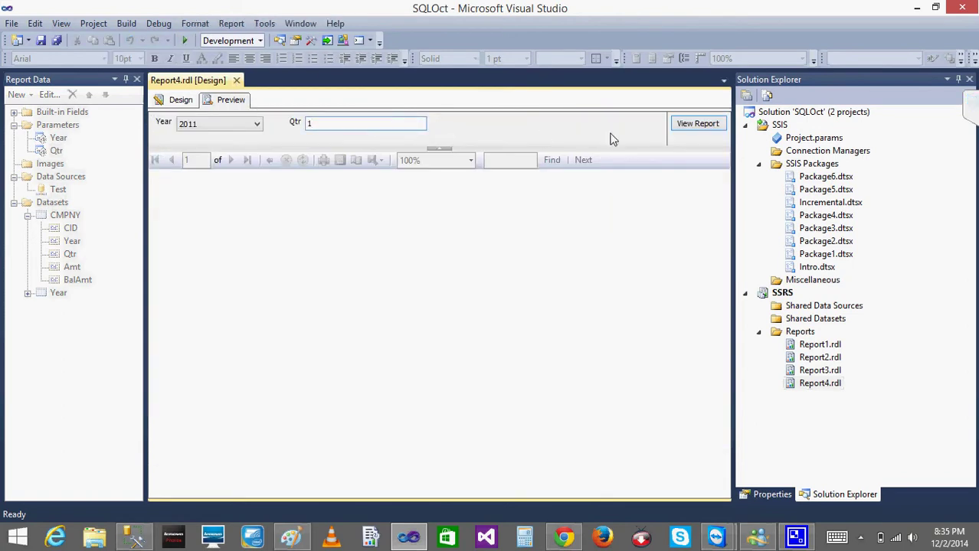
left_click(693, 125)
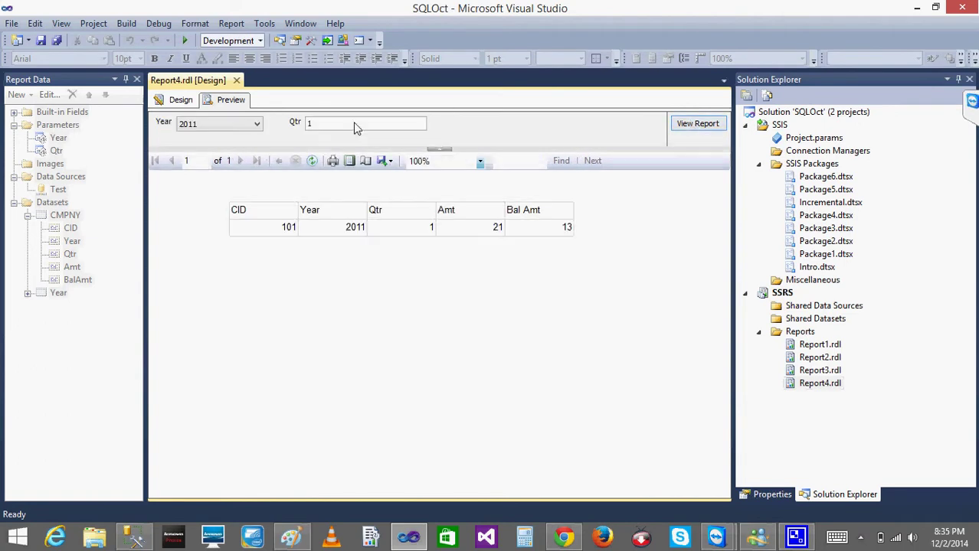
Step: Rerun the report preview with the Qtr parameter set to 2 and return to the report design
left_click(344, 130)
key("BackSpace")
type("2")
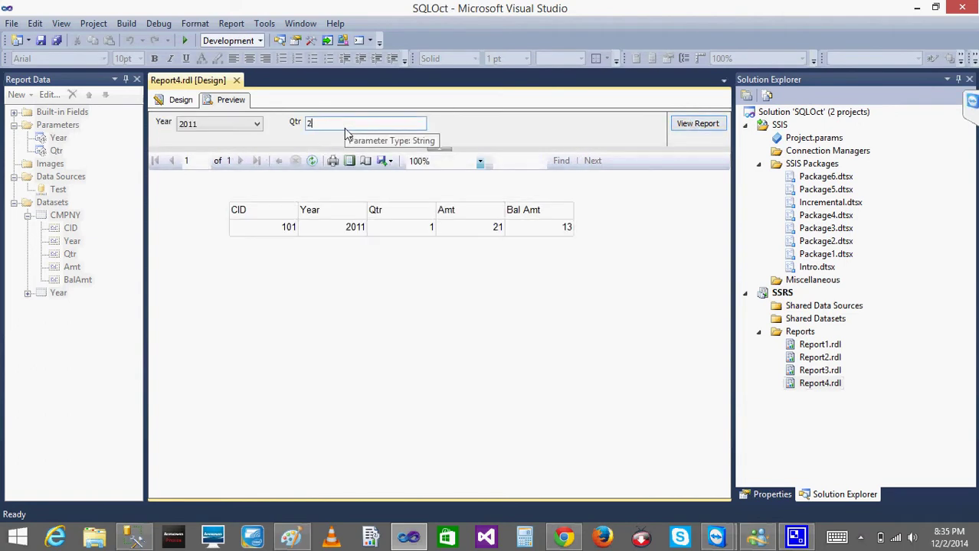
left_click(715, 125)
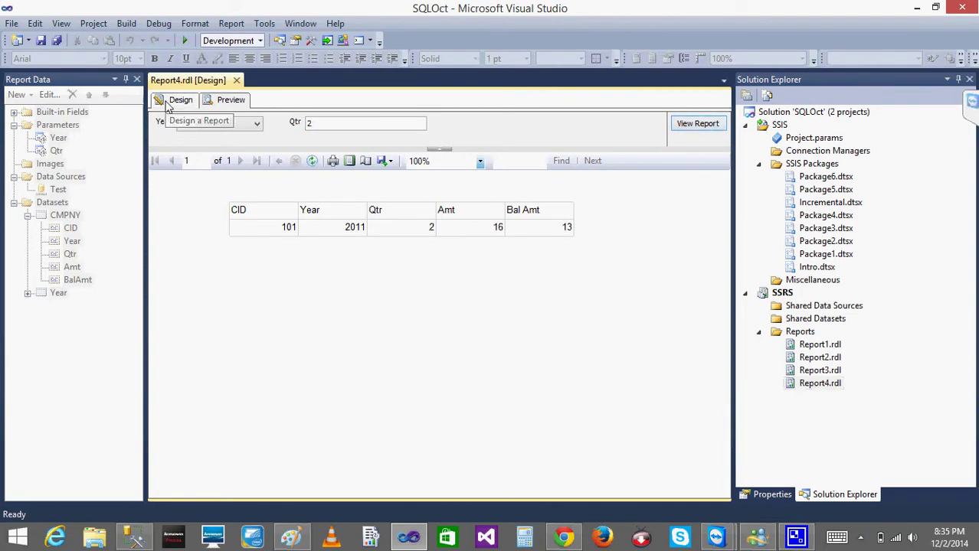
left_click(375, 128)
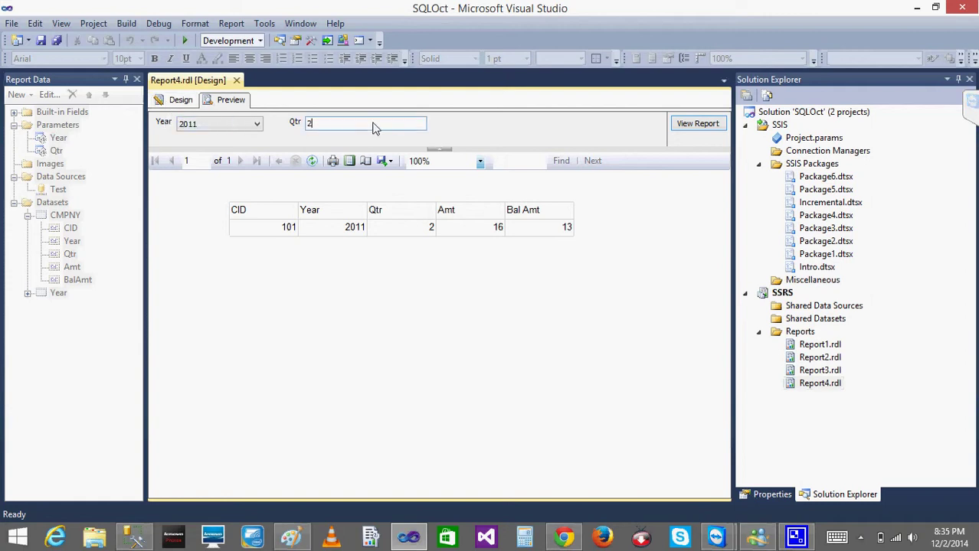
left_click(175, 105)
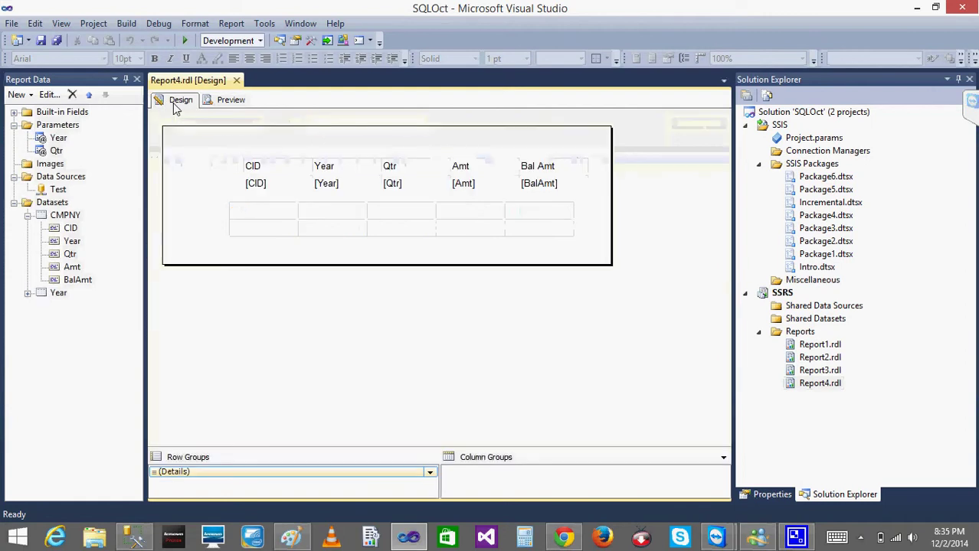
Step: Switch to SQL Server Management Studio and run the distinct query on Cmpny with [Qtr] in place of [Year]
left_click(134, 536)
left_click(455, 111)
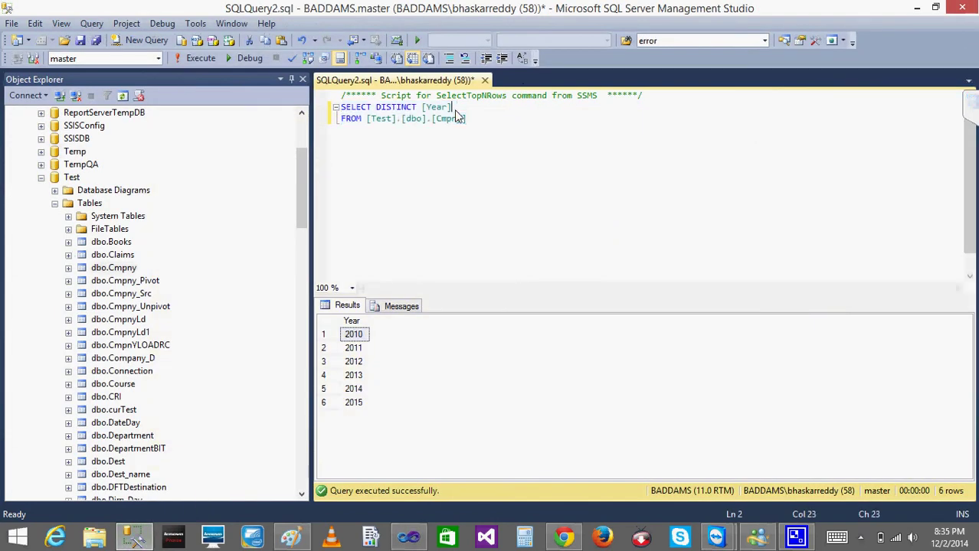
key("BackSpace")
key("BackSpace")
key("BackSpace")
key("BackSpace")
key("BackSpace")
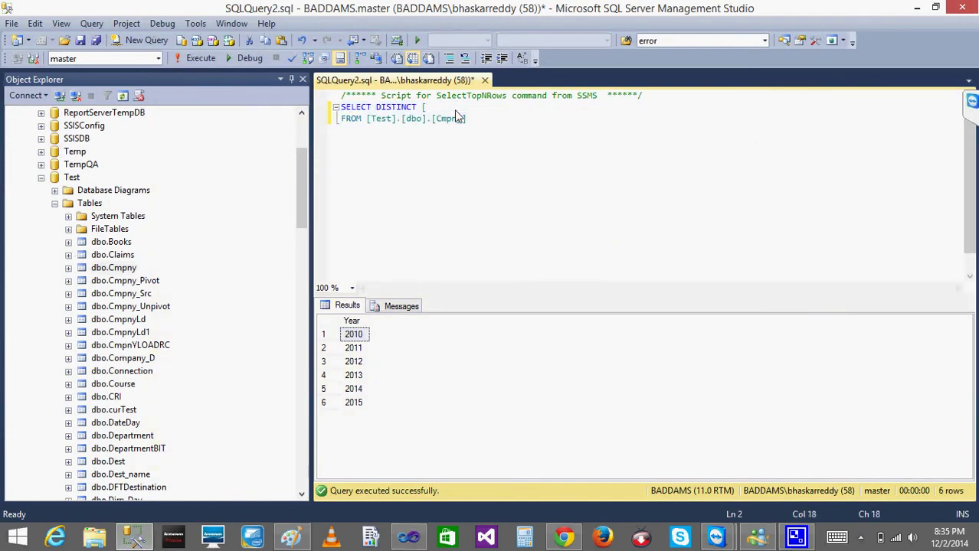
type("Qtr]")
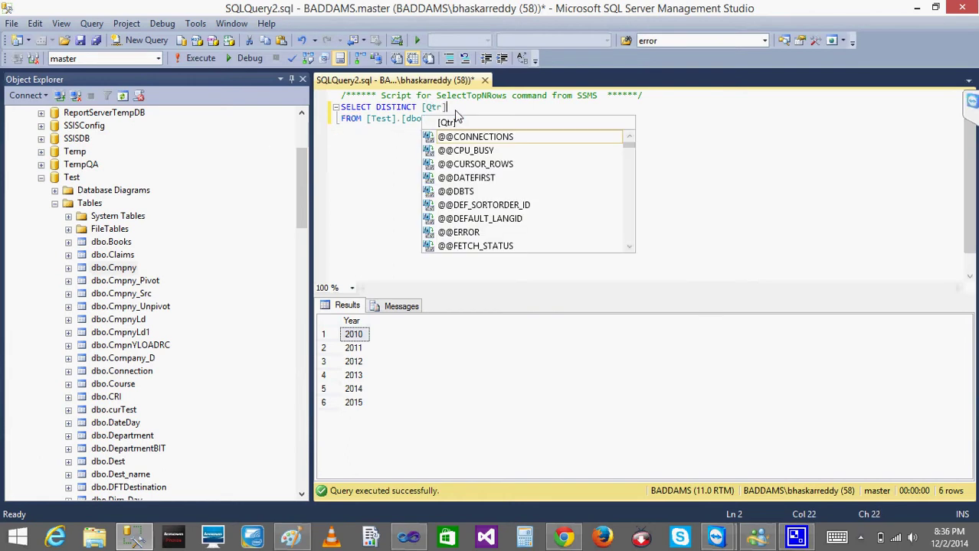
left_click(381, 119)
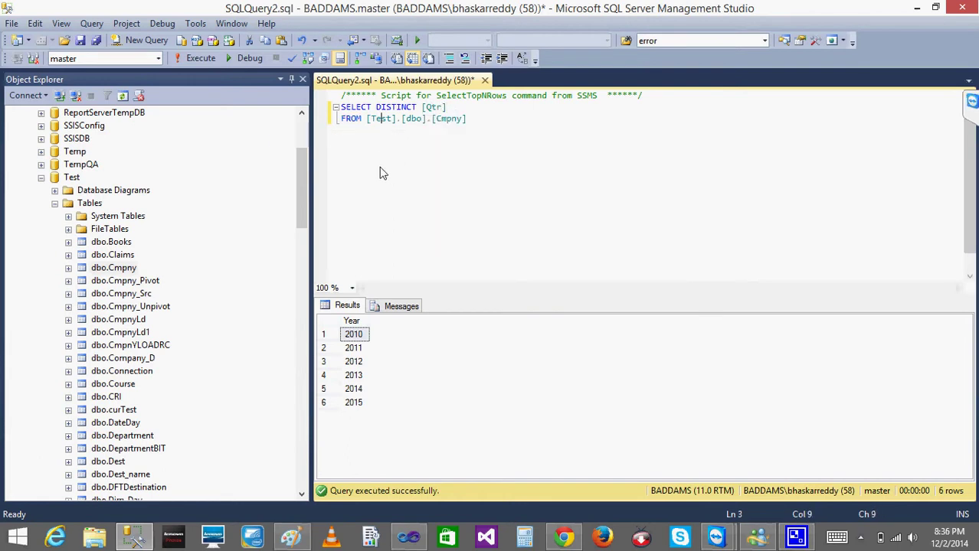
left_click(201, 59)
Step: Copy the distinct Qtr query and, back in Visual Studio, start a new dataset embedded in the report
left_click_drag(489, 123, 300, 117)
key("ctrl+c")
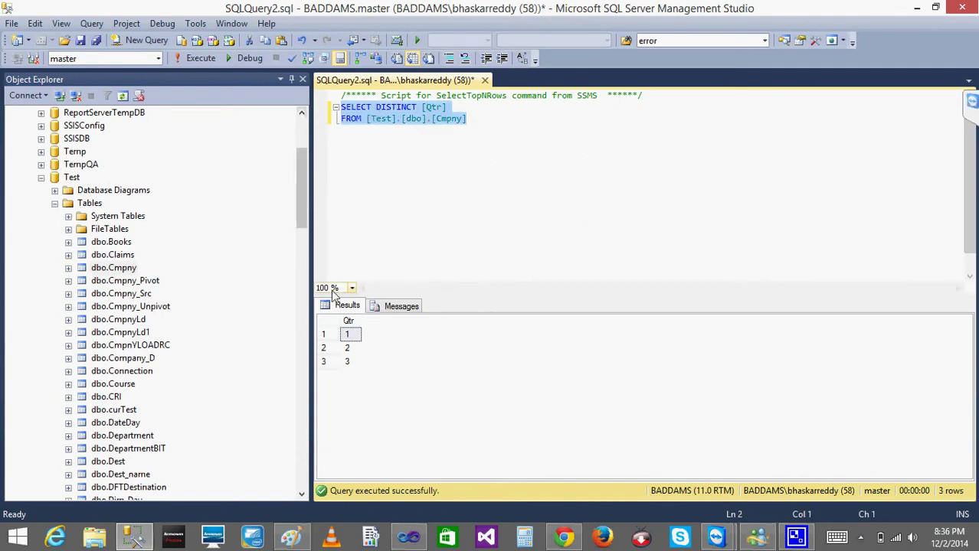
left_click(414, 540)
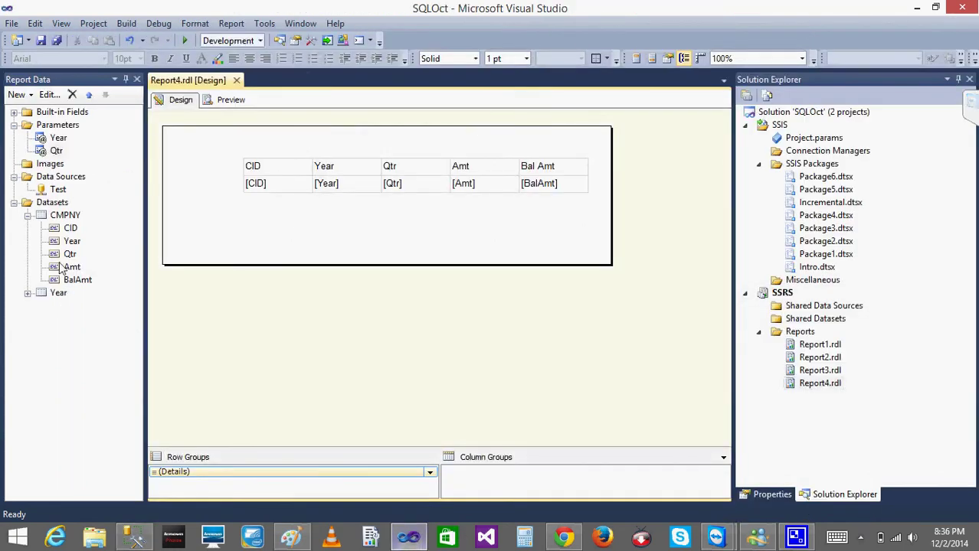
left_click(47, 203)
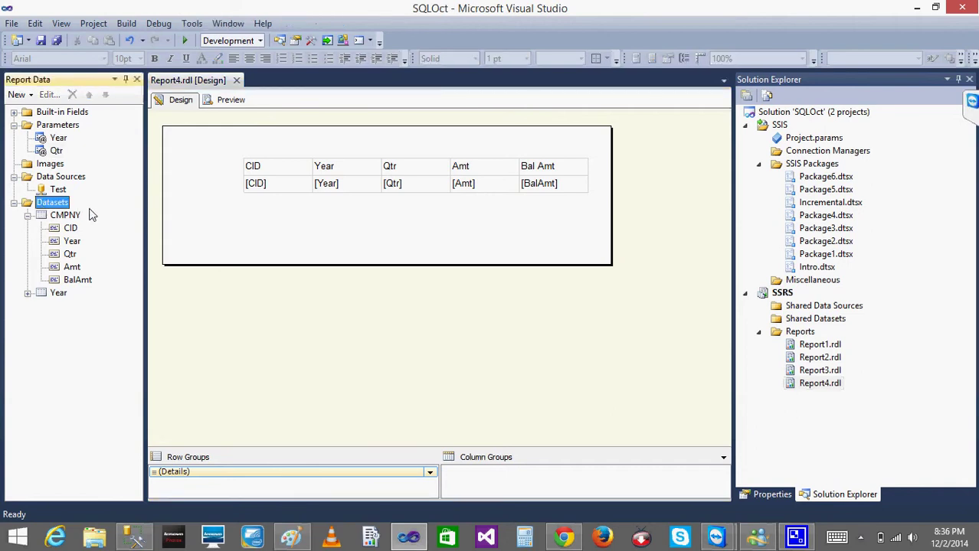
right_click(58, 203)
left_click(93, 208)
left_click(385, 159)
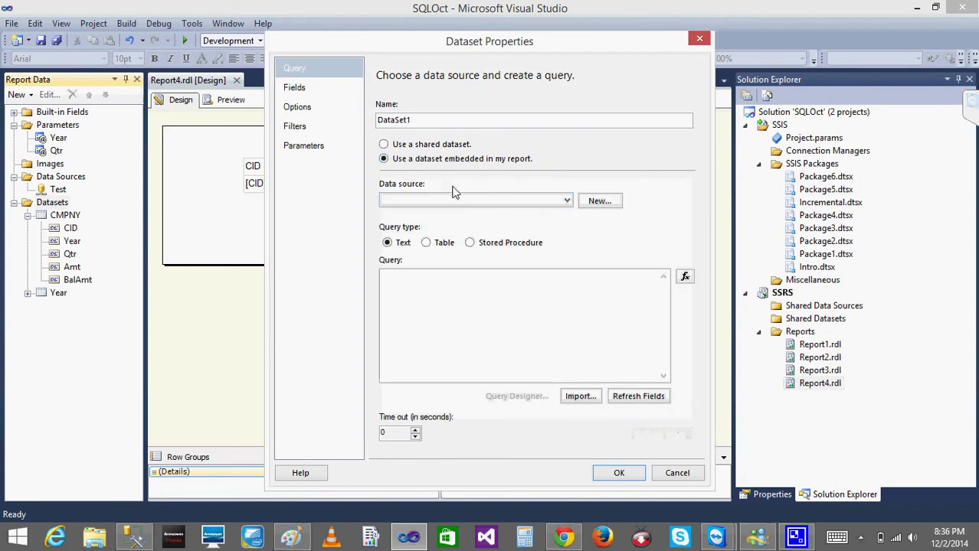
Step: Base the new dataset on the Test data source with the copied distinct Qtr query and name it Qtr
left_click(452, 201)
left_click(444, 214)
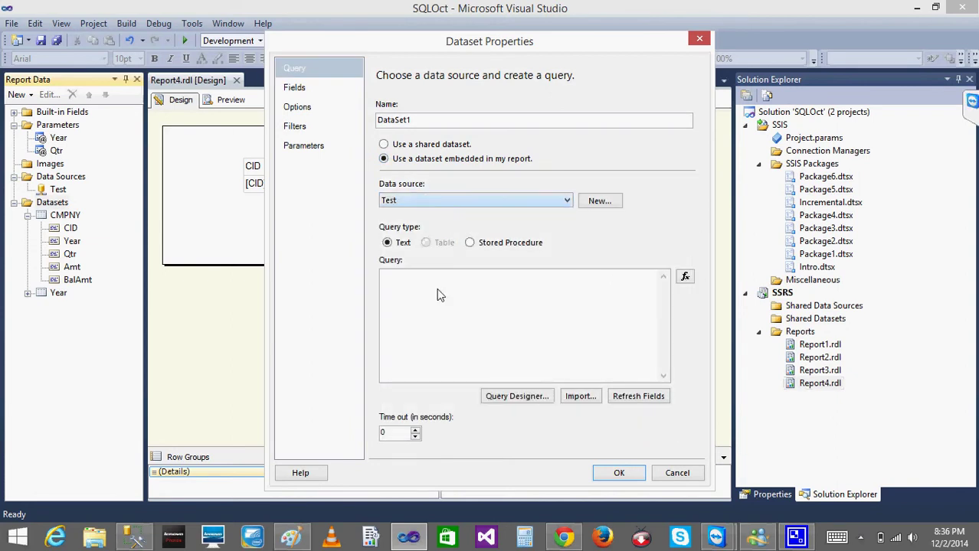
left_click(438, 291)
key("ctrl+v")
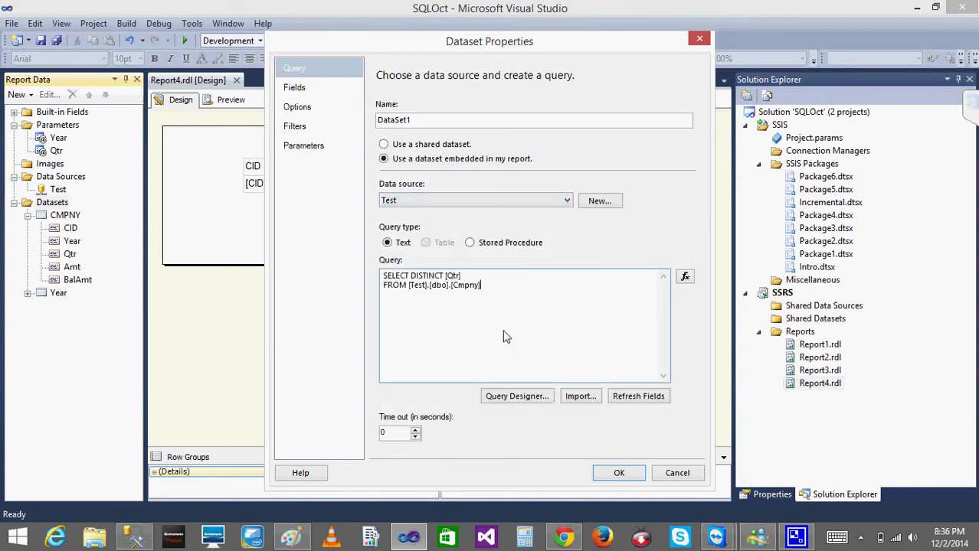
double_click(451, 121)
type("Qtr")
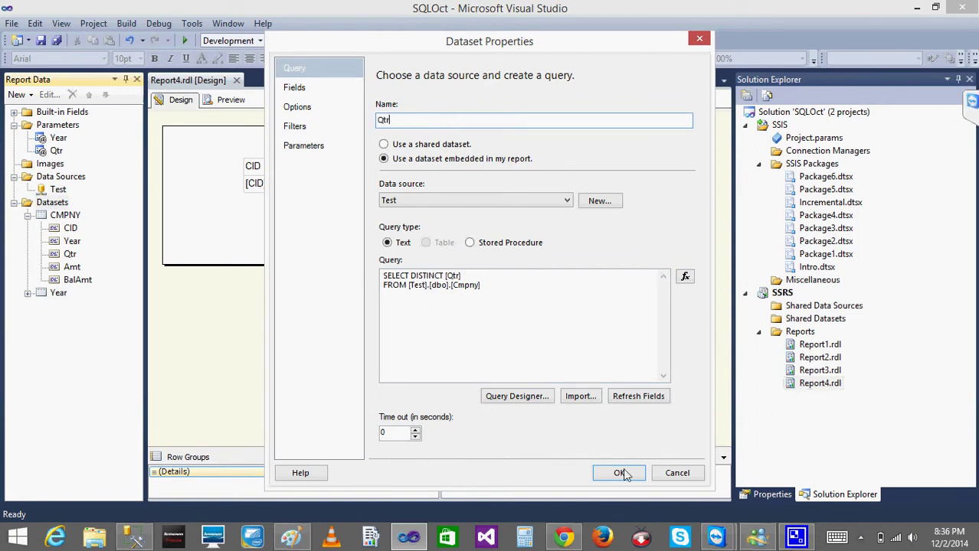
left_click(619, 473)
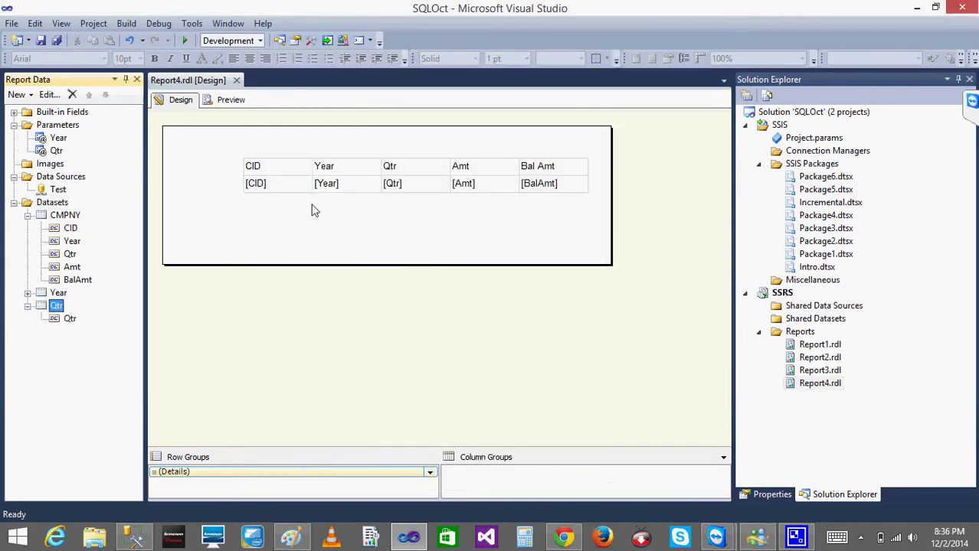
Step: Set the Qtr parameter's available values to come from a query, using the Qtr dataset with Qtr as value and label field
left_click(55, 151)
double_click(55, 151)
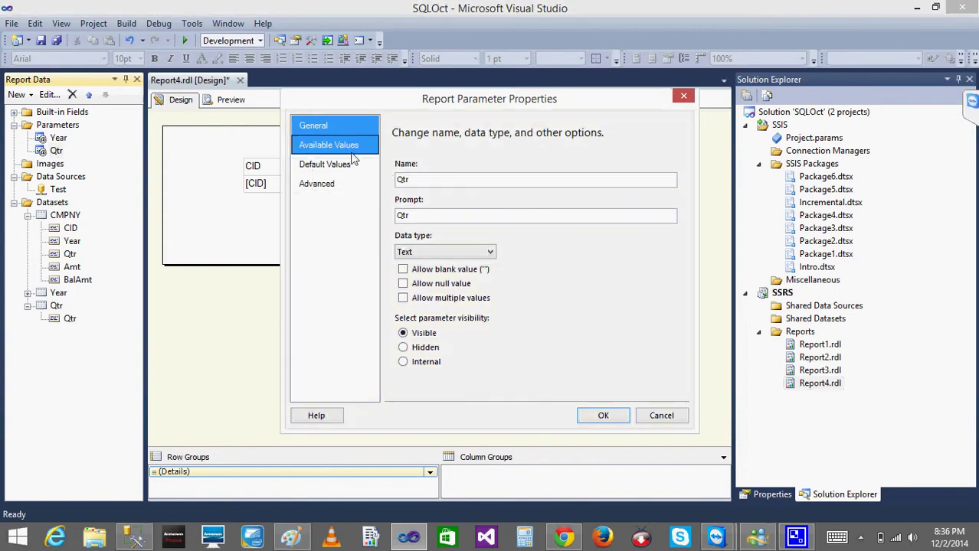
left_click(348, 151)
left_click(403, 207)
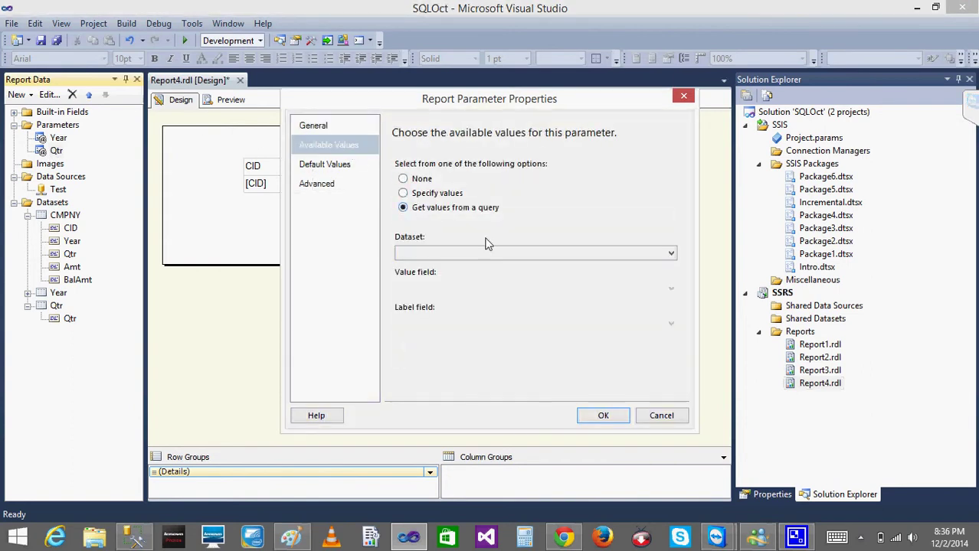
left_click(492, 253)
left_click(465, 285)
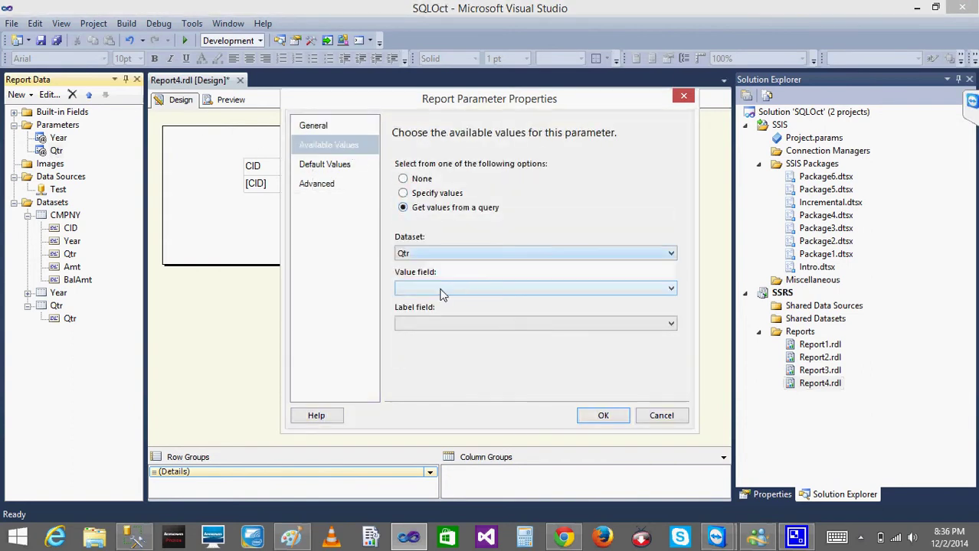
left_click(444, 289)
left_click(432, 302)
left_click(432, 323)
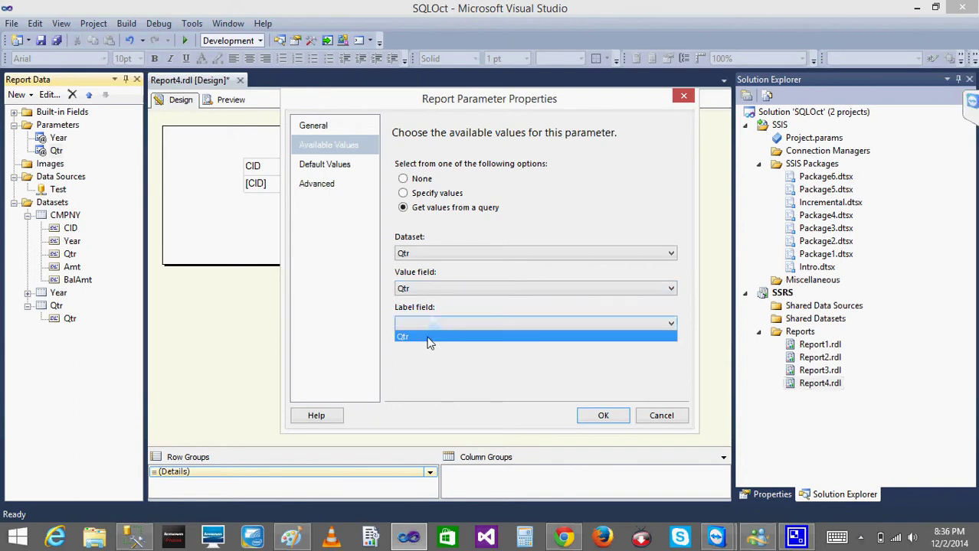
left_click(433, 337)
left_click(603, 415)
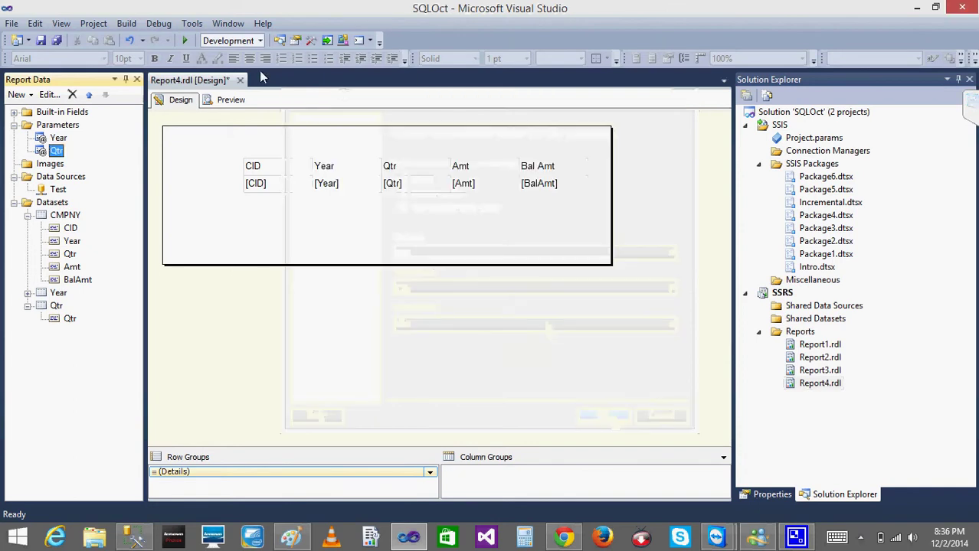
Step: Preview the report for the year 2011 with Qtr 1 picked from the available values
left_click(231, 101)
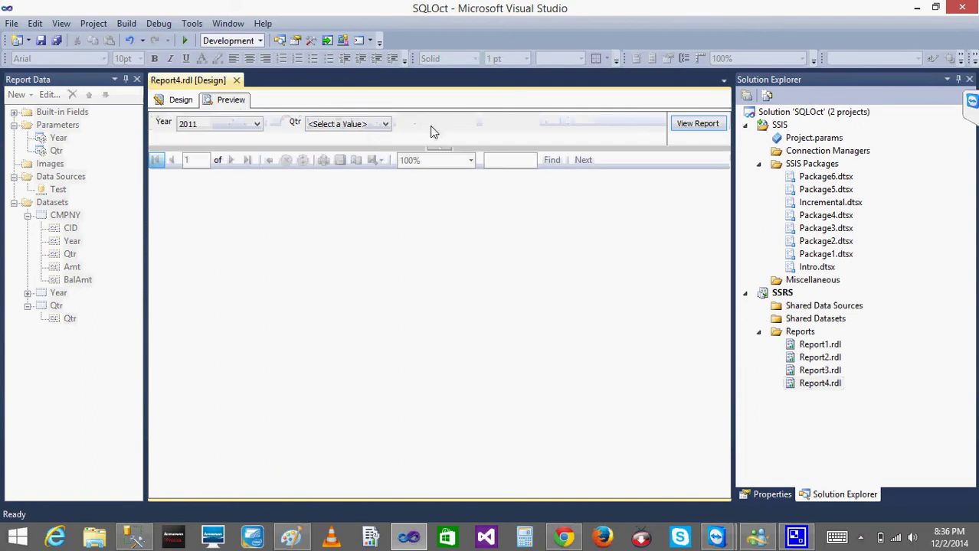
left_click(384, 124)
left_click(342, 153)
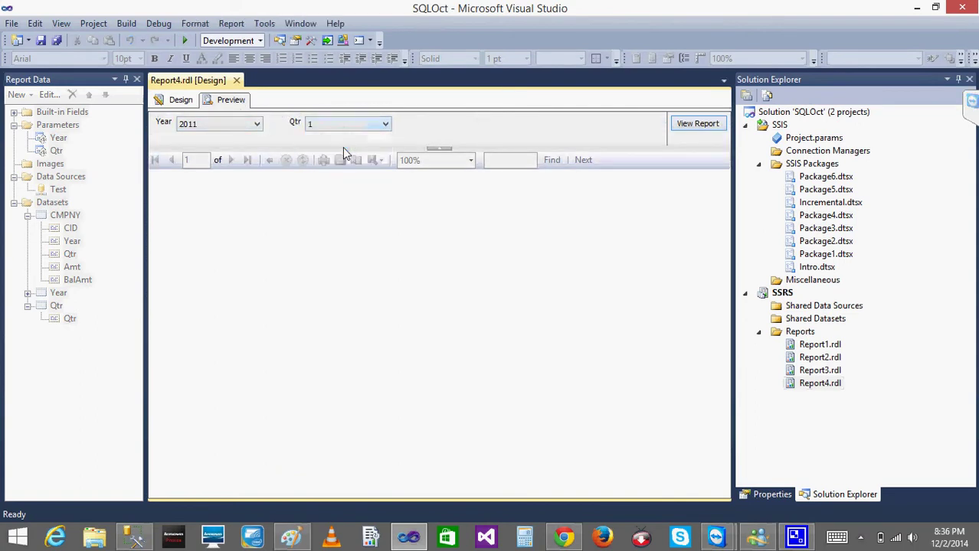
left_click(706, 128)
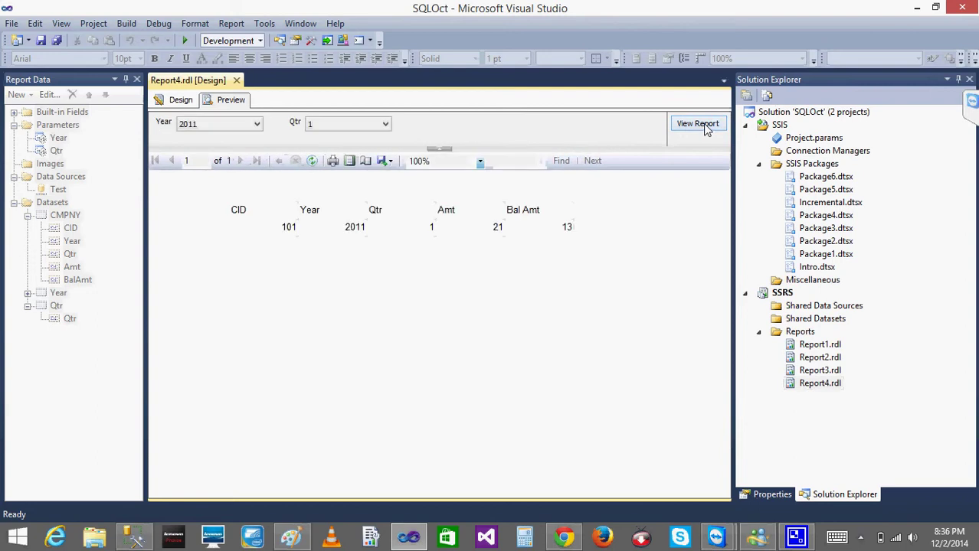
Step: Rerun the 2011 report preview for Qtr 2 and for Qtr 3
left_click(325, 125)
left_click(330, 147)
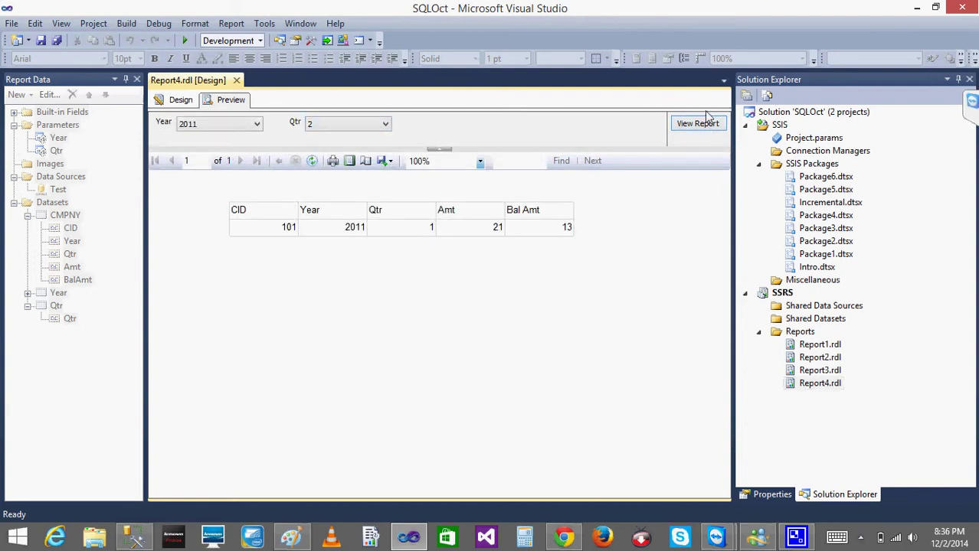
left_click(698, 124)
left_click(342, 128)
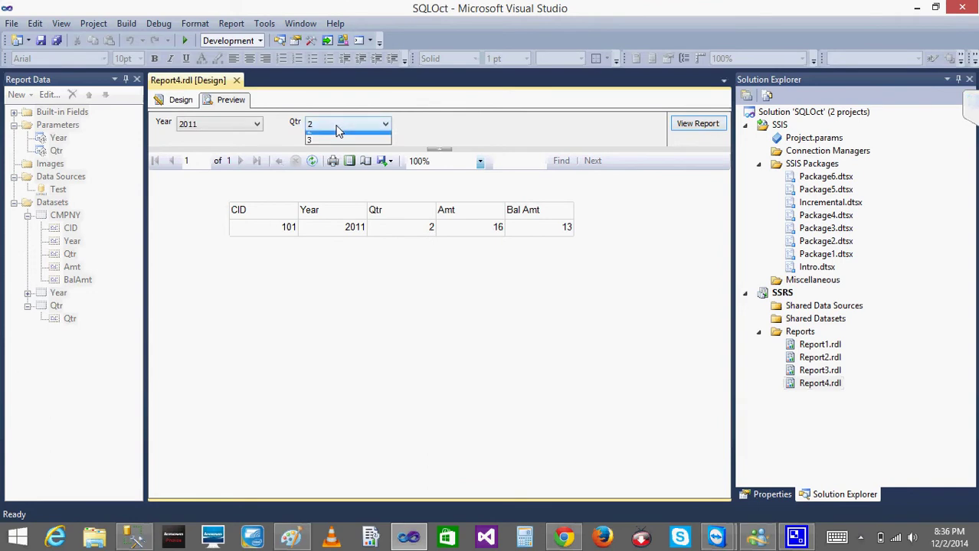
left_click(330, 154)
left_click(698, 124)
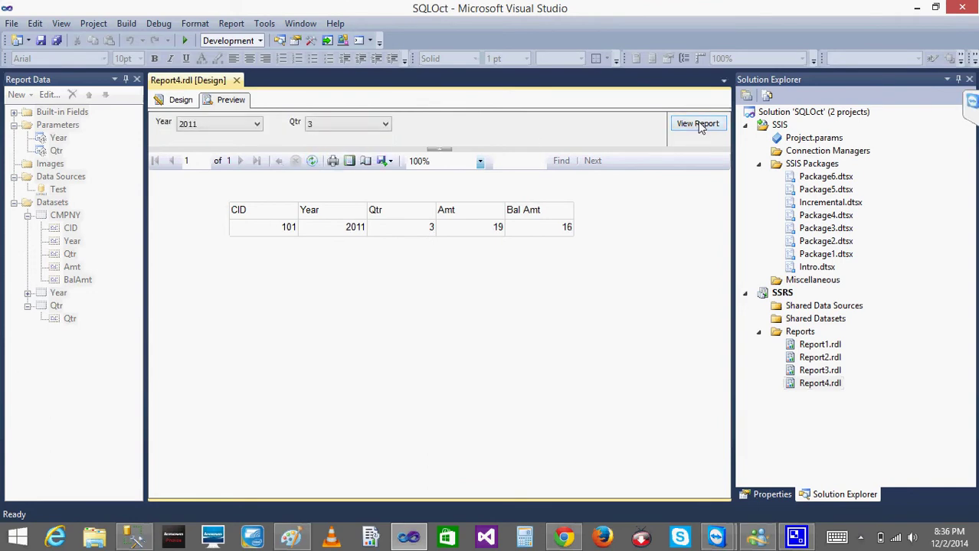
Step: Switch to SQL Server Management Studio and try to replace [Qtr] in the distinct query with the Year column
left_click(135, 540)
key("End")
key("BackSpace")
key("BackSpace")
key("BackSpace")
key("BackSpace")
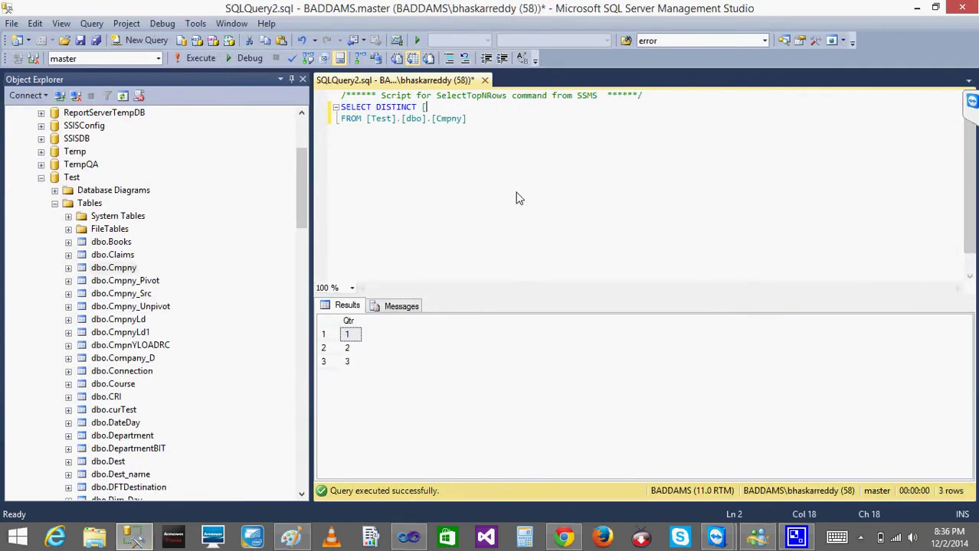
type("Ye")
Step: Undo the query edits back to the original SELECT TOP 1000 statement listing all Cmpny columns
key("ctrl+z")
key("ctrl+z")
key("ctrl+z")
key("ctrl+z")
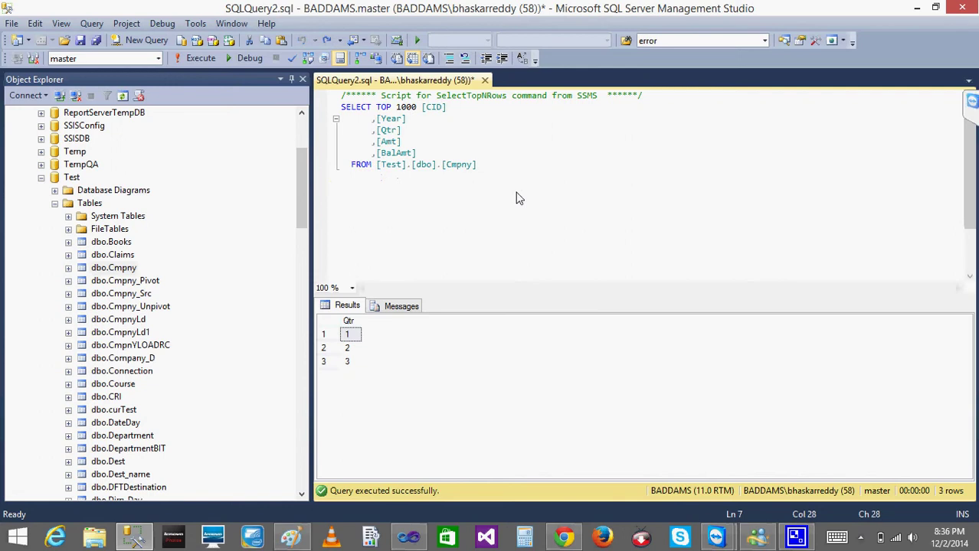
key("ctrl+z")
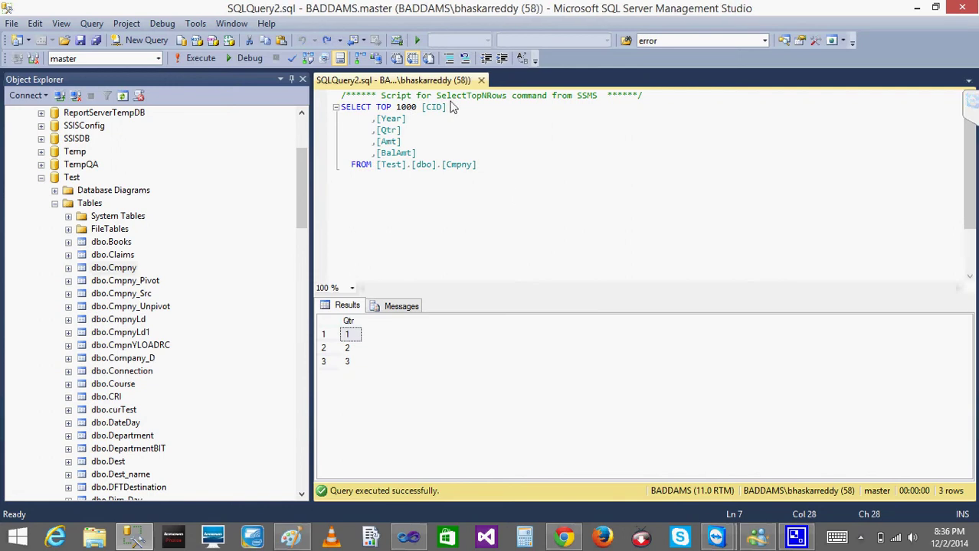
key("Return")
type("where ya")
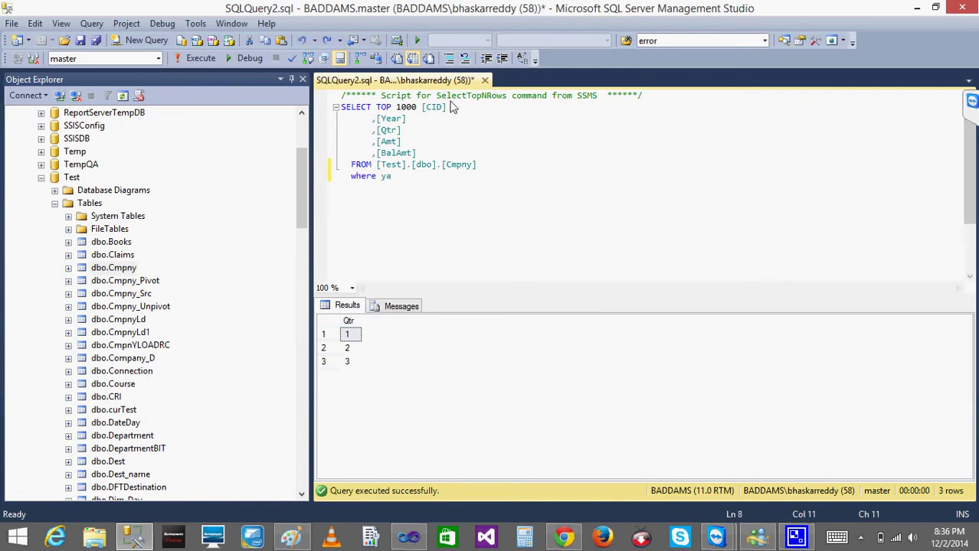
key("BackSpace")
key("BackSpace")
key("BackSpace")
key("BackSpace")
key("BackSpace")
key("BackSpace")
key("BackSpace")
key("BackSpace")
Step: Remove TOP 1000 from the Cmpny SELECT statement and execute the query
key("BackSpace")
key("BackSpace")
key("BackSpace")
key("BackSpace")
key("BackSpace")
key("BackSpace")
key("BackSpace")
key("BackSpace")
key("BackSpace")
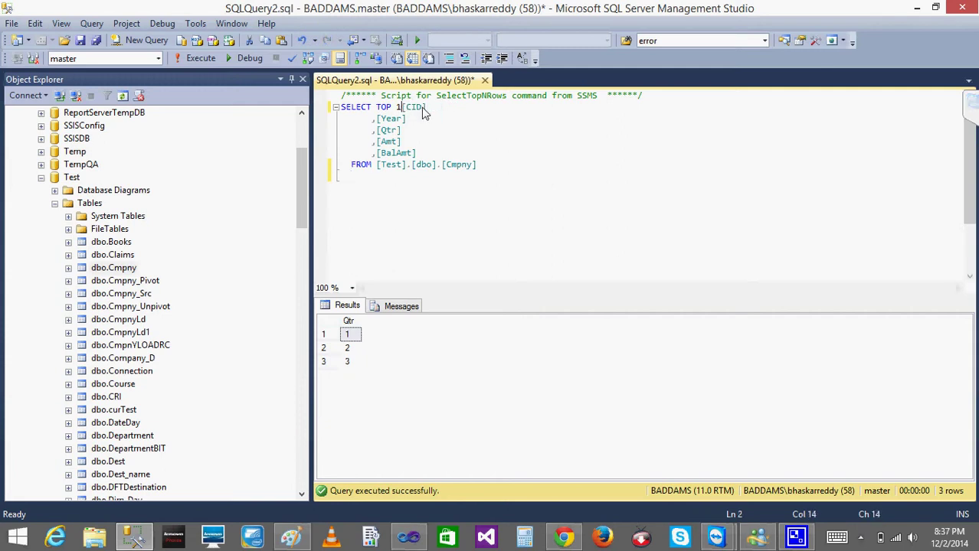
left_click(193, 60)
Step: Examine the Cmpny result rows by year down to the 2015 row and its Qtr value
left_click(374, 416)
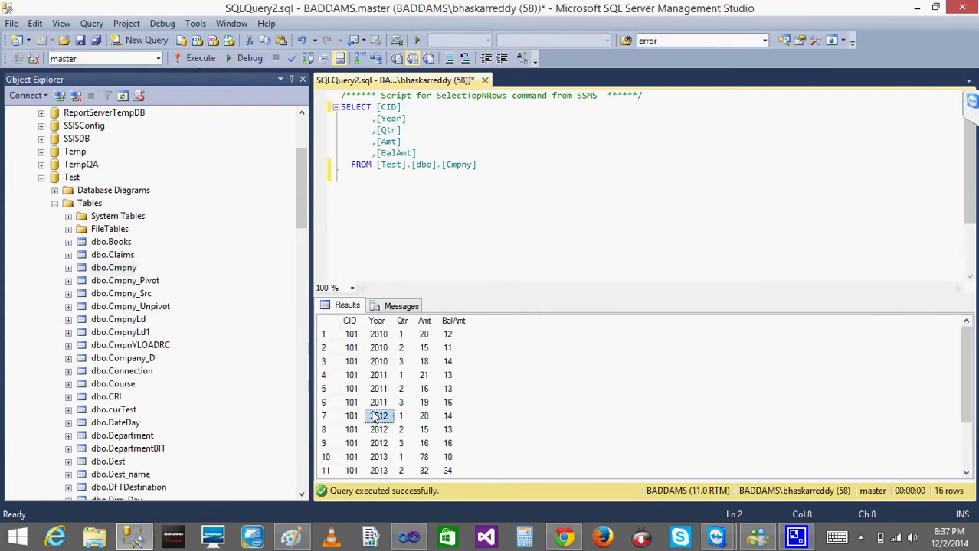
key("Down")
key("Down")
key("Down")
key("Down")
key("Down")
key("Down")
key("Down")
key("Down")
key("Down")
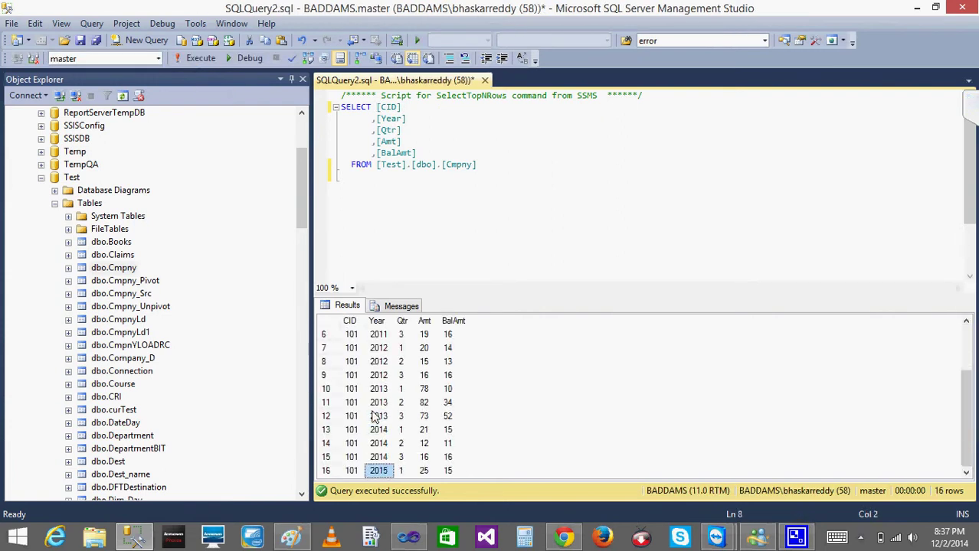
left_click(410, 473)
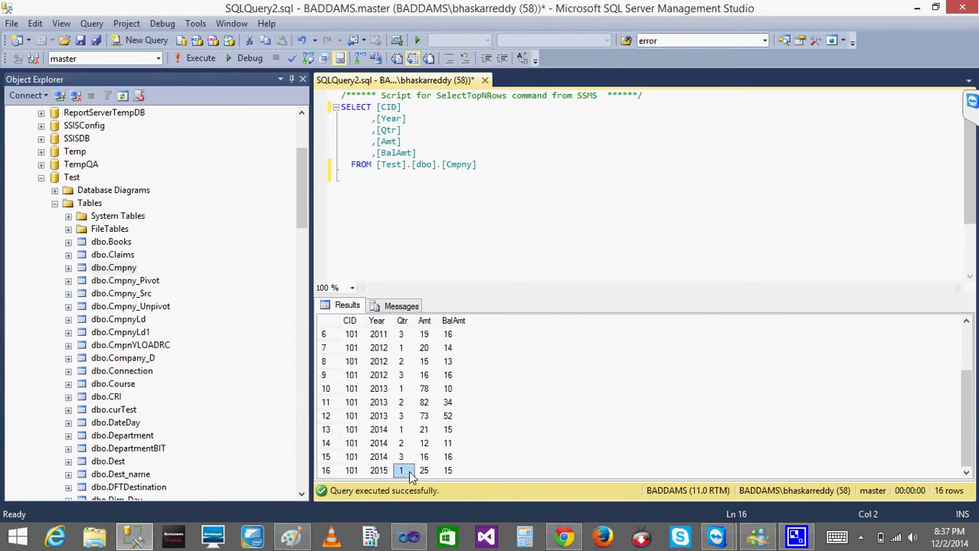
Step: Switch to Visual Studio and run the Report4 preview for Year 2015 and Qtr 1
left_click(409, 537)
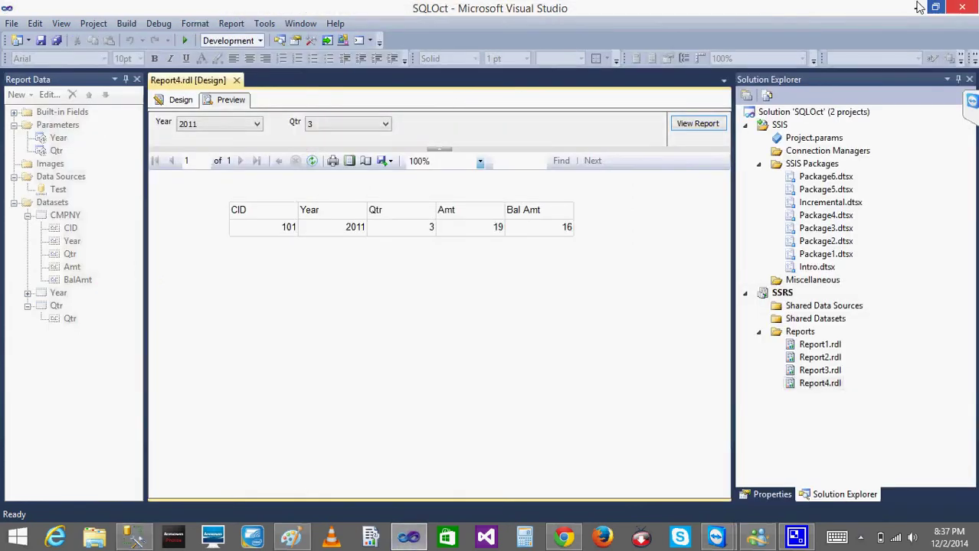
left_click(409, 538)
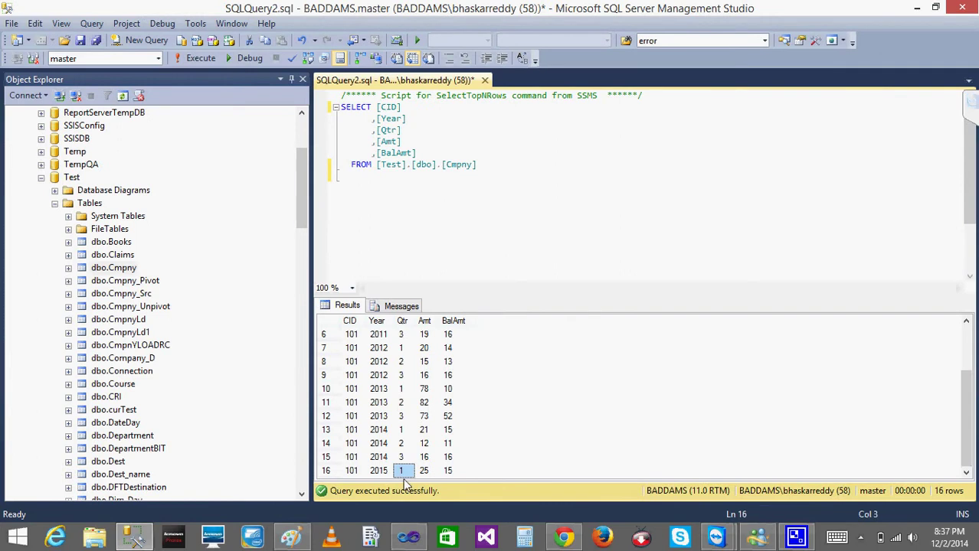
left_click(410, 539)
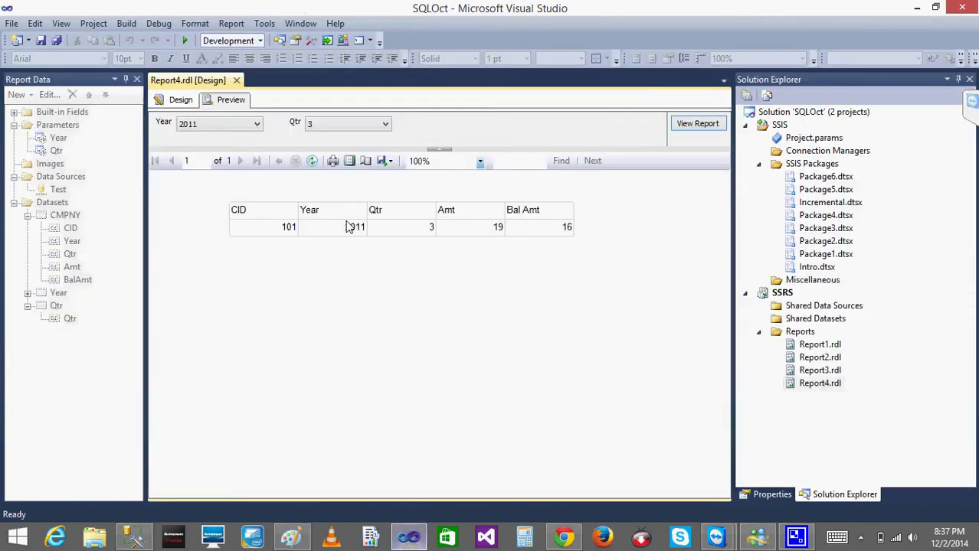
left_click(204, 123)
left_click(204, 185)
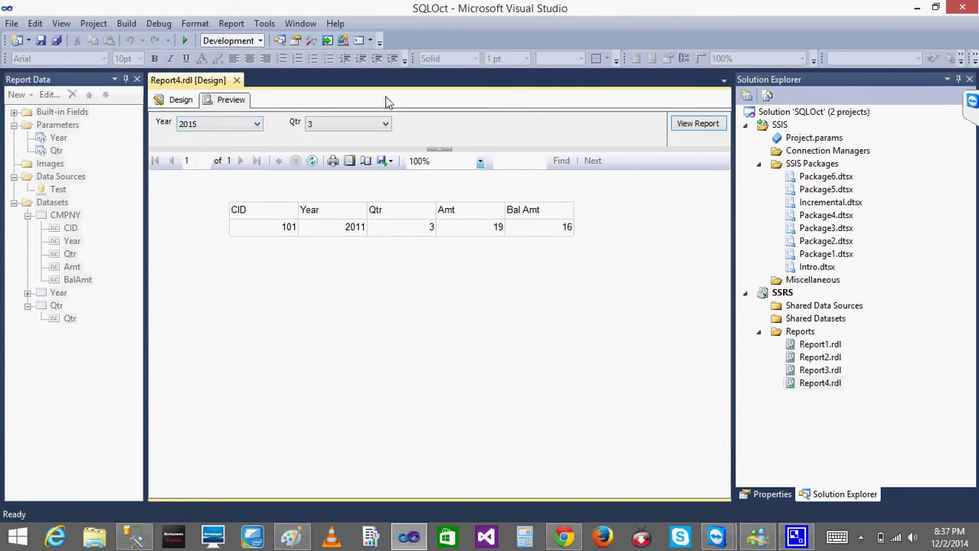
left_click(351, 126)
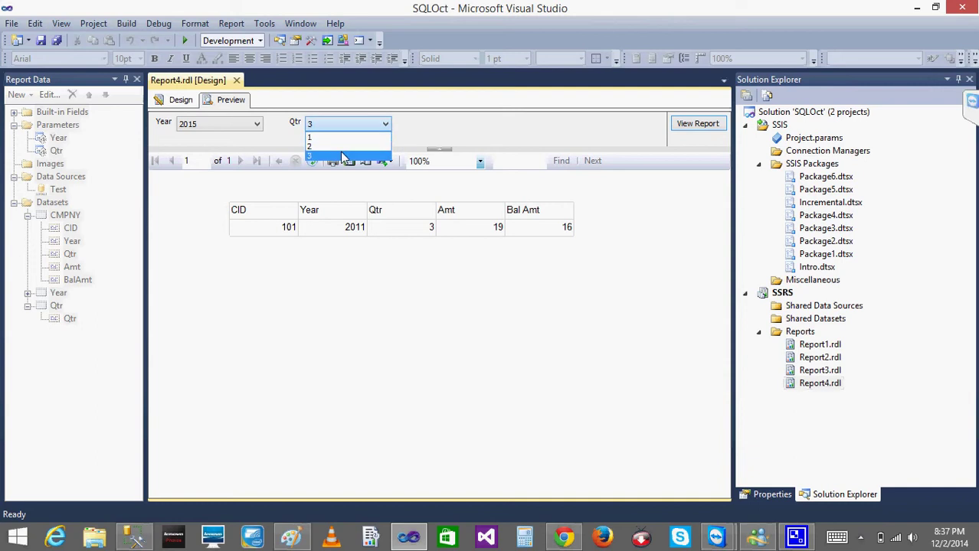
left_click(342, 157)
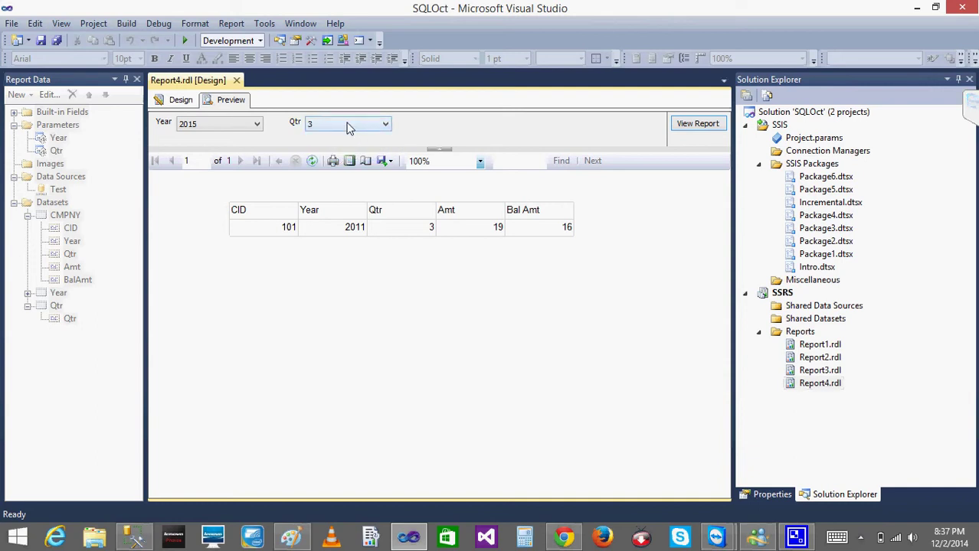
left_click(347, 127)
left_click(330, 138)
left_click(721, 126)
Step: Compare the previewed row with the Cmpny query results, and rerun the 2015 report preview with Qtr 2
left_click(134, 538)
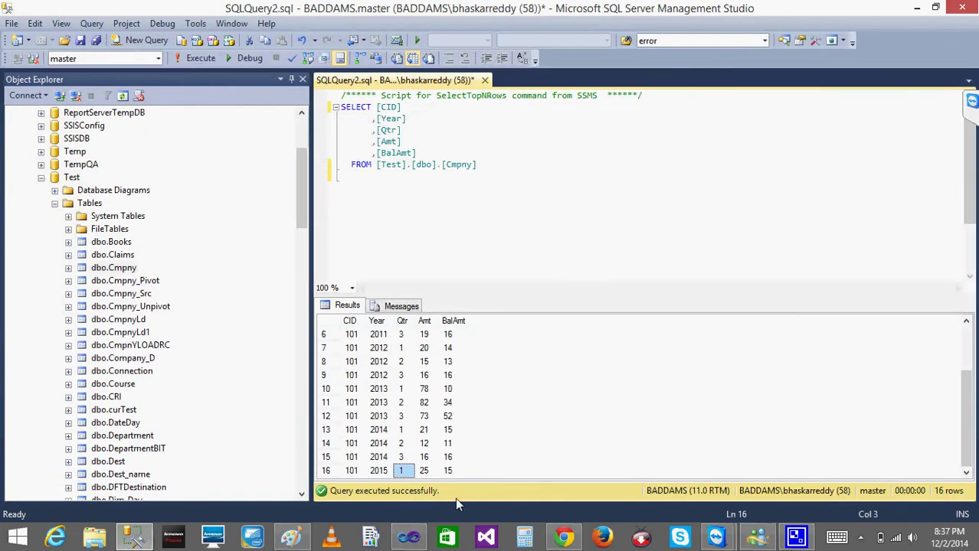
key("alt+Tab")
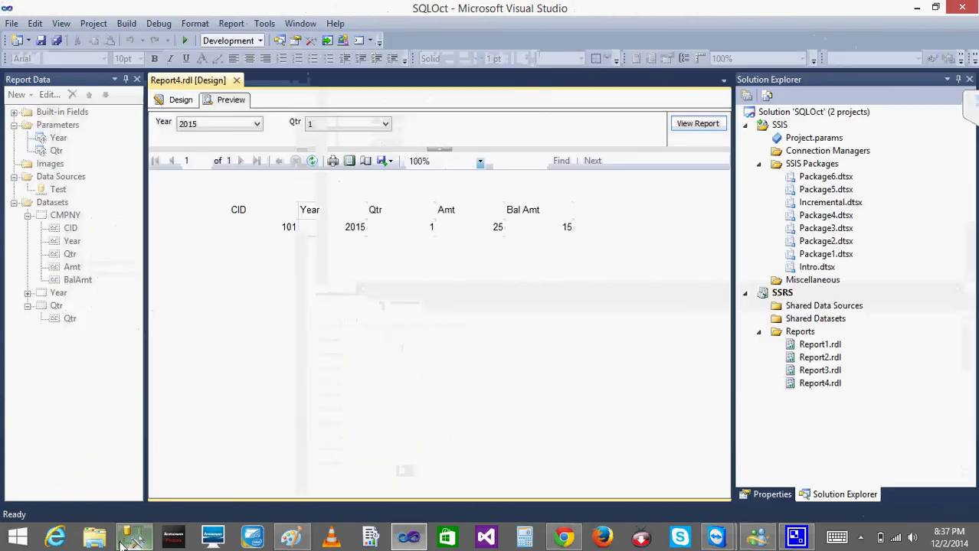
left_click(353, 125)
left_click(337, 140)
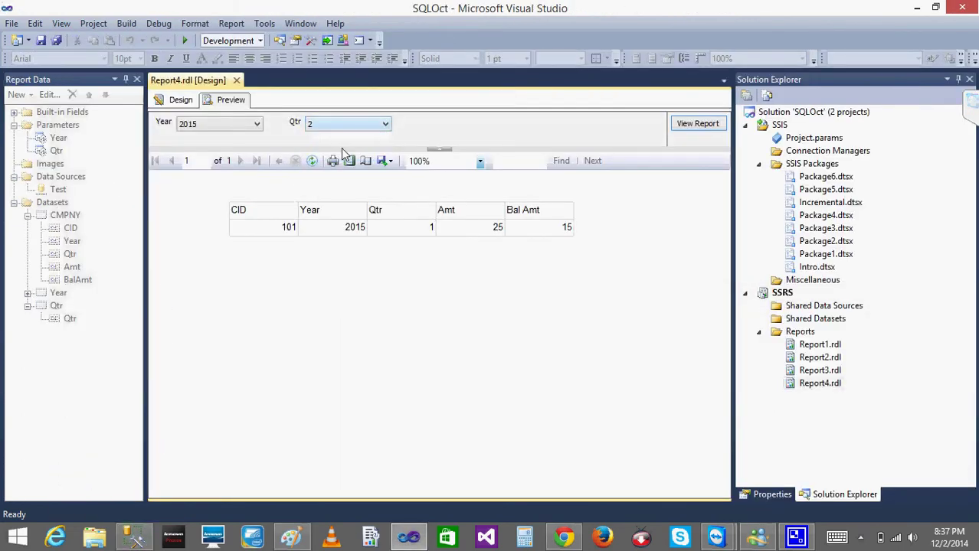
left_click(698, 124)
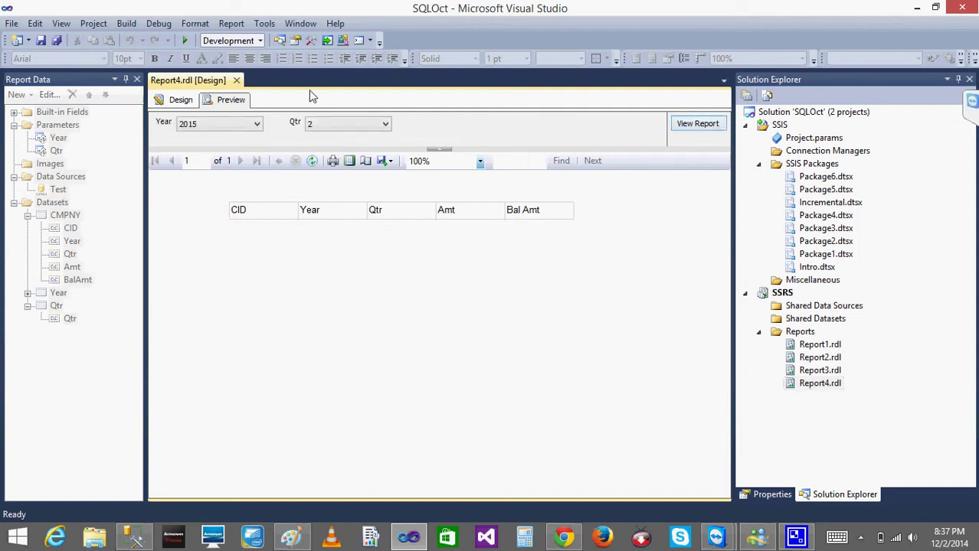
Step: Examine which quarters the Qtr parameter offers while Year is set to 2015
left_click(328, 123)
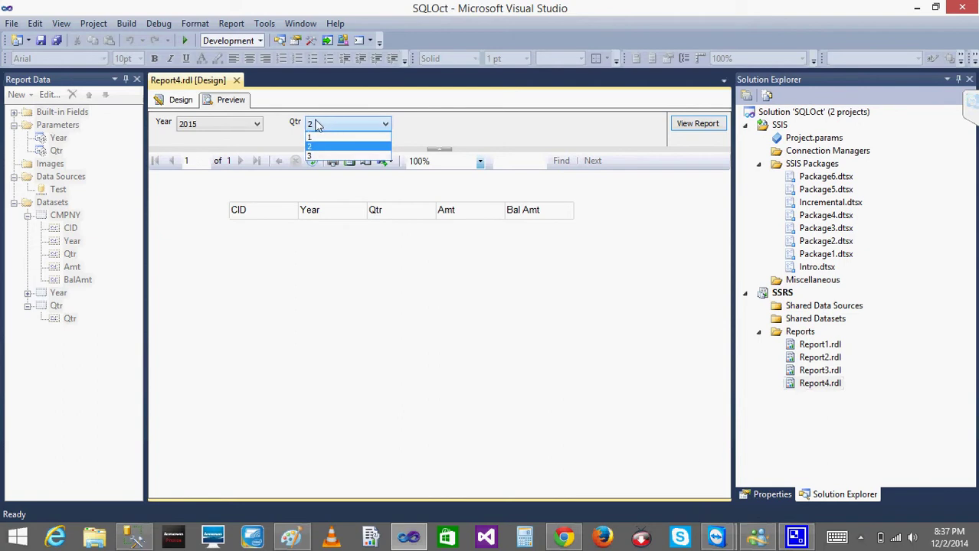
left_click(293, 129)
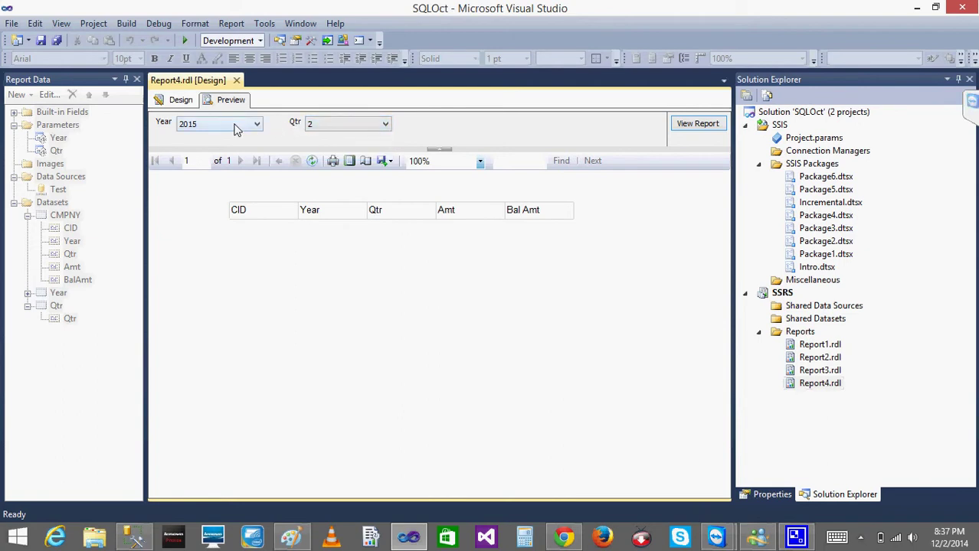
left_click(328, 126)
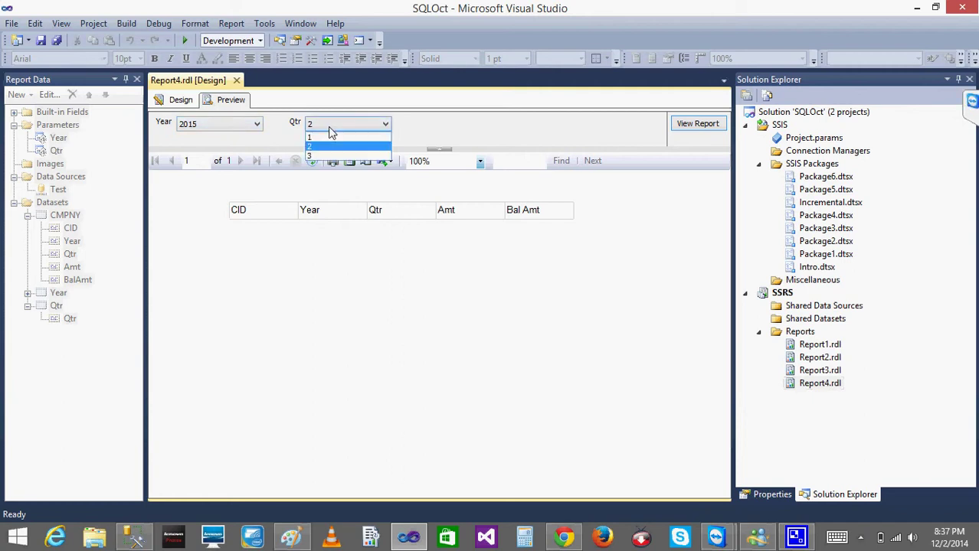
left_click(328, 128)
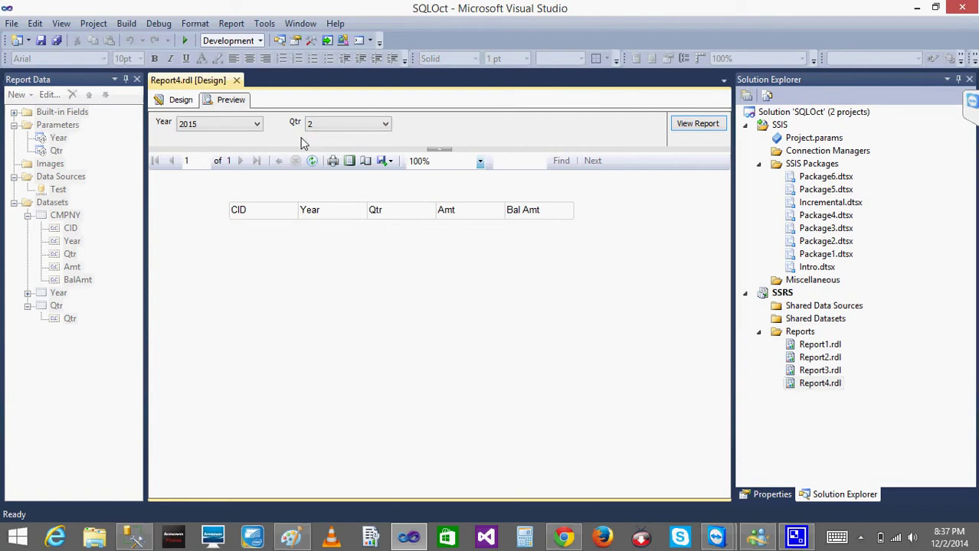
Step: Return to the report design, open the Qtr dataset's properties and start a Where clause below its FROM line
left_click(184, 100)
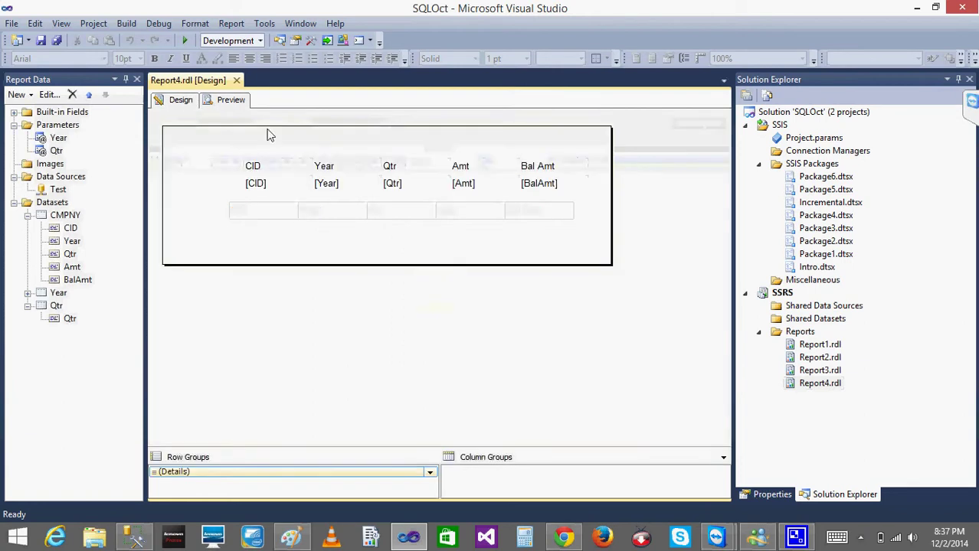
double_click(55, 305)
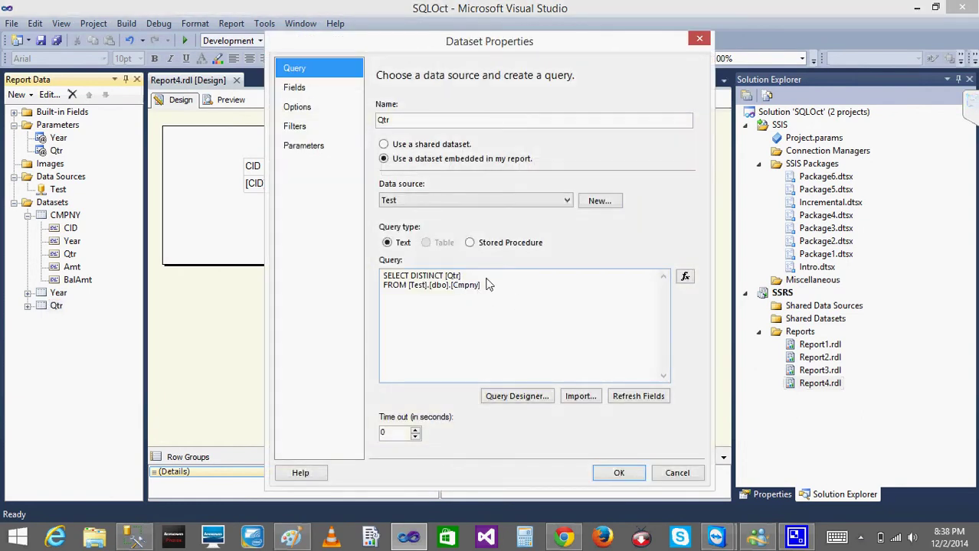
left_click(488, 286)
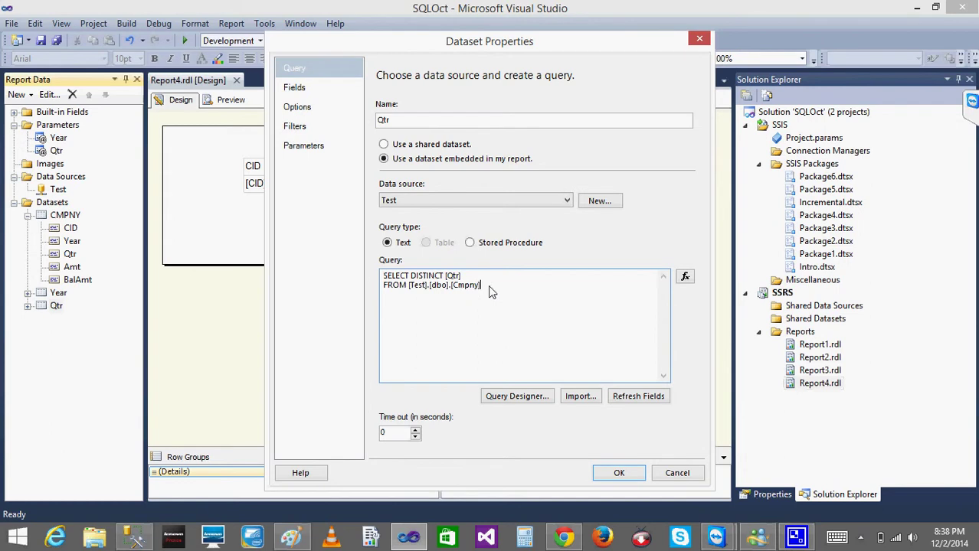
key("Return")
type("W")
Step: Switch to SQL Server Management Studio and remove the [CID] and [Year] columns from the Cmpny SELECT statement
key("alt+Tab")
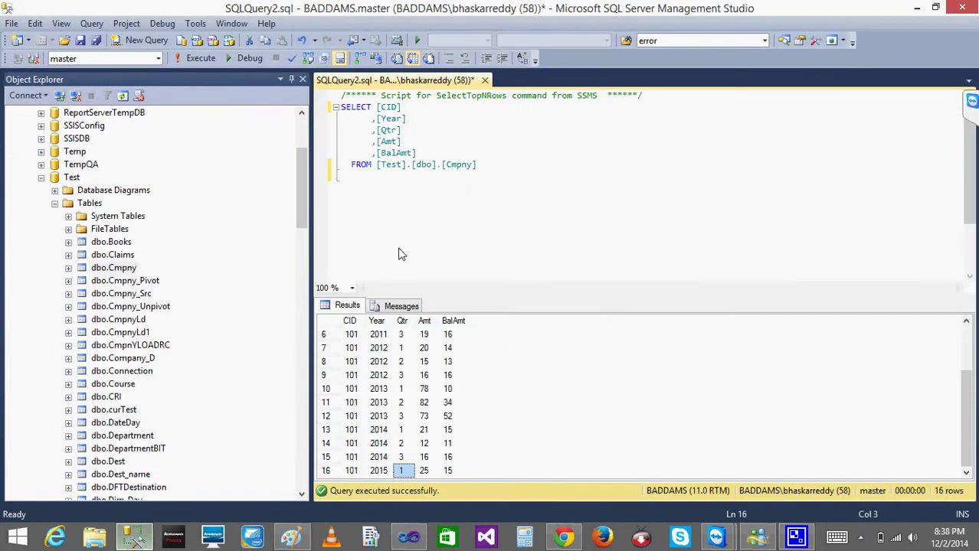
left_click(465, 148)
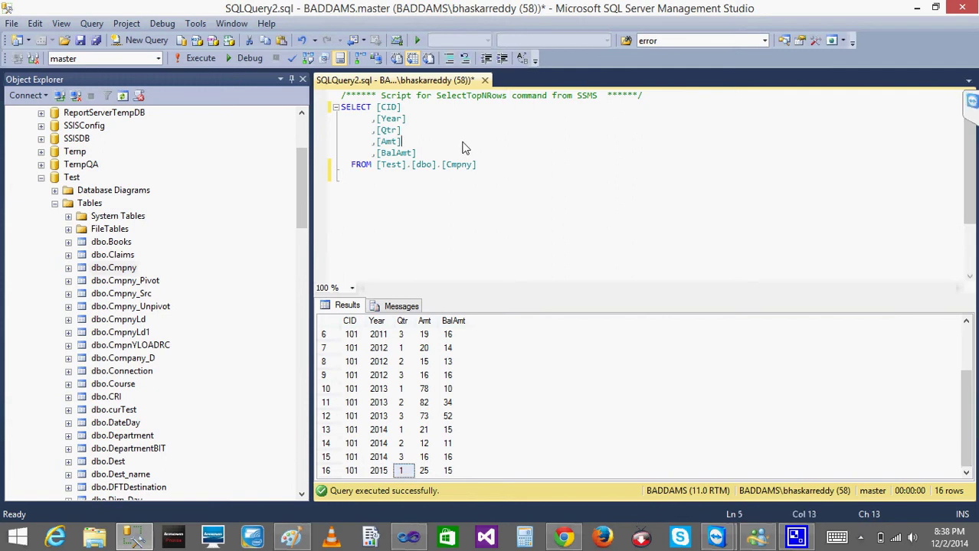
key("Up")
key("Up")
key("Up")
key("Left")
key("Left")
key("Left")
key("Left")
key("Left")
key("Delete")
key("Delete")
key("Delete")
key("Delete")
key("Delete")
key("Delete")
key("Delete")
key("Delete")
key("Delete")
key("Delete")
key("Delete")
key("Delete")
key("Delete")
key("Delete")
key("Delete")
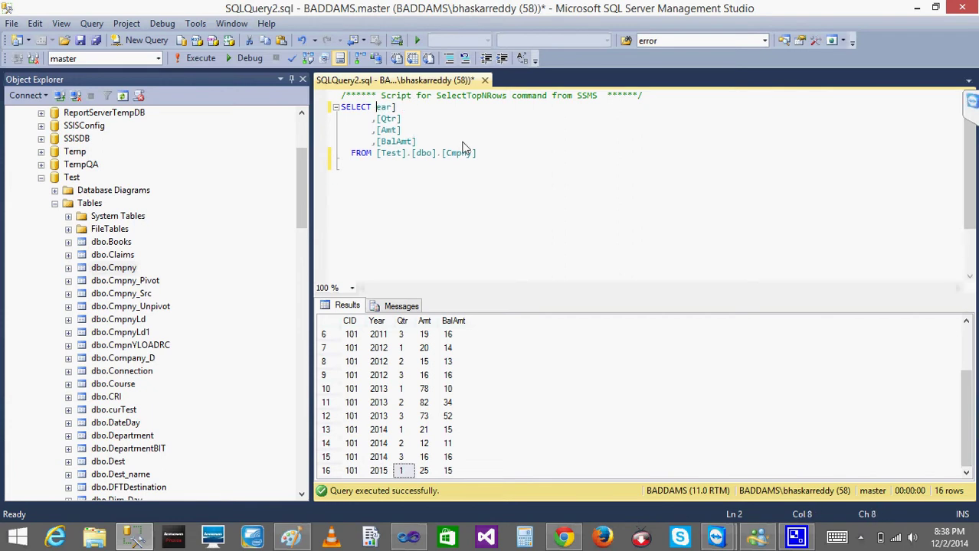
key("Delete")
key("Delete")
key("Delete")
key("Delete")
key("Delete")
key("Delete")
key("Delete")
key("Delete")
key("Delete")
key("Delete")
key("Delete")
key("Delete")
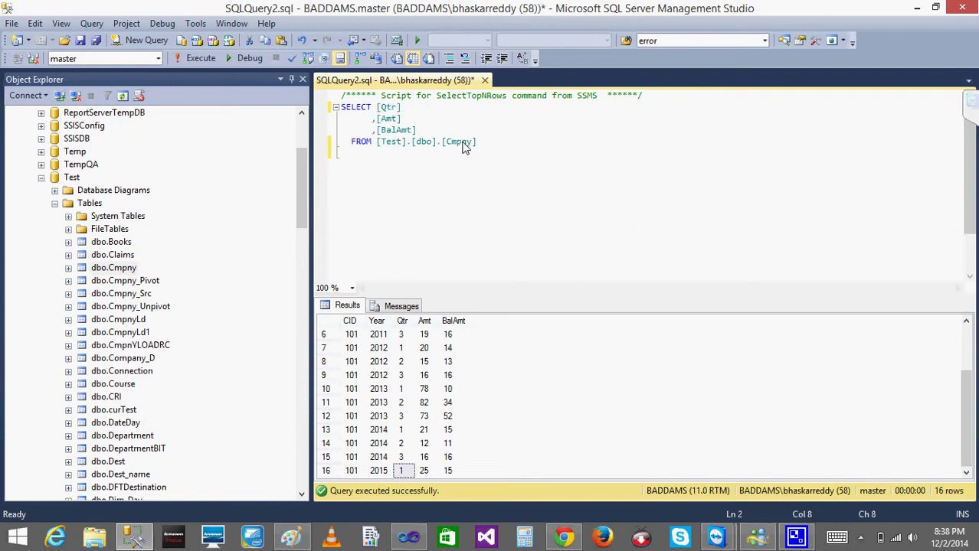
Step: Add DISTINCT before [Qtr] and delete the [Amt] and [BalAmt] columns from the query
type("DISTINCT")
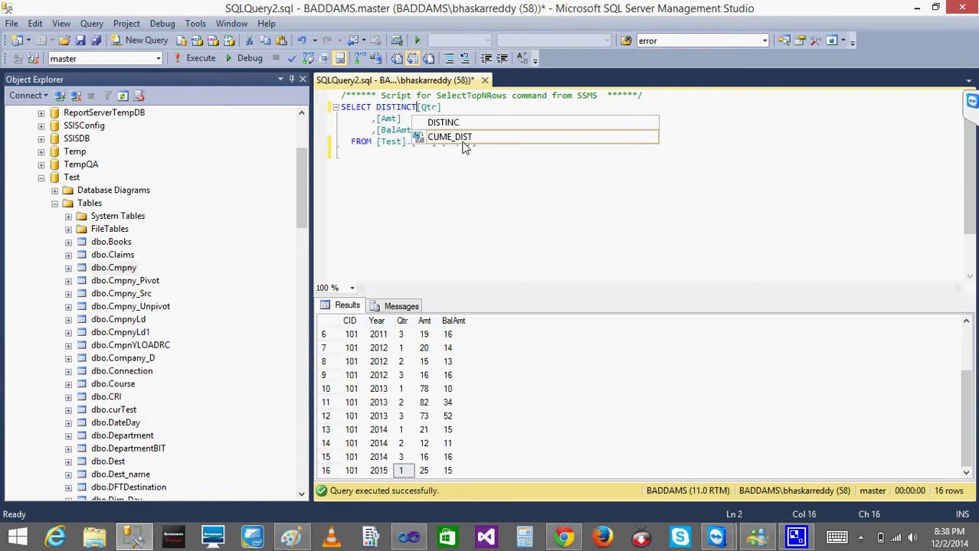
left_click(356, 121)
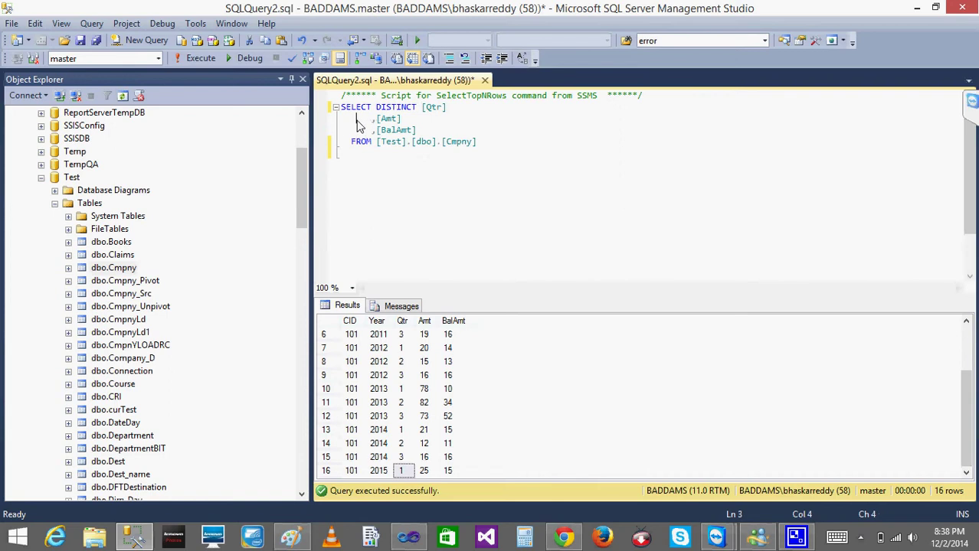
key("shift+Down")
key("shift+Down")
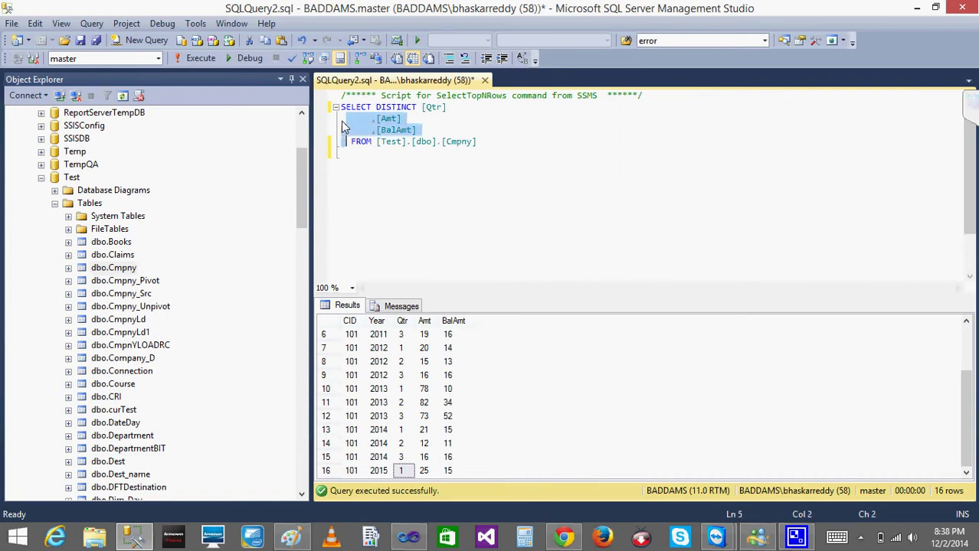
key("Right")
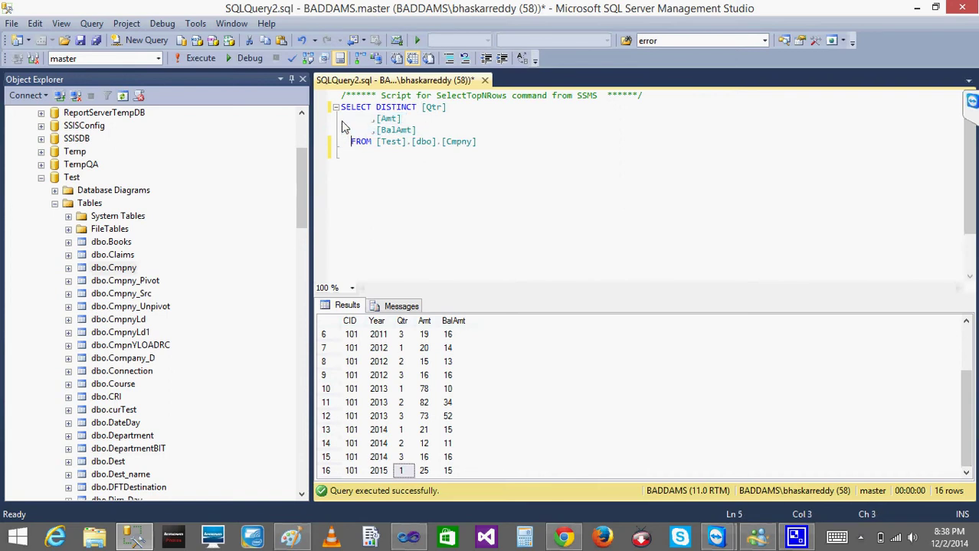
key("shift+Down")
key("shift+Down")
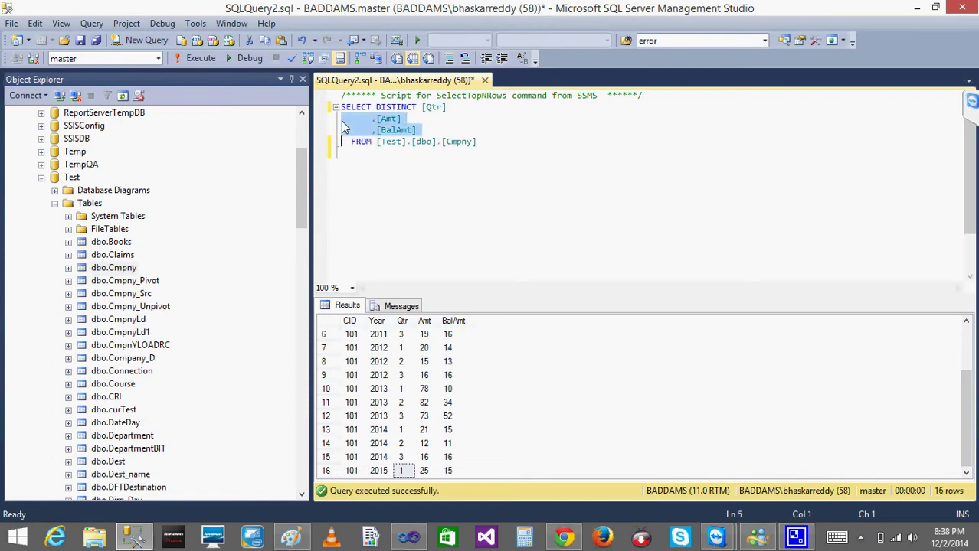
key("shift+Down")
key("shift+Up")
key("Delete")
key("Delete")
key("Delete")
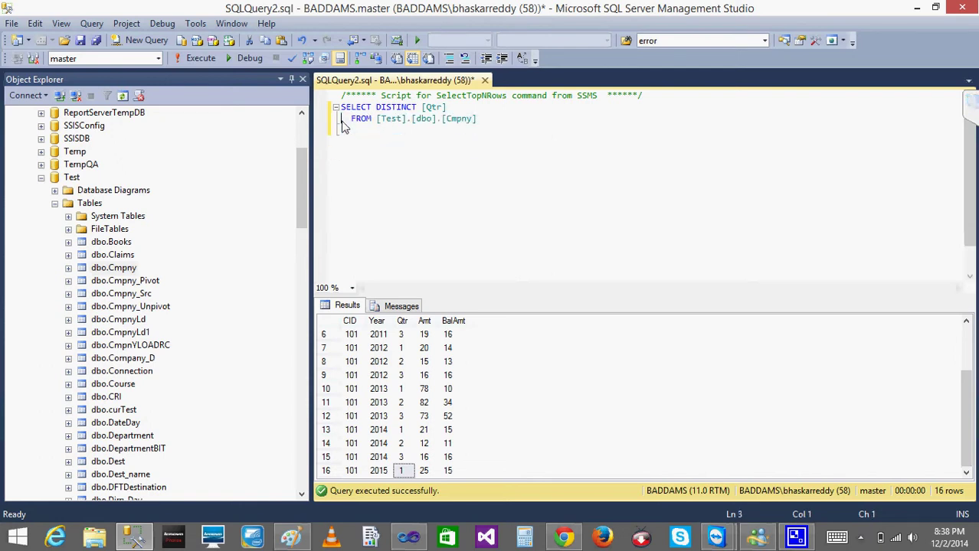
Step: Add a WHERE YEAR= filter to the distinct Qtr query and execute it for 2010 and for 2015
left_click(480, 123)
key("Return")
type("WHERE")
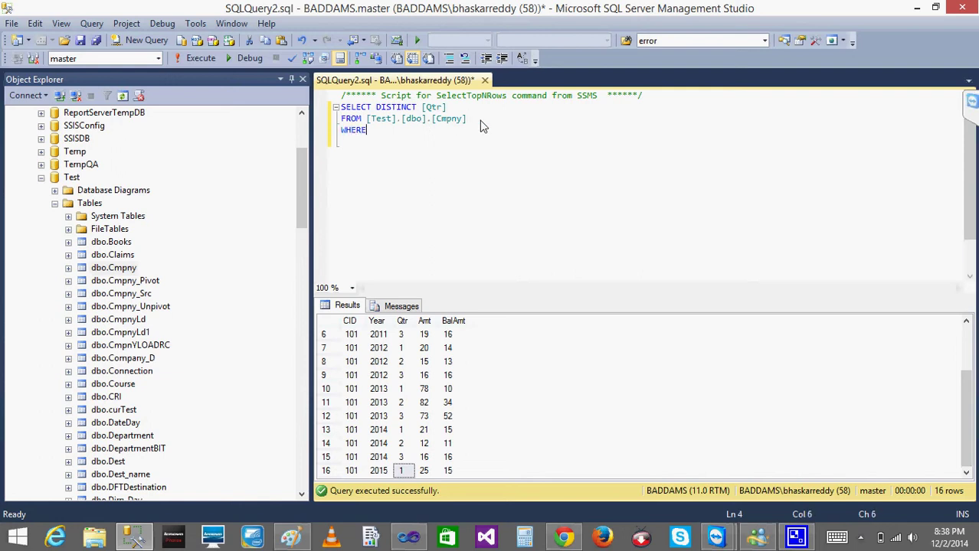
type(" YEAR")
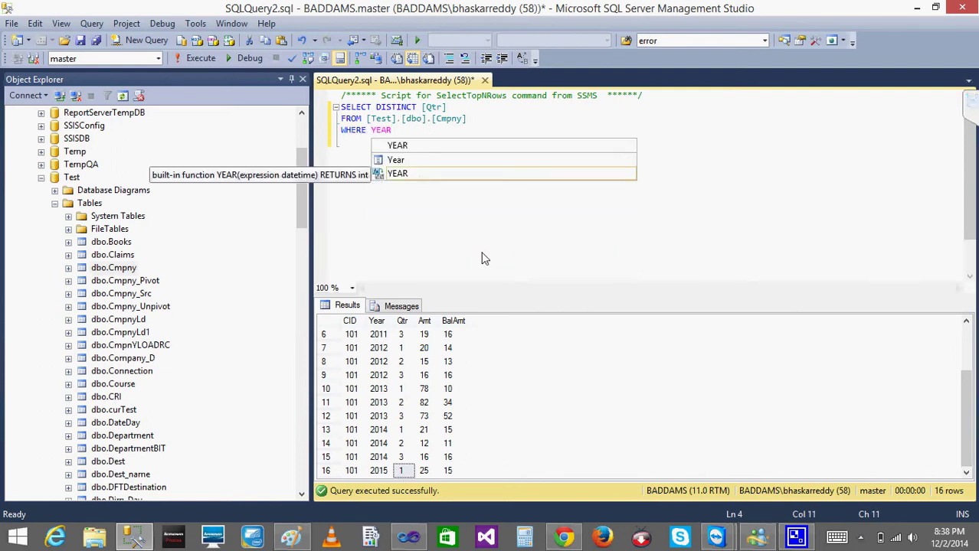
type("=2010")
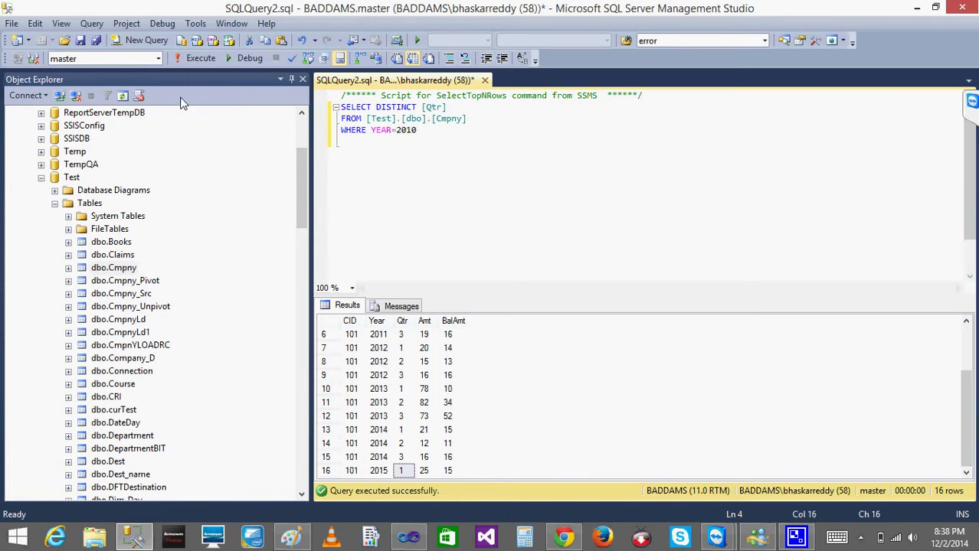
left_click(196, 59)
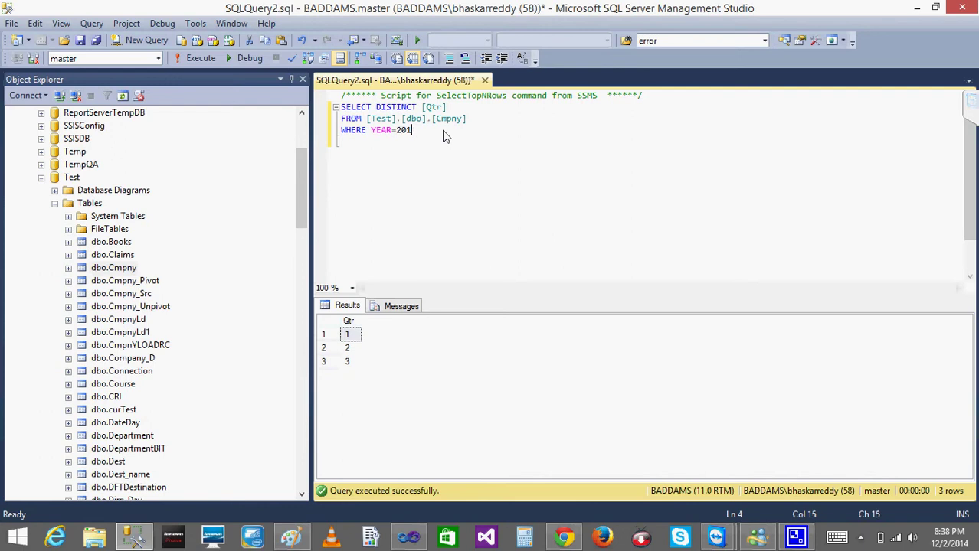
left_click(196, 59)
left_click(355, 341)
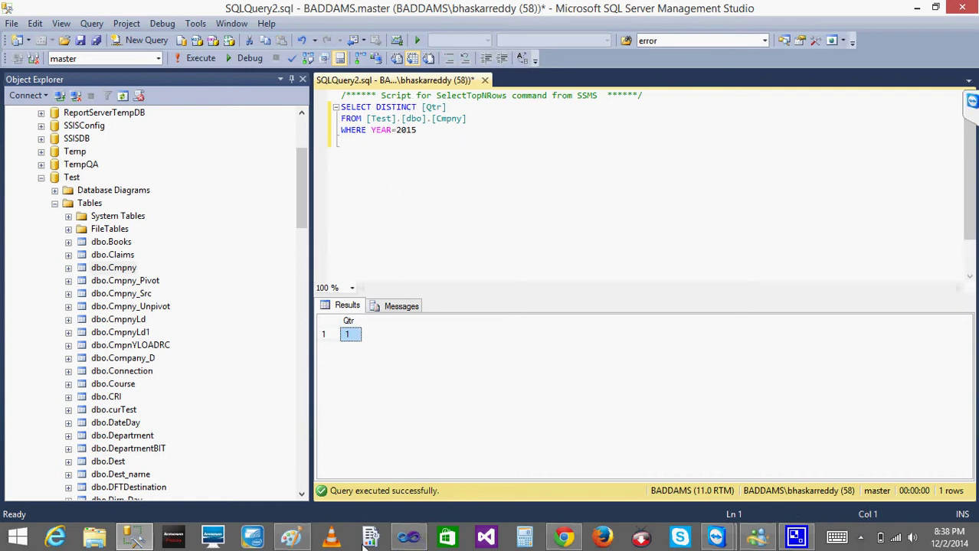
left_click(409, 539)
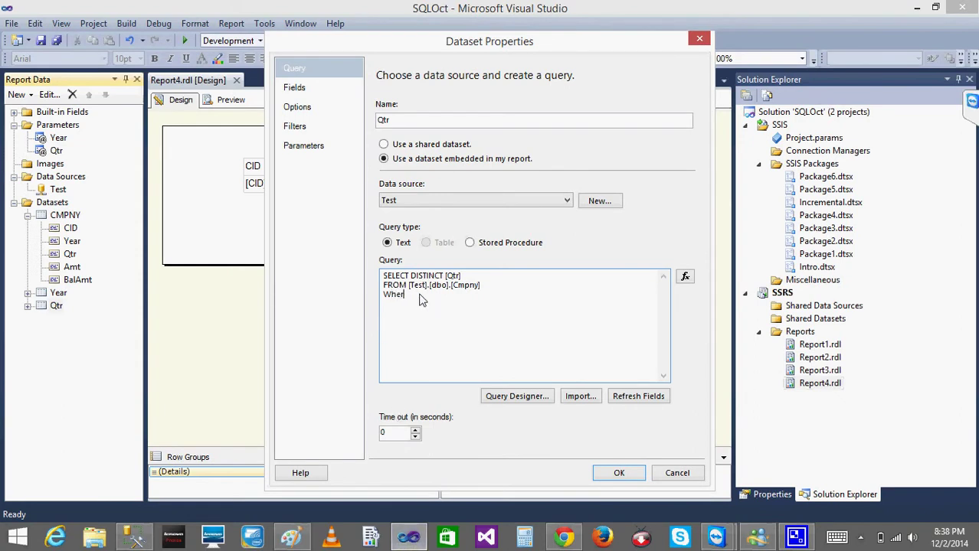
type("Year=@Year")
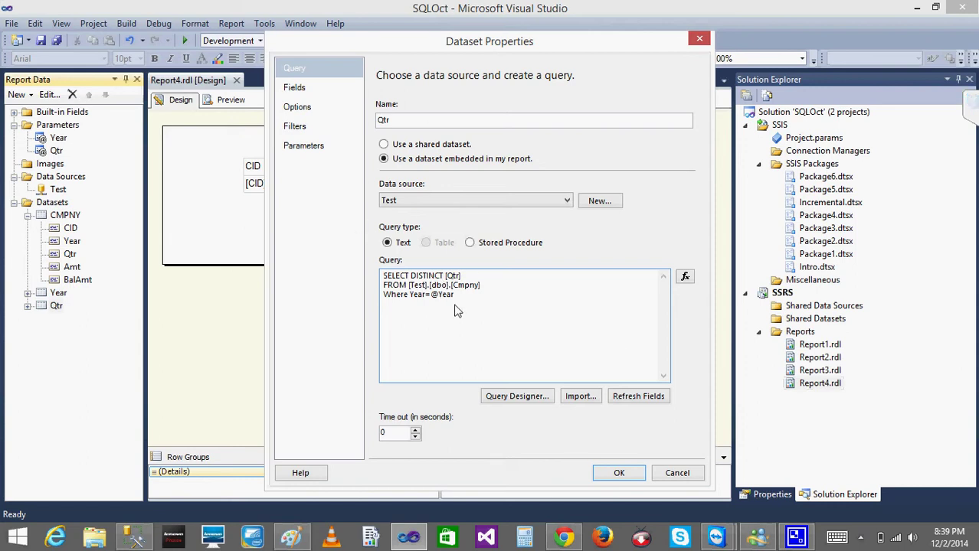
left_click(619, 474)
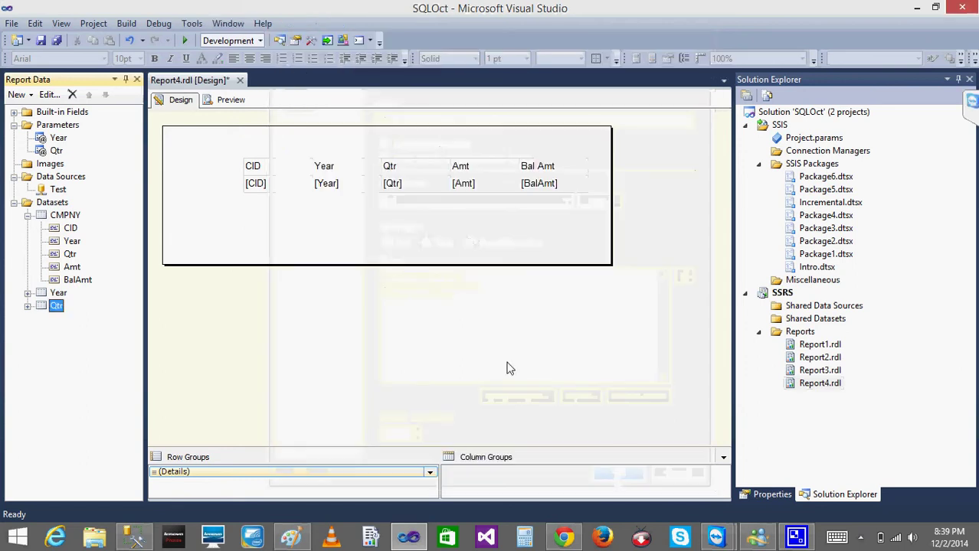
Step: Preview the report and examine the quarters offered in the Qtr parameter for Year 2011
left_click(231, 100)
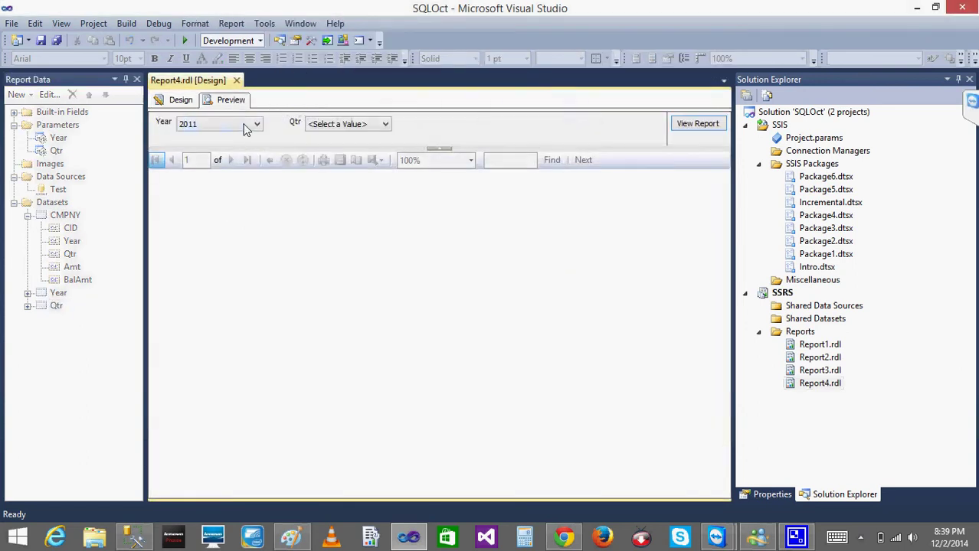
left_click(342, 127)
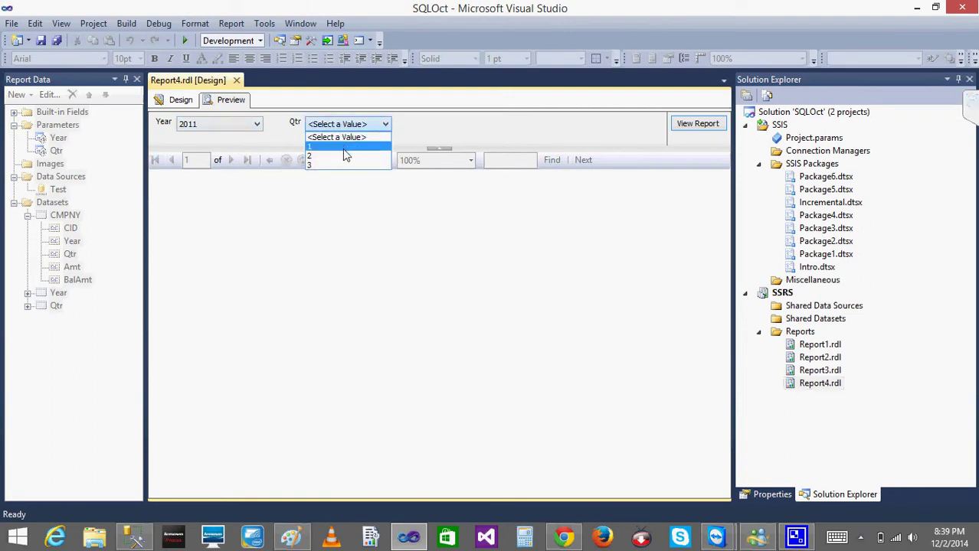
left_click(258, 150)
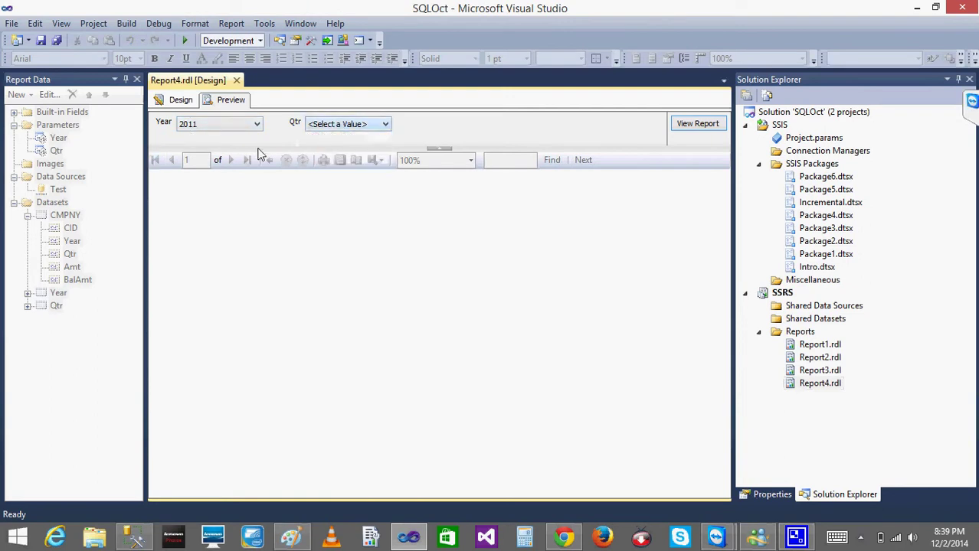
Step: Run the report preview with Year 2015 and Qtr 1
left_click(255, 125)
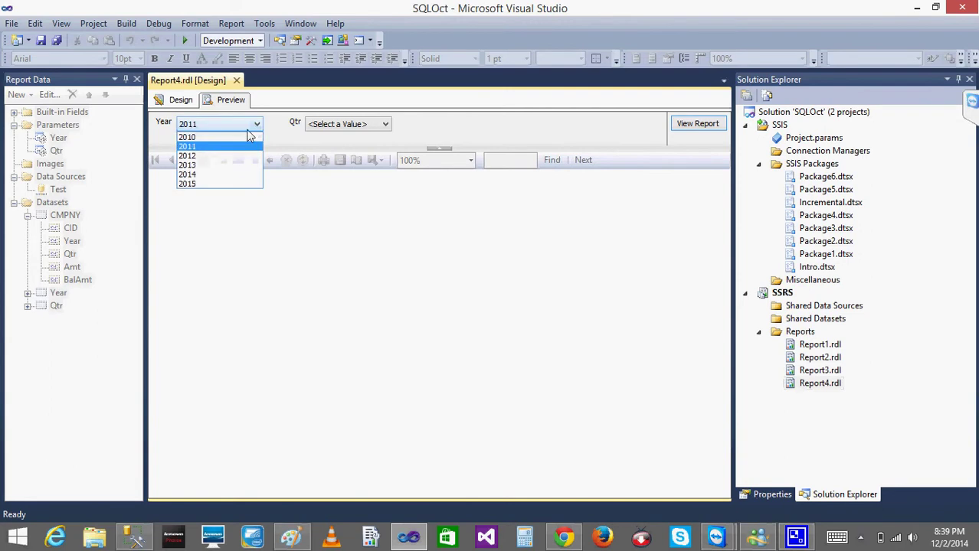
left_click(229, 183)
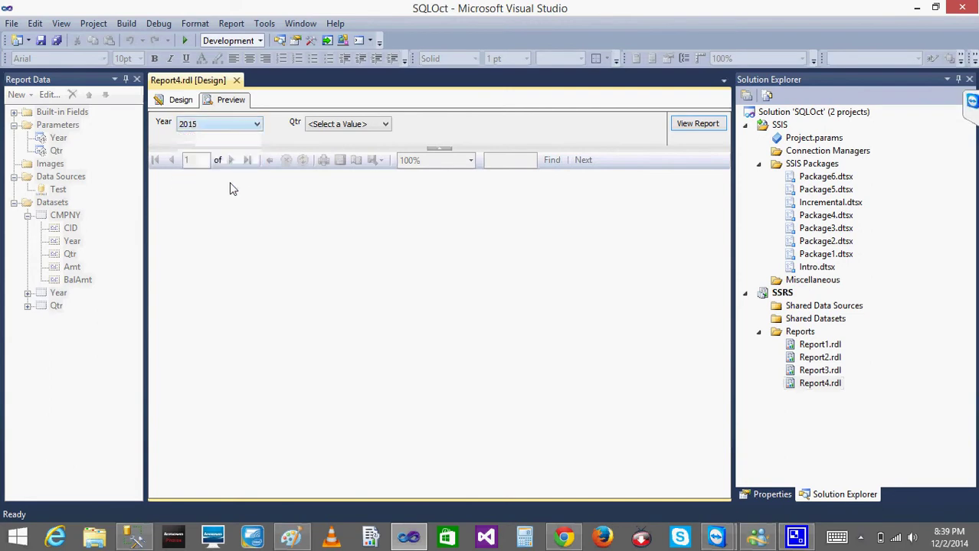
left_click(386, 125)
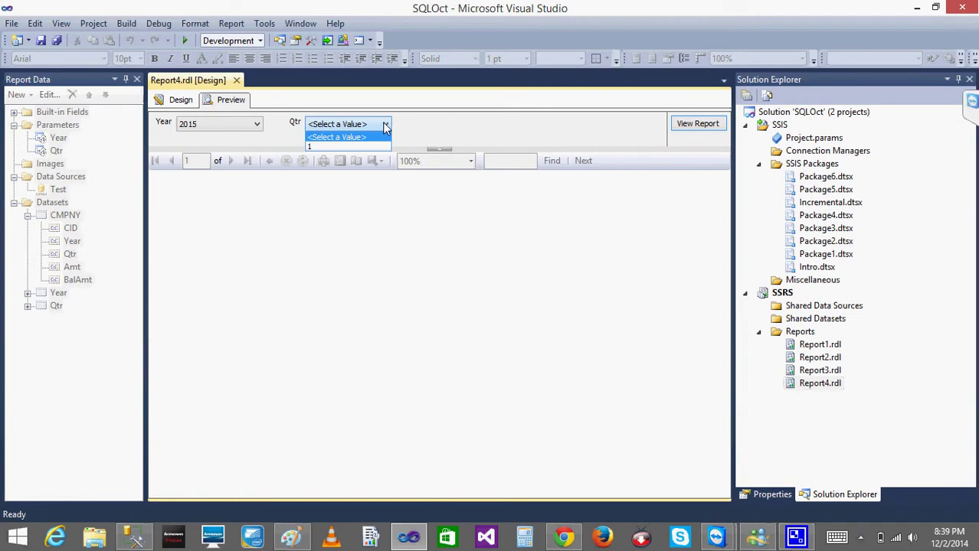
left_click(313, 147)
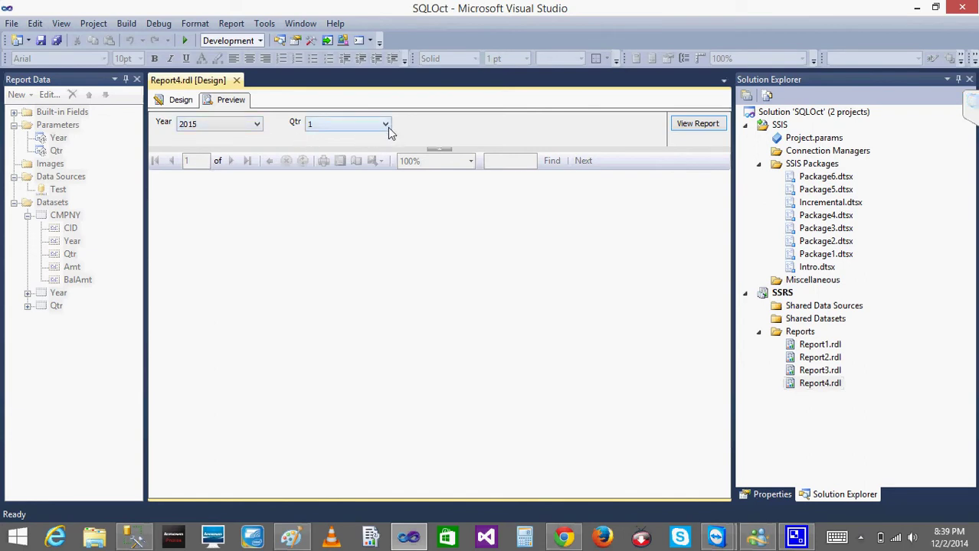
left_click(680, 129)
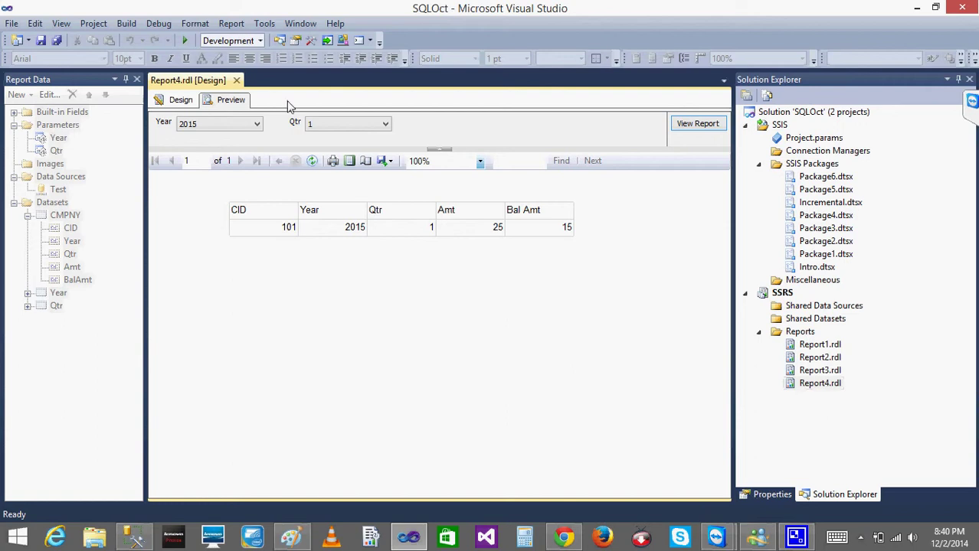
Step: Reload the report preview and re-examine the Qtr choices for the default Year 2011, including whether several can be picked
left_click(182, 99)
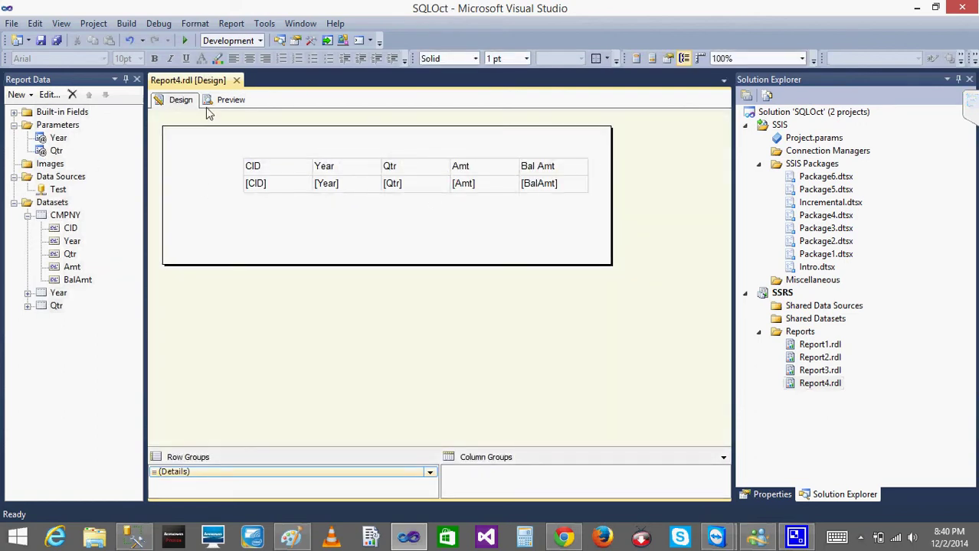
left_click(233, 104)
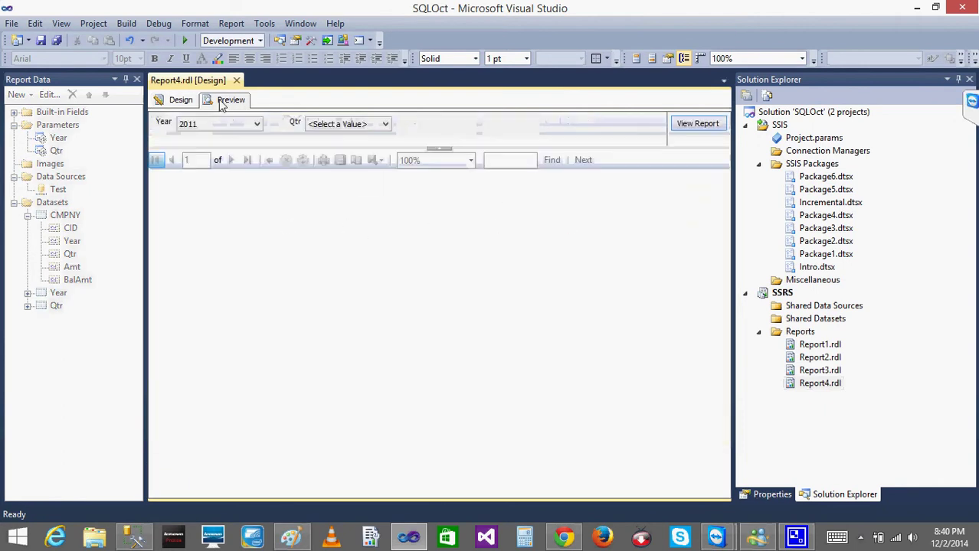
left_click(346, 125)
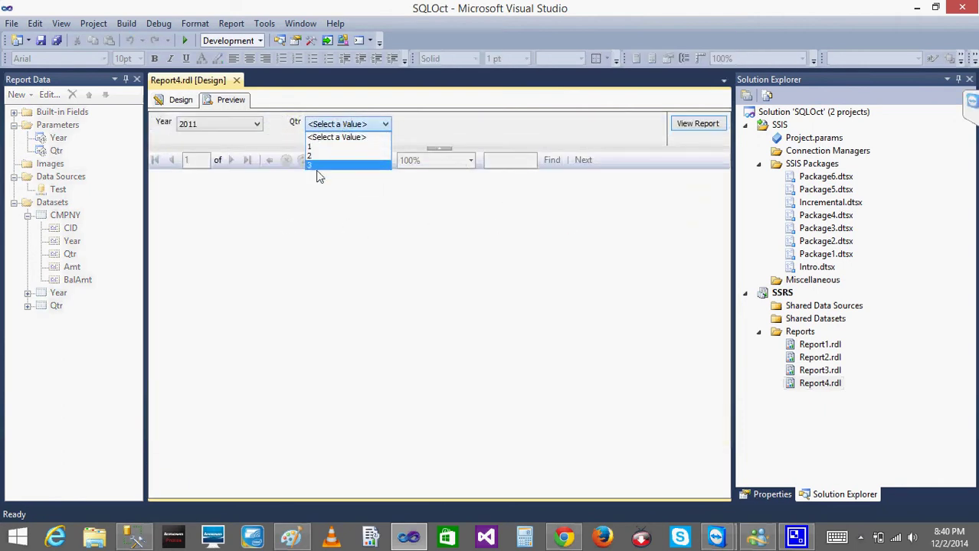
left_click(317, 177)
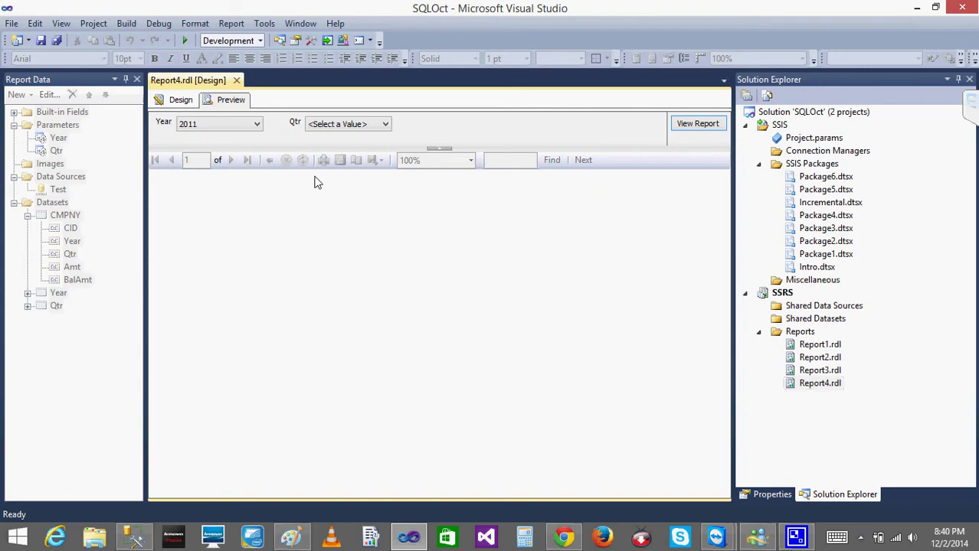
left_click(181, 99)
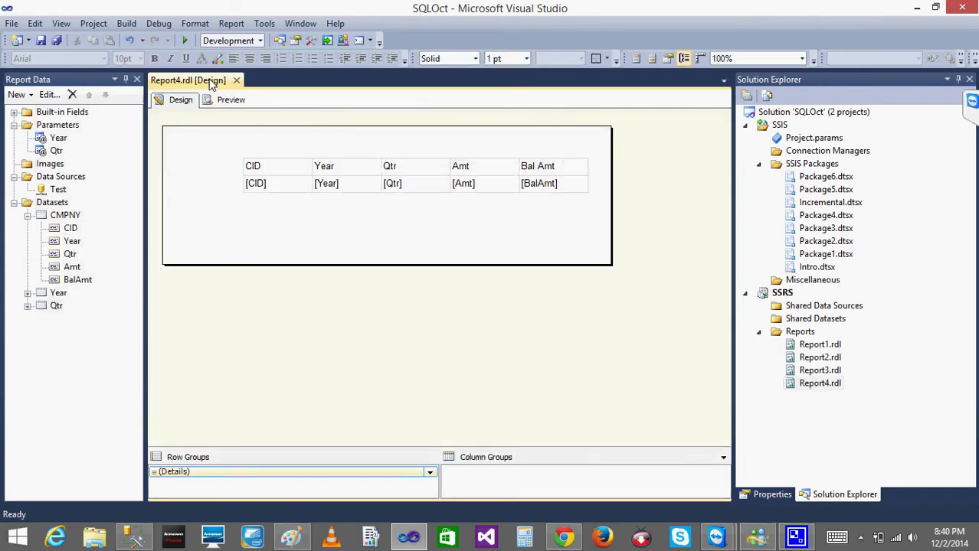
left_click(223, 100)
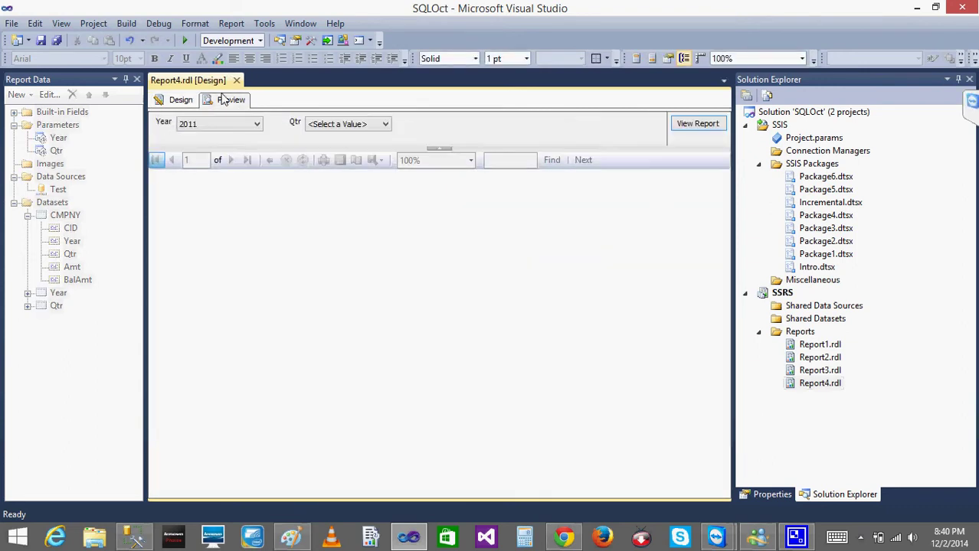
left_click(339, 125)
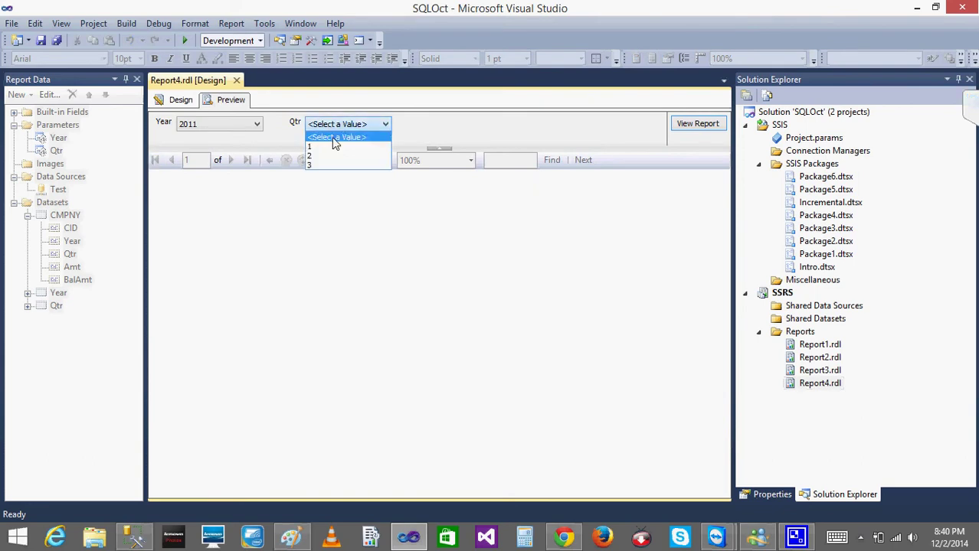
left_click(215, 226)
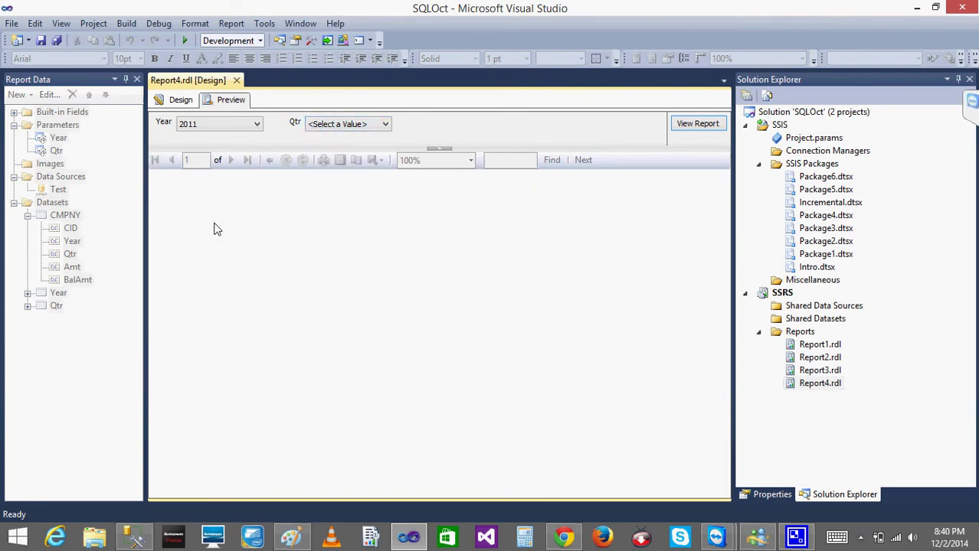
left_click(167, 102)
left_click(228, 107)
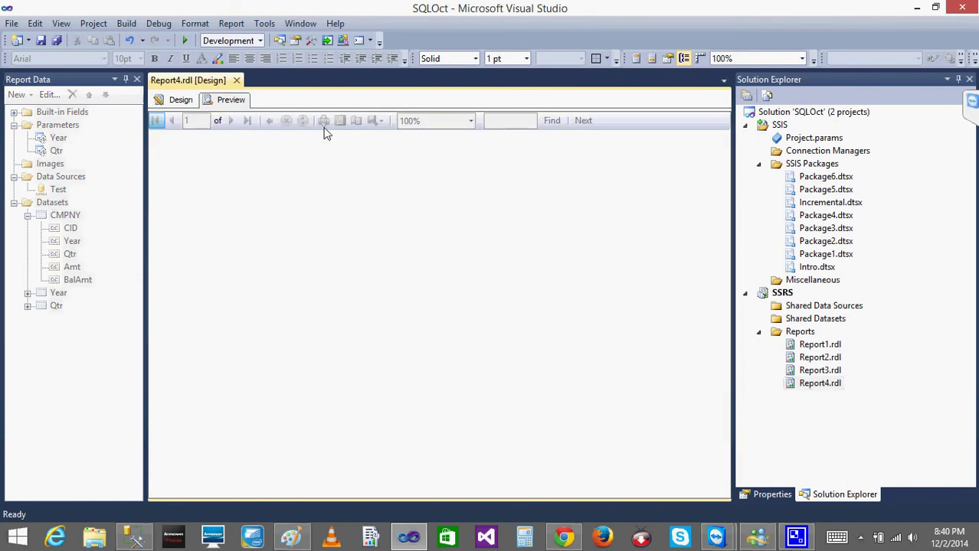
left_click(326, 127)
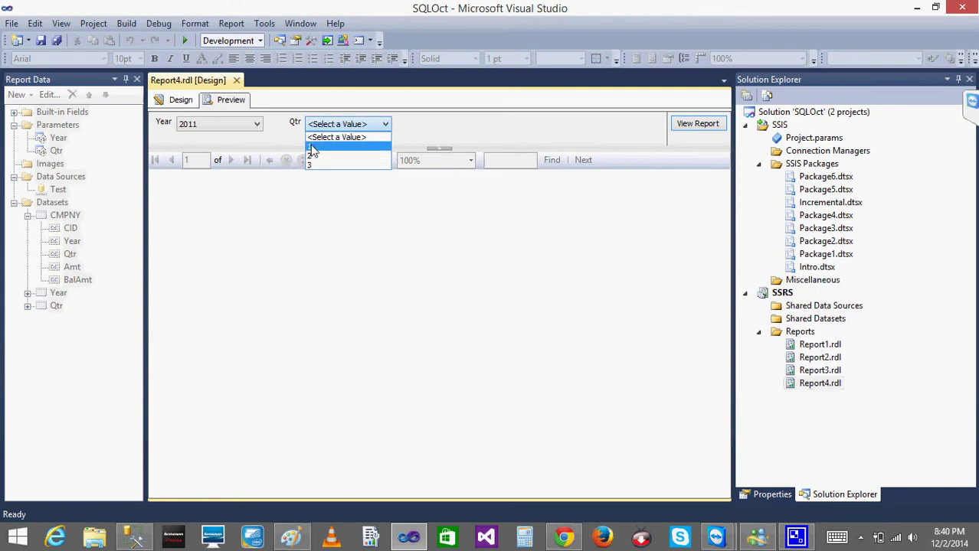
left_click(307, 187)
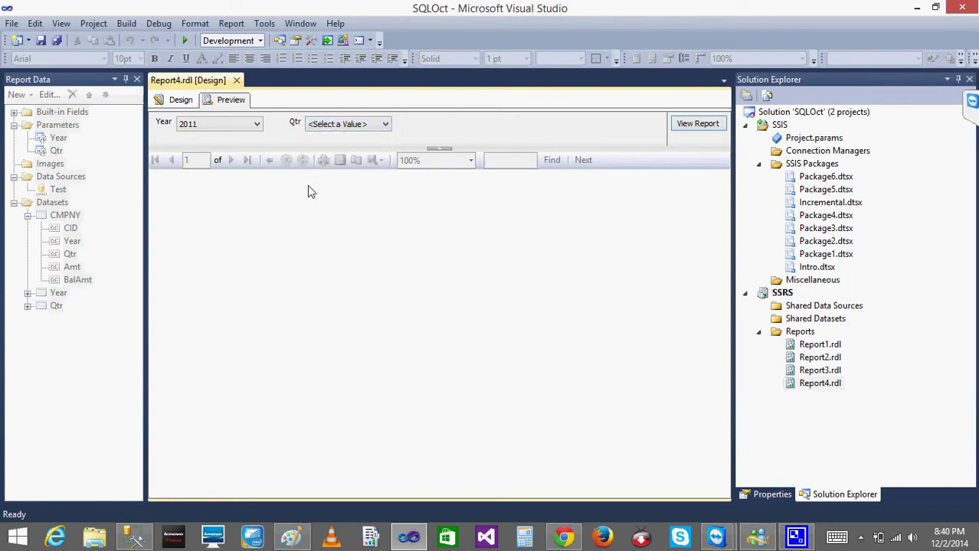
Step: Return to the report design and set the Qtr parameter to allow multiple values
left_click(181, 100)
double_click(56, 151)
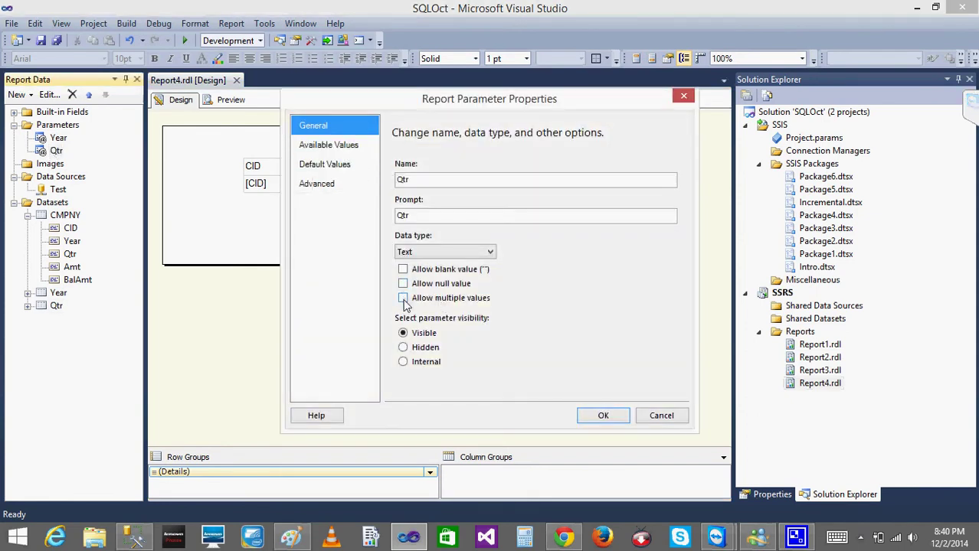
left_click(404, 299)
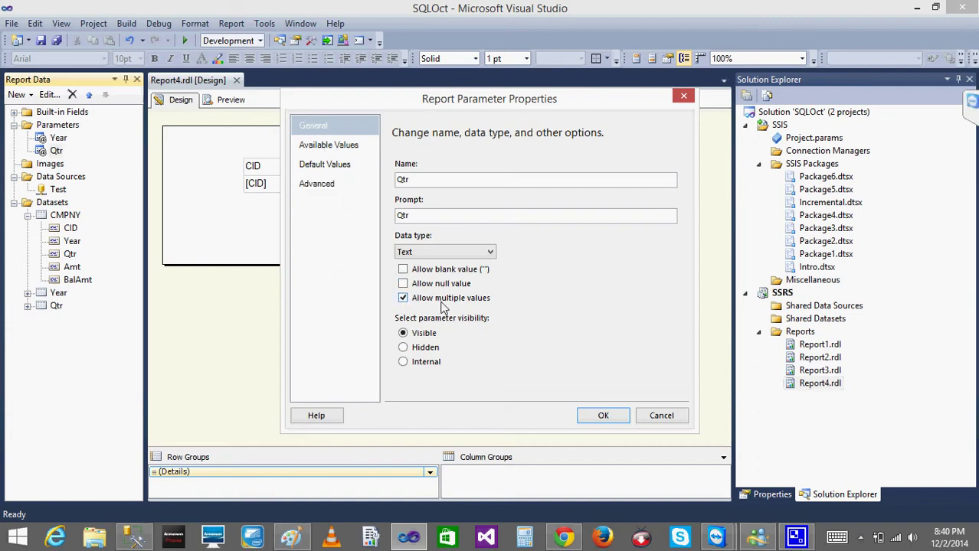
left_click(612, 419)
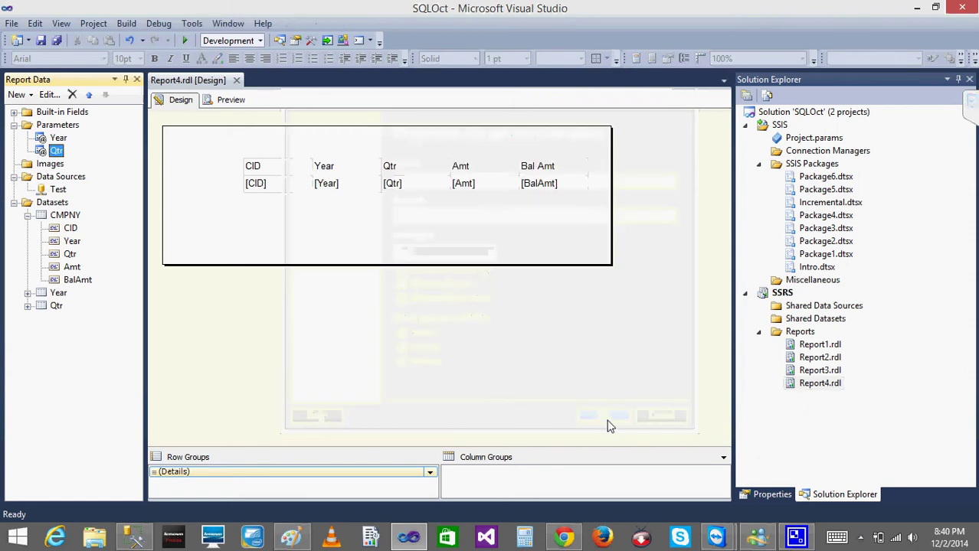
Step: Preview the report for Year 2011 with quarters 1 and 2 both selected
left_click(228, 100)
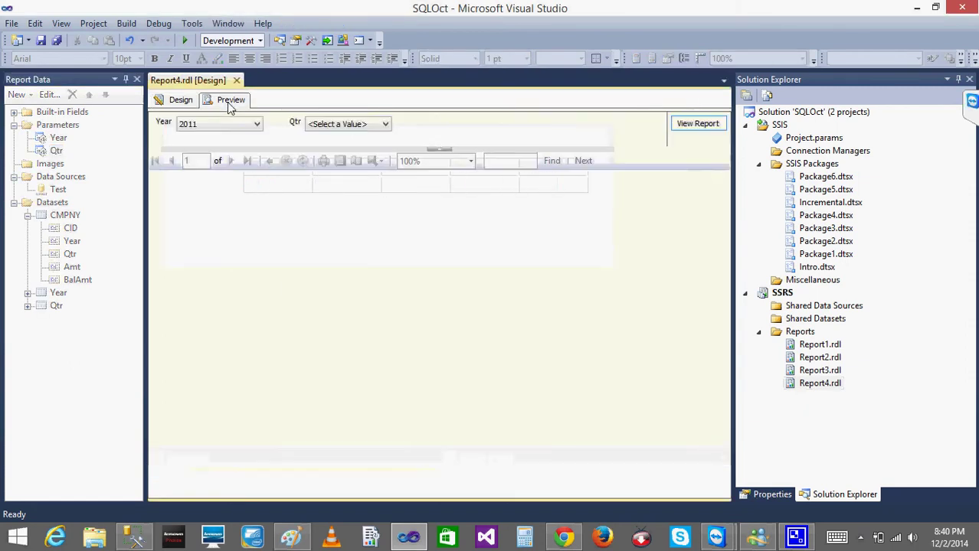
left_click(384, 125)
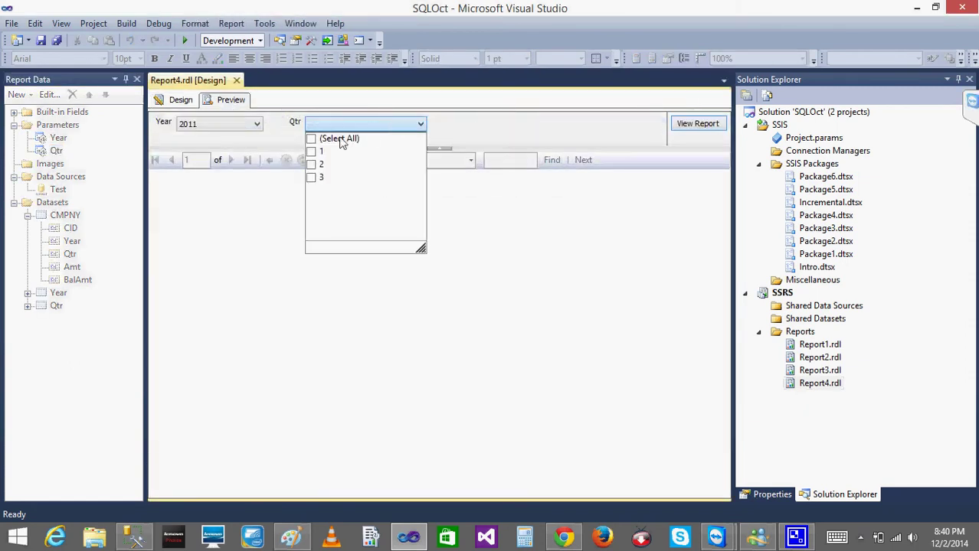
left_click(312, 164)
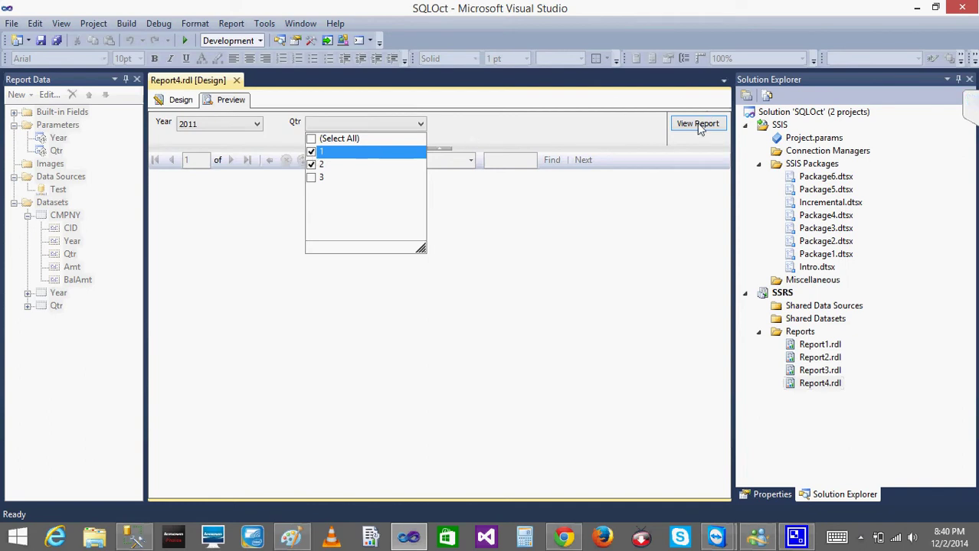
left_click(699, 125)
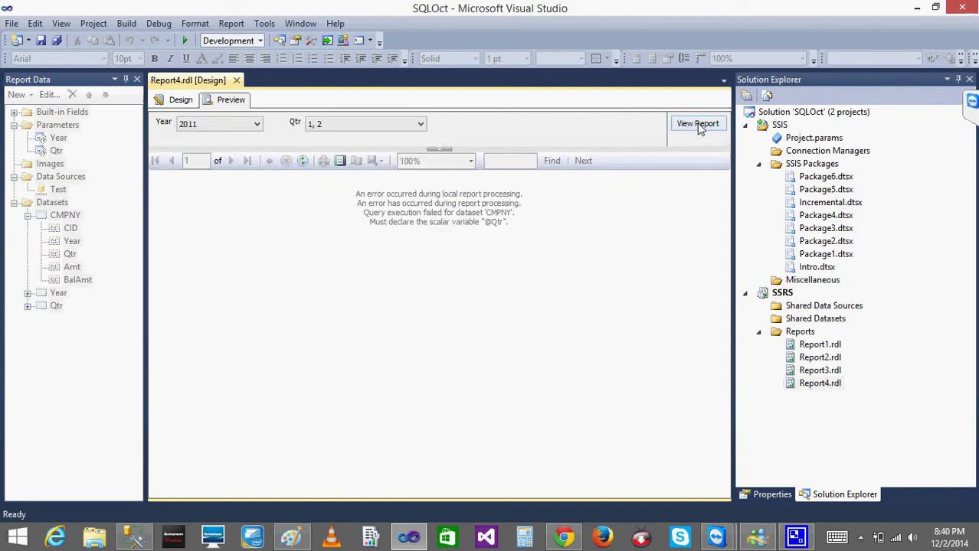
left_click(176, 103)
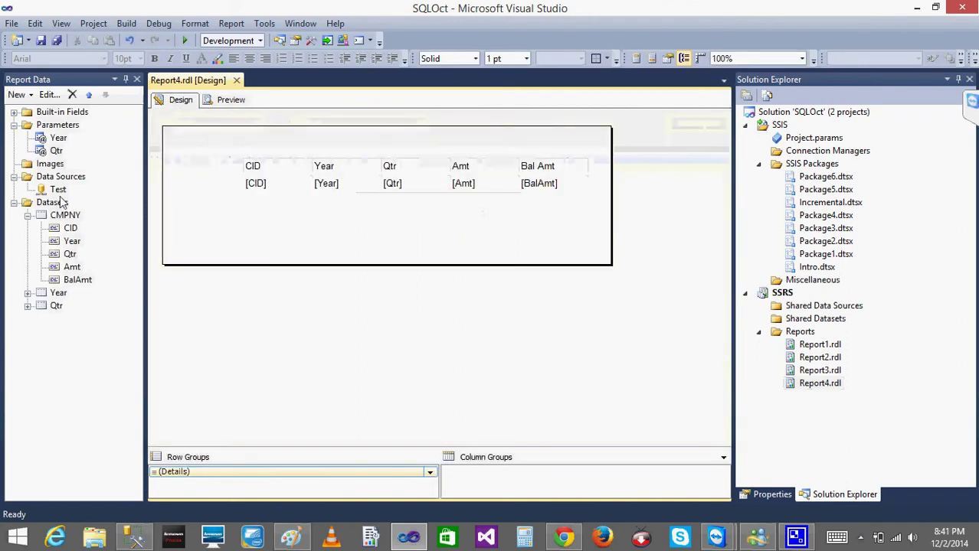
double_click(61, 216)
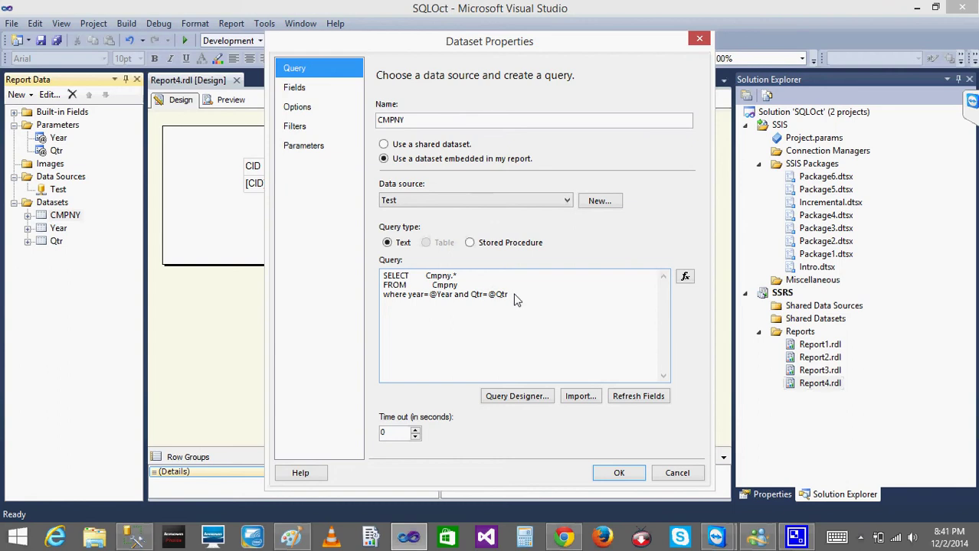
left_click(514, 301)
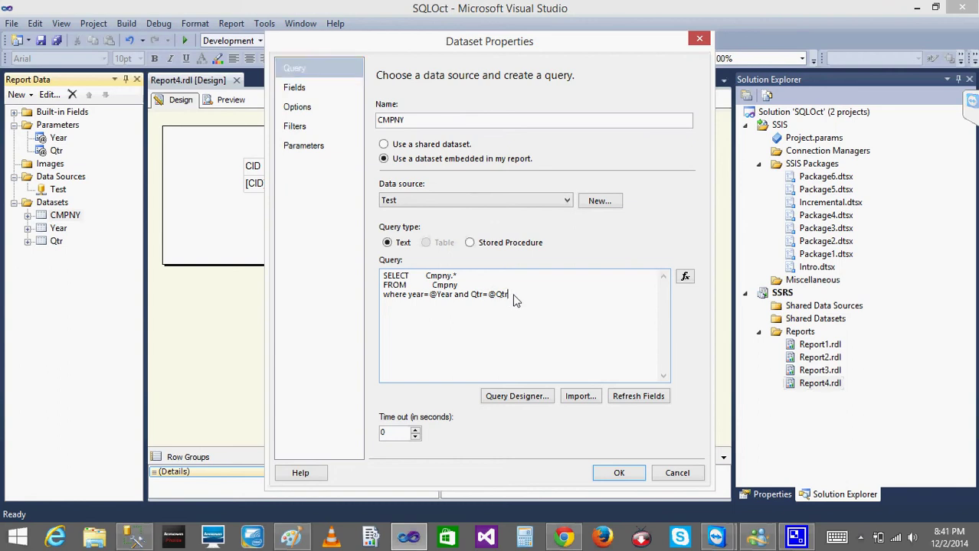
left_click(486, 298)
key("BackSpace")
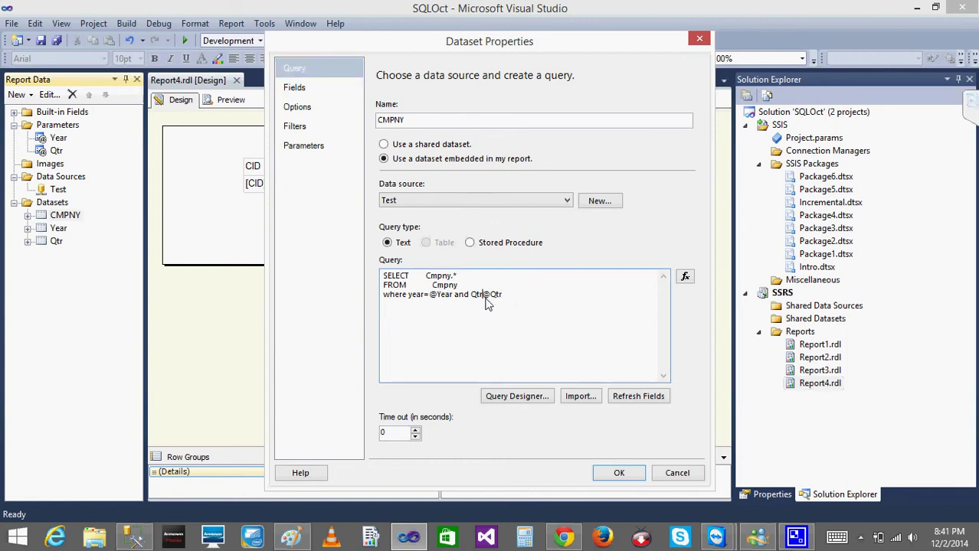
type("in")
left_click(618, 472)
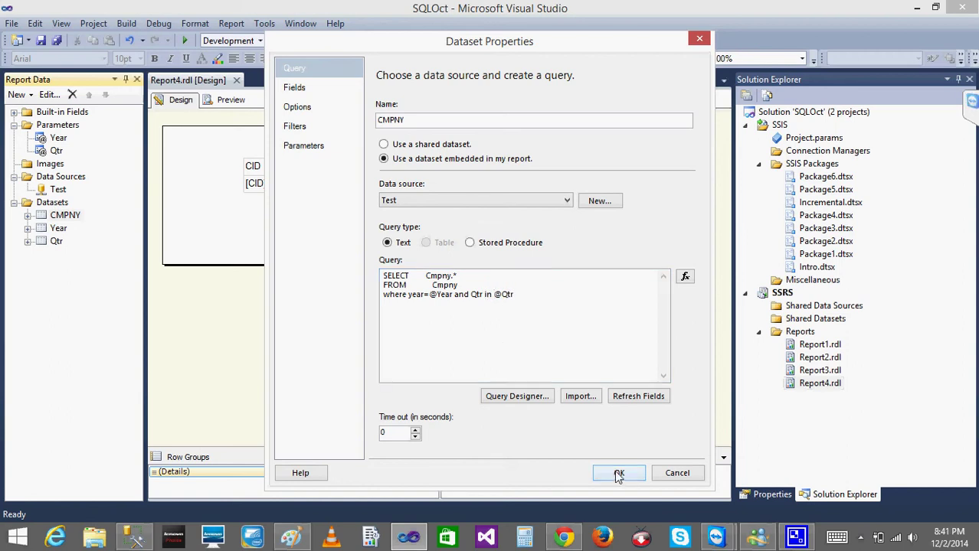
left_click(559, 350)
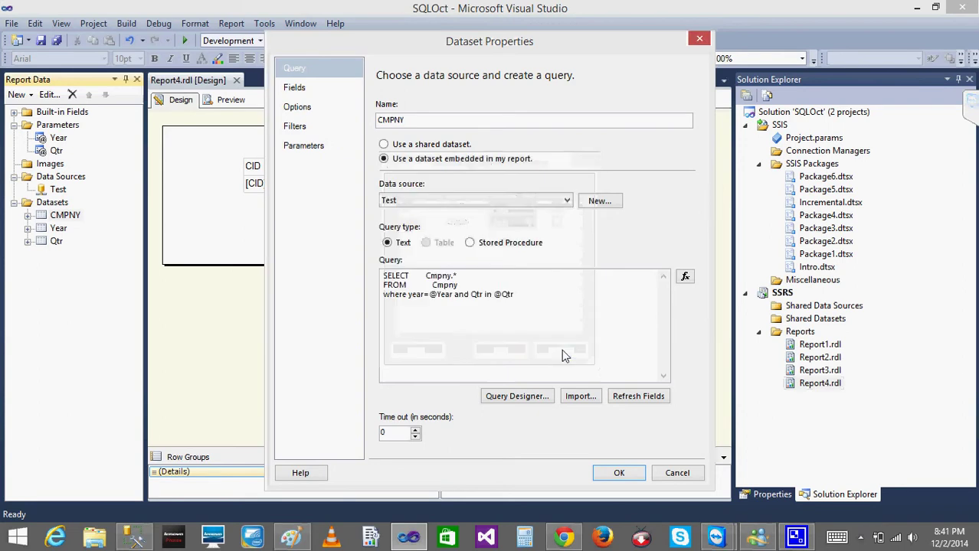
double_click(58, 218)
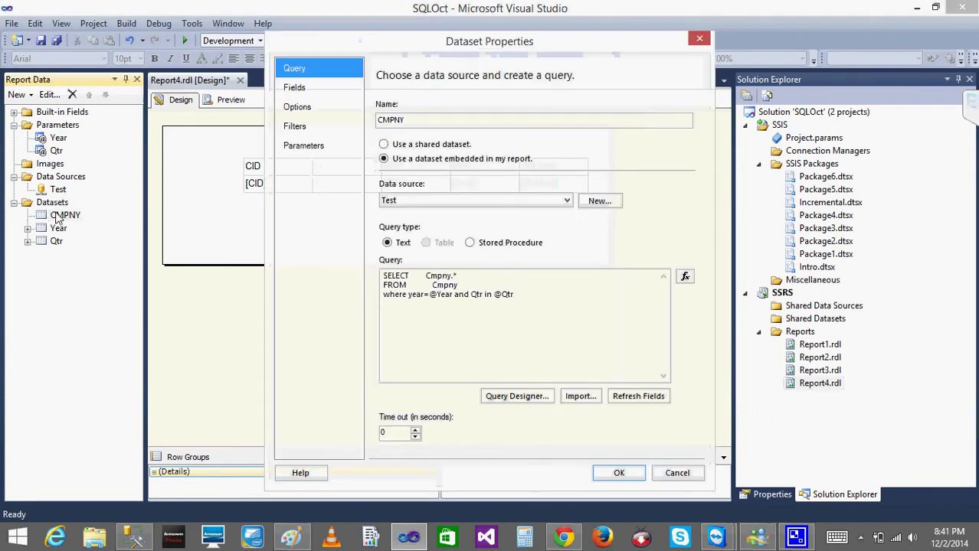
left_click(494, 301)
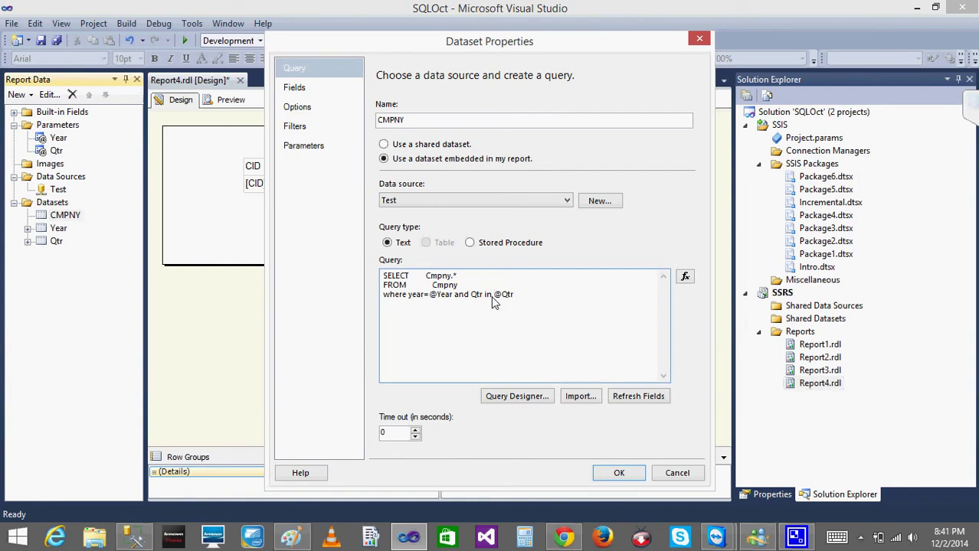
type("(")
left_click(618, 473)
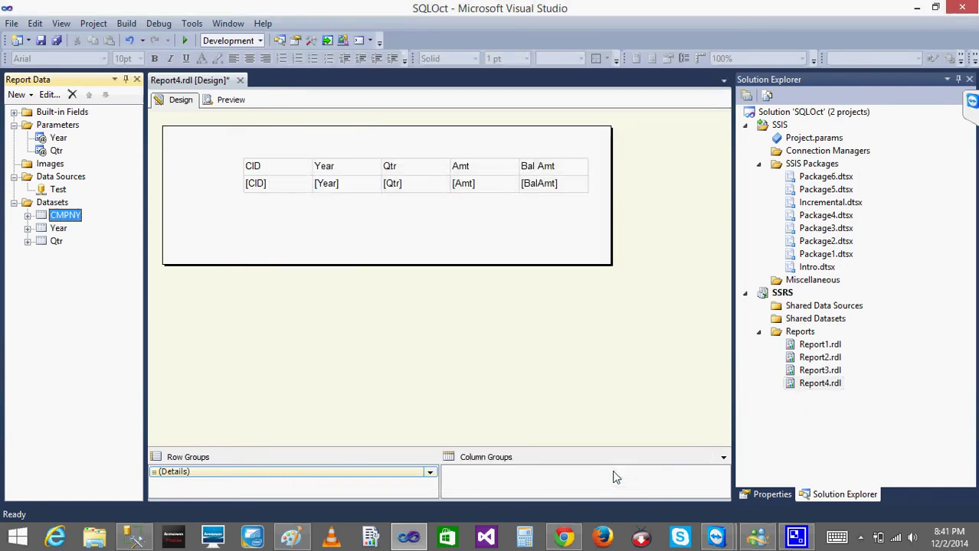
Step: Expand the CMPNY dataset's fields and run the report preview for Year 2011 with quarters 1 and 2
left_click(27, 217)
left_click(231, 99)
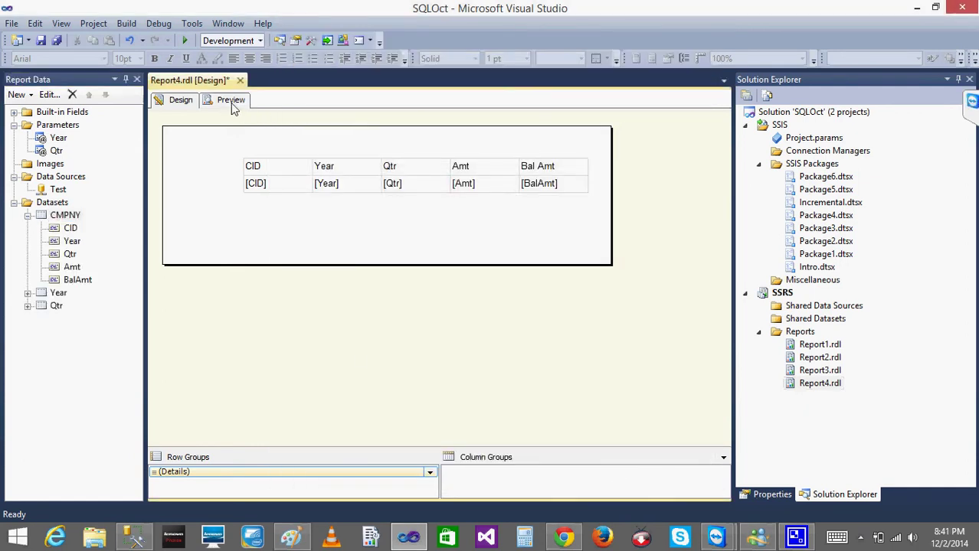
left_click(361, 124)
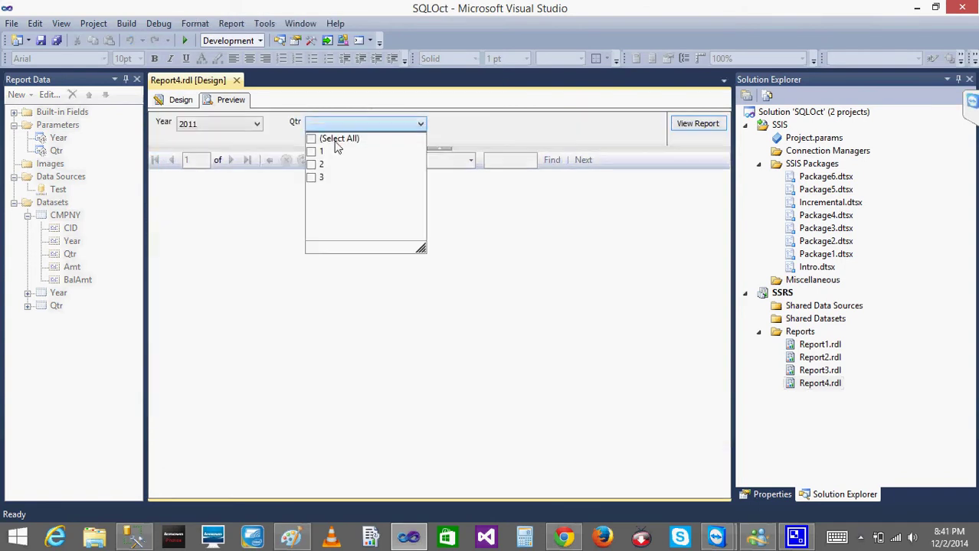
left_click(304, 159)
left_click(333, 125)
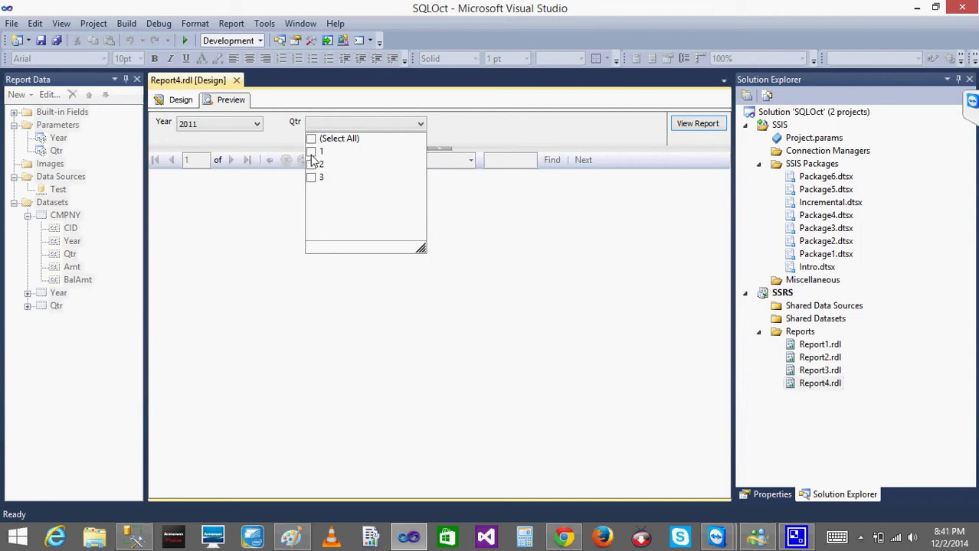
left_click(311, 152)
left_click(311, 164)
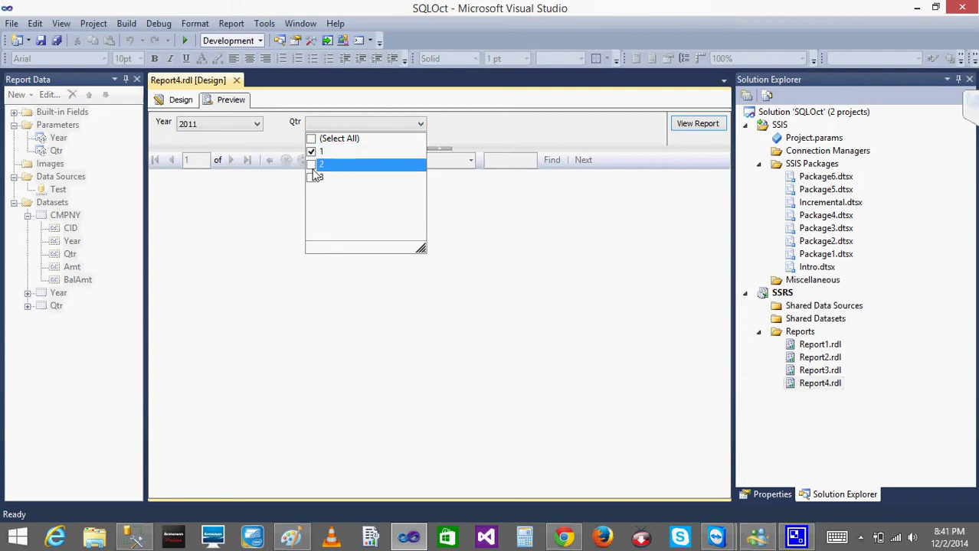
left_click(694, 127)
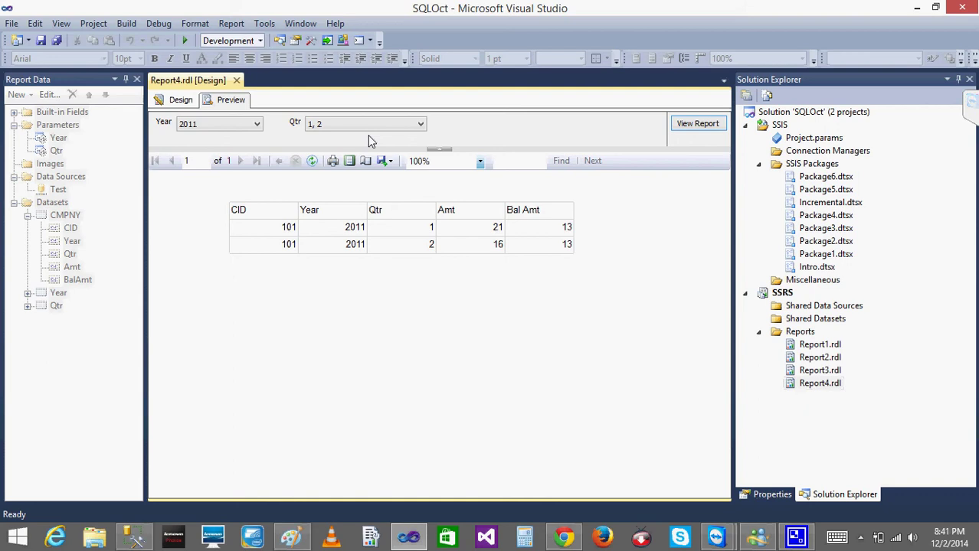
Step: Return to the report design, move the Qtr parameter above Year, and preview the report with that order
left_click(180, 101)
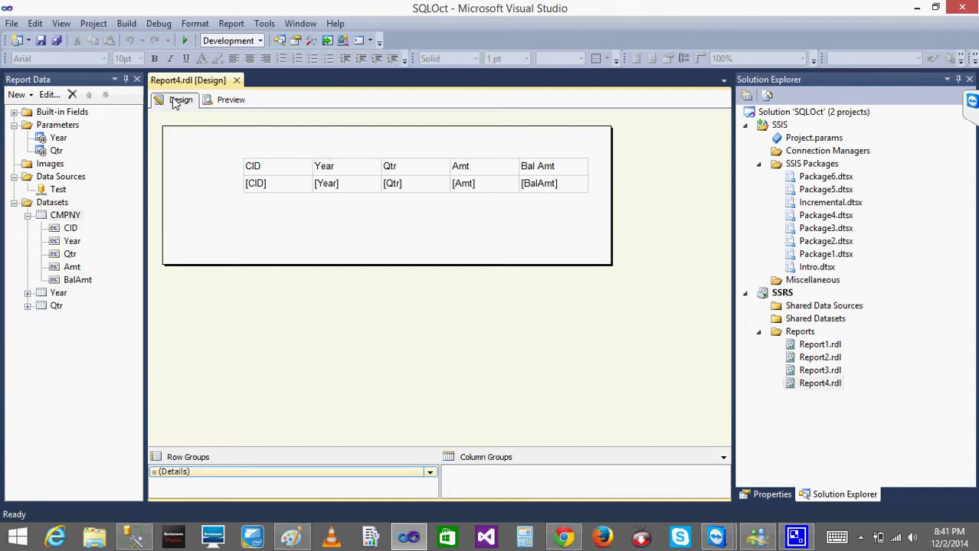
left_click(57, 139)
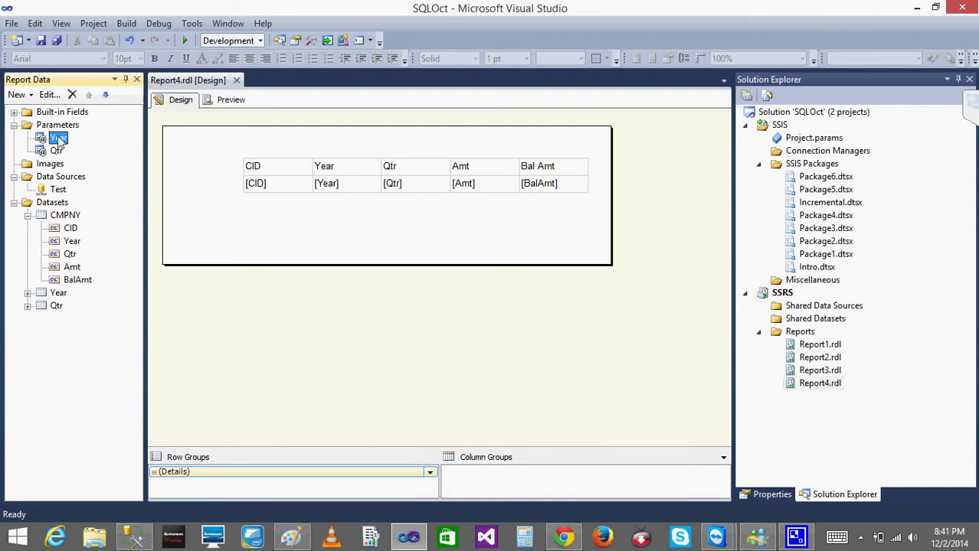
left_click(57, 152)
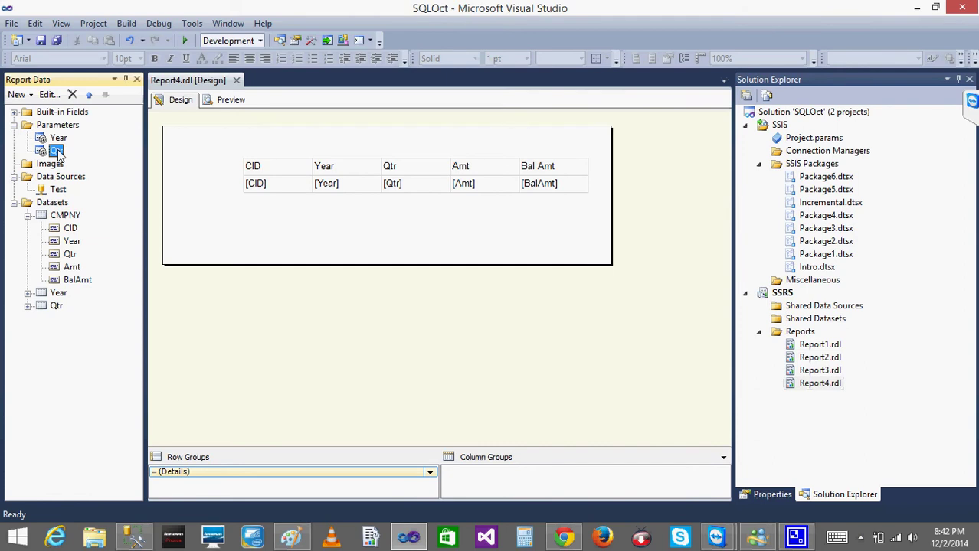
left_click(60, 139)
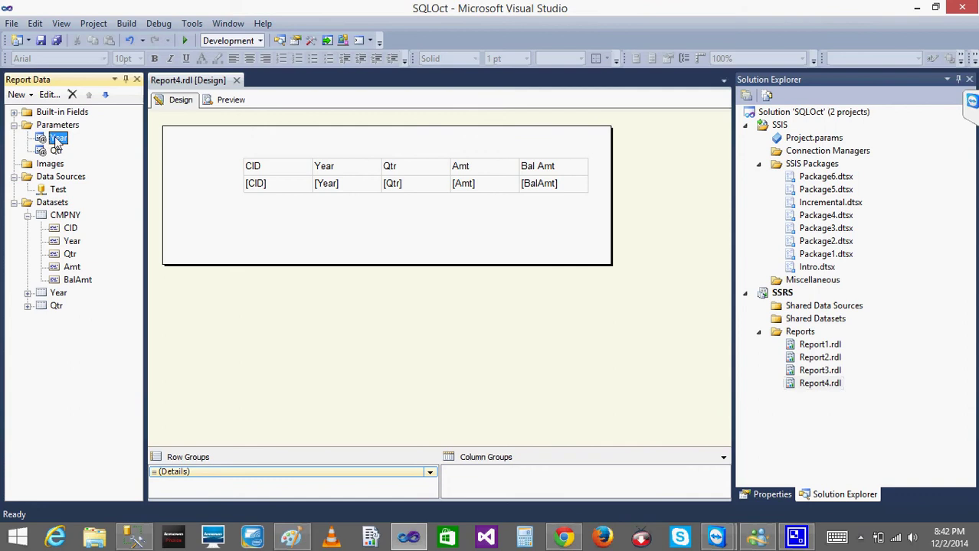
left_click(55, 150)
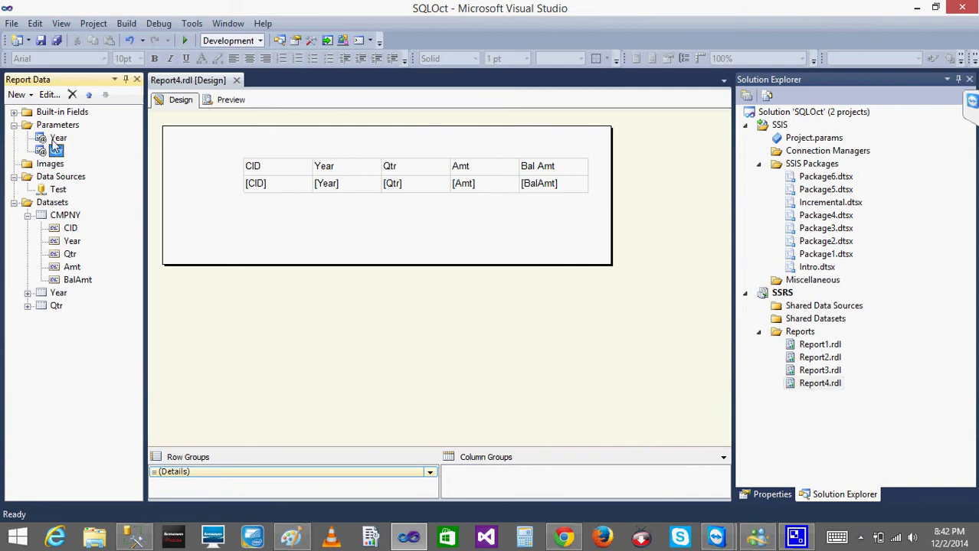
left_click(90, 100)
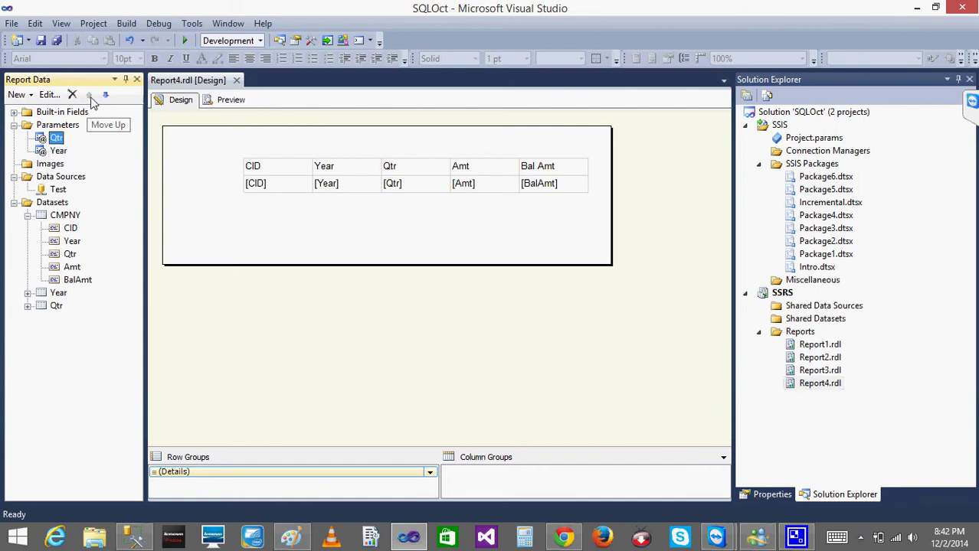
left_click(55, 152)
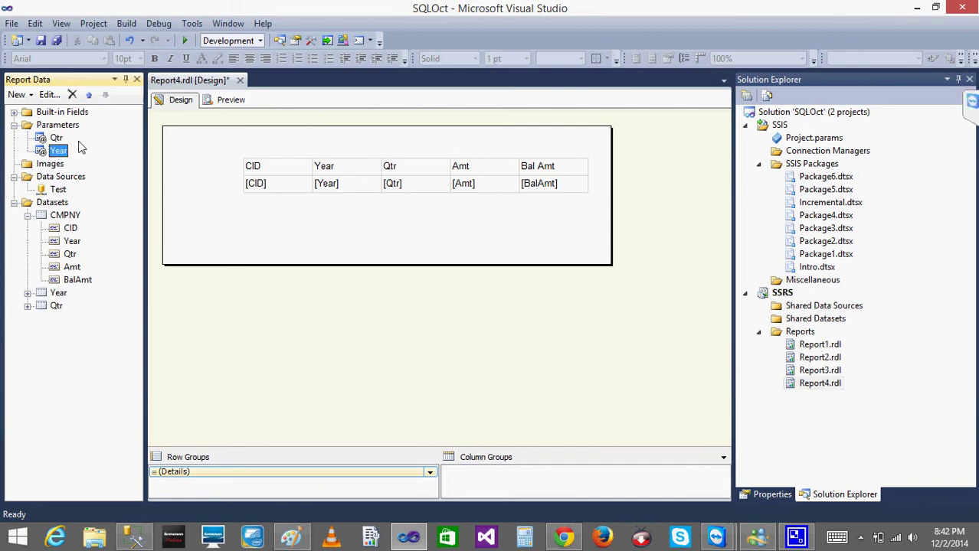
left_click(233, 102)
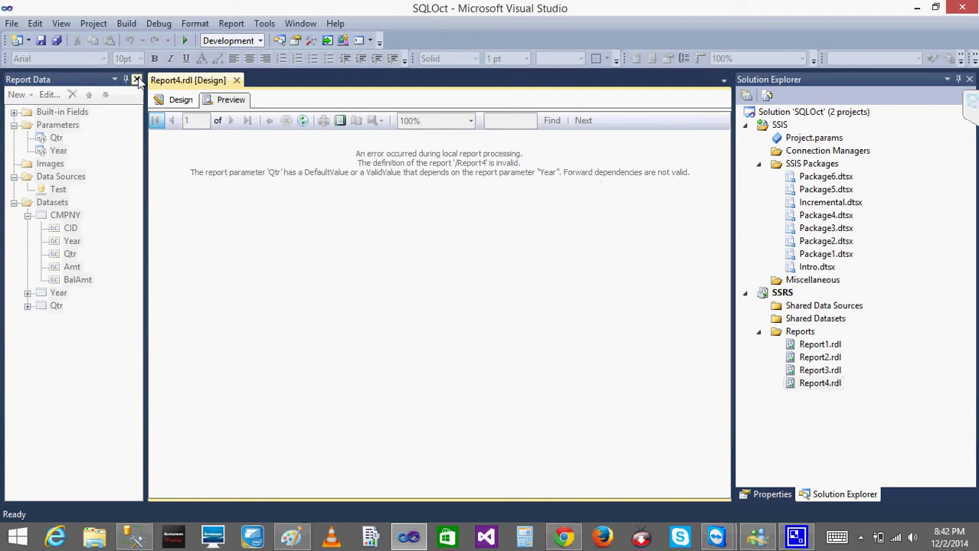
Step: Go back to the report design and move the Year parameter back above Qtr
left_click(172, 102)
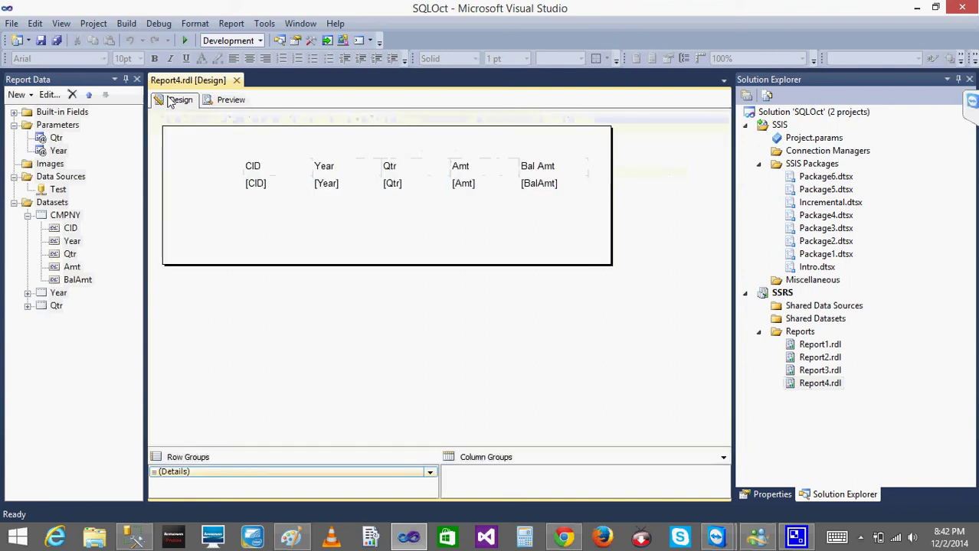
left_click(43, 152)
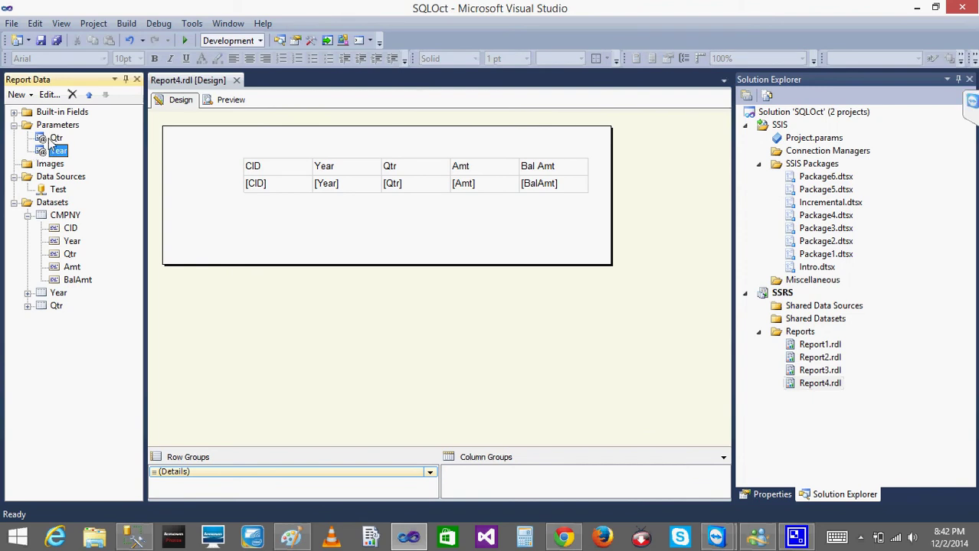
left_click(88, 94)
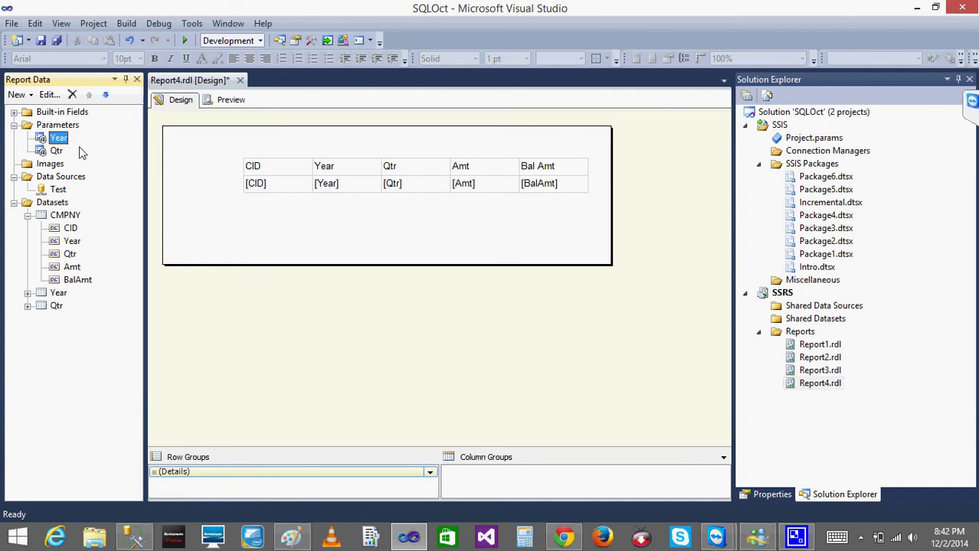
left_click(14, 204)
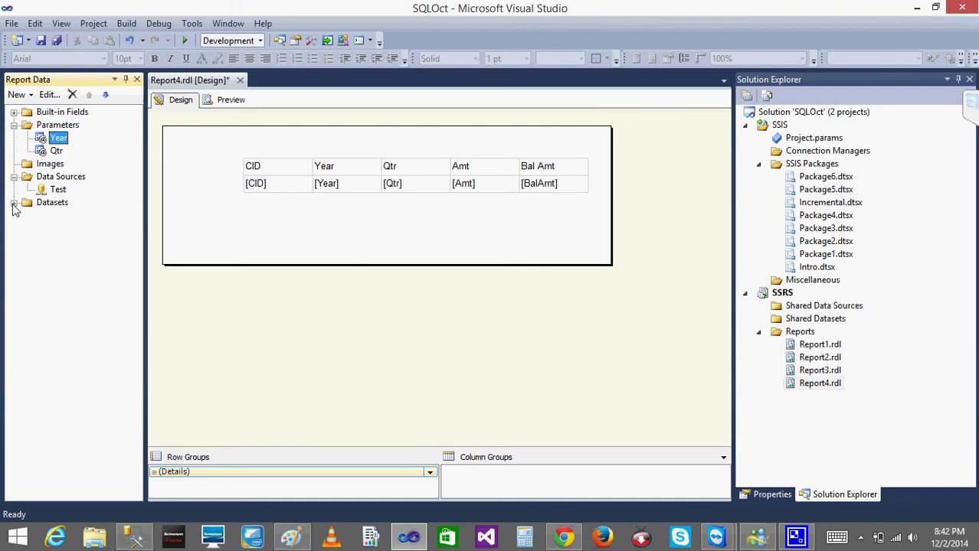
left_click(14, 203)
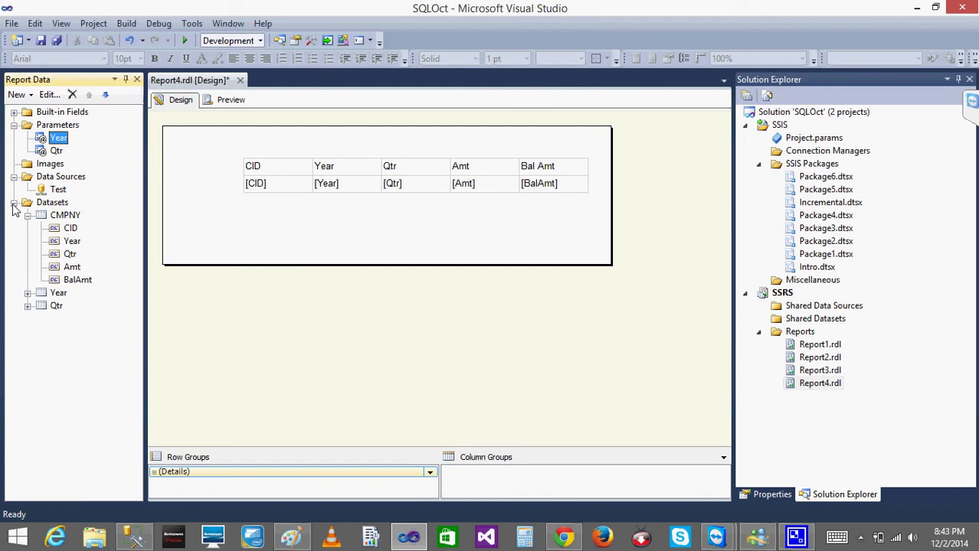
Step: Preview the report with the parameter order restored and select quarters 2 and 3 for Year 2011
left_click(228, 101)
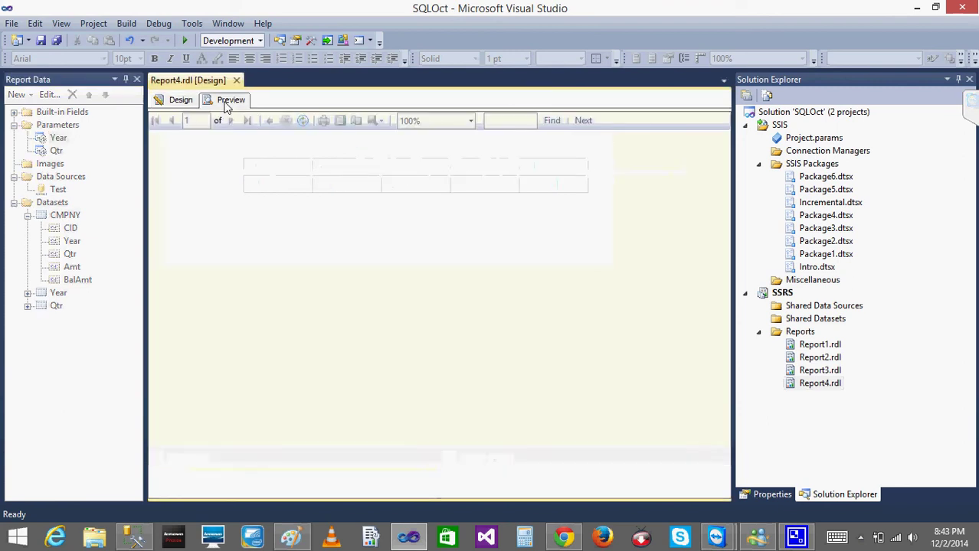
left_click(181, 101)
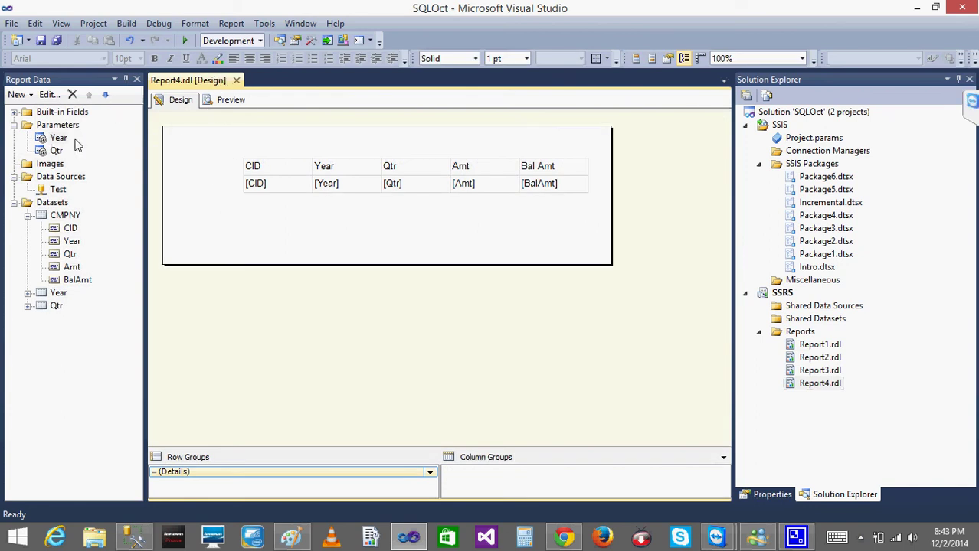
left_click(230, 99)
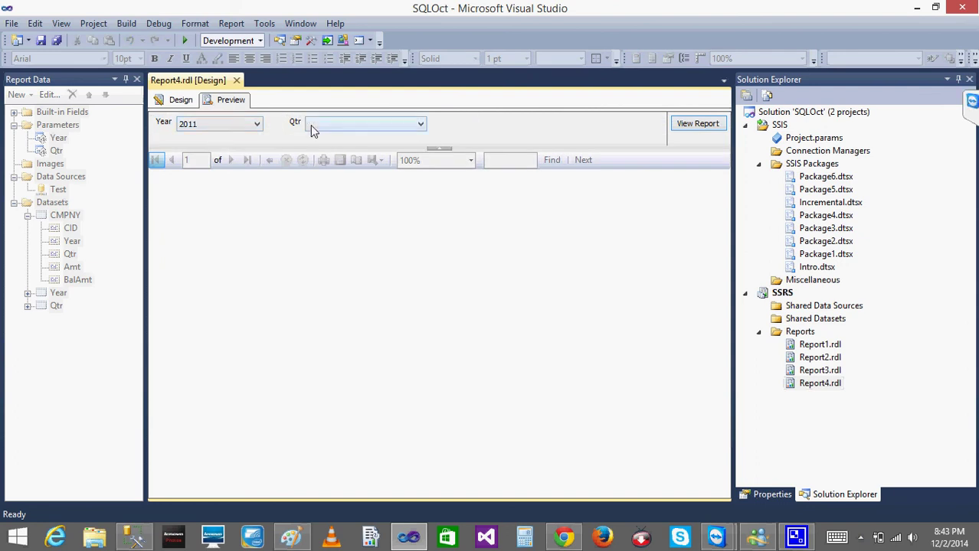
left_click(312, 129)
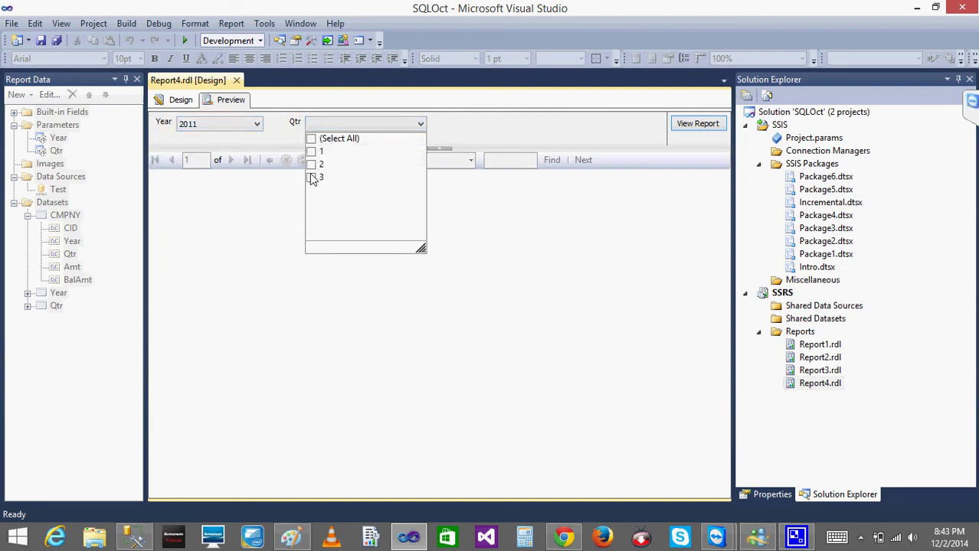
left_click(311, 163)
left_click(311, 177)
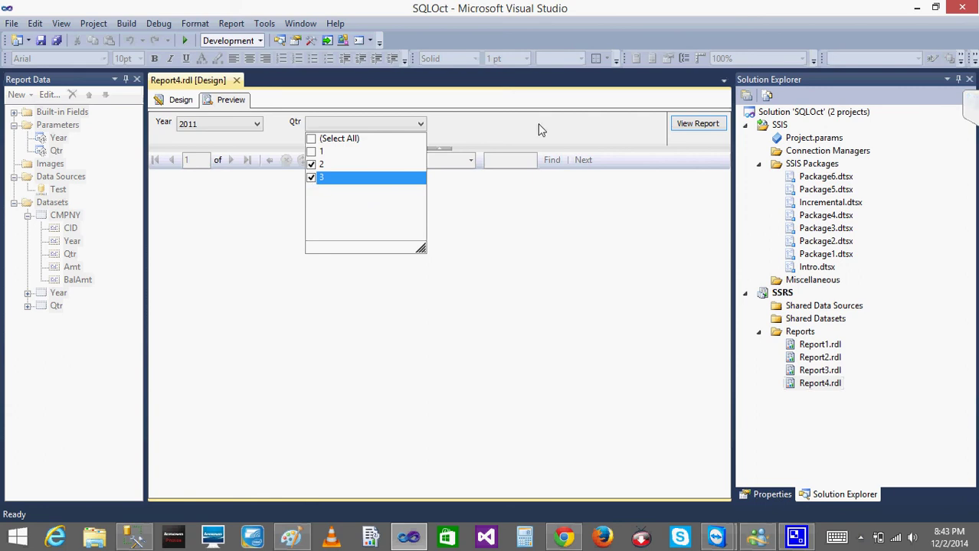
left_click(565, 128)
key("super+c")
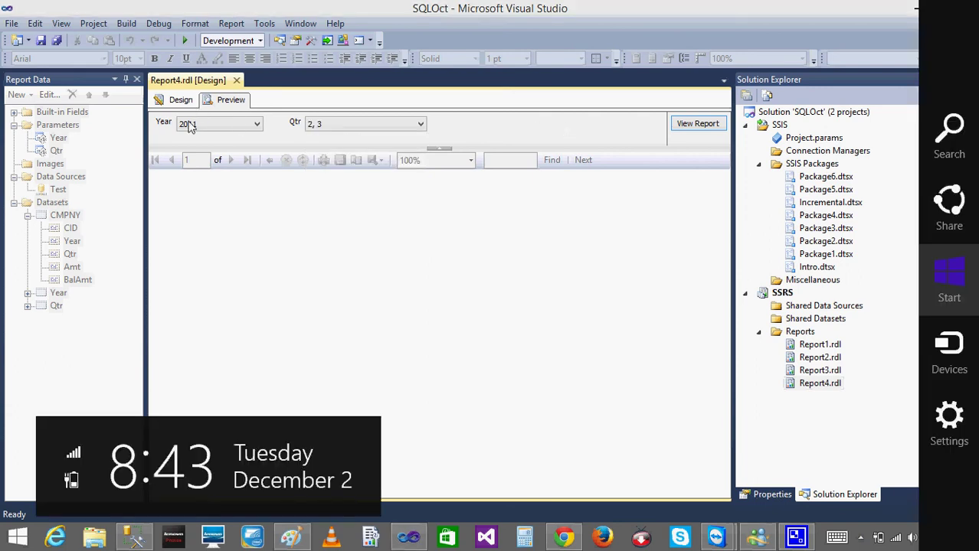
Step: Run the report preview for Year 2015 with quarter 1, and return to the report design
left_click(237, 125)
left_click(237, 125)
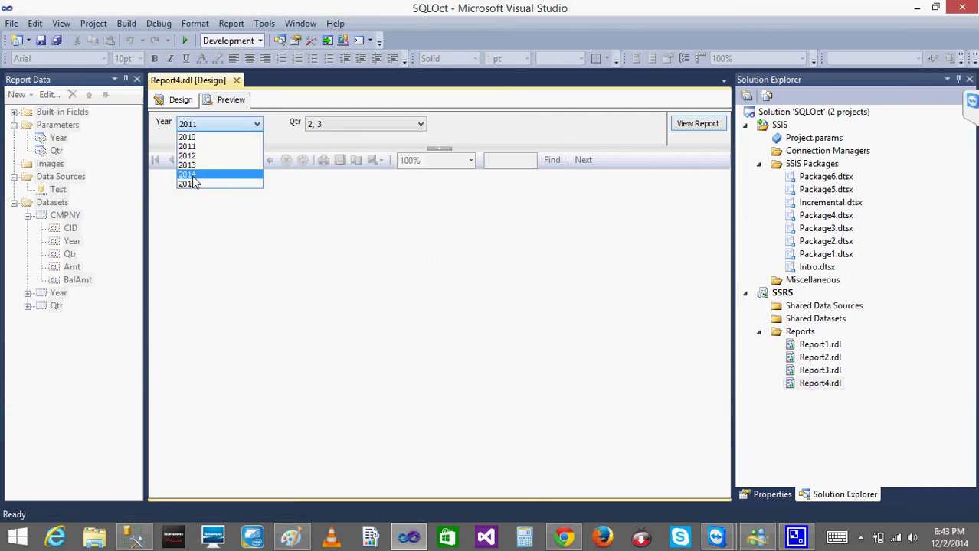
left_click(193, 184)
left_click(407, 126)
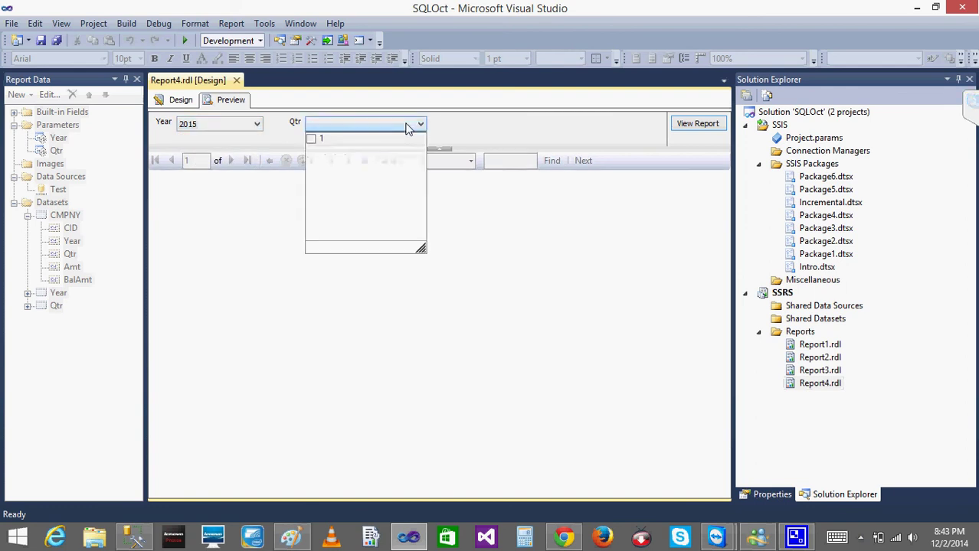
left_click(314, 141)
left_click(547, 130)
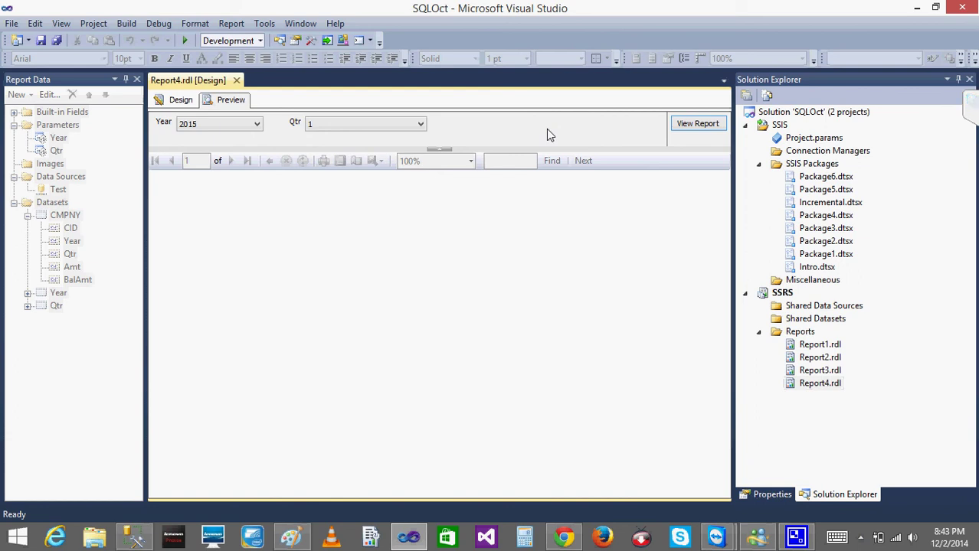
left_click(698, 124)
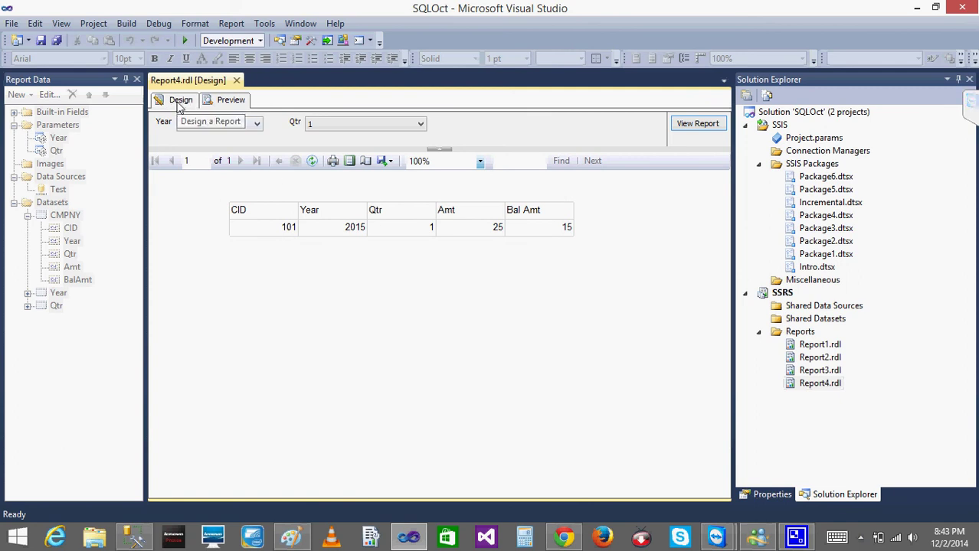
left_click(178, 100)
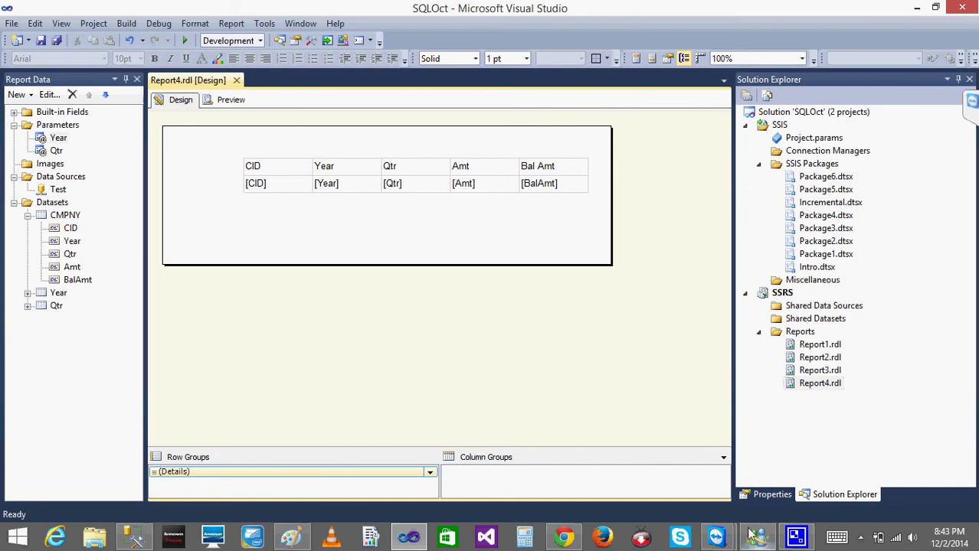
left_click(862, 539)
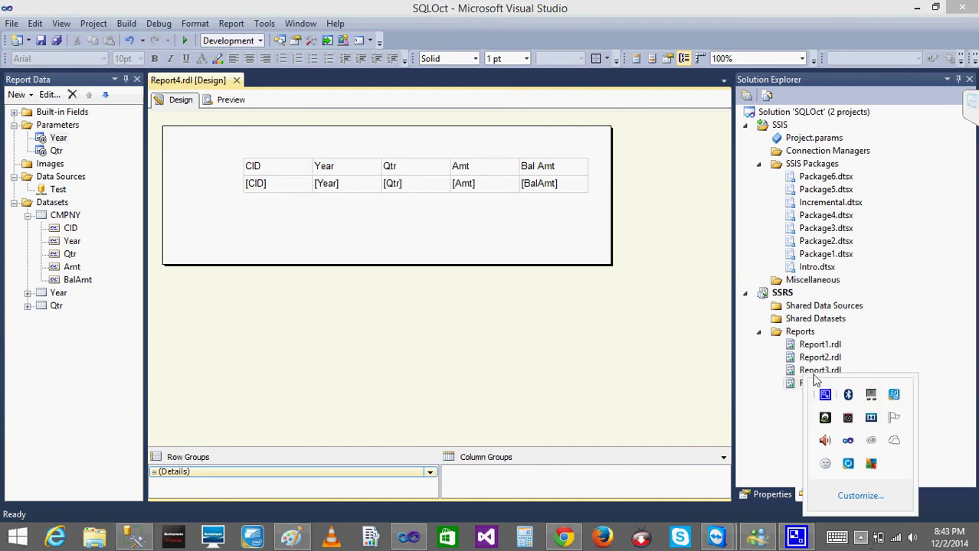